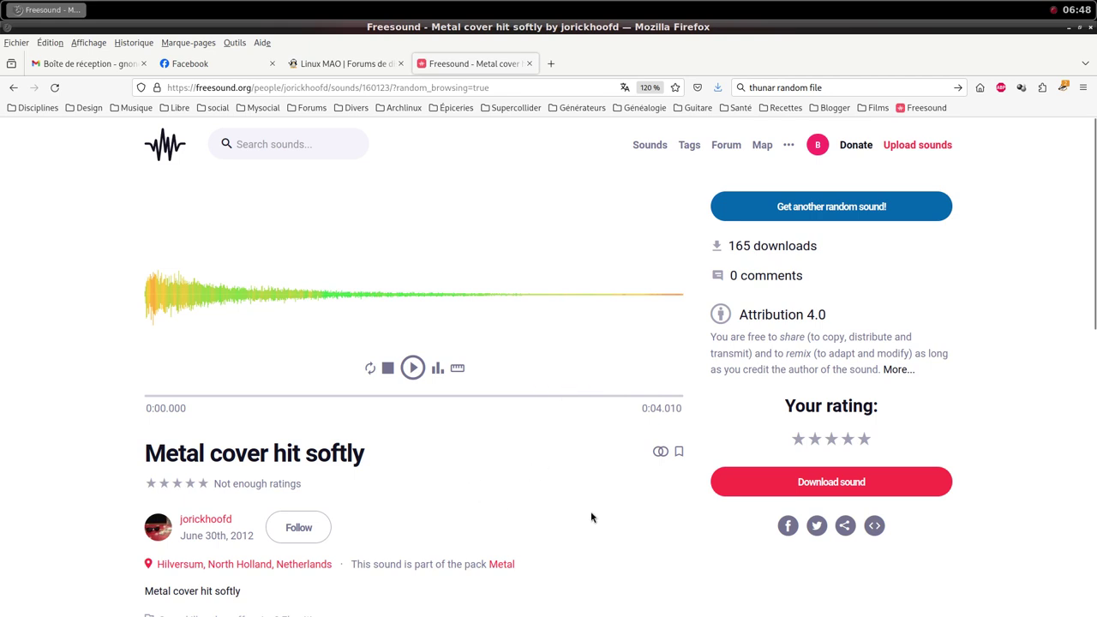
Download the "Metal cover hit softly" sound as a WAV into the i-008 samples folder, and switch to the i-008.qtr session in Qtractor.
{"action": "left_click", "coordinate": [798, 484]}
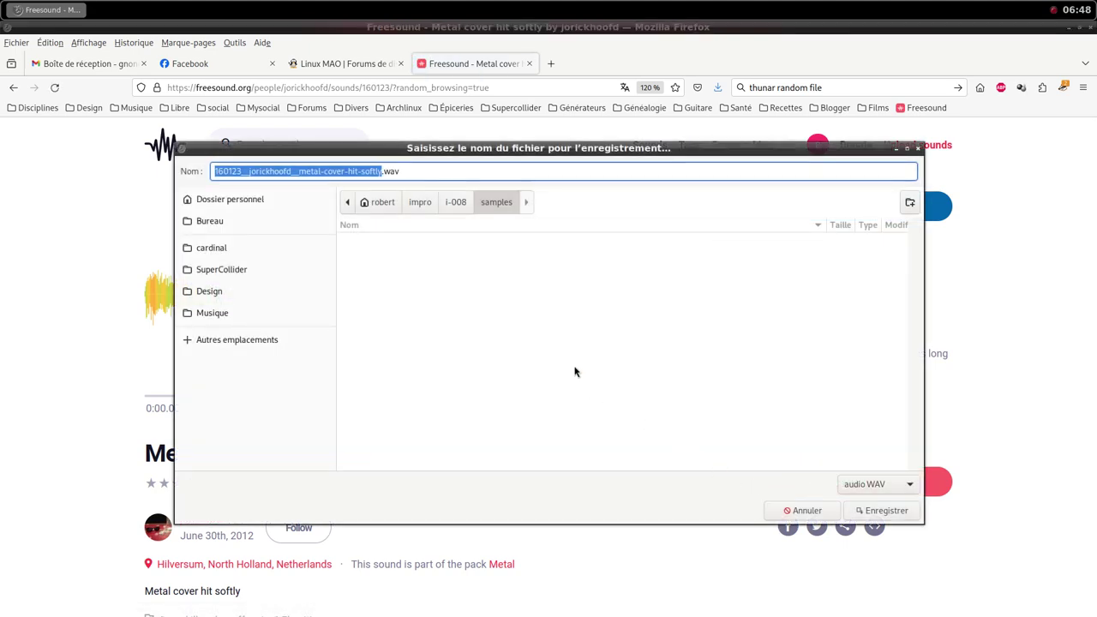
{"action": "left_click", "coordinate": [890, 511]}
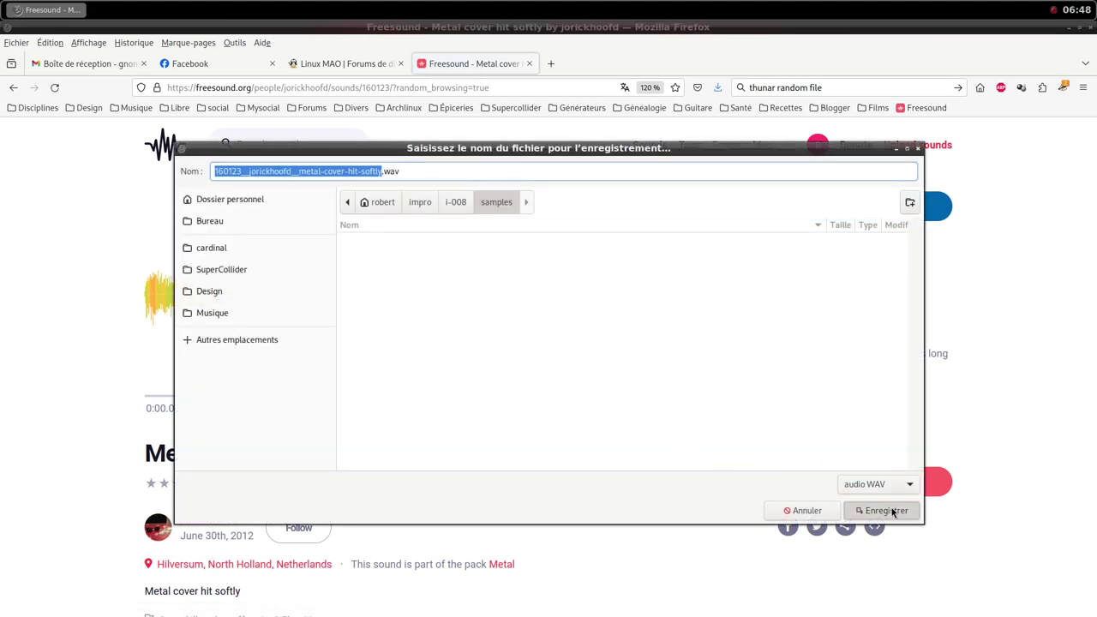
{"action": "middle_click", "coordinate": [532, 5]}
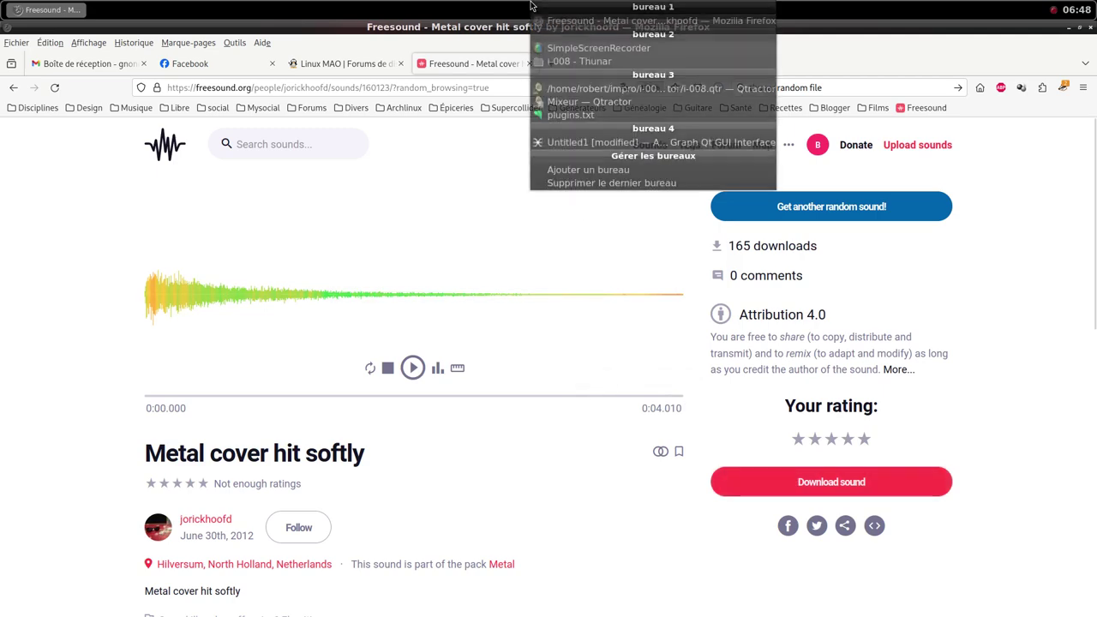
{"action": "left_click", "coordinate": [570, 88]}
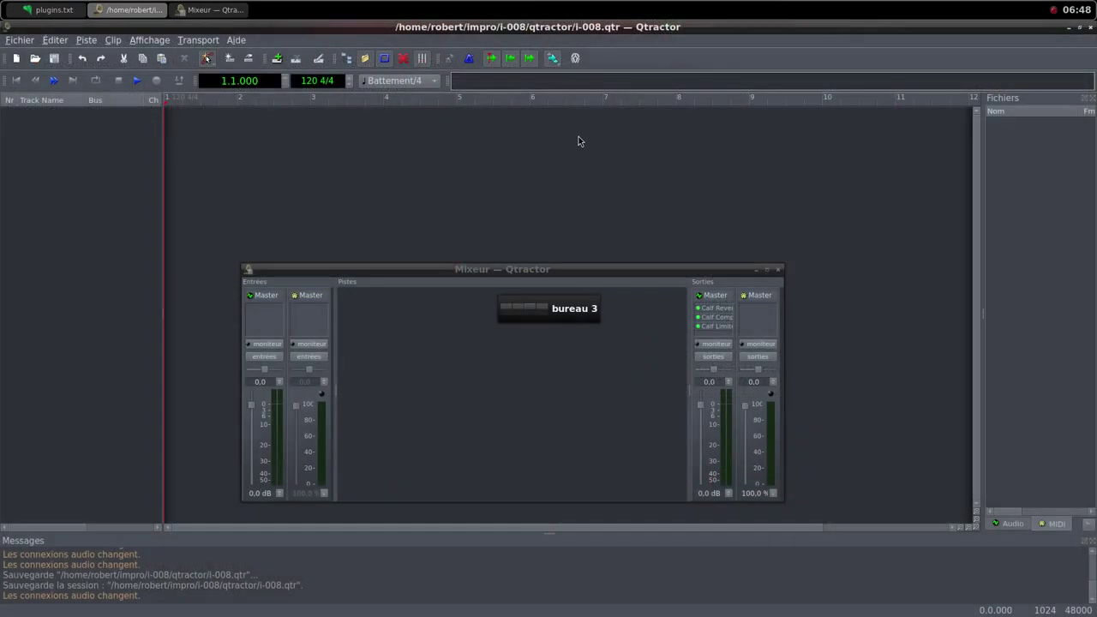
Start a new MIDI track named Track 1 and add the LV2 plugin samplv1 to it.
{"action": "right_click", "coordinate": [522, 346]}
{"action": "left_click", "coordinate": [544, 353]}
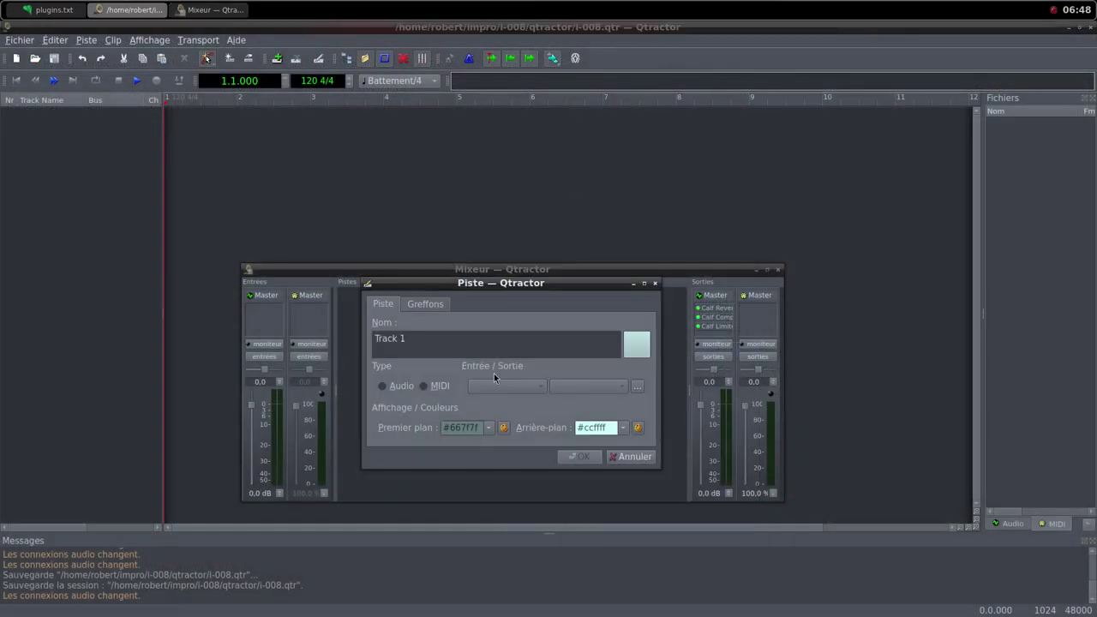
{"action": "left_click", "coordinate": [426, 386]}
{"action": "left_click", "coordinate": [426, 303]}
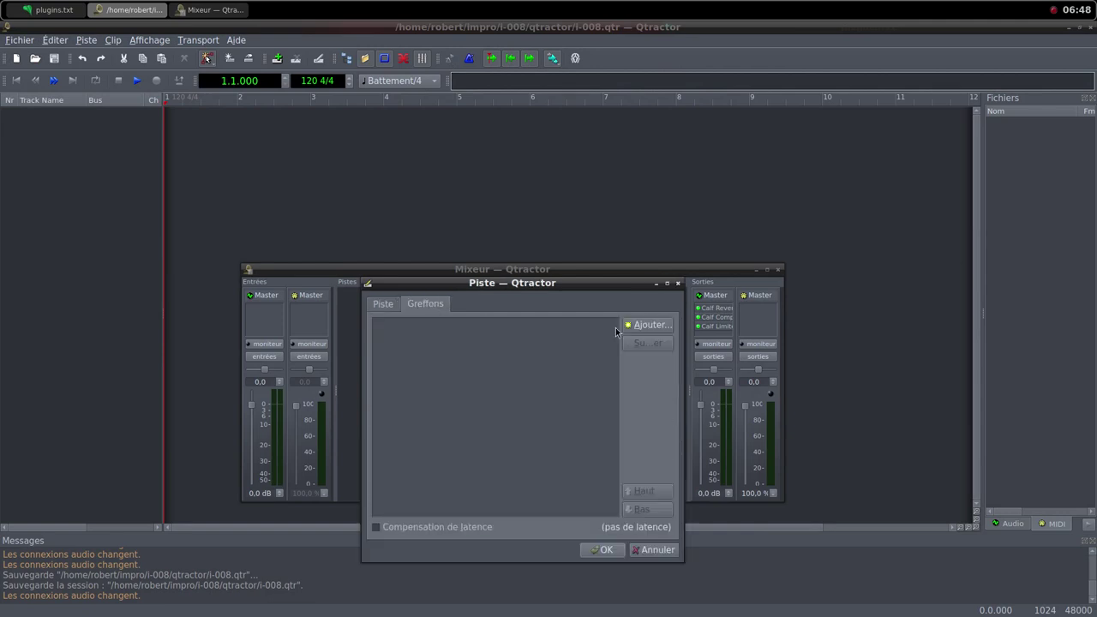
{"action": "left_click", "coordinate": [639, 329]}
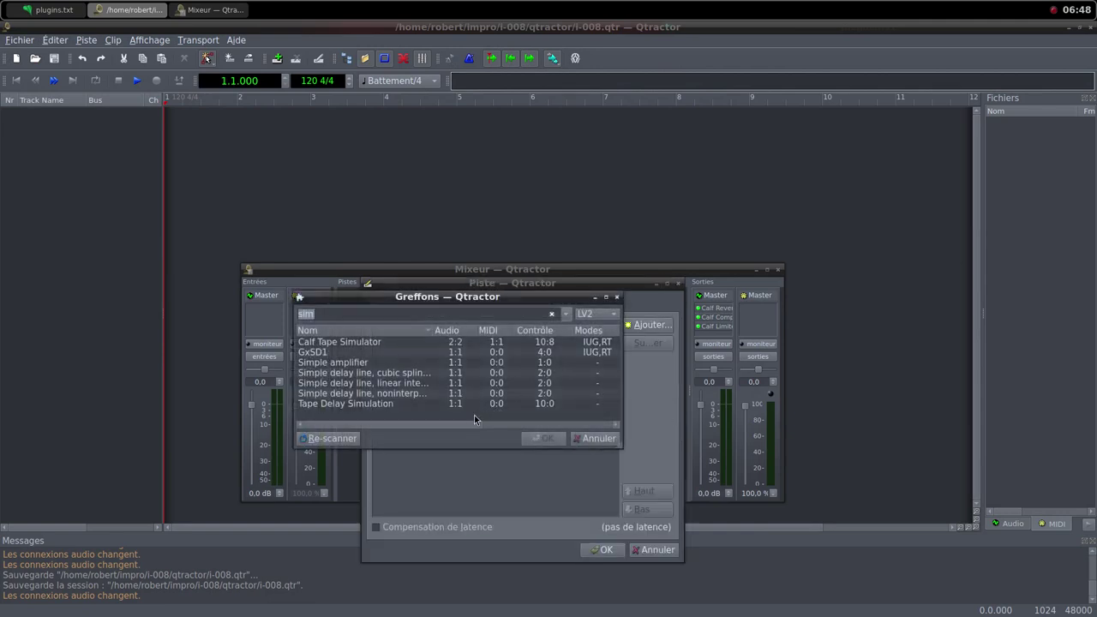
{"action": "type", "text": "sam"}
{"action": "scroll", "coordinate": [392, 407], "scroll_direction": "down", "scroll_amount": 2}
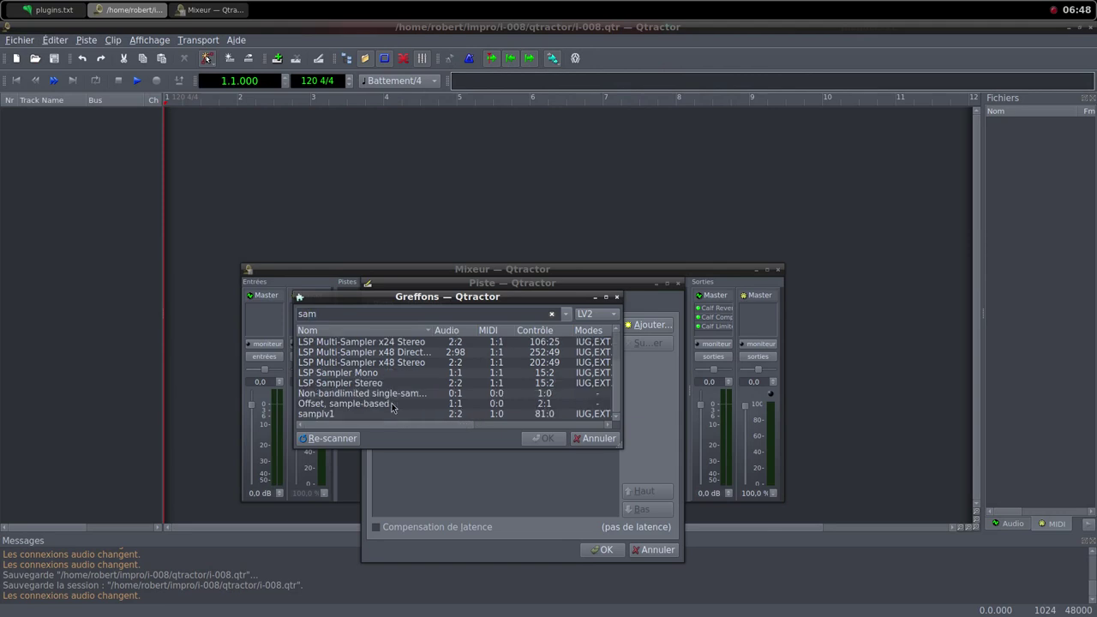
{"action": "double_click", "coordinate": [346, 416]}
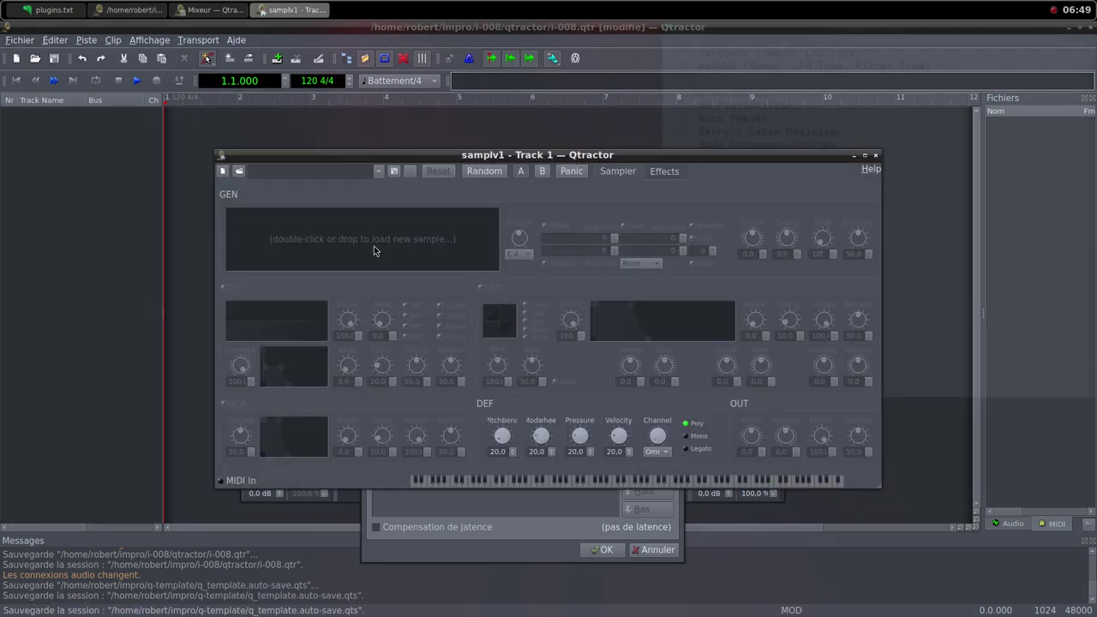
Load the downloaded metal-cover-hit-softly WAV file as the sample in samplv1.
{"action": "double_click", "coordinate": [374, 250]}
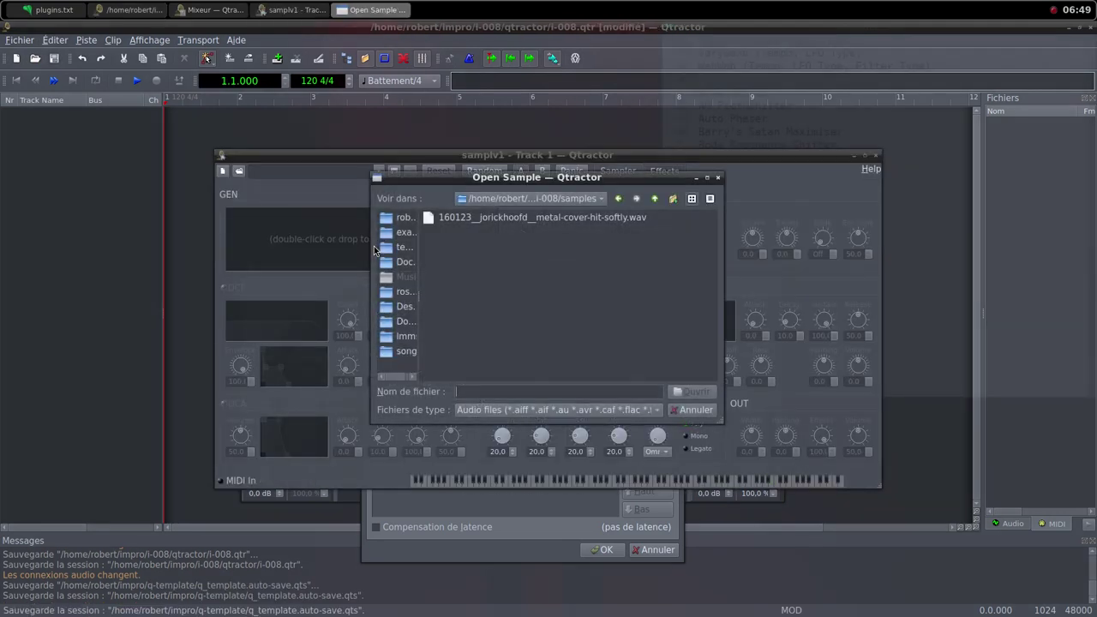
{"action": "left_click", "coordinate": [508, 220]}
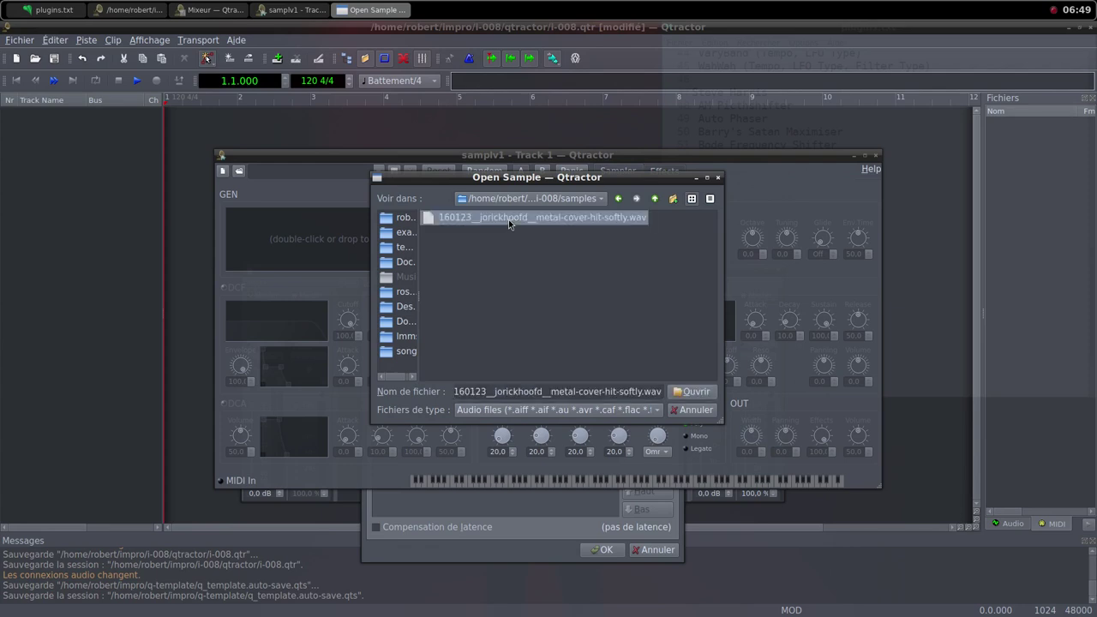
{"action": "left_click", "coordinate": [693, 395]}
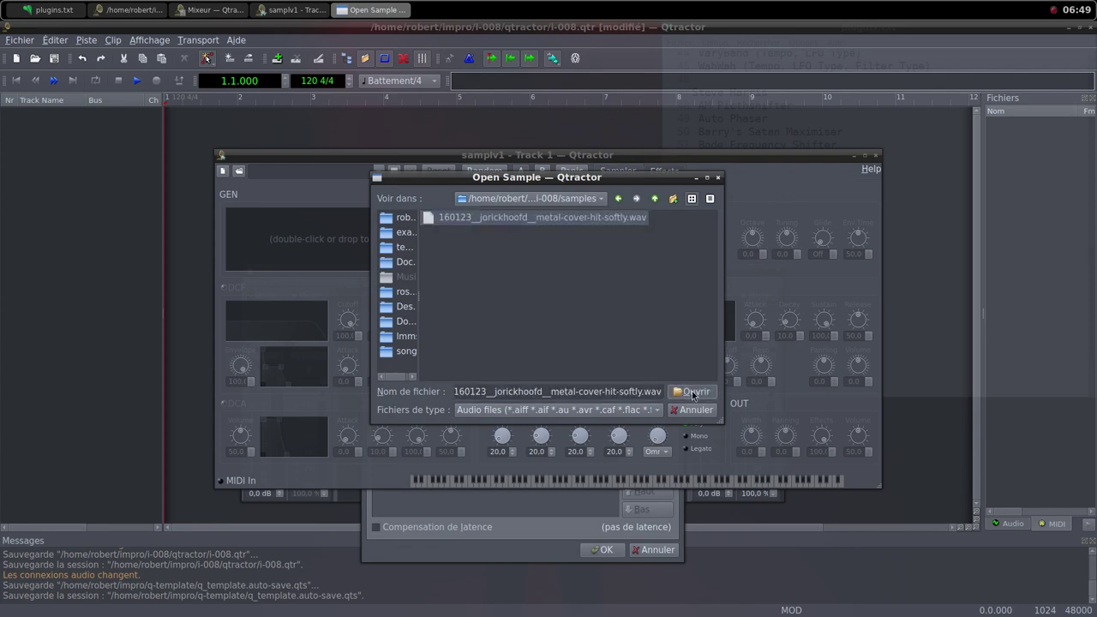
{"action": "left_click", "coordinate": [692, 394]}
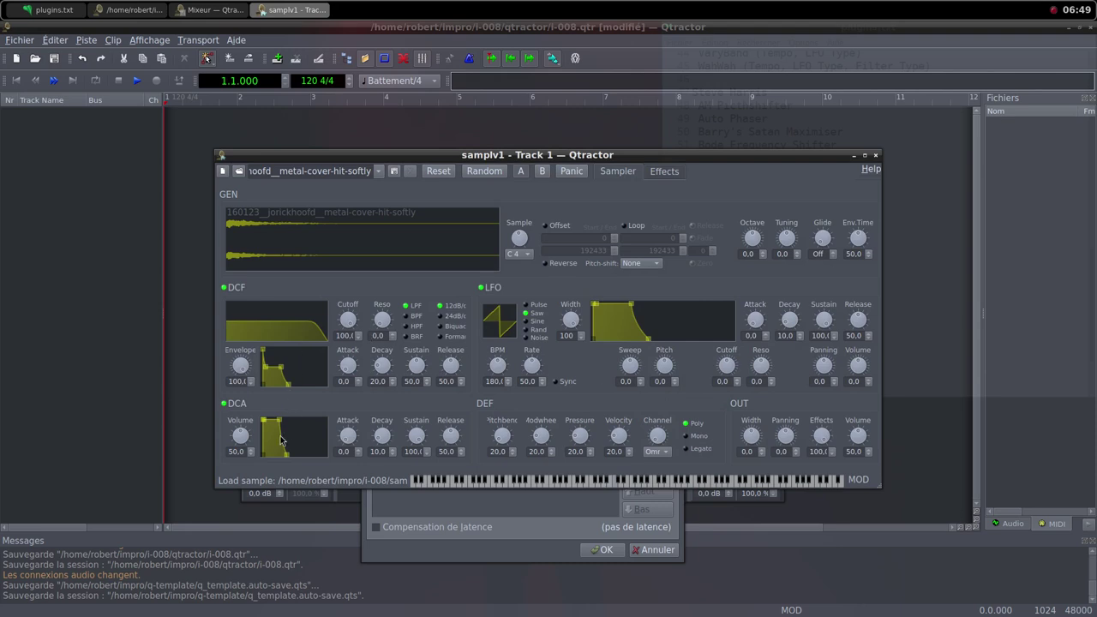
Set samplv1's DCA volume to 100, raise its output volume, and confirm the new track.
{"action": "left_click_drag", "start_coordinate": [249, 438], "coordinate": [255, 456]}
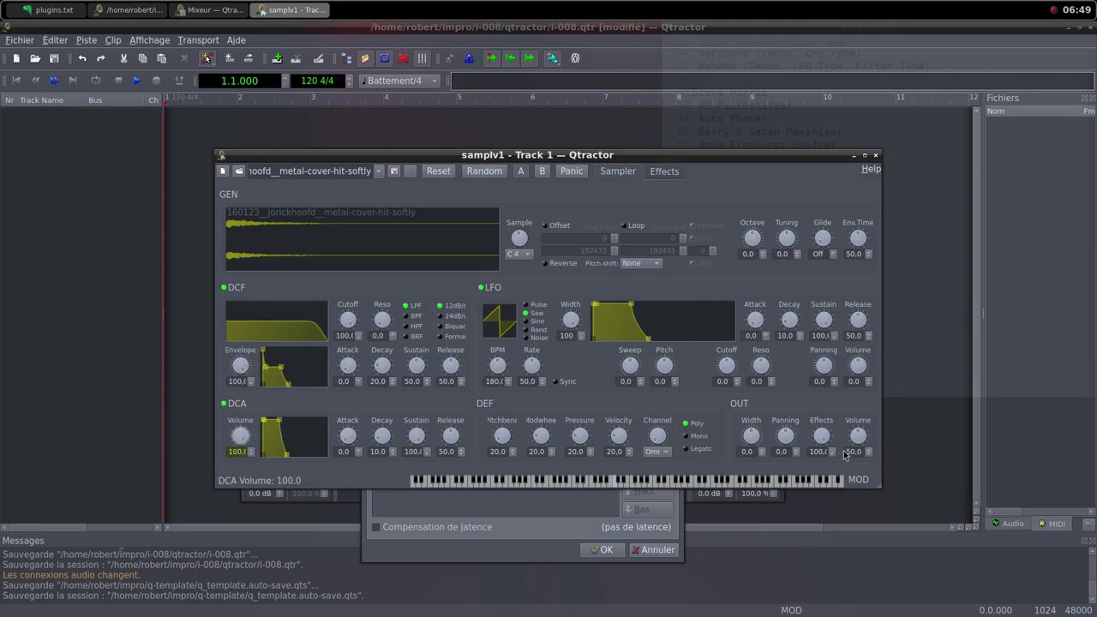
{"action": "left_click_drag", "start_coordinate": [864, 445], "coordinate": [866, 477]}
{"action": "left_click", "coordinate": [875, 156]}
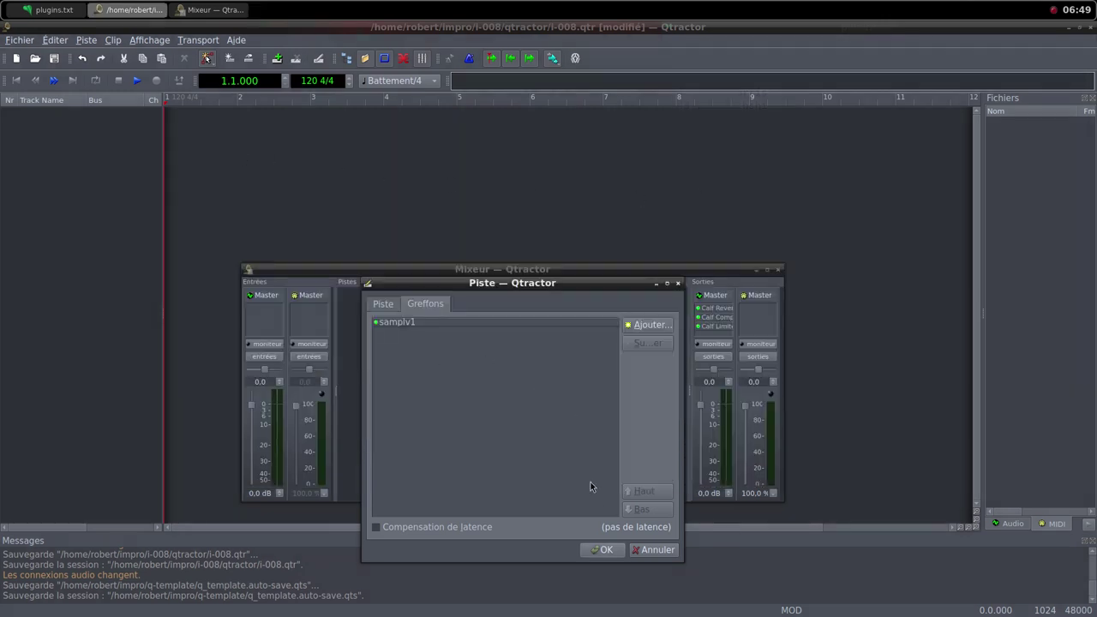
{"action": "left_click", "coordinate": [604, 551]}
Create a new MIDI clip at the start of Track 1 and extend it to four bars.
{"action": "right_click", "coordinate": [197, 138]}
{"action": "mouse_move", "coordinate": [259, 345]}
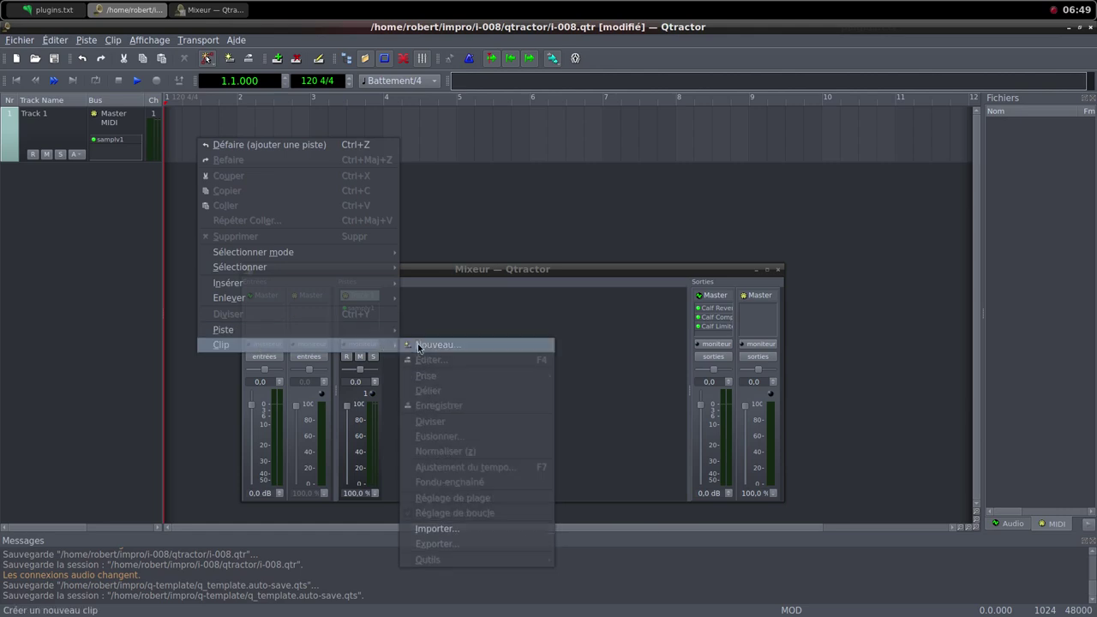
{"action": "left_click", "coordinate": [404, 345]}
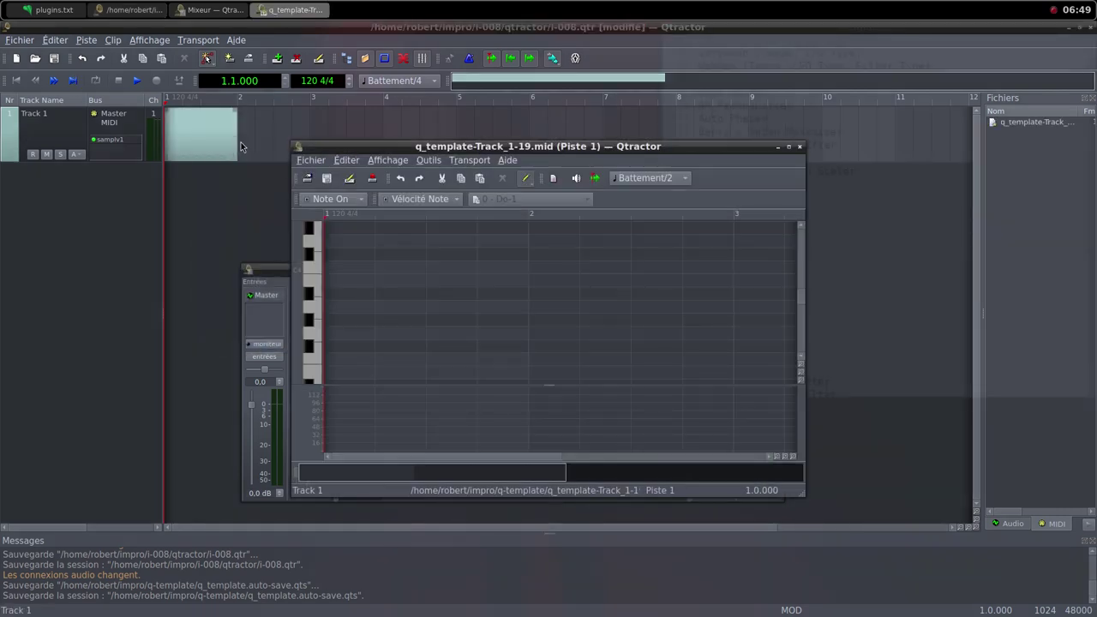
{"action": "left_click_drag", "start_coordinate": [237, 142], "coordinate": [454, 156]}
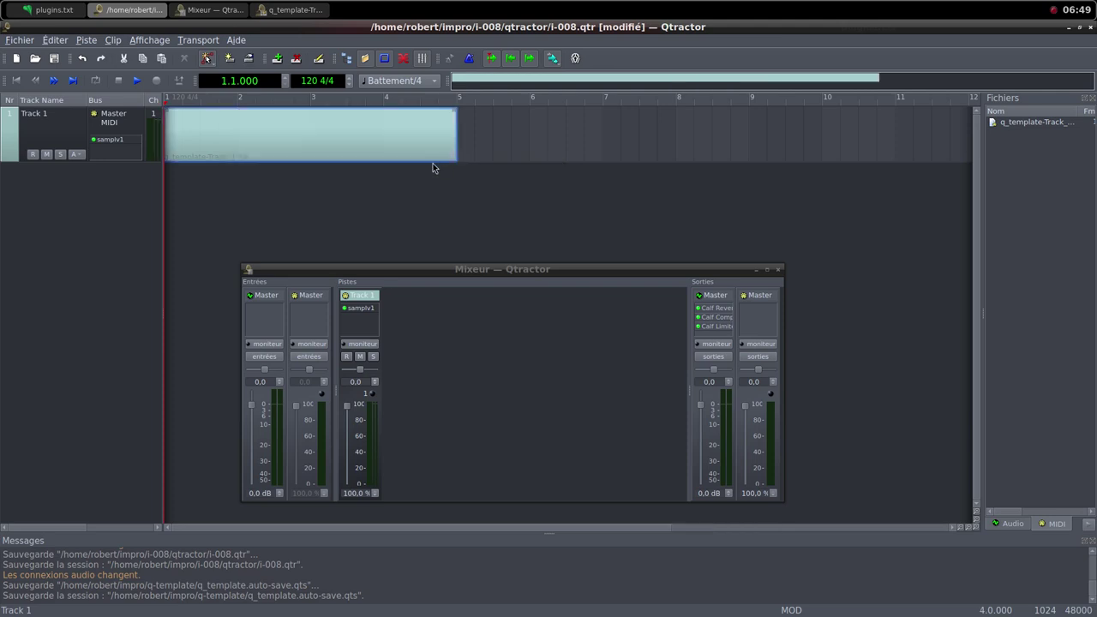
Set the playback loop range to the four-bar clip on Track 1.
{"action": "right_click", "coordinate": [339, 145]}
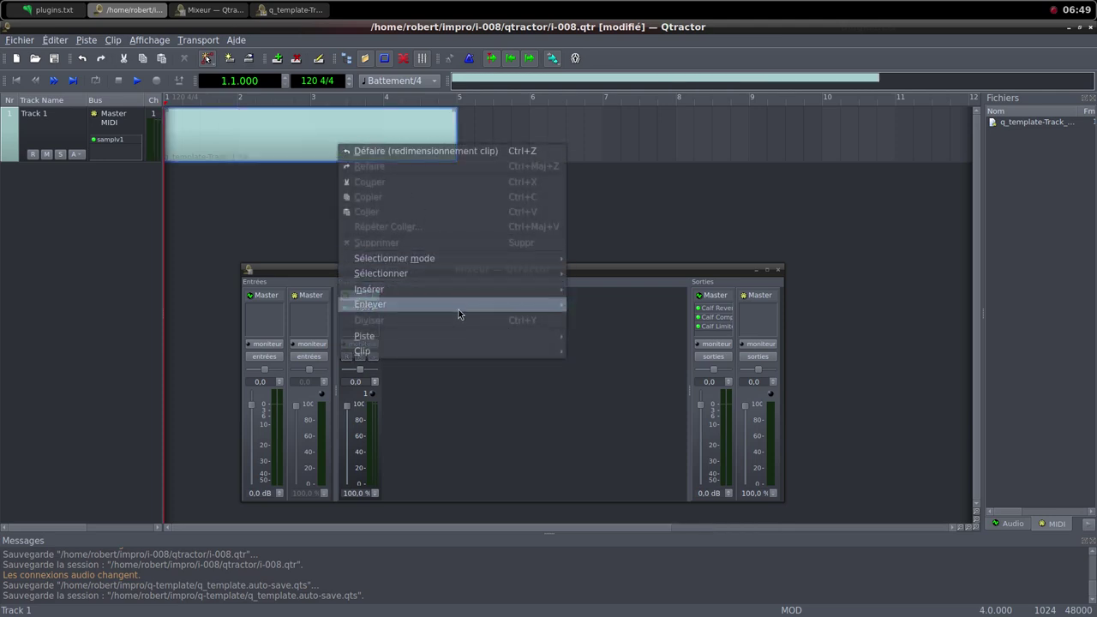
{"action": "mouse_move", "coordinate": [471, 351]}
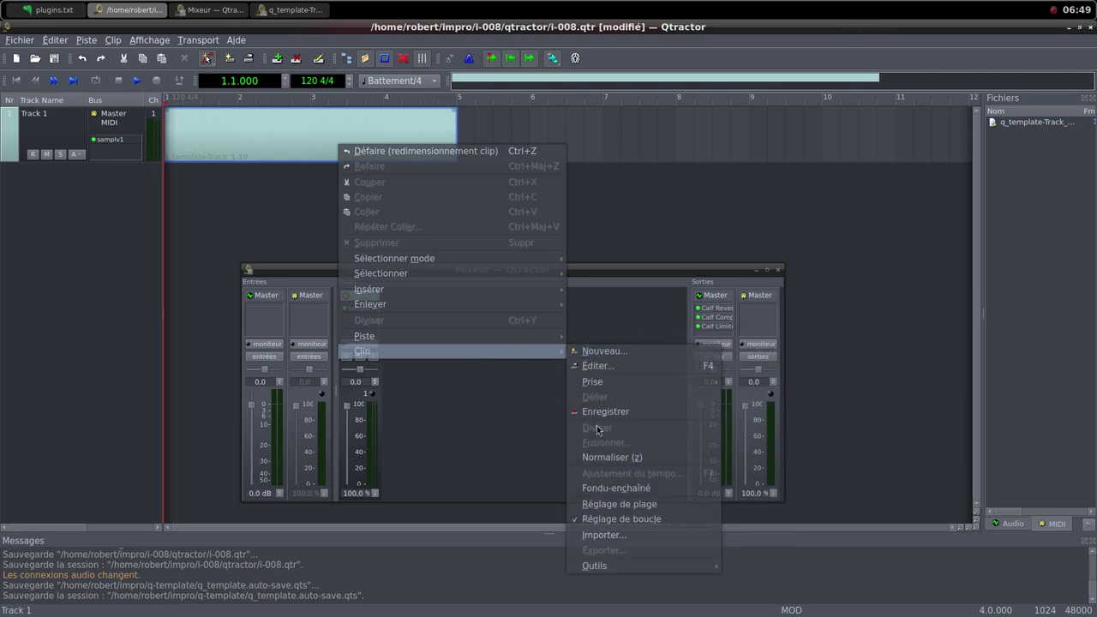
{"action": "left_click", "coordinate": [621, 519]}
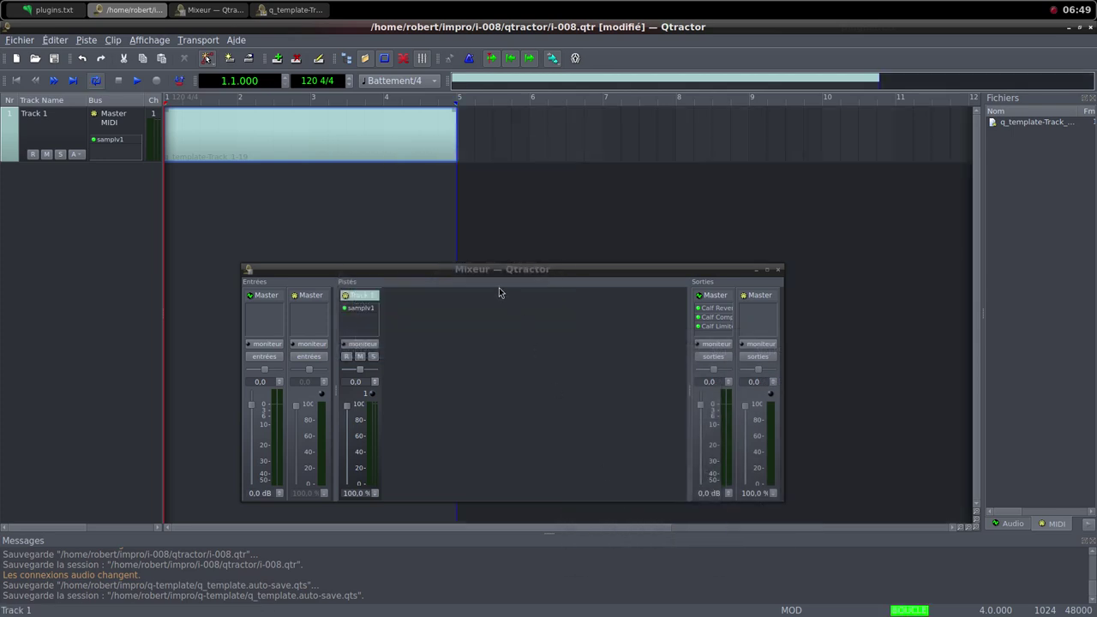
Add eight one-beat C4 notes to the clip, on beats 1 and 3 of each of the four bars, and close the clip editor.
{"action": "double_click", "coordinate": [329, 143]}
{"action": "left_click", "coordinate": [789, 146]}
{"action": "left_click", "coordinate": [75, 147]}
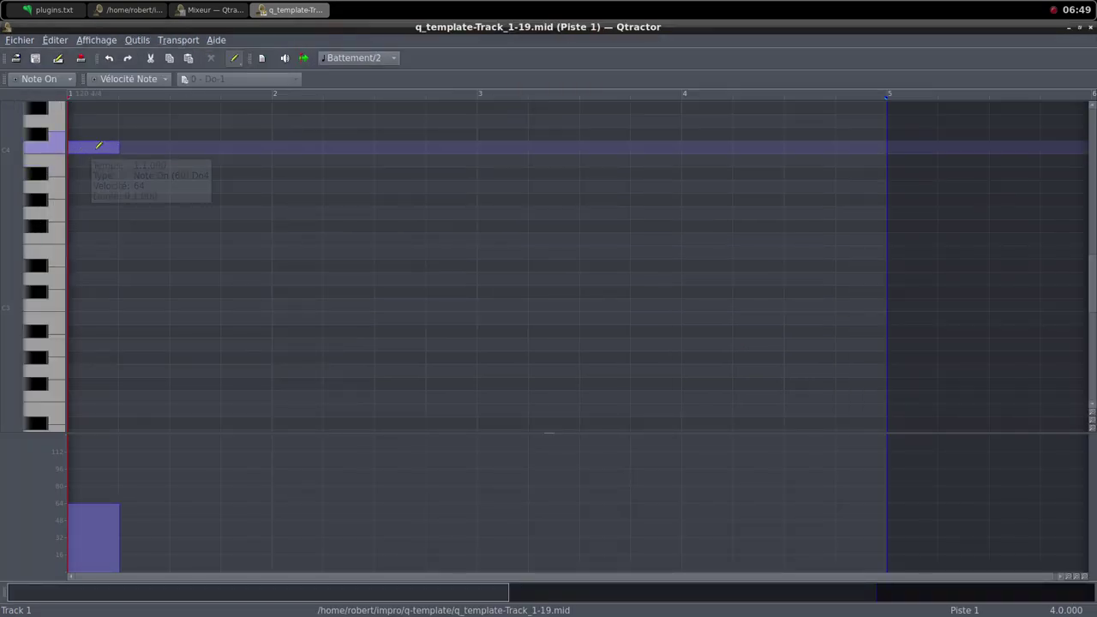
{"action": "left_click", "coordinate": [183, 146]}
{"action": "left_click", "coordinate": [274, 147]}
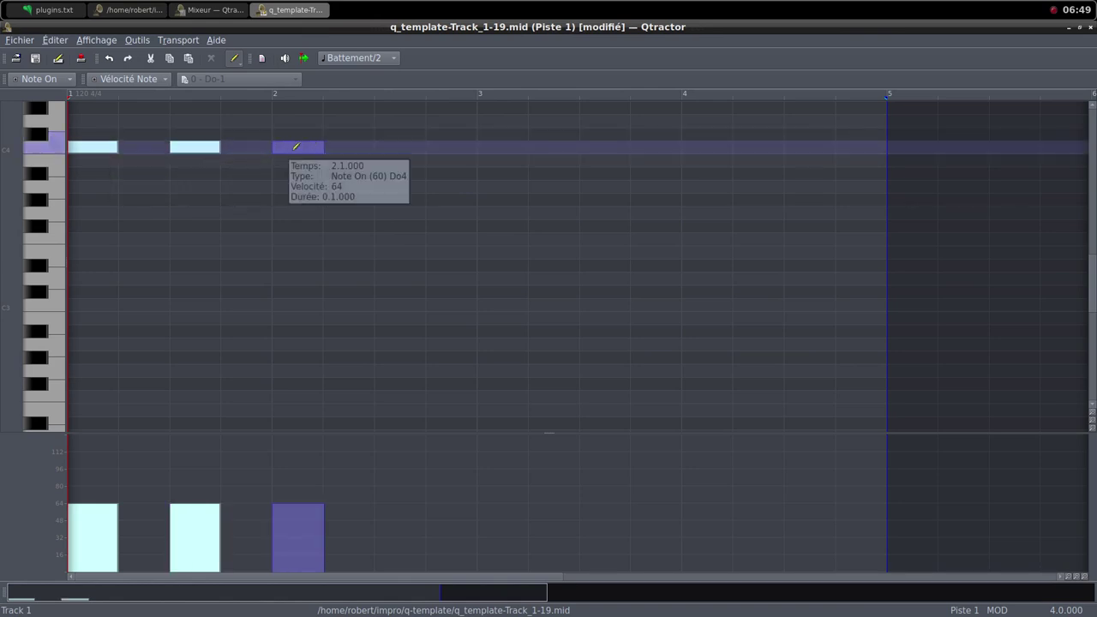
{"action": "left_click", "coordinate": [396, 148]}
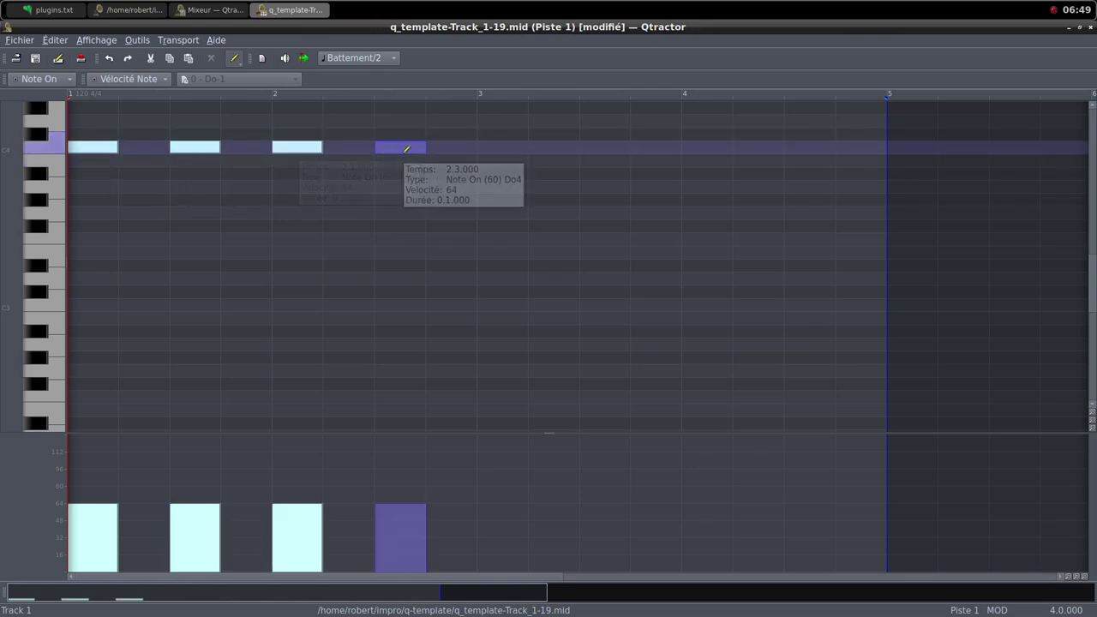
{"action": "left_click", "coordinate": [502, 147]}
{"action": "left_click", "coordinate": [605, 148]}
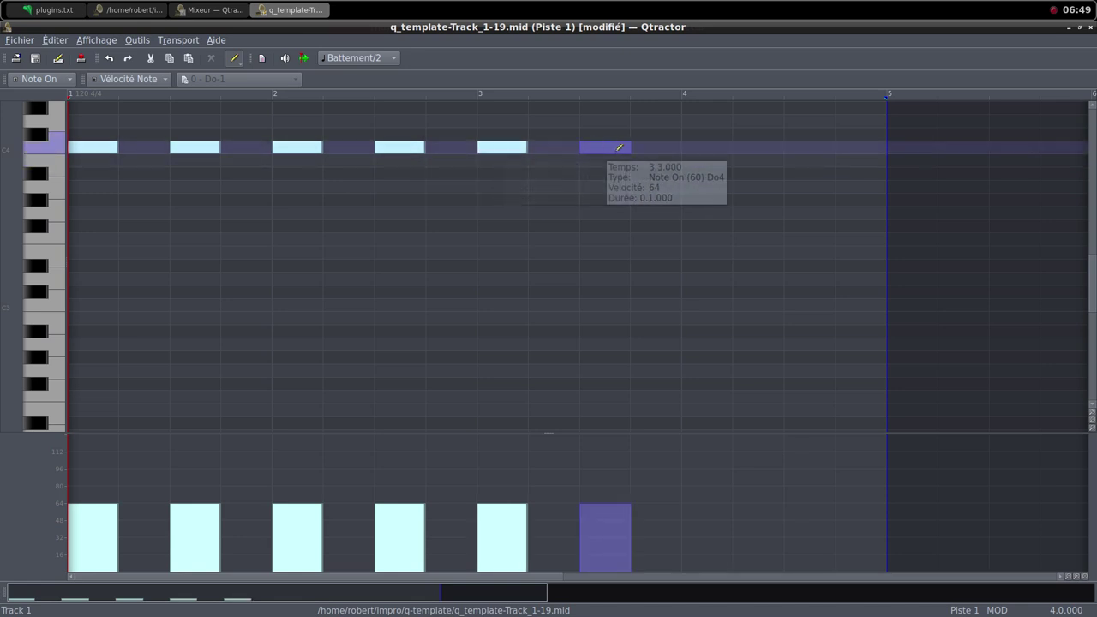
{"action": "left_click", "coordinate": [708, 148]}
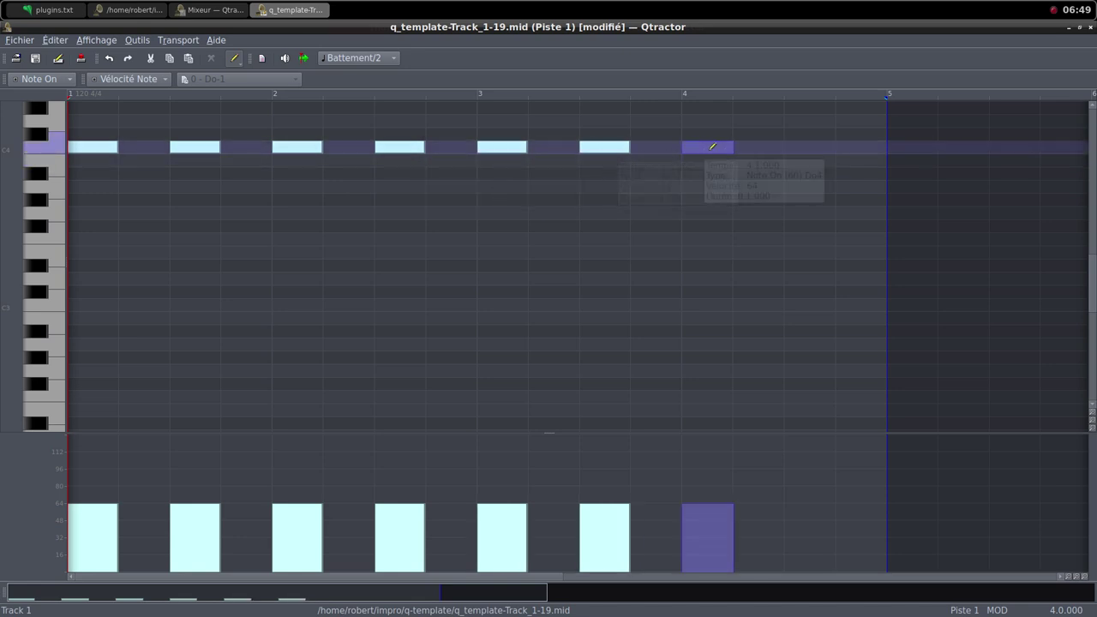
{"action": "left_click", "coordinate": [796, 147]}
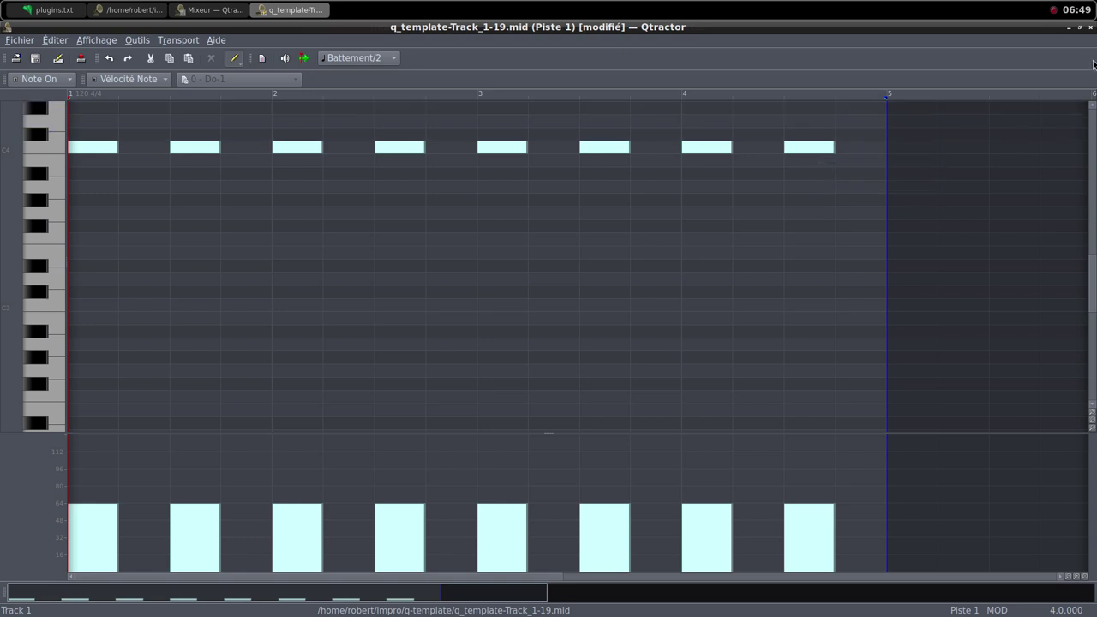
{"action": "left_click", "coordinate": [1080, 28]}
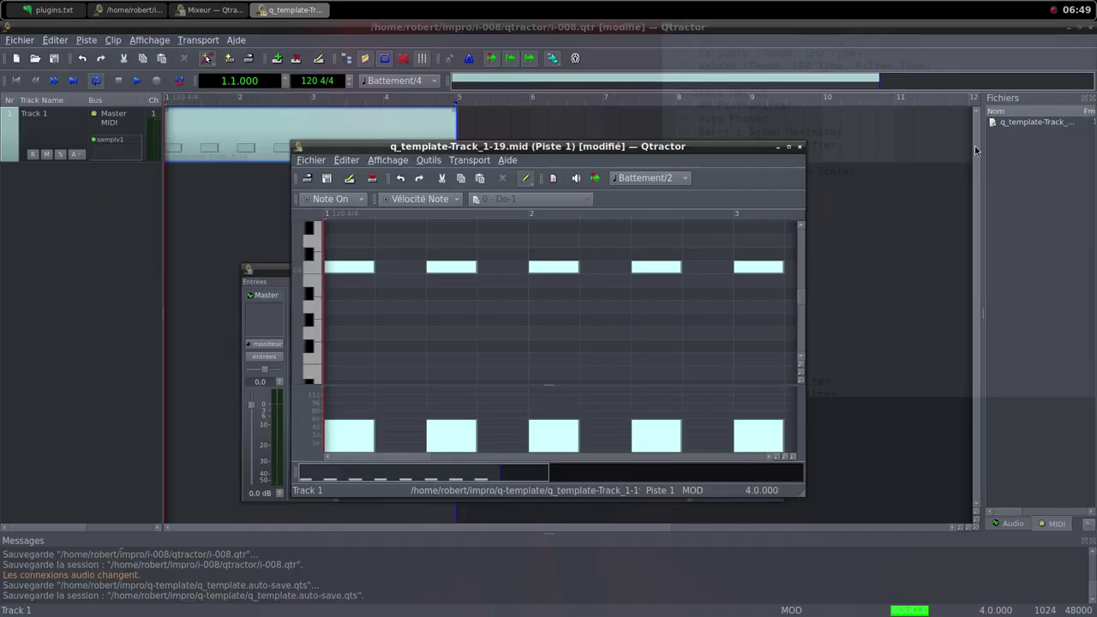
{"action": "left_click", "coordinate": [799, 147]}
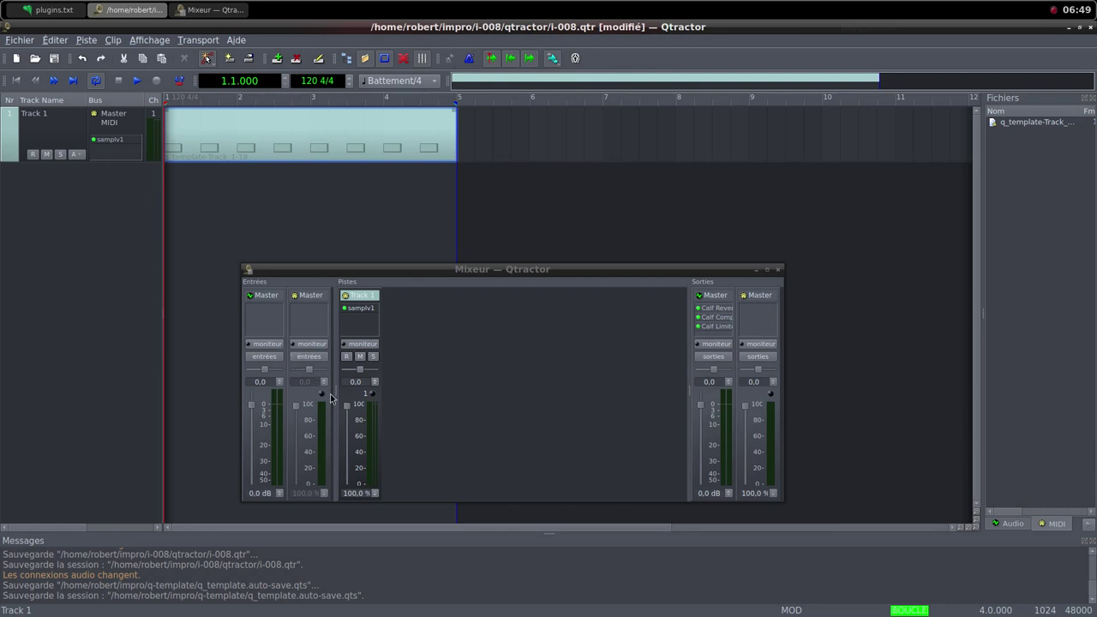
Lower Track 1's volume to 0%, start looped playback, and fade the volume up to 100%.
{"action": "left_click_drag", "start_coordinate": [350, 409], "coordinate": [356, 549]}
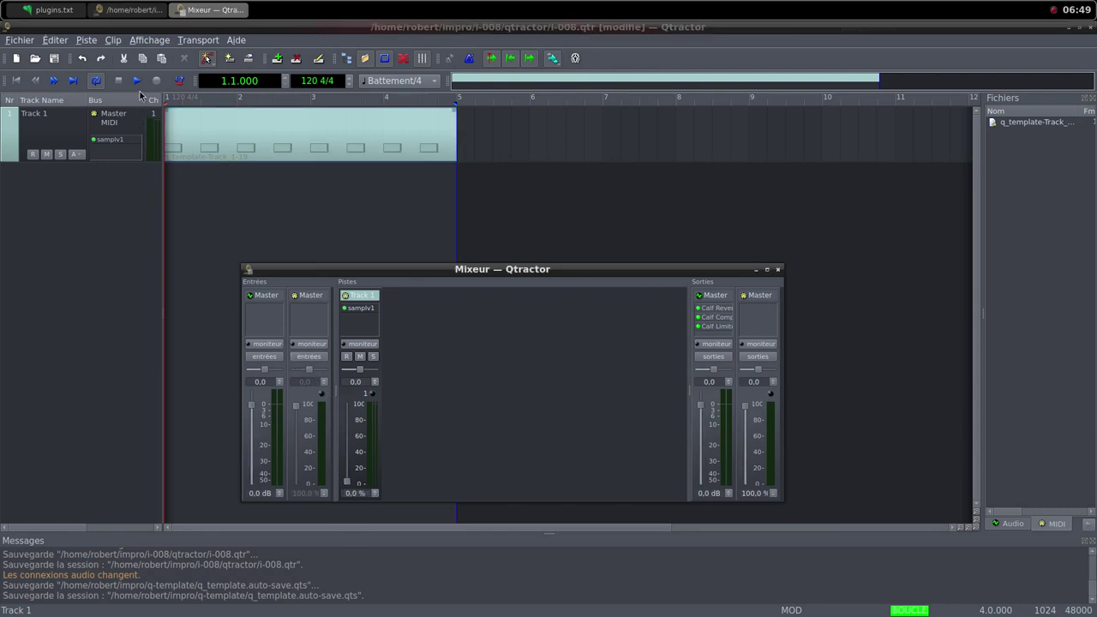
{"action": "left_click", "coordinate": [137, 84]}
{"action": "left_click_drag", "start_coordinate": [351, 485], "coordinate": [344, 403]}
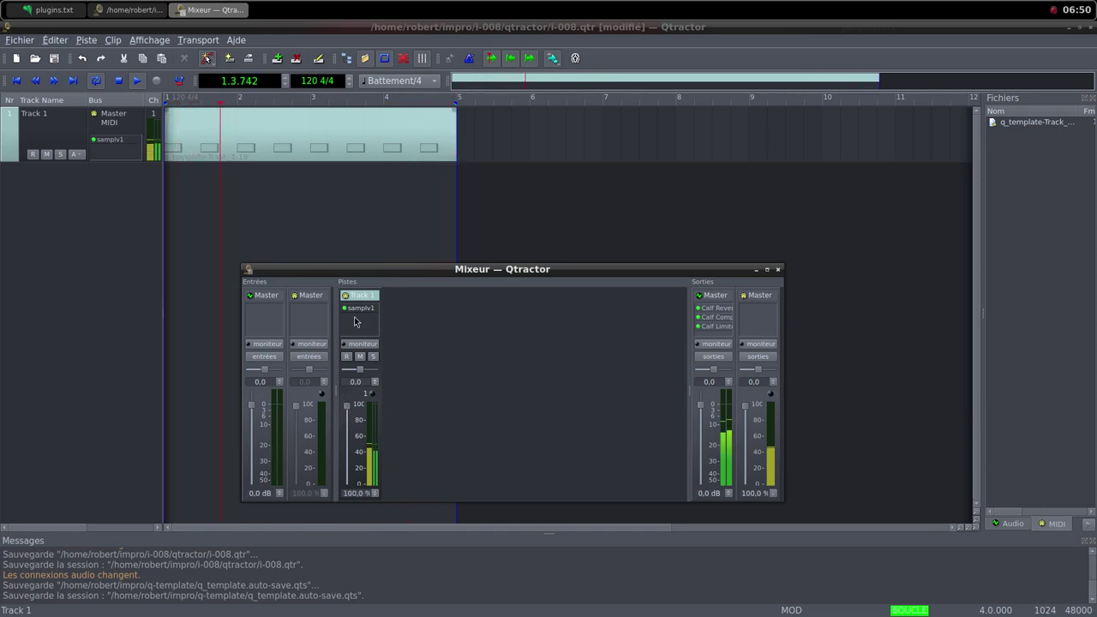
Add the Simple amplifier plugin after samplv1 on Track 1 and set its gain to about 17.65 dB.
{"action": "right_click", "coordinate": [355, 321]}
{"action": "left_click", "coordinate": [360, 323]}
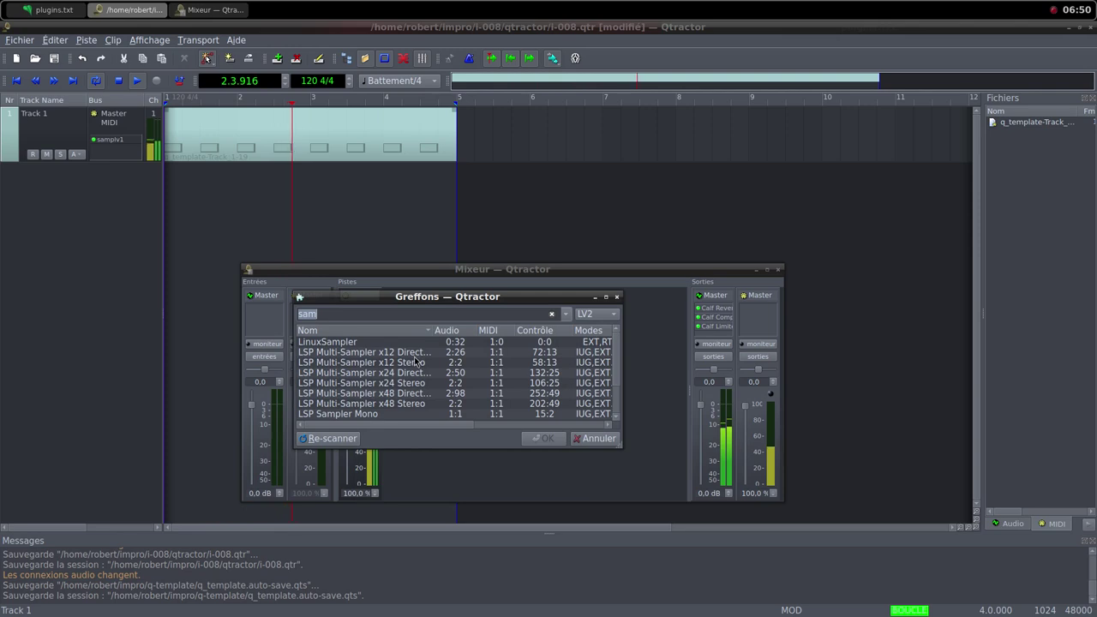
{"action": "type", "text": "sim"}
{"action": "double_click", "coordinate": [375, 362]}
{"action": "left_click_drag", "start_coordinate": [520, 316], "coordinate": [544, 318]}
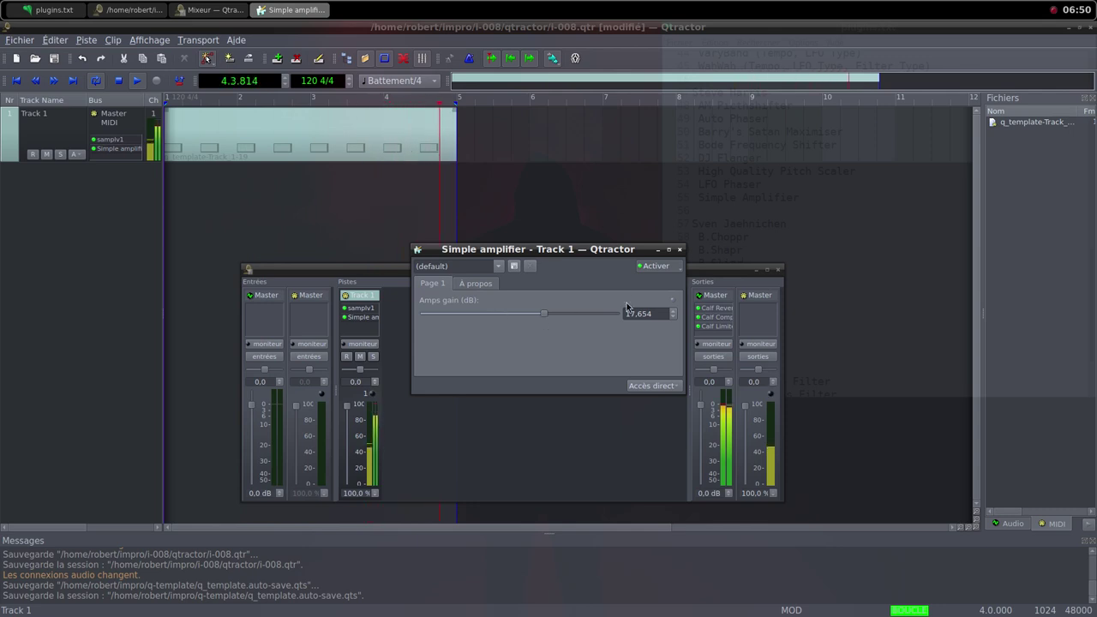
{"action": "left_click", "coordinate": [680, 250]}
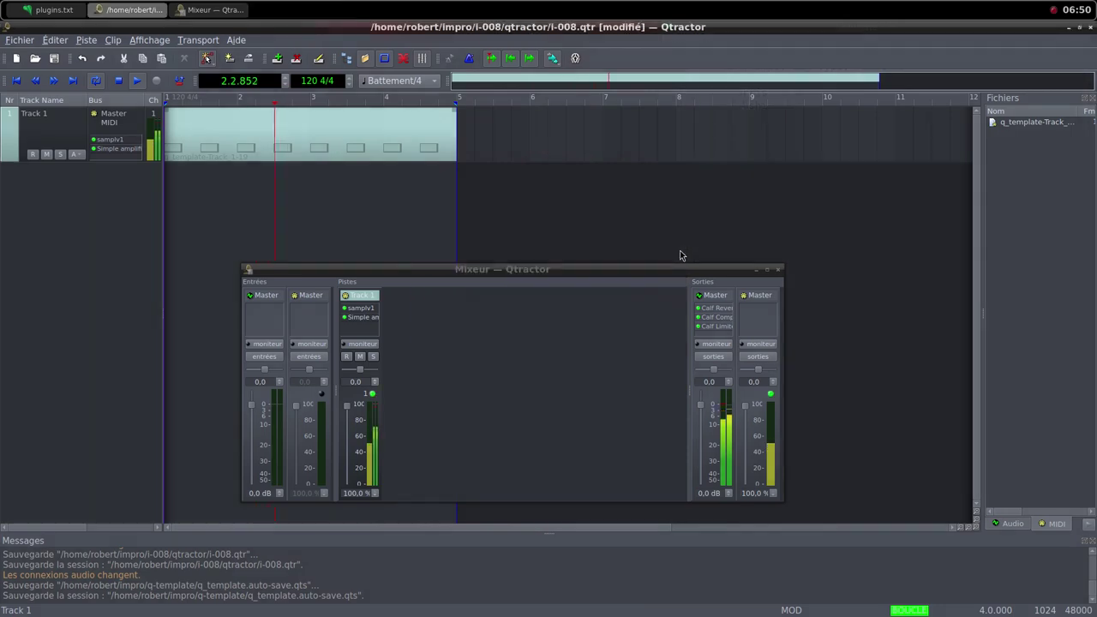
Switch to Freesound in Firefox and request random sounds until reaching Ambience Urban Outdoor at Jardins Rubió i Buch.
{"action": "middle_click", "coordinate": [606, 10]}
{"action": "left_click", "coordinate": [660, 20]}
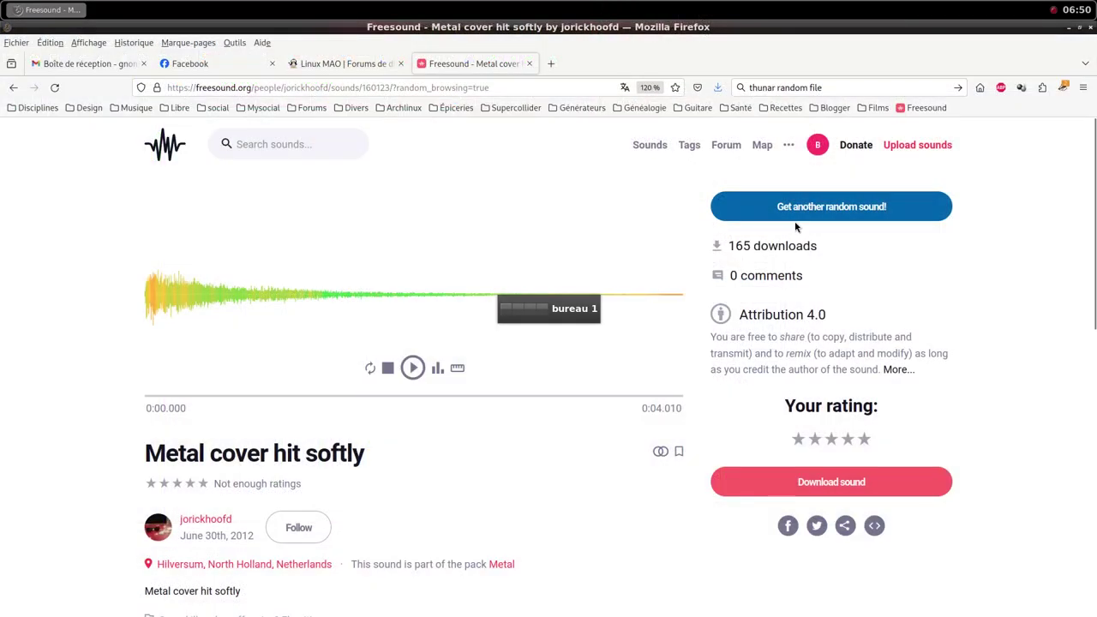
{"action": "left_click", "coordinate": [815, 212]}
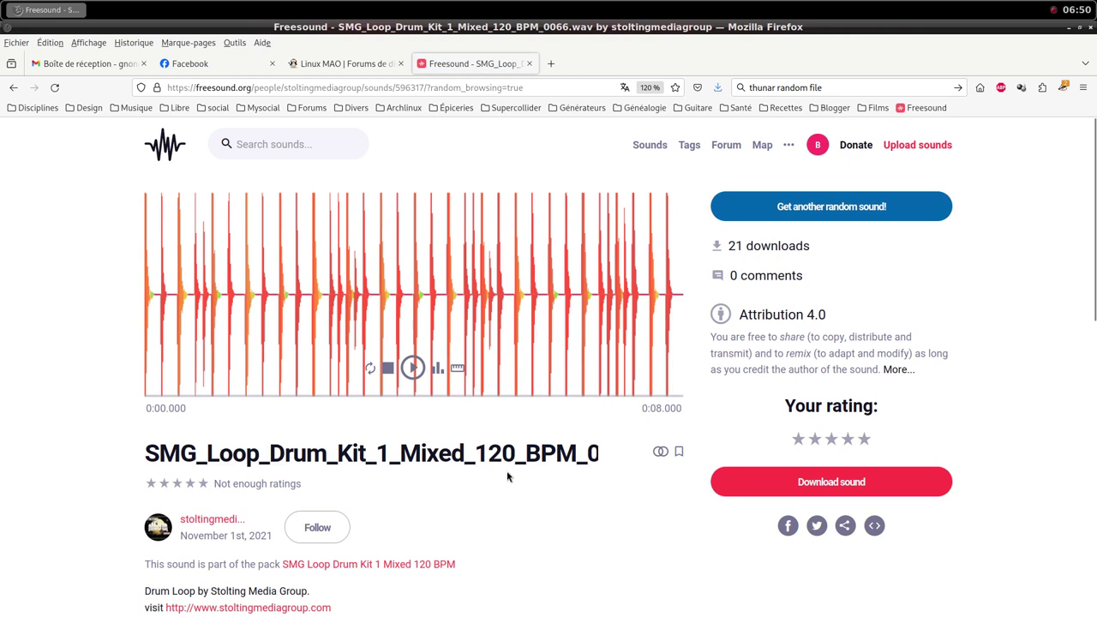
{"action": "scroll", "coordinate": [507, 476], "scroll_direction": "down", "scroll_amount": 2}
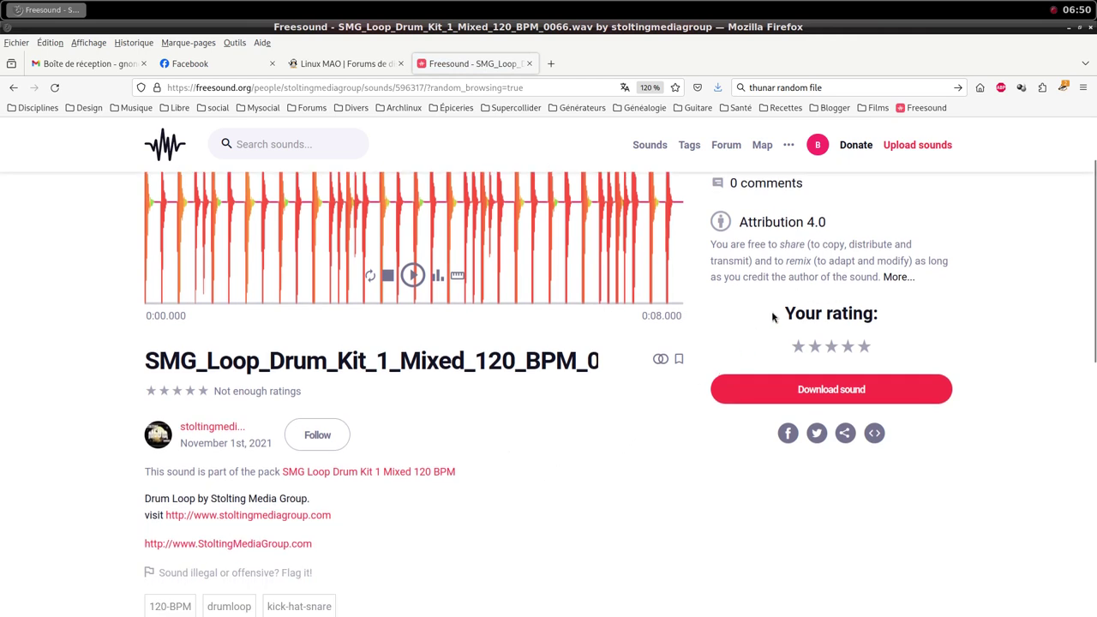
{"action": "scroll", "coordinate": [661, 399], "scroll_direction": "up", "scroll_amount": 2}
{"action": "left_click", "coordinate": [823, 218]}
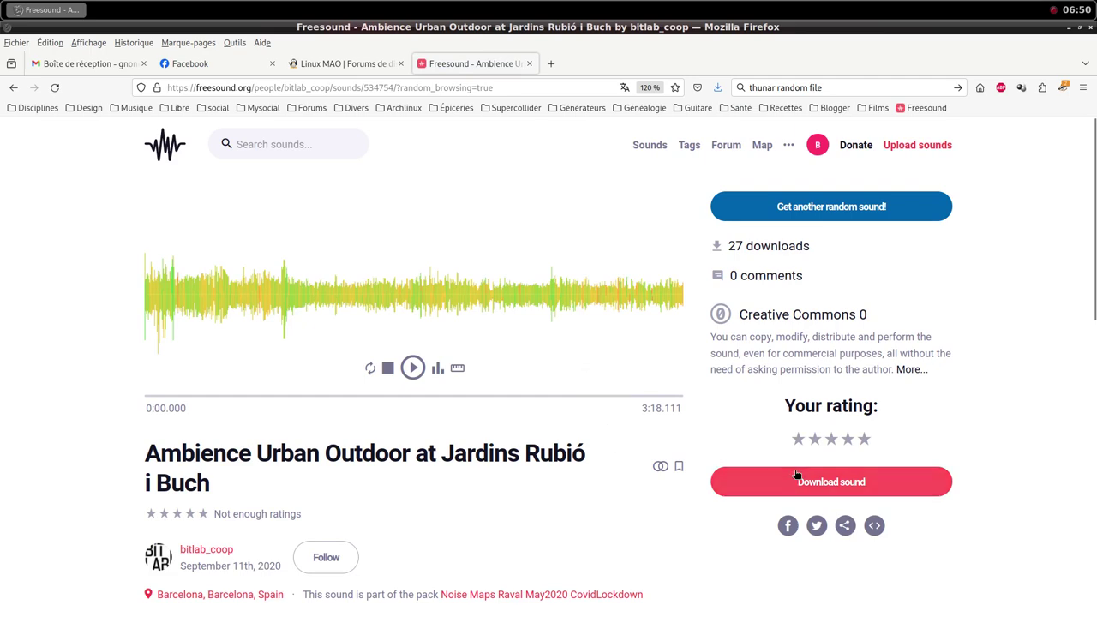
Download the urban ambience sound as a WAV file into the i-008/samples folder and dismiss the donation request.
{"action": "left_click", "coordinate": [821, 487]}
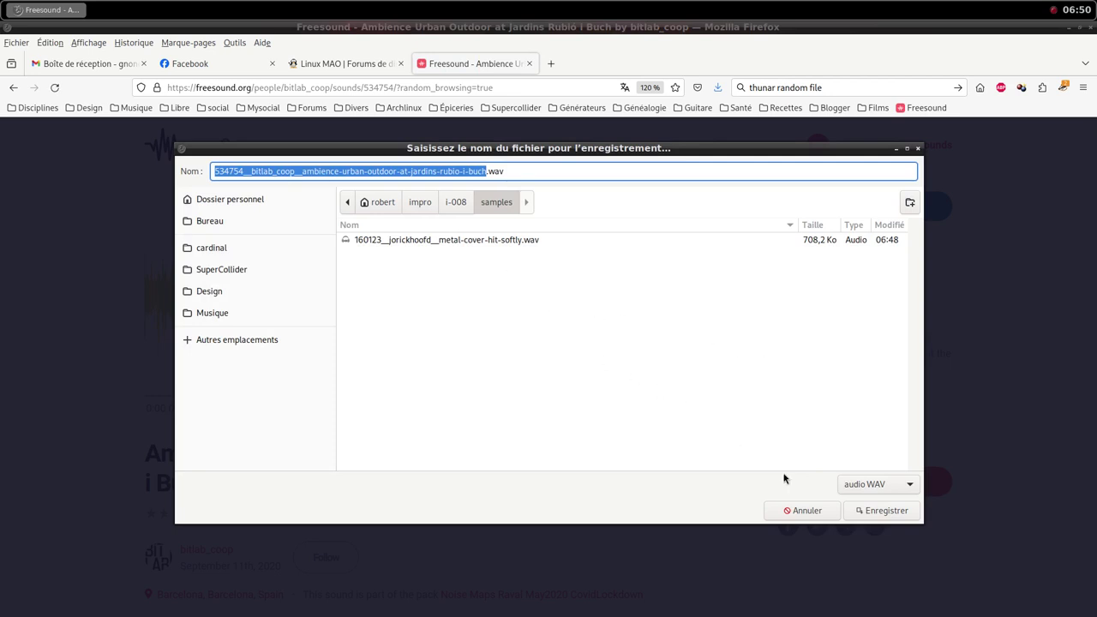
{"action": "left_click", "coordinate": [900, 509]}
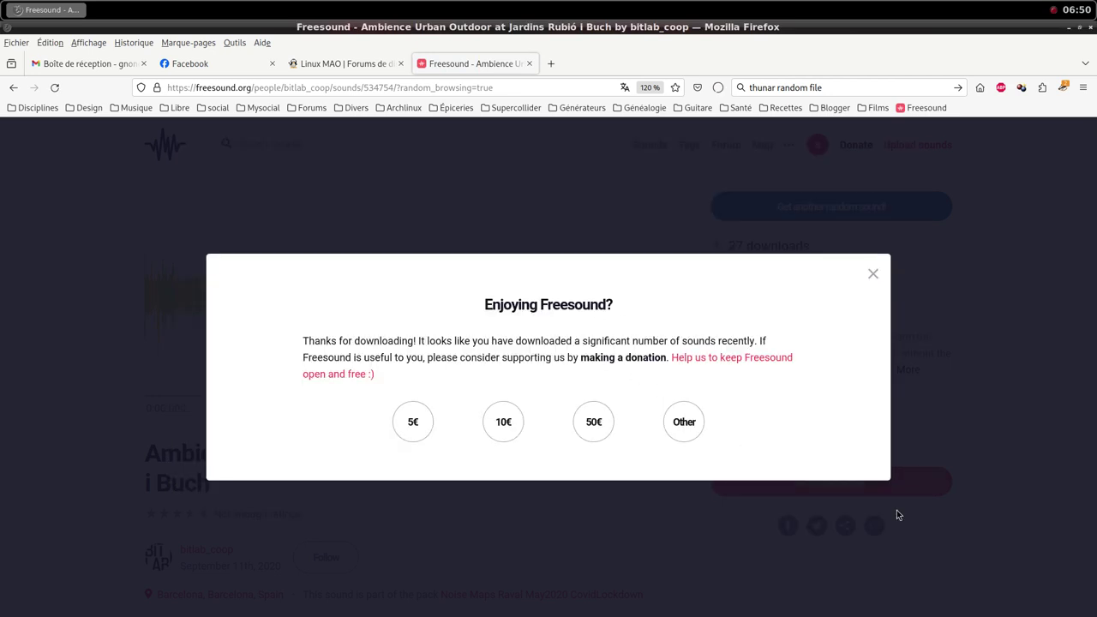
{"action": "left_click", "coordinate": [872, 276]}
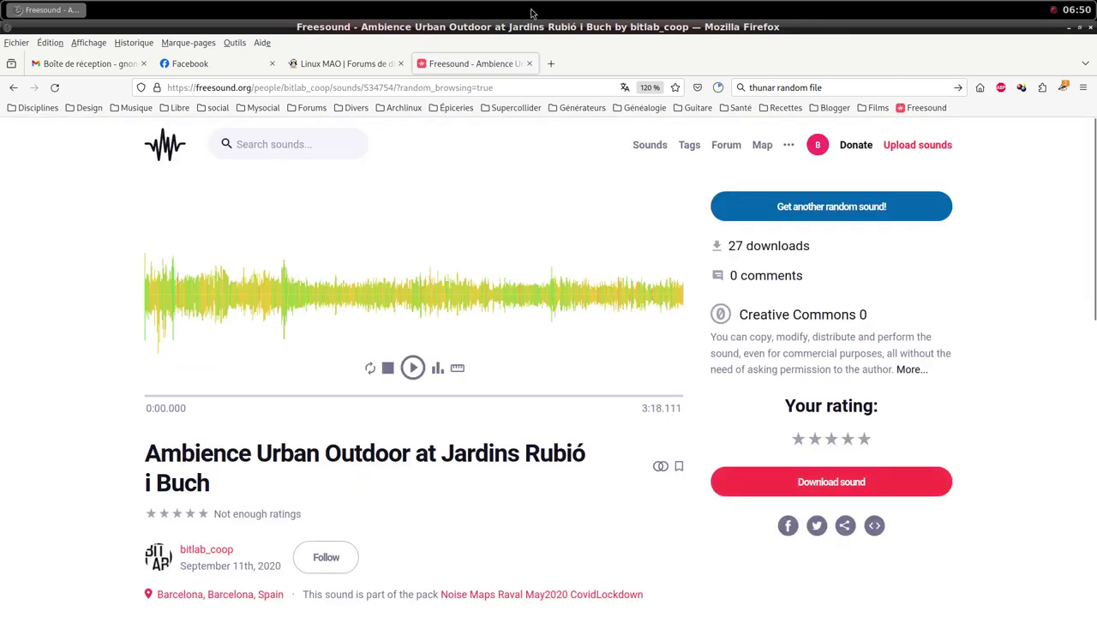
Switch back to Qtractor and set up a new MIDI track, Track 2, with the samplv1 plugin.
{"action": "left_click", "coordinate": [504, 6]}
{"action": "left_click", "coordinate": [525, 92]}
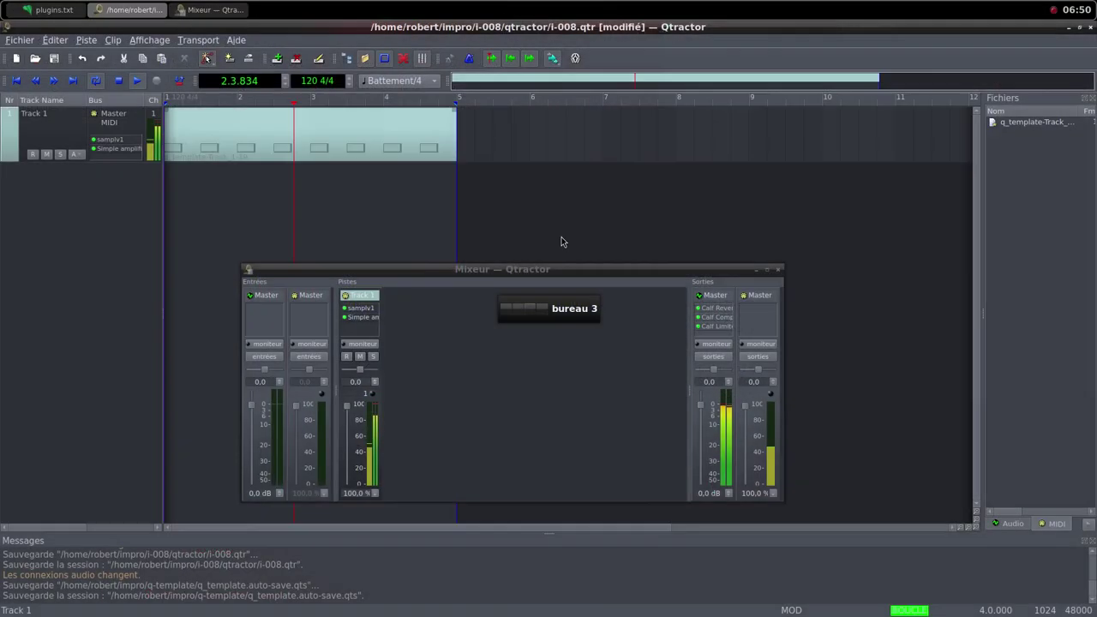
{"action": "right_click", "coordinate": [495, 366]}
{"action": "left_click", "coordinate": [507, 362]}
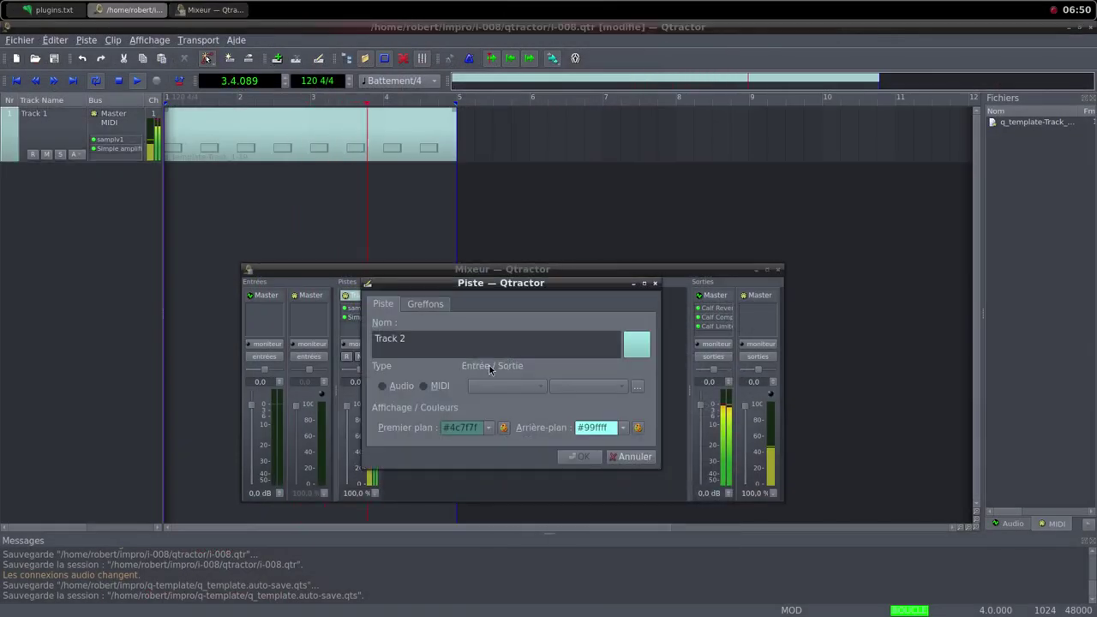
{"action": "left_click", "coordinate": [426, 386]}
{"action": "left_click", "coordinate": [425, 304]}
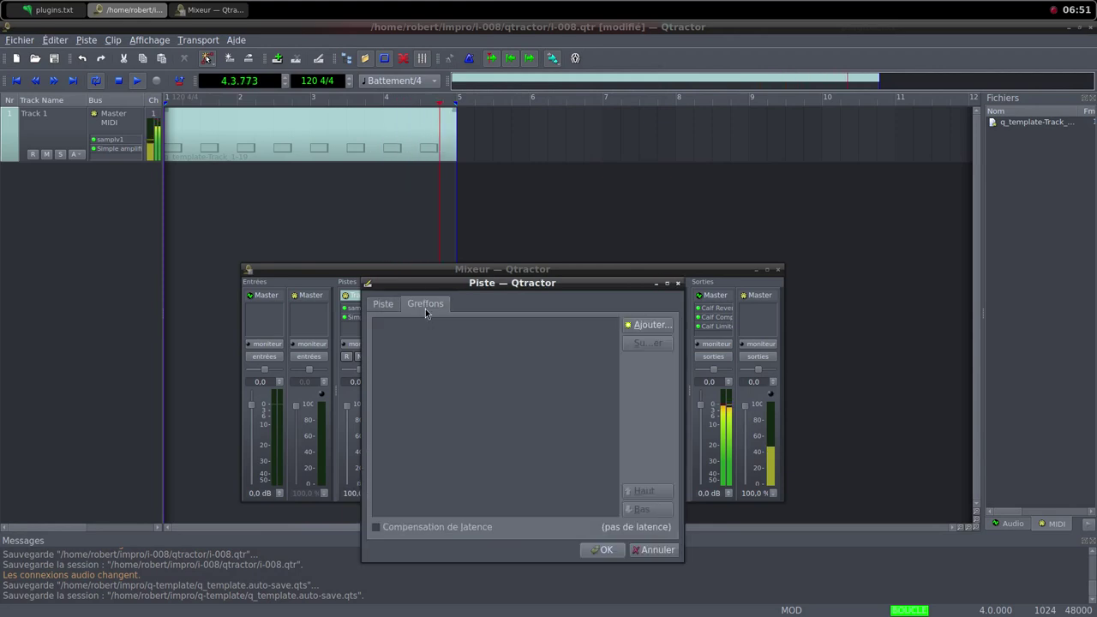
{"action": "left_click", "coordinate": [627, 324]}
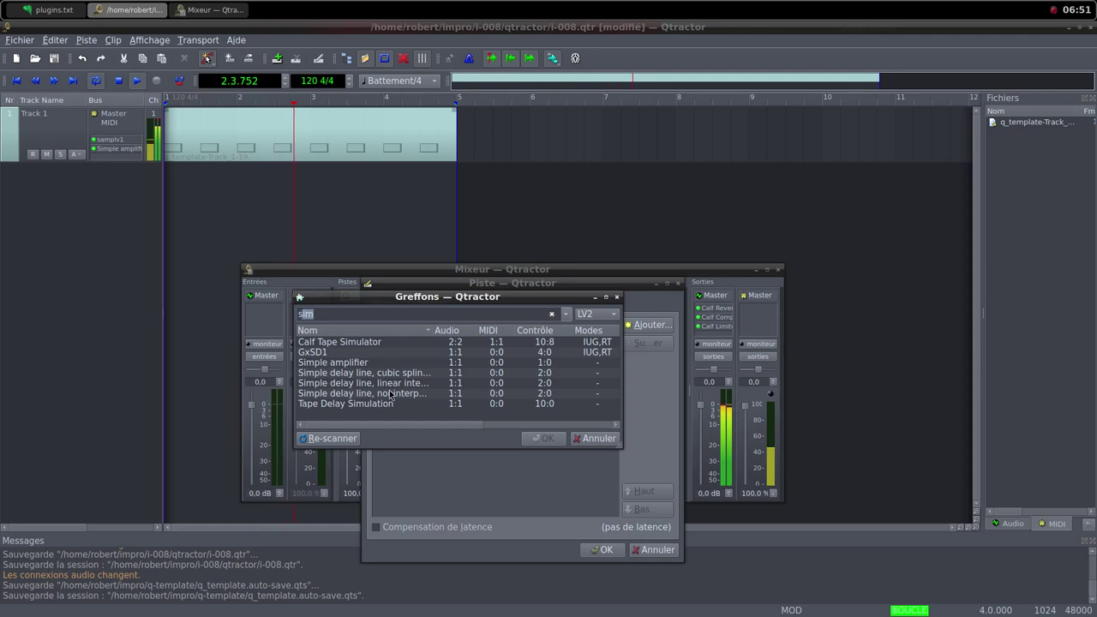
{"action": "type", "text": "sam"}
{"action": "scroll", "coordinate": [388, 412], "scroll_direction": "down", "scroll_amount": 2}
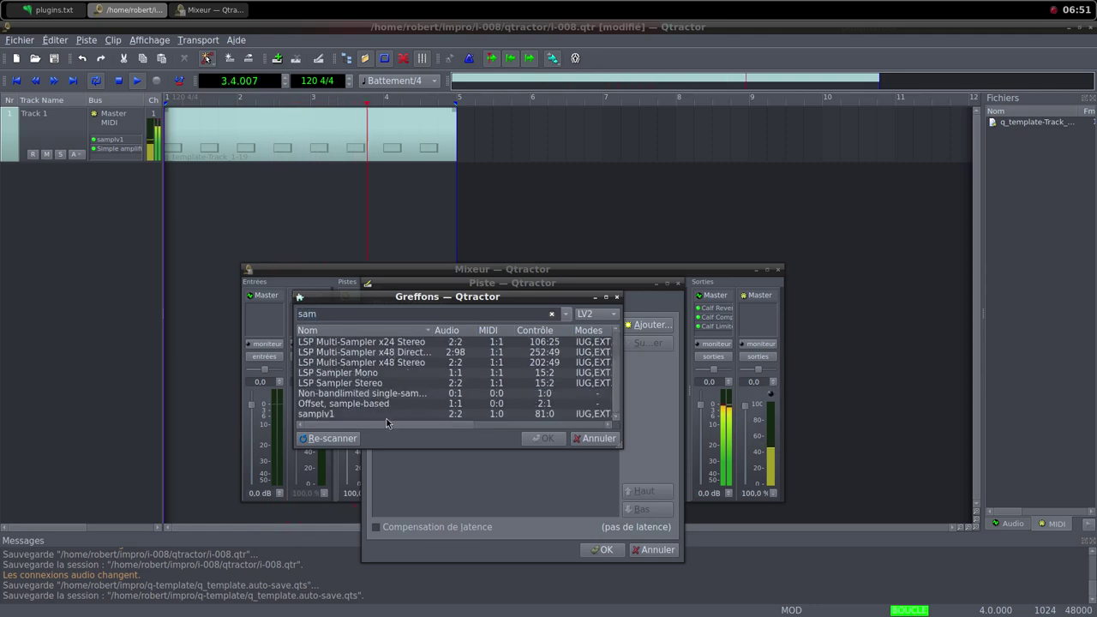
{"action": "left_click", "coordinate": [358, 408]}
{"action": "double_click", "coordinate": [366, 415]}
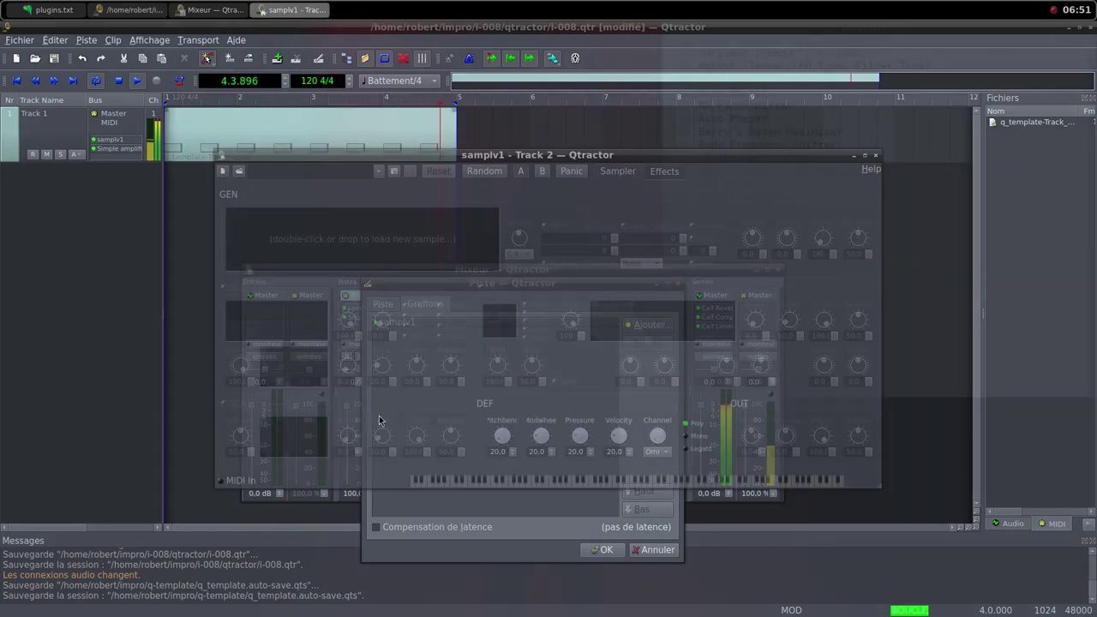
Load the 534754 ambience-urban-outdoor-at-jardins-rubio-i-buch sample into Track 2's samplv1.
{"action": "double_click", "coordinate": [375, 247]}
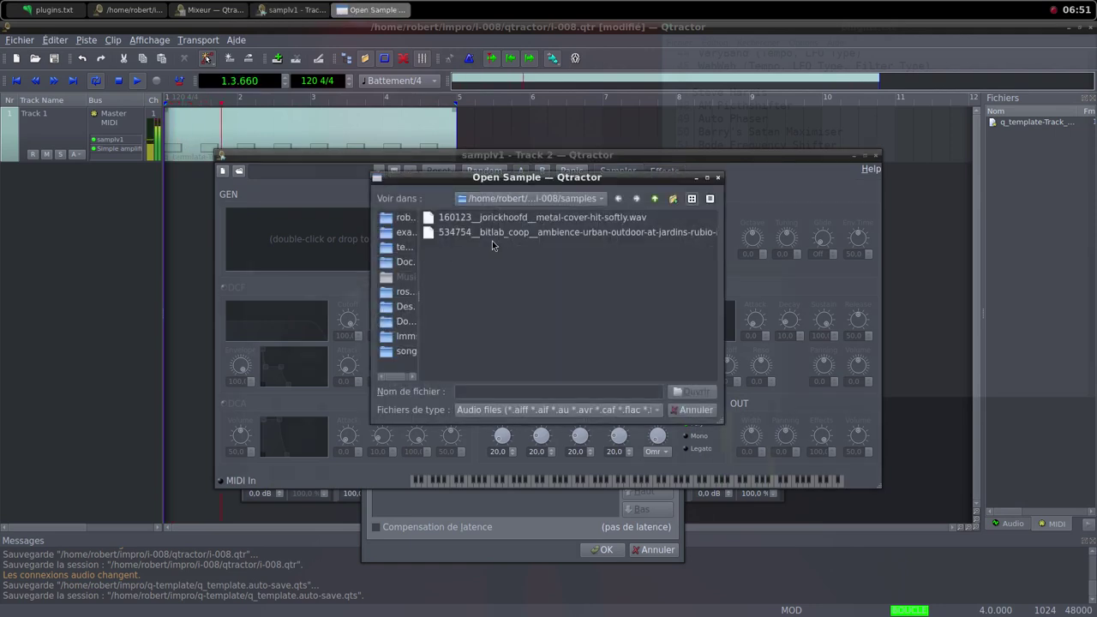
{"action": "left_click", "coordinate": [533, 232]}
{"action": "left_click", "coordinate": [681, 391]}
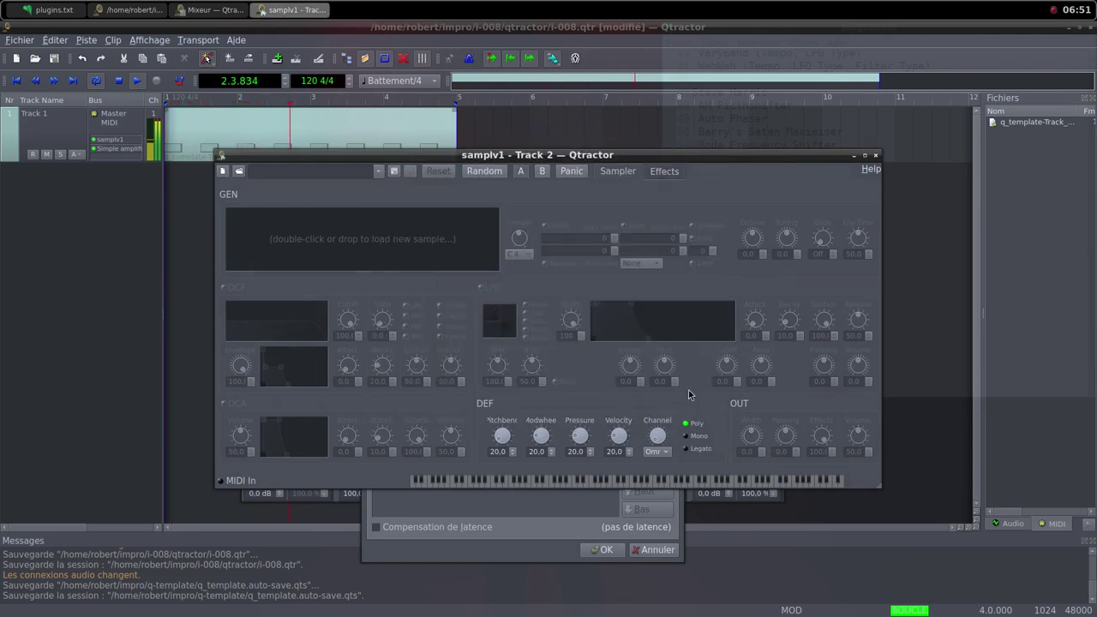
Set samplv1's DCA volume to 100 and output volume to 66, and confirm the creation of Track 2.
{"action": "left_click", "coordinate": [251, 441]}
{"action": "left_click_drag", "start_coordinate": [858, 436], "coordinate": [863, 437]}
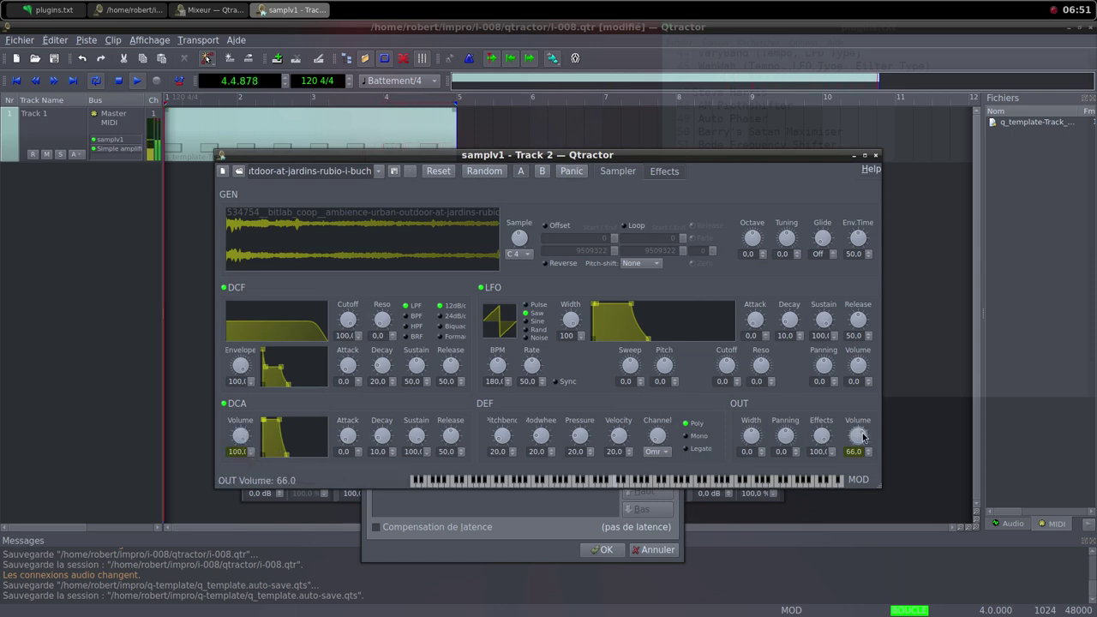
{"action": "left_click", "coordinate": [875, 156]}
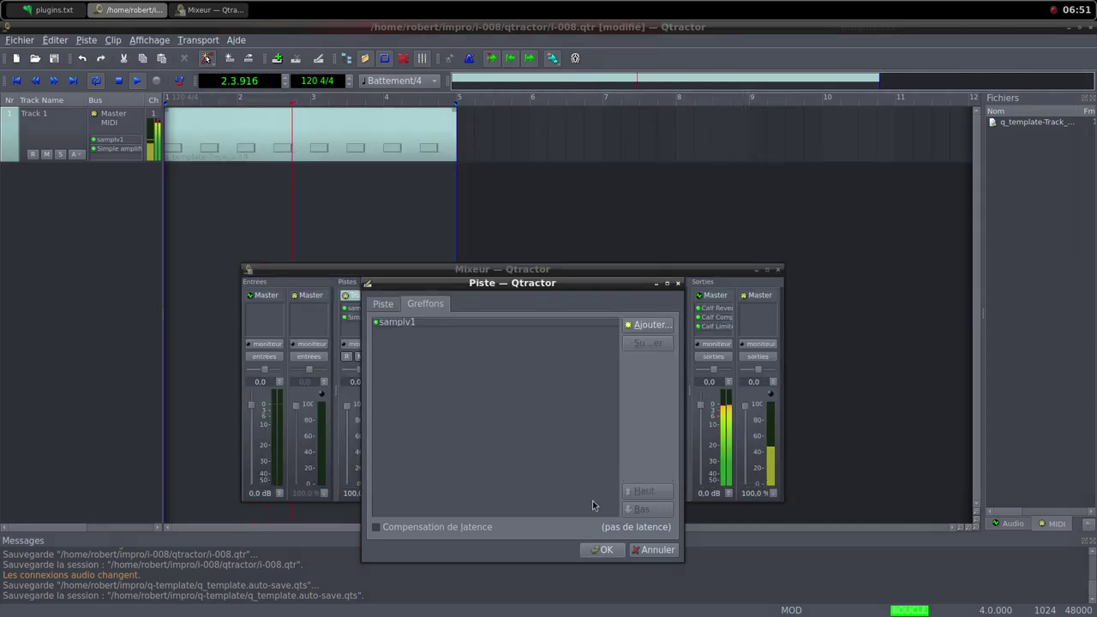
{"action": "left_click", "coordinate": [603, 549]}
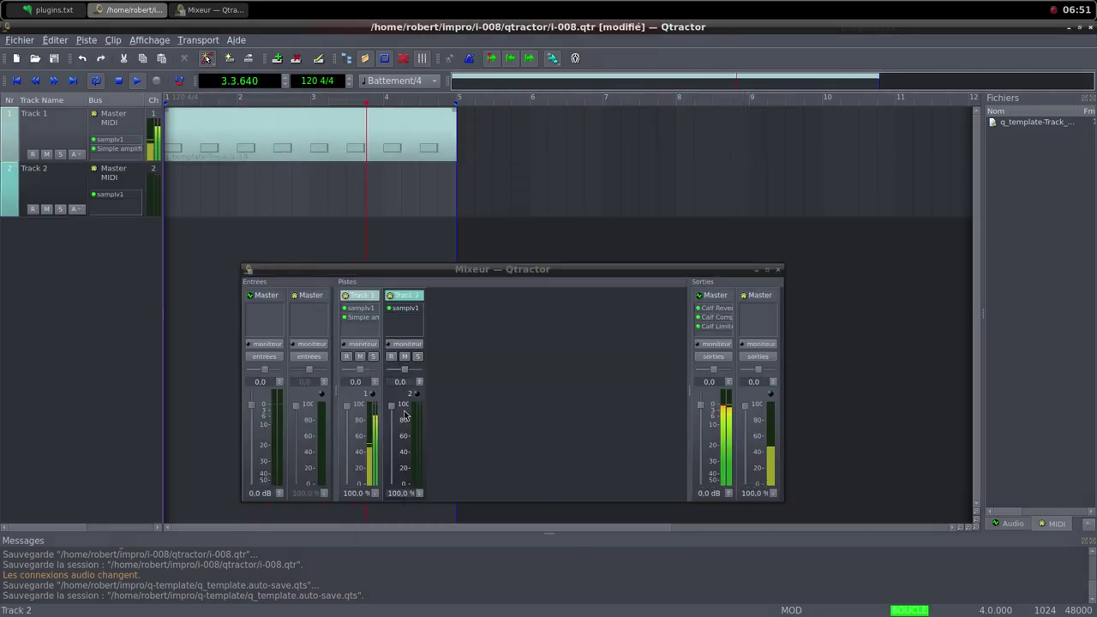
Lower Track 2's volume to 0% and create a new MIDI clip on it within the four-bar loop.
{"action": "left_click_drag", "start_coordinate": [394, 412], "coordinate": [393, 485]}
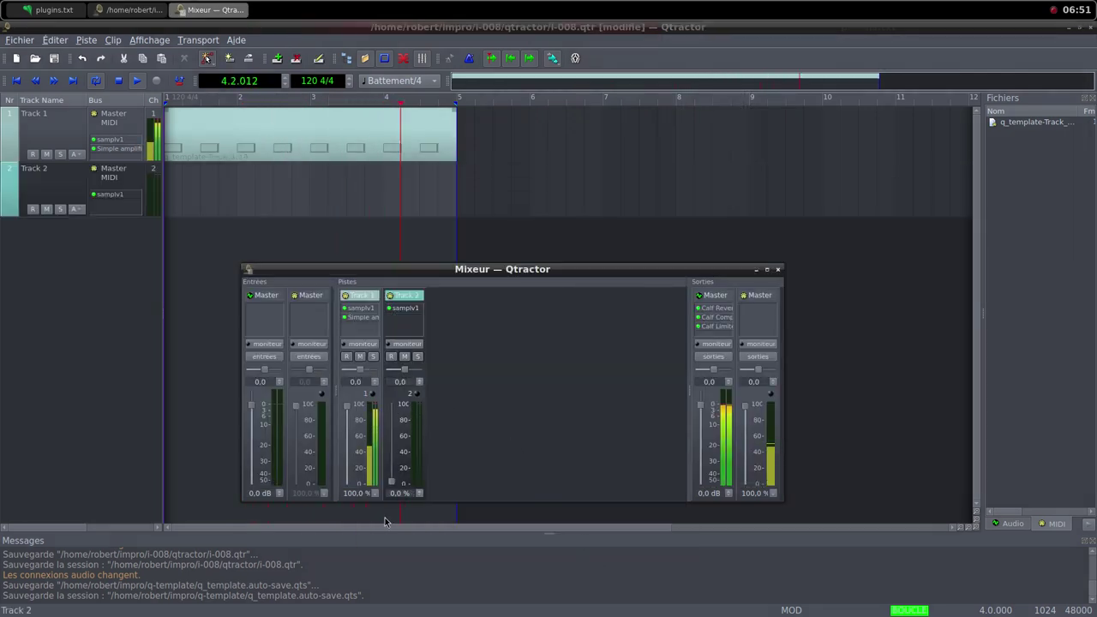
{"action": "right_click", "coordinate": [305, 196]}
{"action": "mouse_move", "coordinate": [470, 407]}
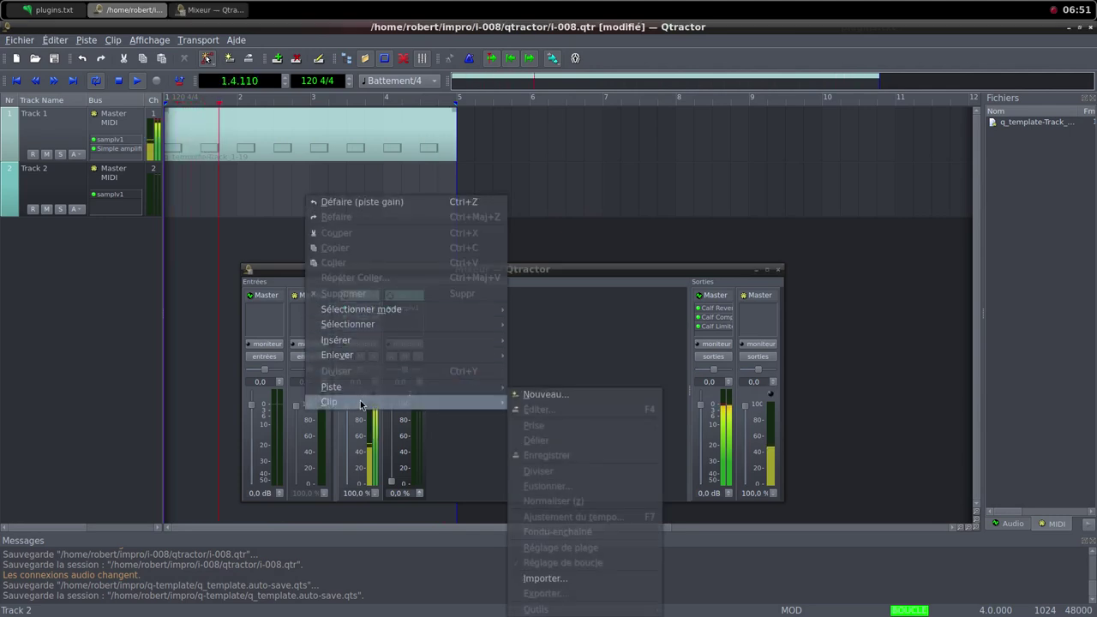
{"action": "left_click", "coordinate": [556, 400]}
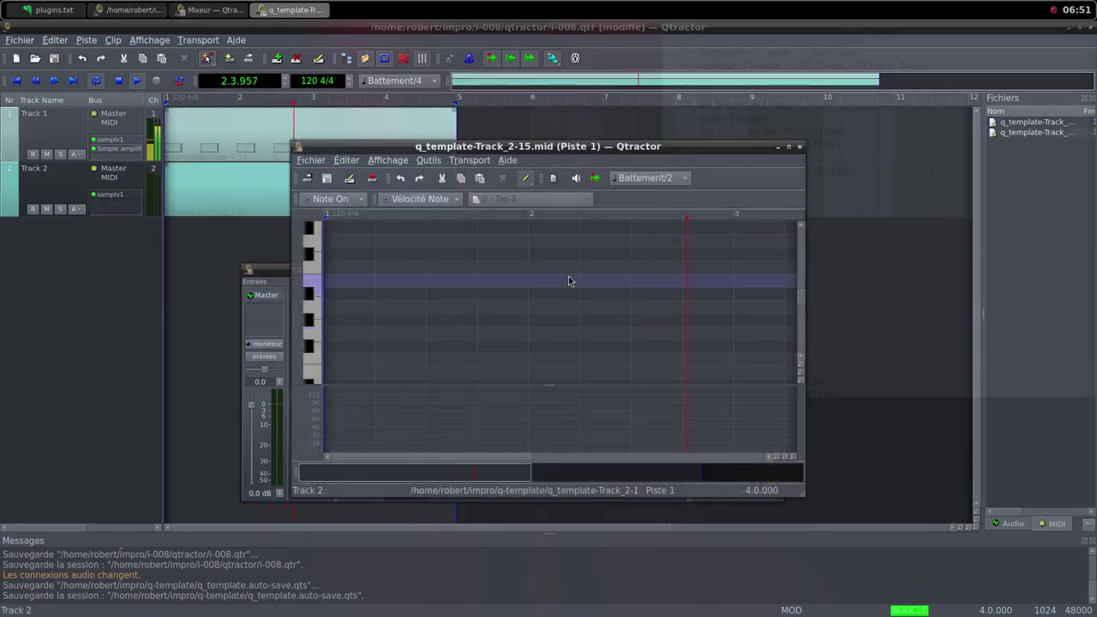
{"action": "left_click", "coordinate": [655, 6]}
{"action": "left_click", "coordinate": [677, 23]}
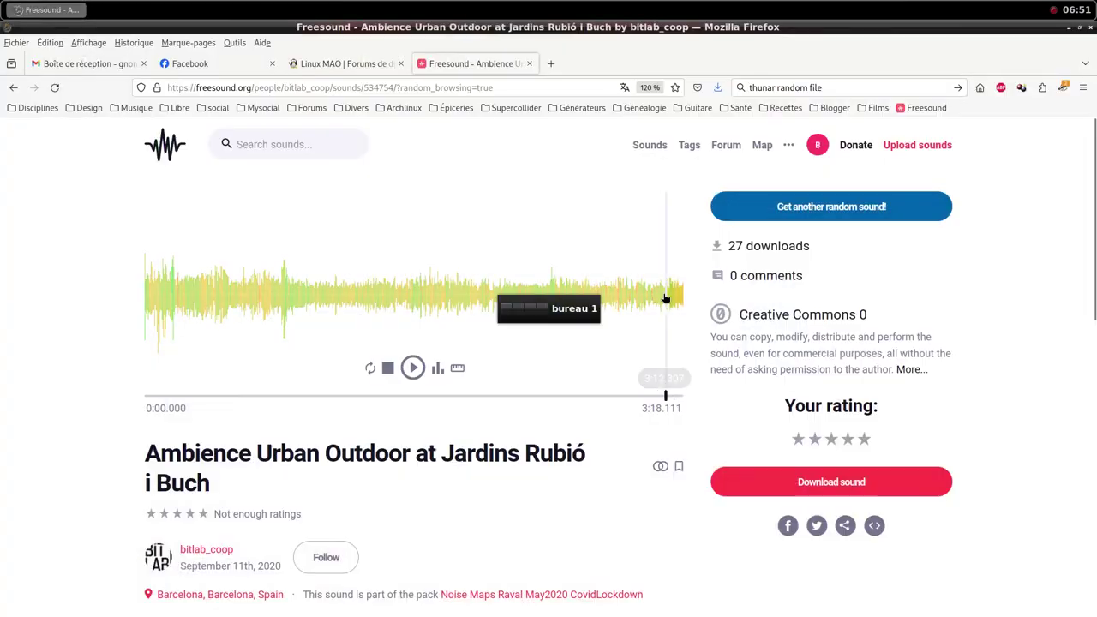
{"action": "left_click", "coordinate": [526, 5]}
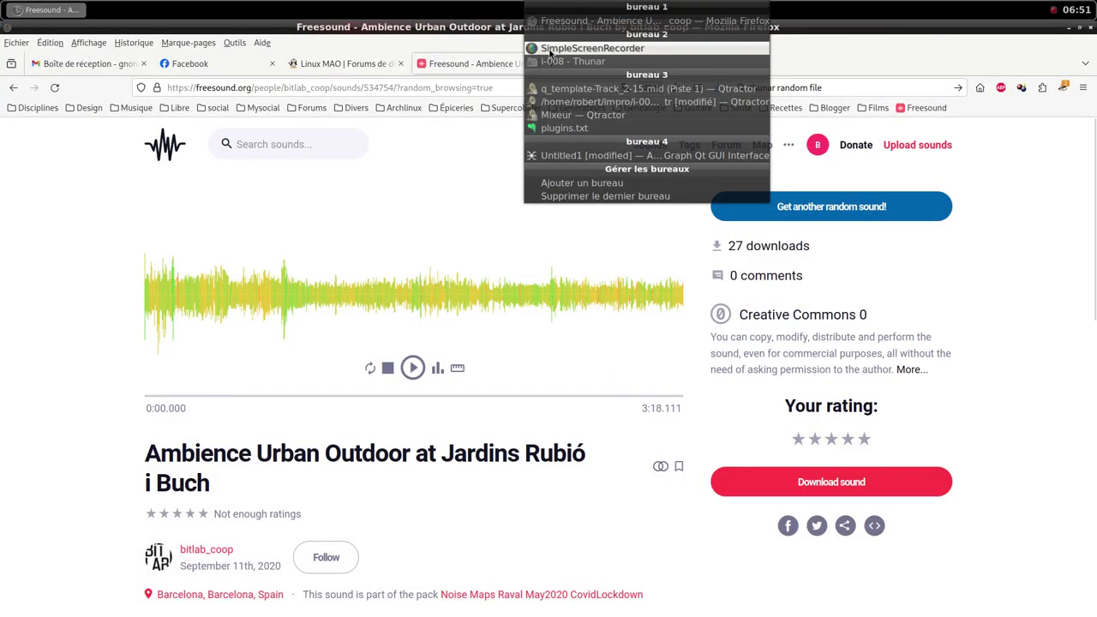
{"action": "left_click", "coordinate": [568, 90]}
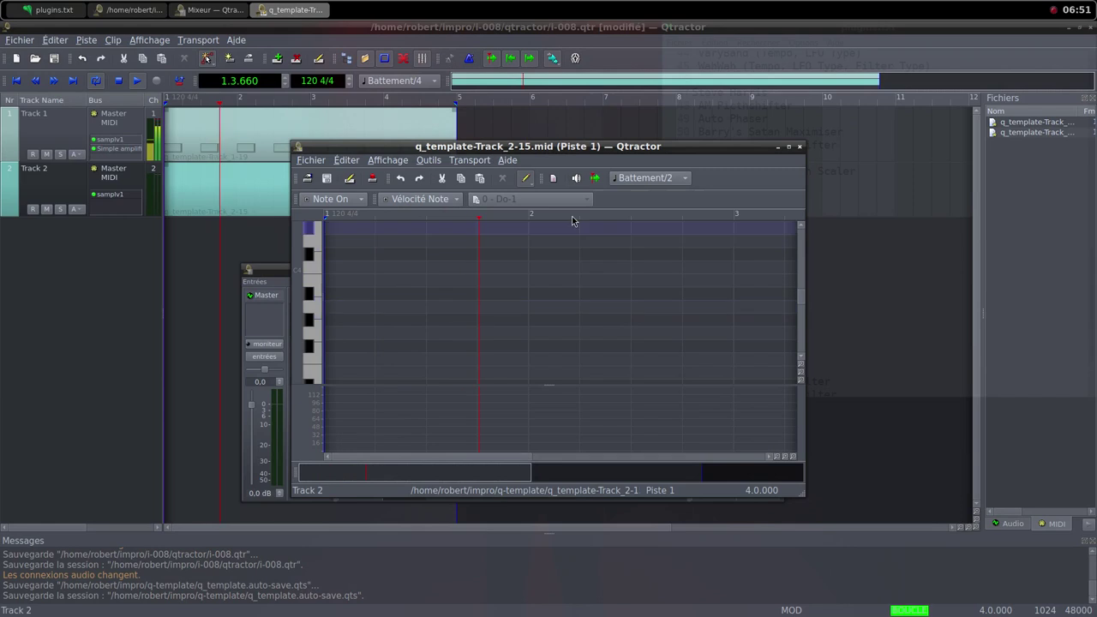
Draw one C4 note spanning all four bars of Track 2's clip, close the editor, and fade the track up to 100%.
{"action": "left_click", "coordinate": [788, 147]}
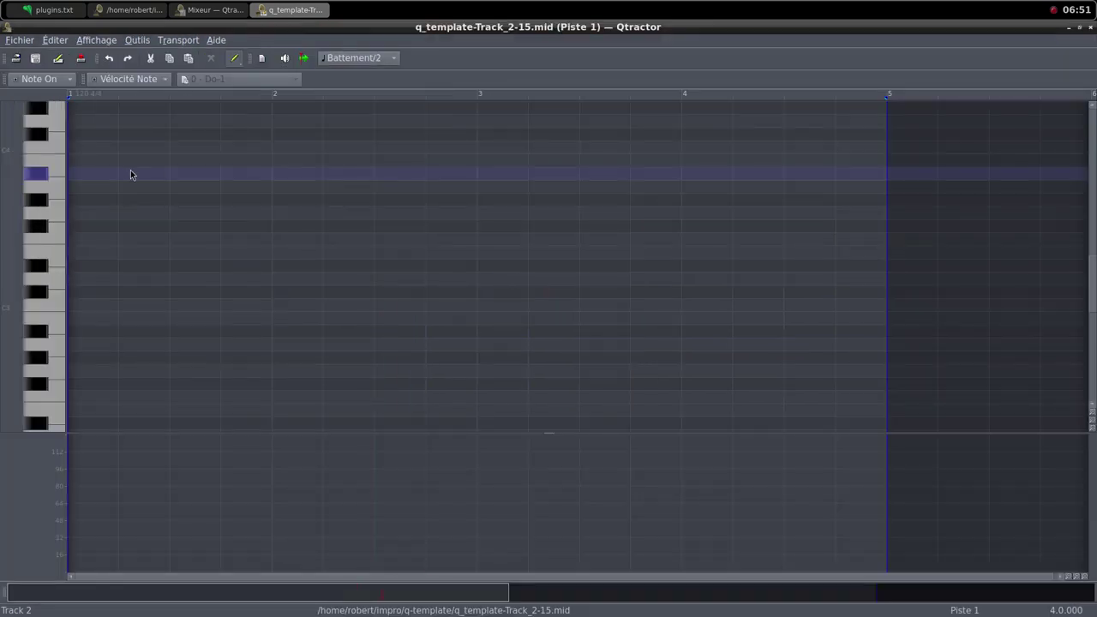
{"action": "left_click_drag", "start_coordinate": [83, 139], "coordinate": [888, 148]}
{"action": "left_click", "coordinate": [1079, 28]}
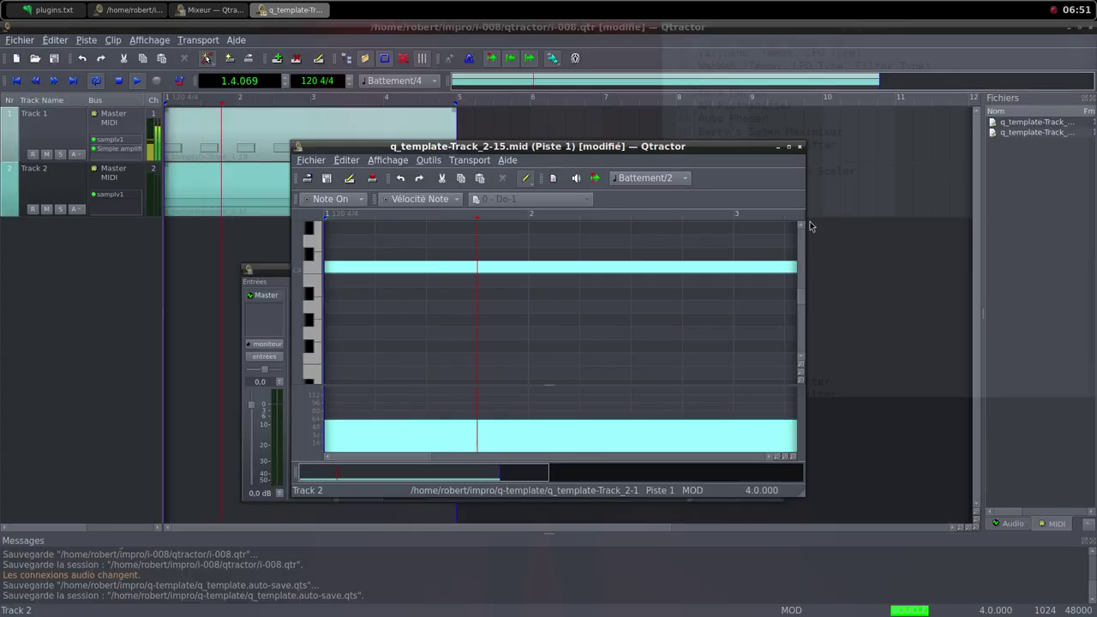
{"action": "left_click", "coordinate": [800, 146]}
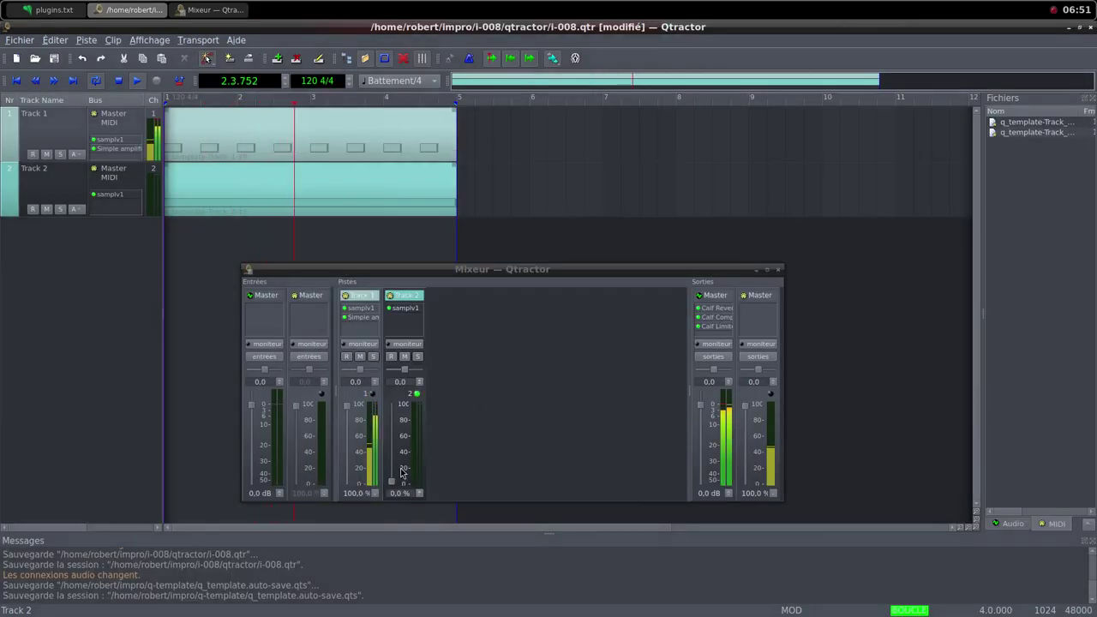
{"action": "left_click_drag", "start_coordinate": [392, 483], "coordinate": [393, 404]}
Add the Simple amplifier plugin after samplv1 on Track 2 and set its gain slightly below 19.32 dB.
{"action": "right_click", "coordinate": [407, 325]}
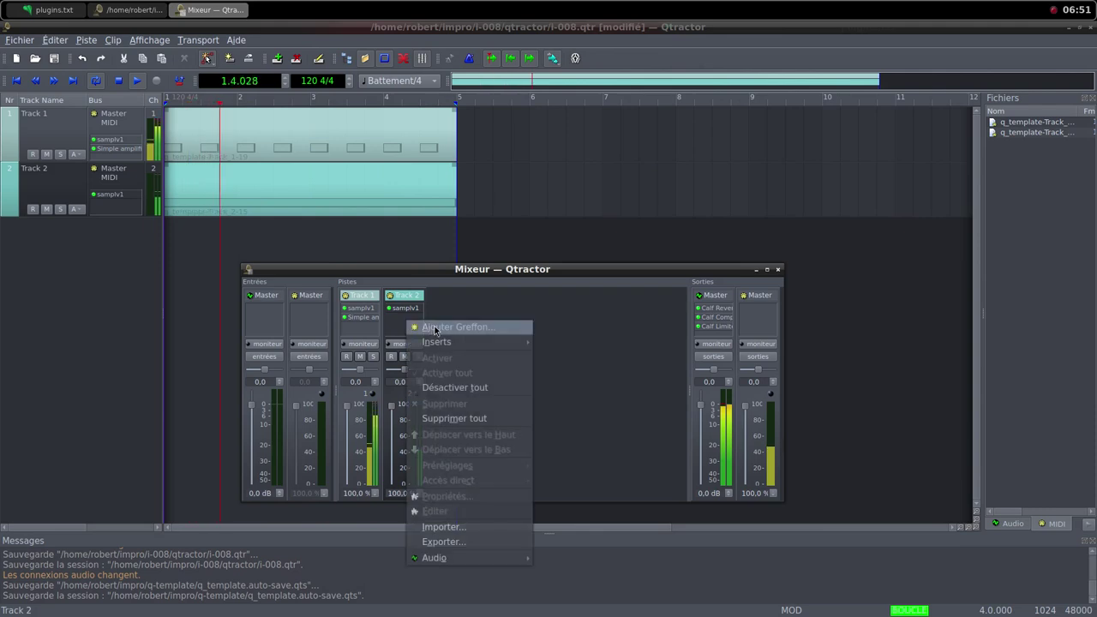
{"action": "left_click", "coordinate": [429, 326]}
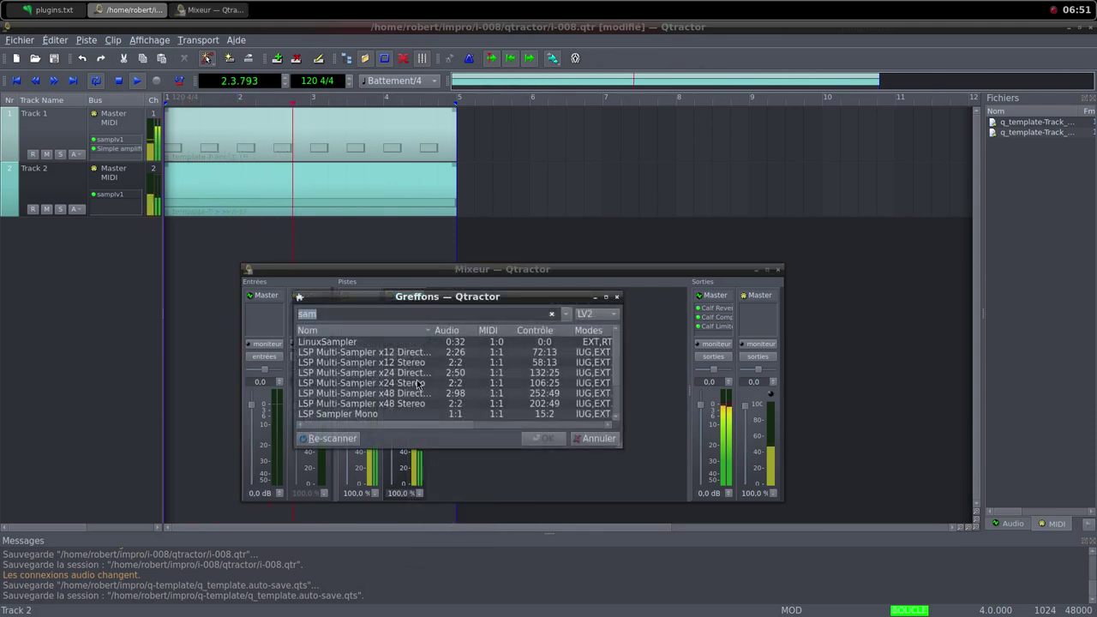
{"action": "type", "text": "si"}
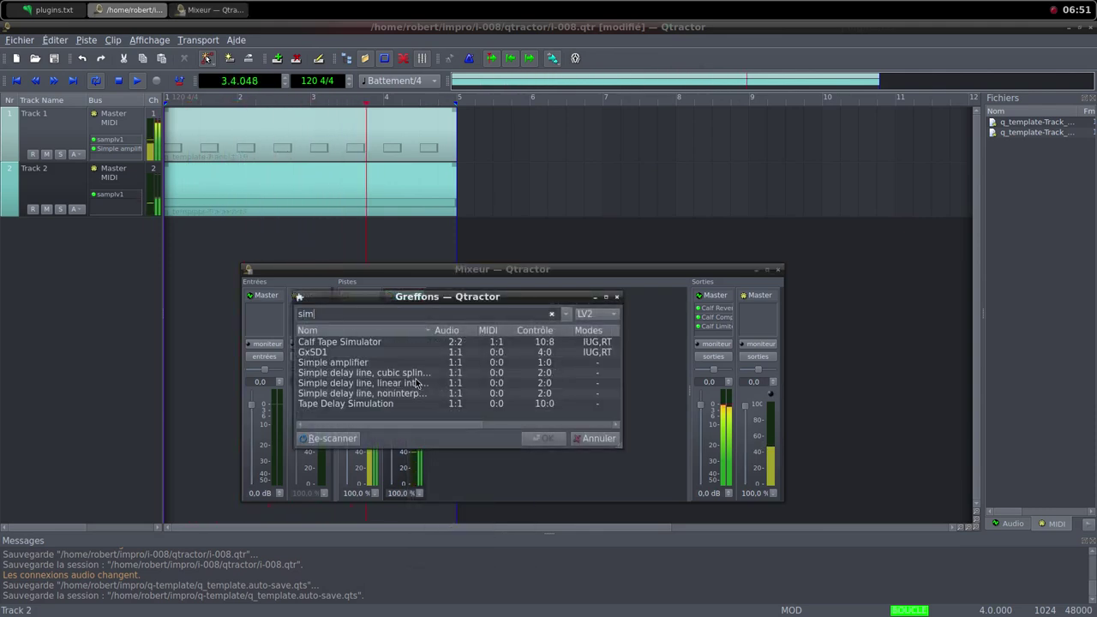
{"action": "double_click", "coordinate": [377, 364]}
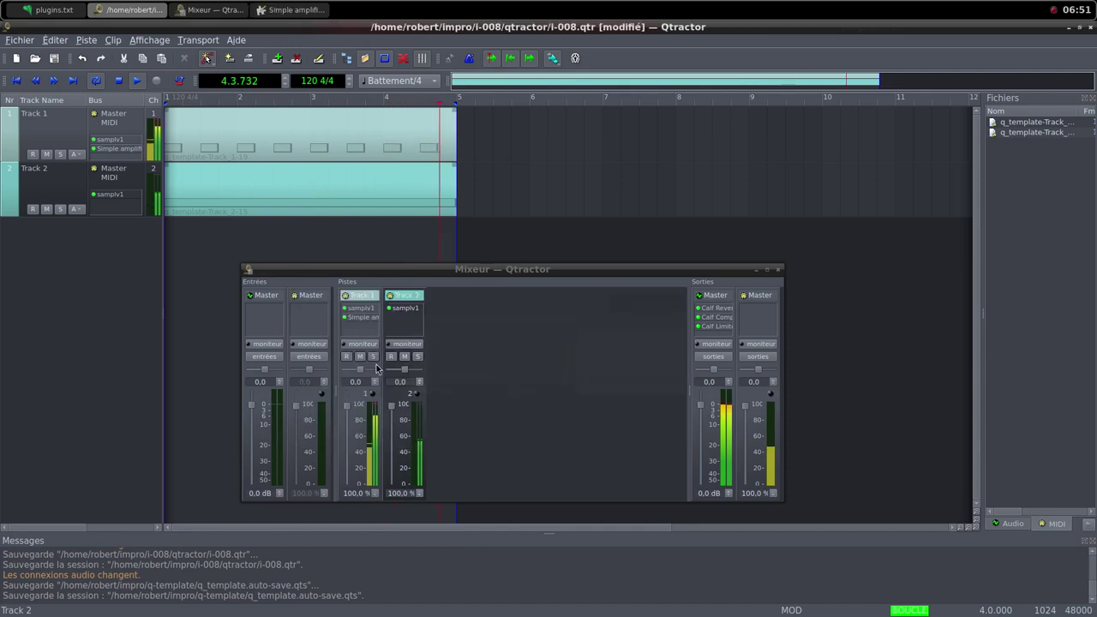
{"action": "left_click_drag", "start_coordinate": [521, 315], "coordinate": [547, 319]}
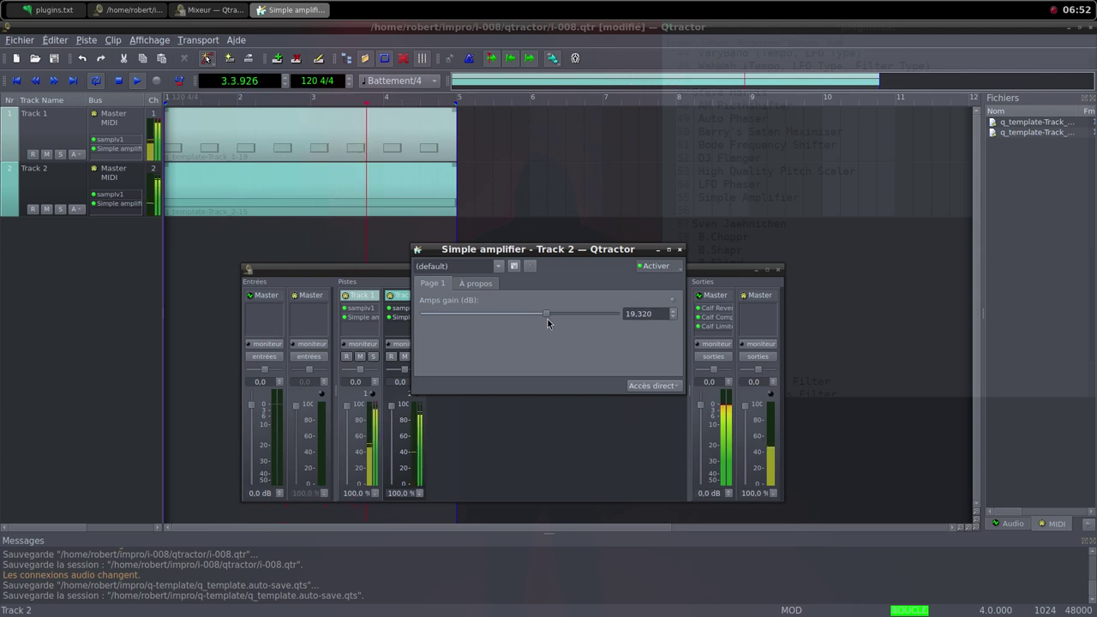
{"action": "left_click_drag", "start_coordinate": [548, 319], "coordinate": [544, 318]}
Lower Track 1's volume to about 56.8% in the mixer.
{"action": "left_click", "coordinate": [348, 409]}
{"action": "left_click_drag", "start_coordinate": [348, 410], "coordinate": [352, 442]}
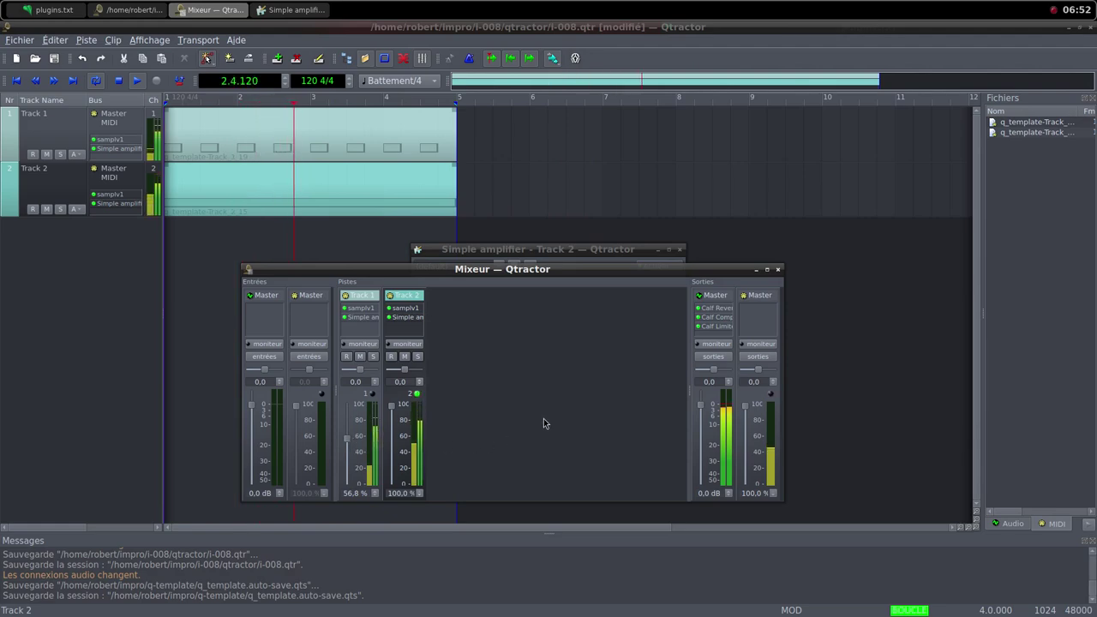
Switch to Freesound in Firefox and request random sounds until reaching Rock 4.ogg.
{"action": "middle_click", "coordinate": [589, 9]}
{"action": "left_click", "coordinate": [608, 23]}
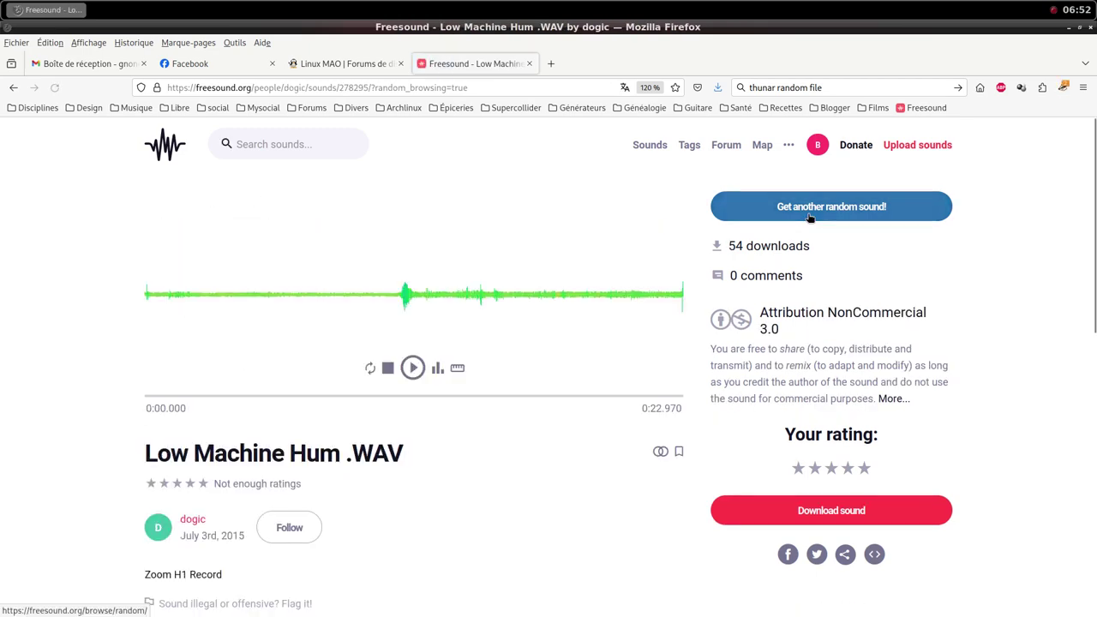
{"action": "left_click", "coordinate": [810, 217]}
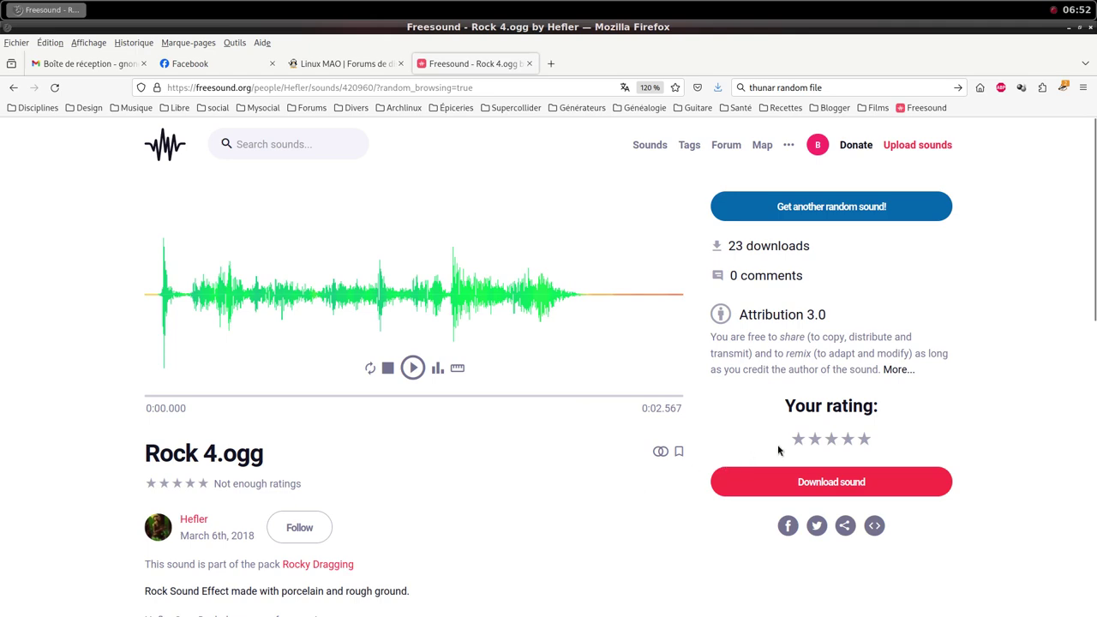
Download Rock 4.ogg into the i-008 samples folder and switch to Thunar to open that folder.
{"action": "left_click", "coordinate": [814, 483]}
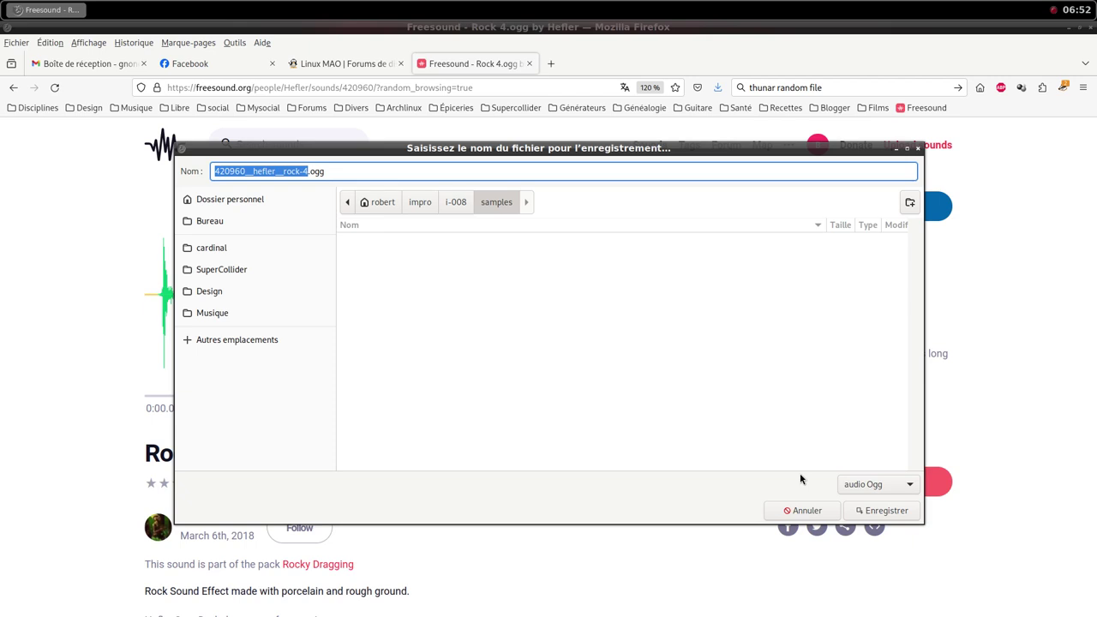
{"action": "left_click", "coordinate": [876, 512]}
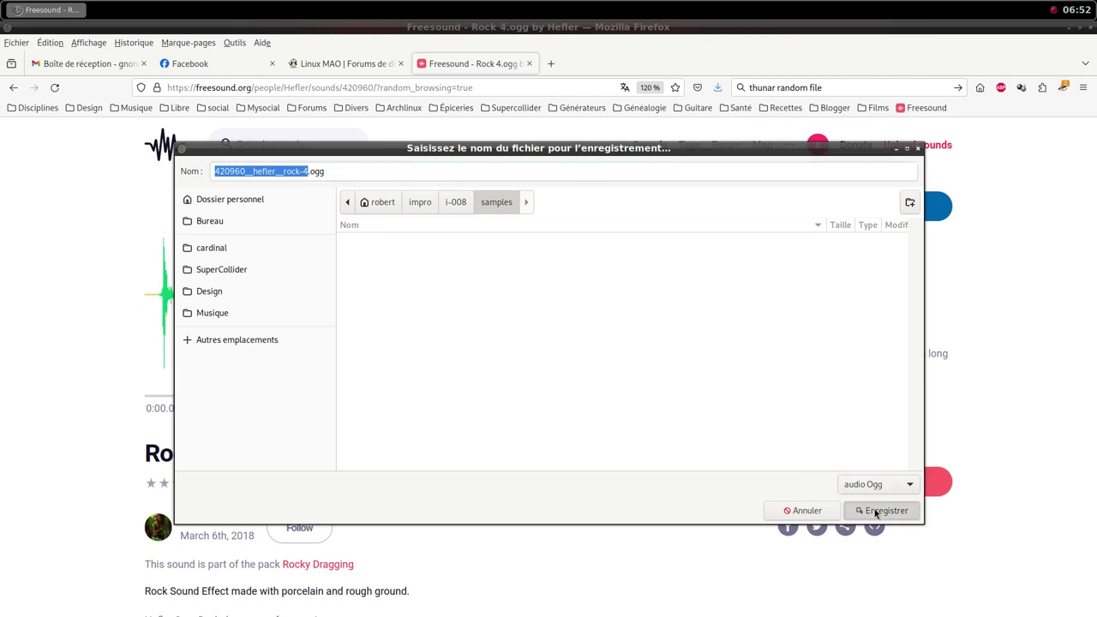
{"action": "left_click", "coordinate": [410, 6]}
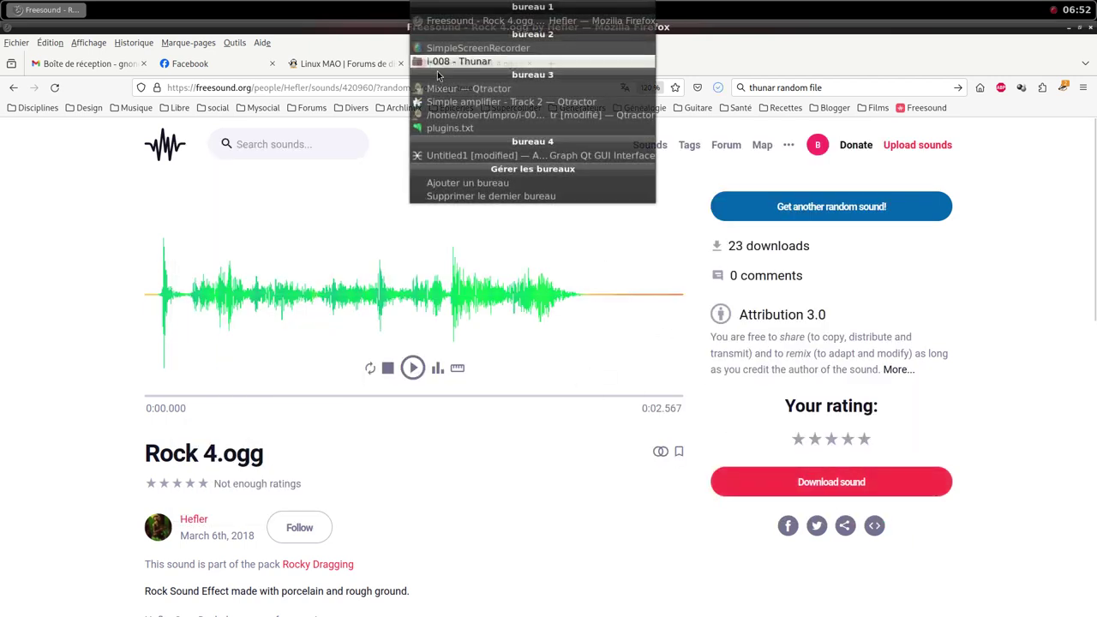
{"action": "left_click", "coordinate": [444, 66]}
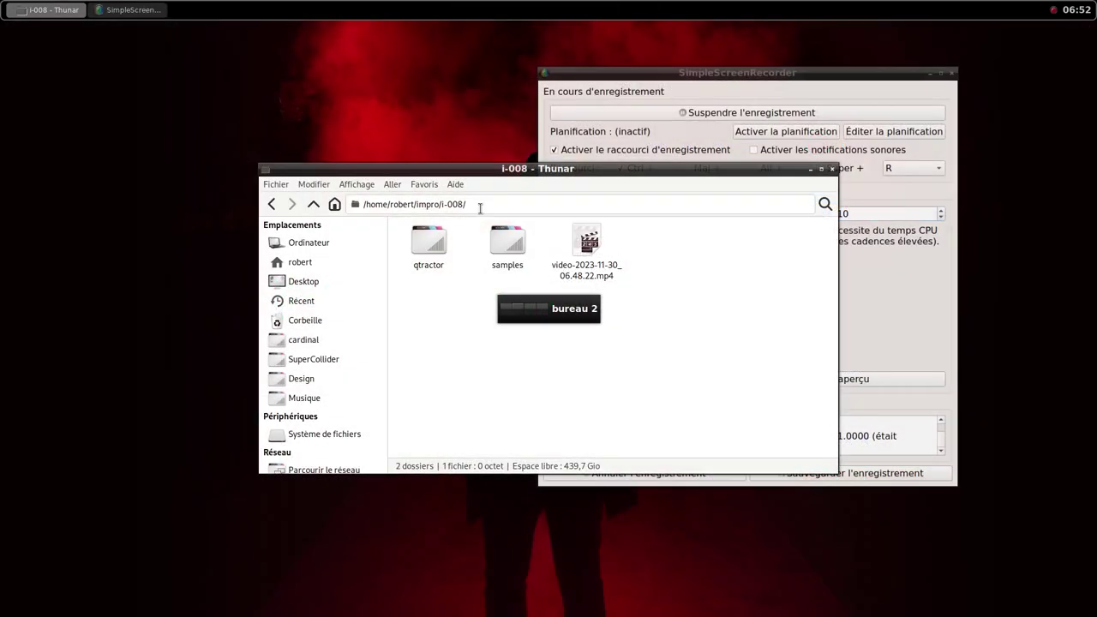
{"action": "double_click", "coordinate": [509, 253]}
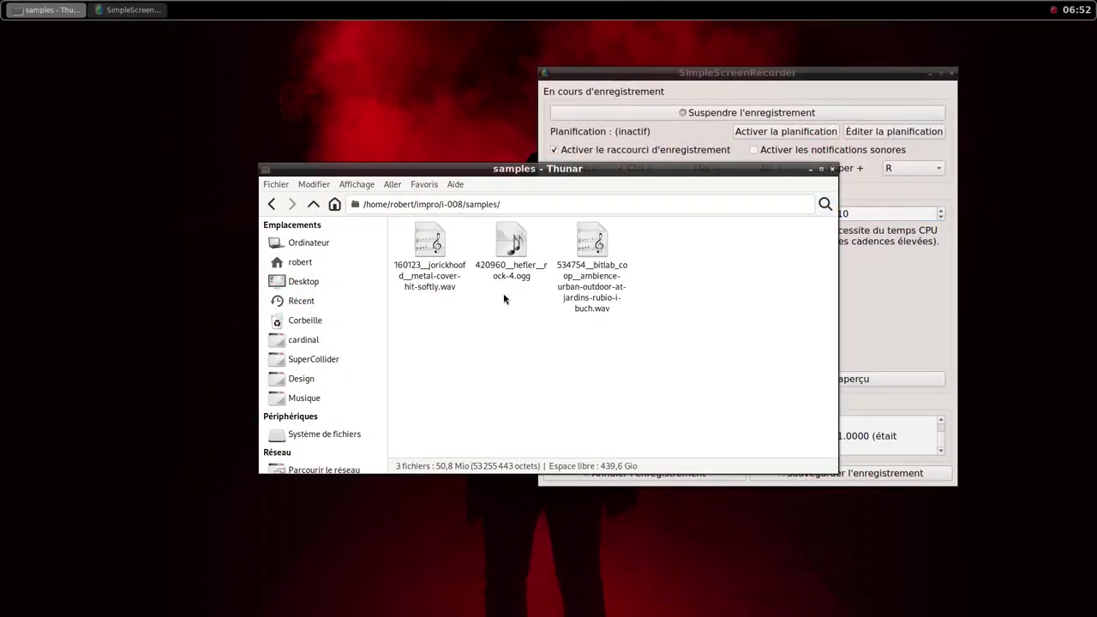
Open a terminal in the samples folder and list its files with ls.
{"action": "right_click", "coordinate": [513, 250]}
{"action": "left_click", "coordinate": [485, 336]}
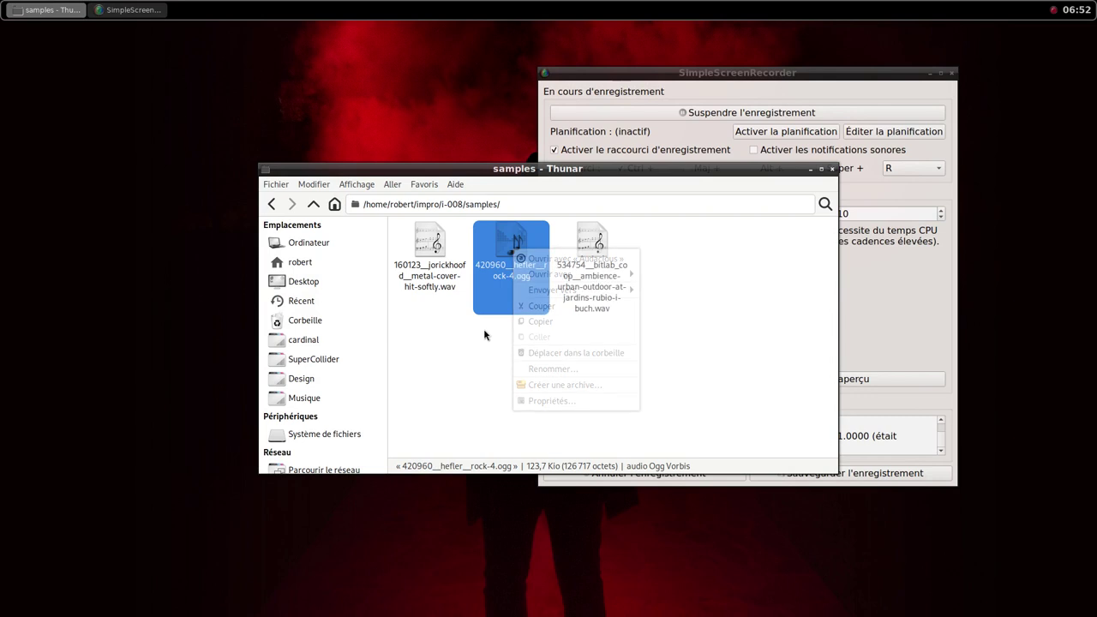
{"action": "left_click", "coordinate": [483, 346]}
{"action": "right_click", "coordinate": [482, 332]}
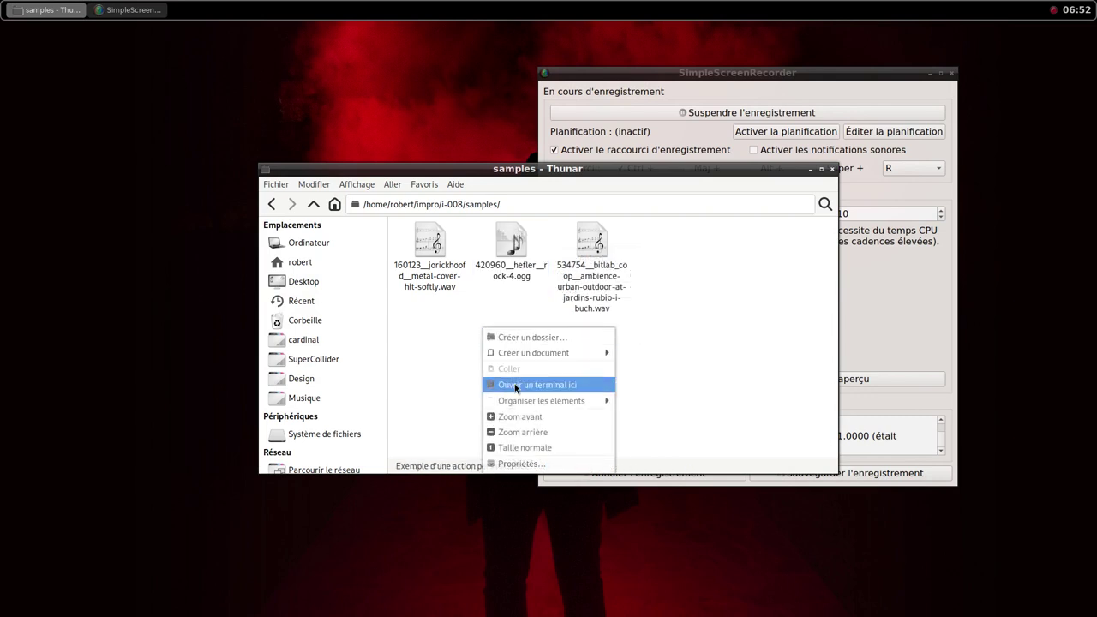
{"action": "left_click", "coordinate": [514, 384]}
{"action": "type", "text": "ls"}
{"action": "key", "text": "Return"}
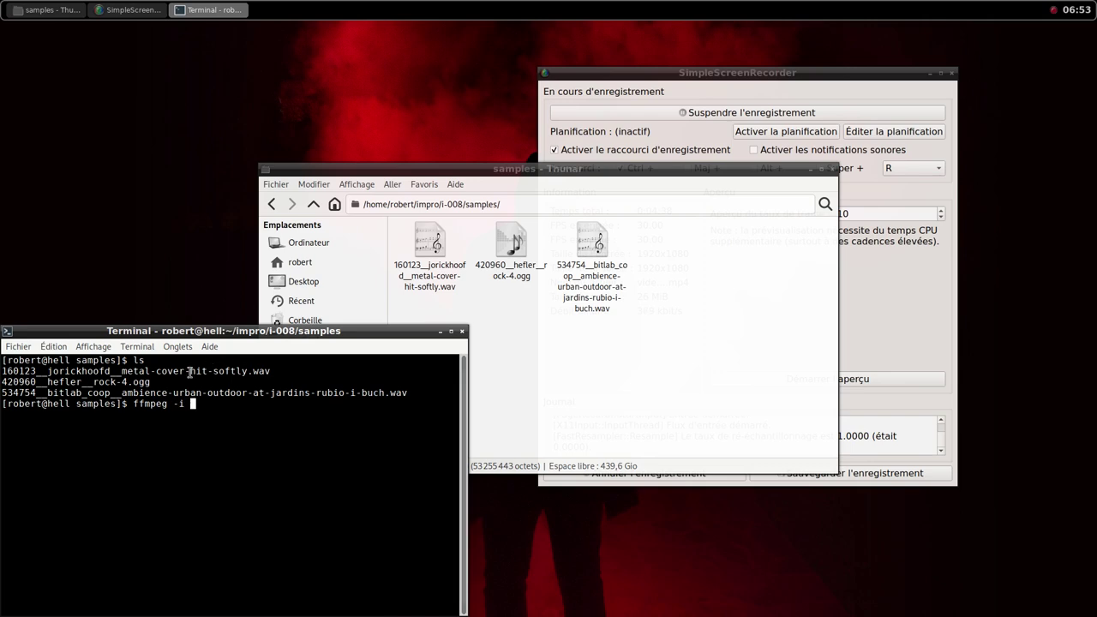
Convert the downloaded rock-4.ogg to a .wav file with the same base name using ffmpeg -i.
{"action": "left_click_drag", "start_coordinate": [146, 383], "coordinate": [8, 384]}
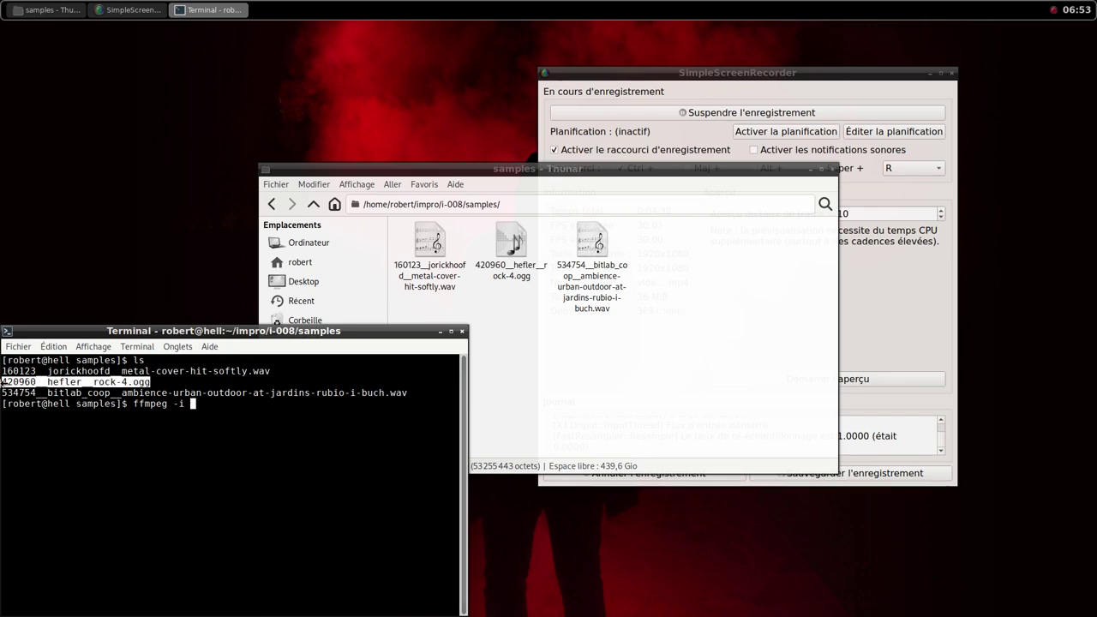
{"action": "middle_click", "coordinate": [5, 384]}
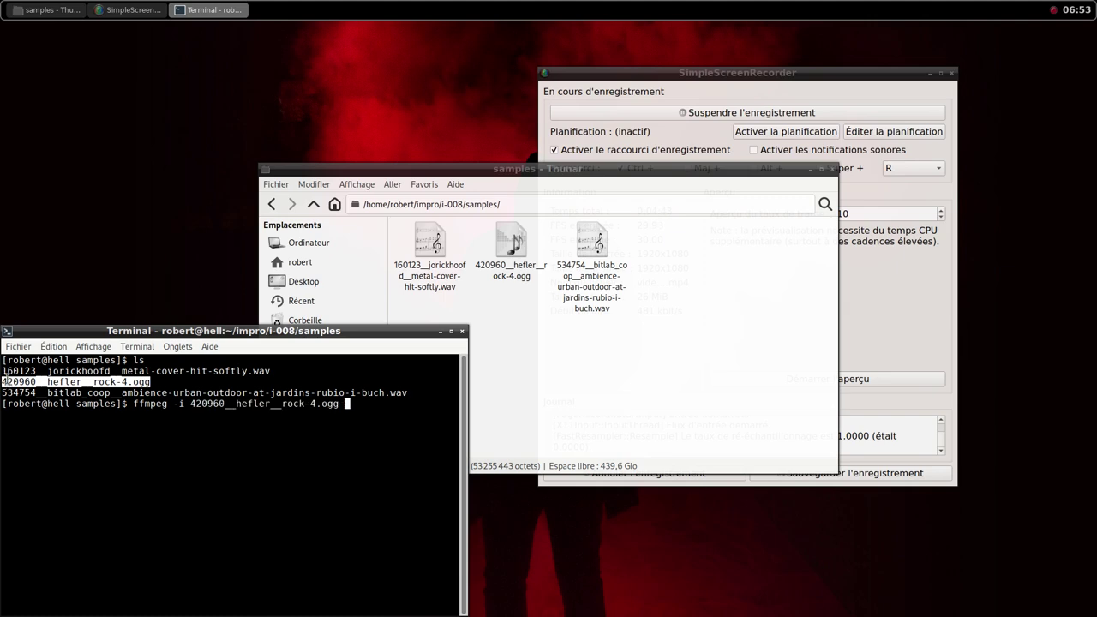
{"action": "middle_click", "coordinate": [78, 383]}
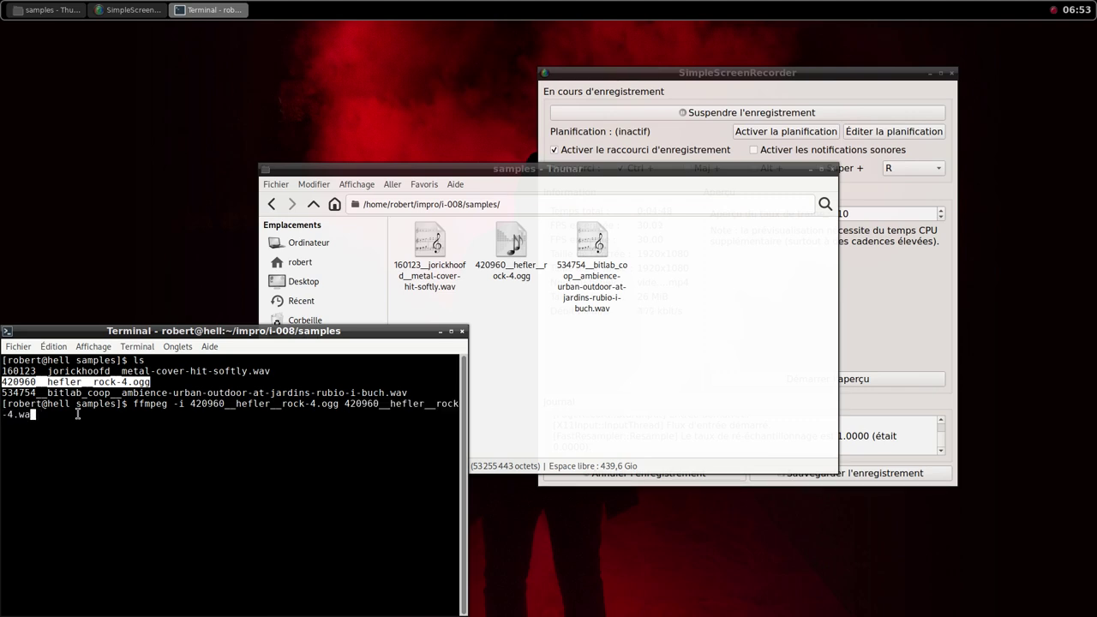
{"action": "key", "text": "Return"}
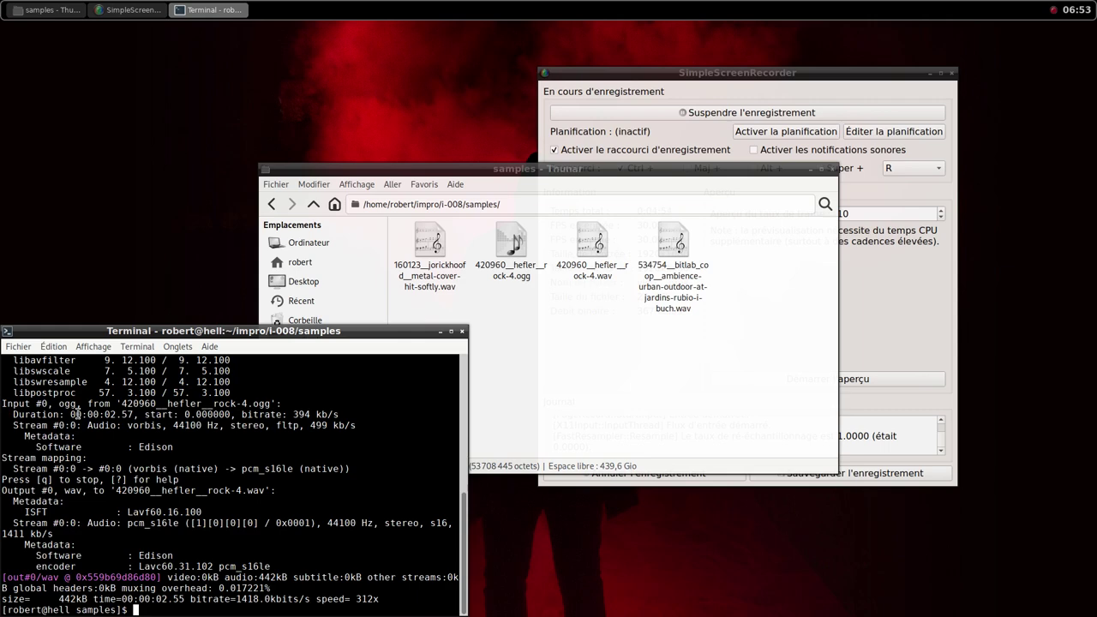
Close the terminal and delete the original rock-4.ogg from the samples folder.
{"action": "left_click", "coordinate": [461, 331]}
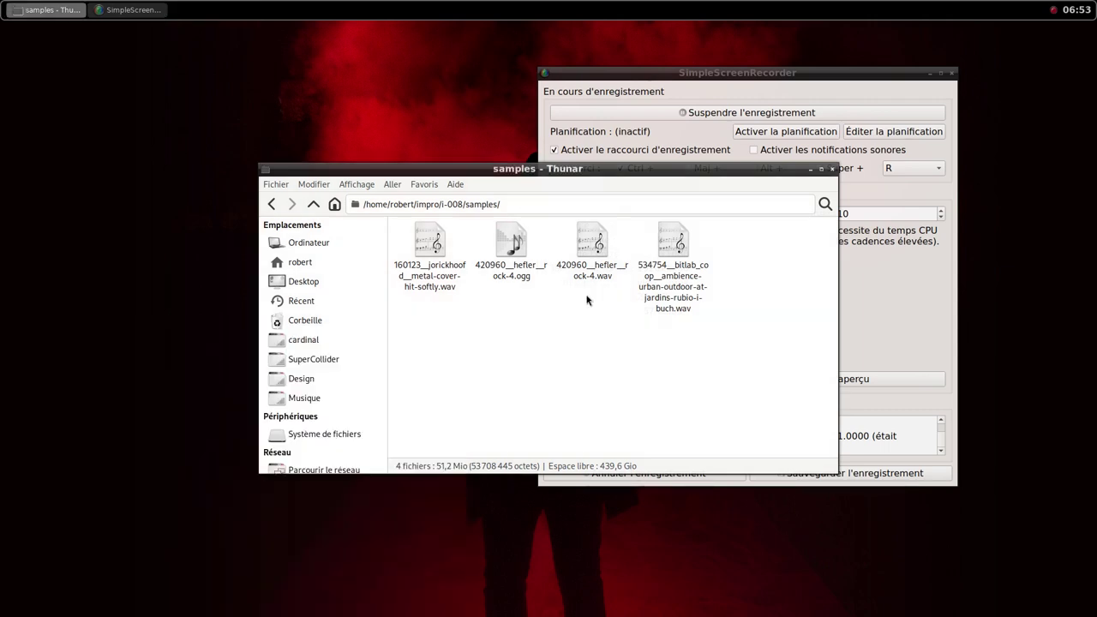
{"action": "left_click", "coordinate": [517, 247]}
{"action": "key", "text": "Delete"}
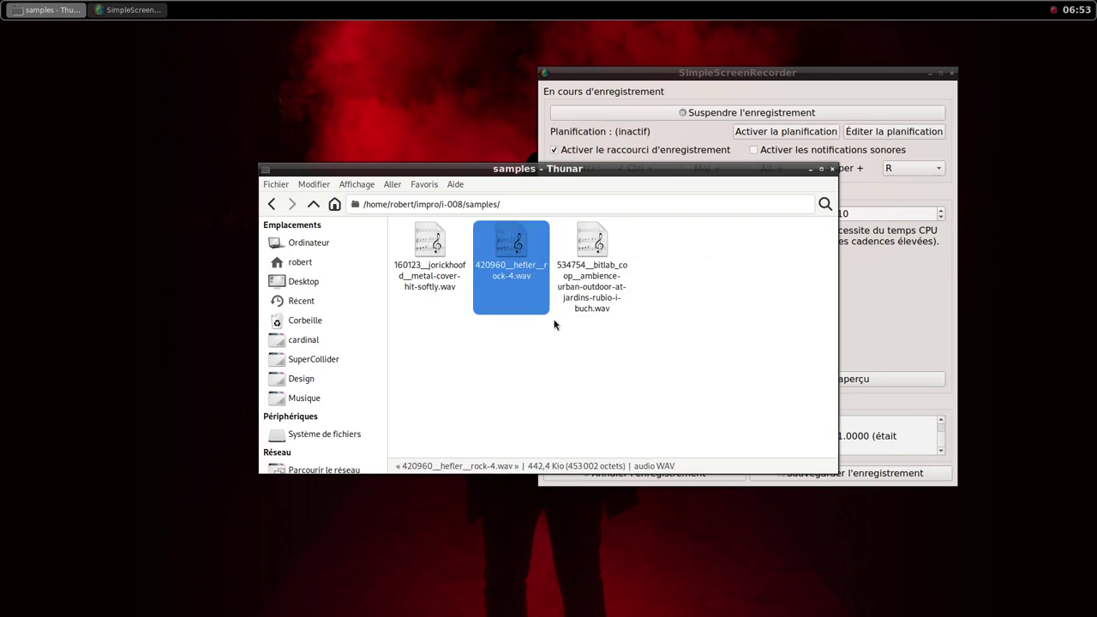
Switch to Qtractor's mixer and start a new track named Track 3 with the MIDI type.
{"action": "middle_click", "coordinate": [574, 6]}
{"action": "left_click", "coordinate": [600, 89]}
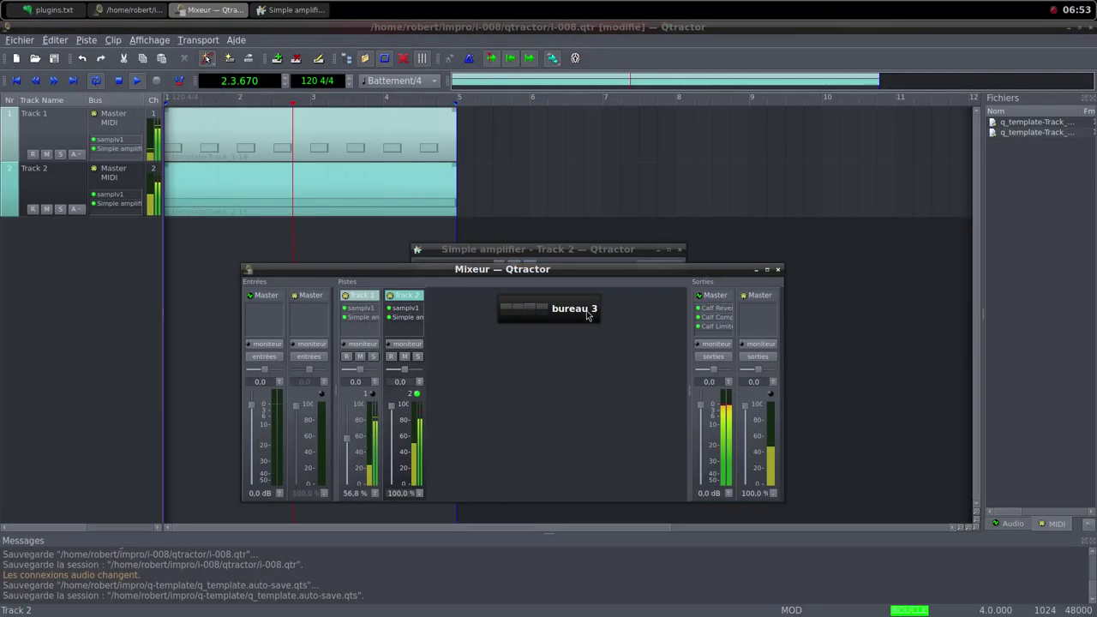
{"action": "right_click", "coordinate": [492, 357]}
{"action": "left_click", "coordinate": [520, 367]}
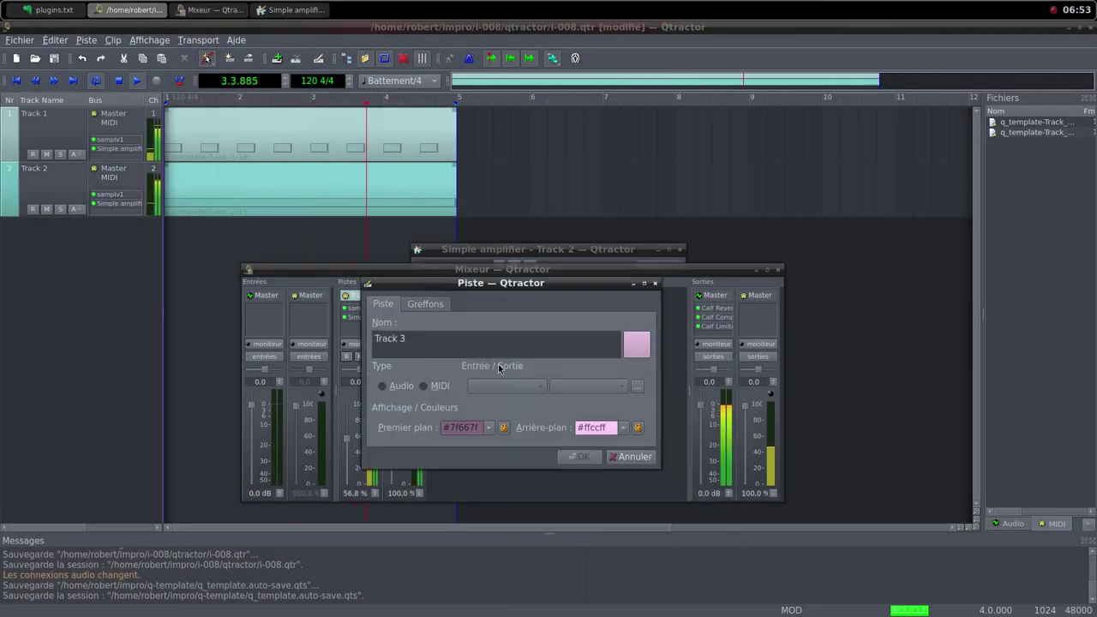
{"action": "left_click", "coordinate": [425, 385]}
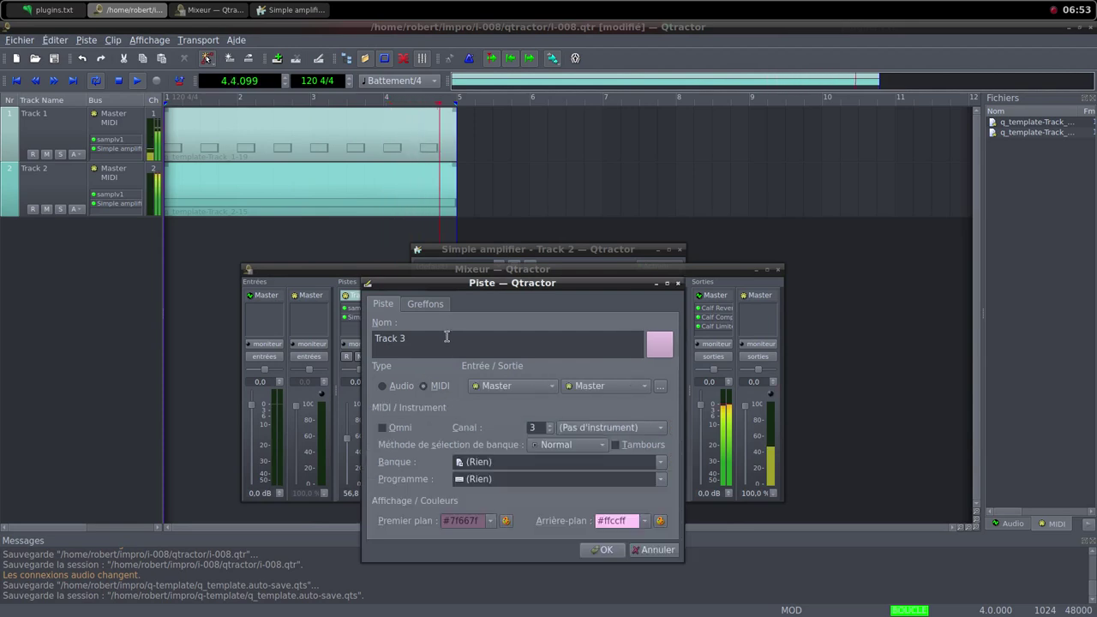
Find samplv1 by filtering the plugin list with "sam" and add it to Track 3.
{"action": "left_click", "coordinate": [425, 304]}
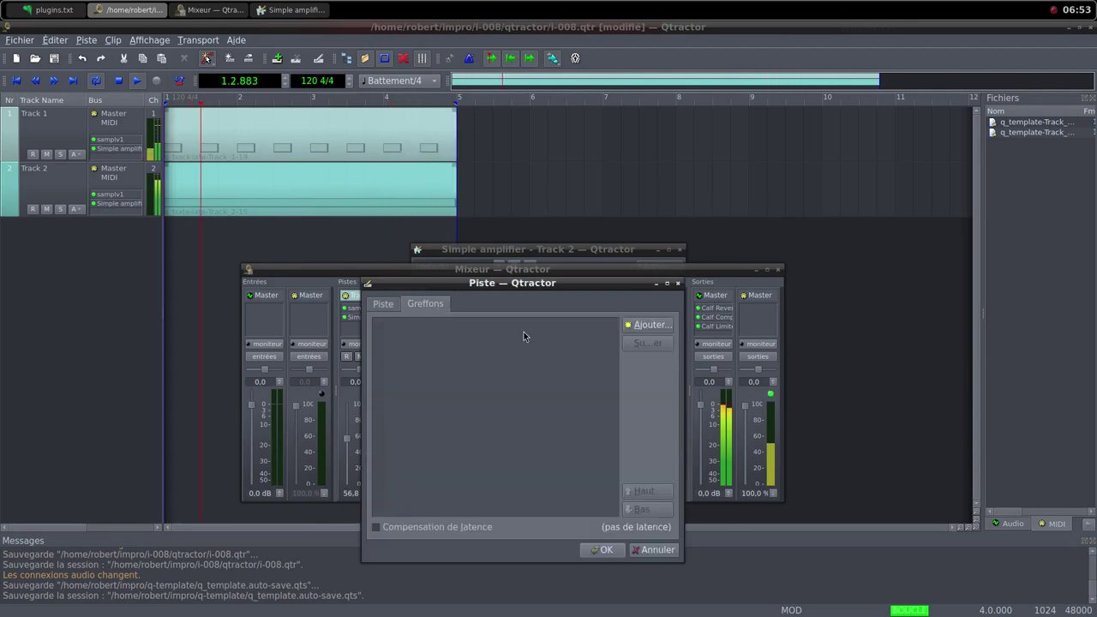
{"action": "left_click", "coordinate": [658, 330]}
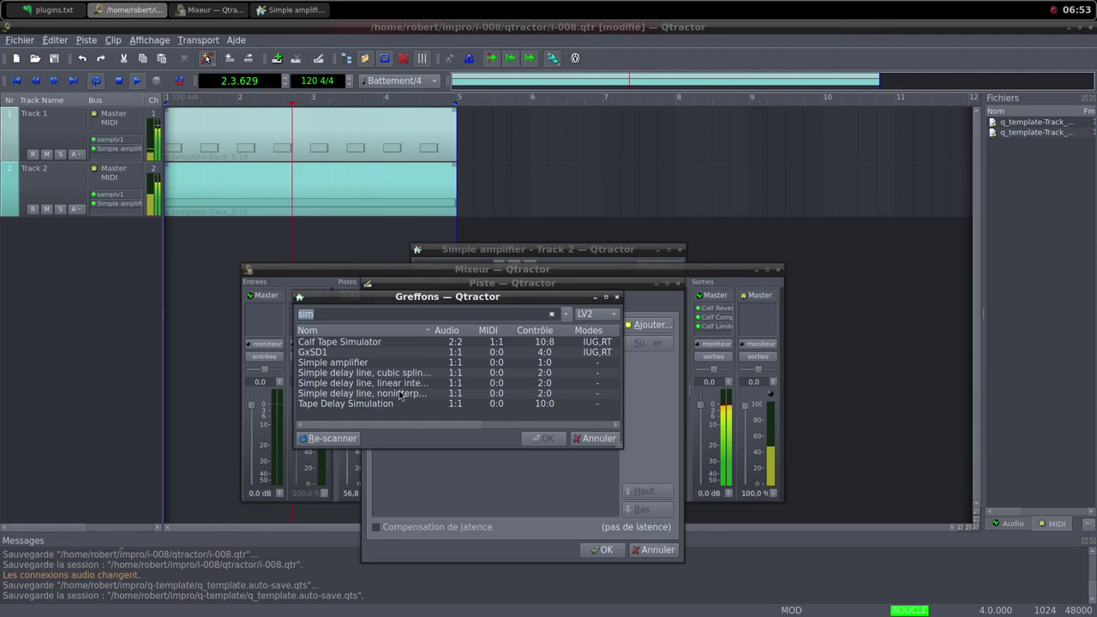
{"action": "type", "text": "sa"}
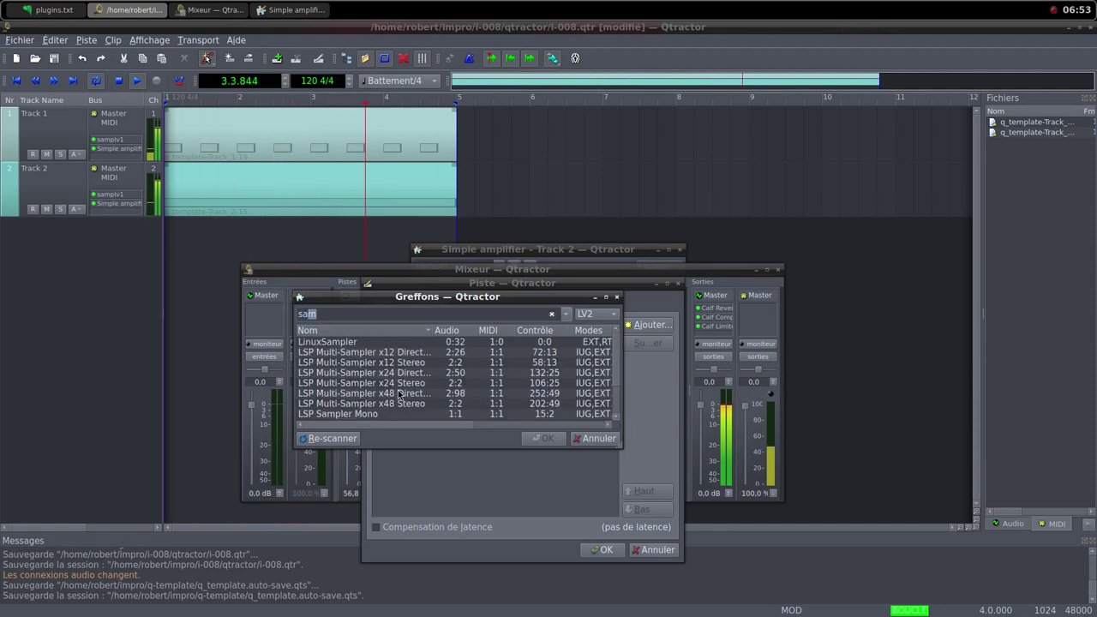
{"action": "scroll", "coordinate": [378, 394], "scroll_direction": "down", "scroll_amount": 2}
{"action": "double_click", "coordinate": [369, 414]}
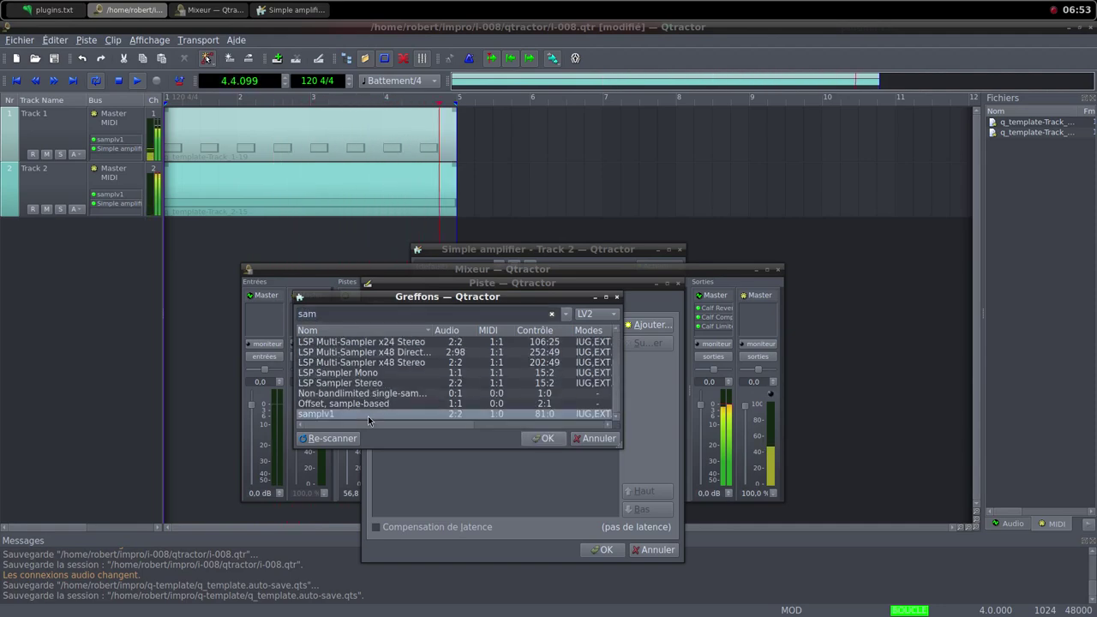
Load the rock-4.wav sample into samplv1, raise its DCA and OUT volumes to 100, and close the plugin window.
{"action": "double_click", "coordinate": [360, 246]}
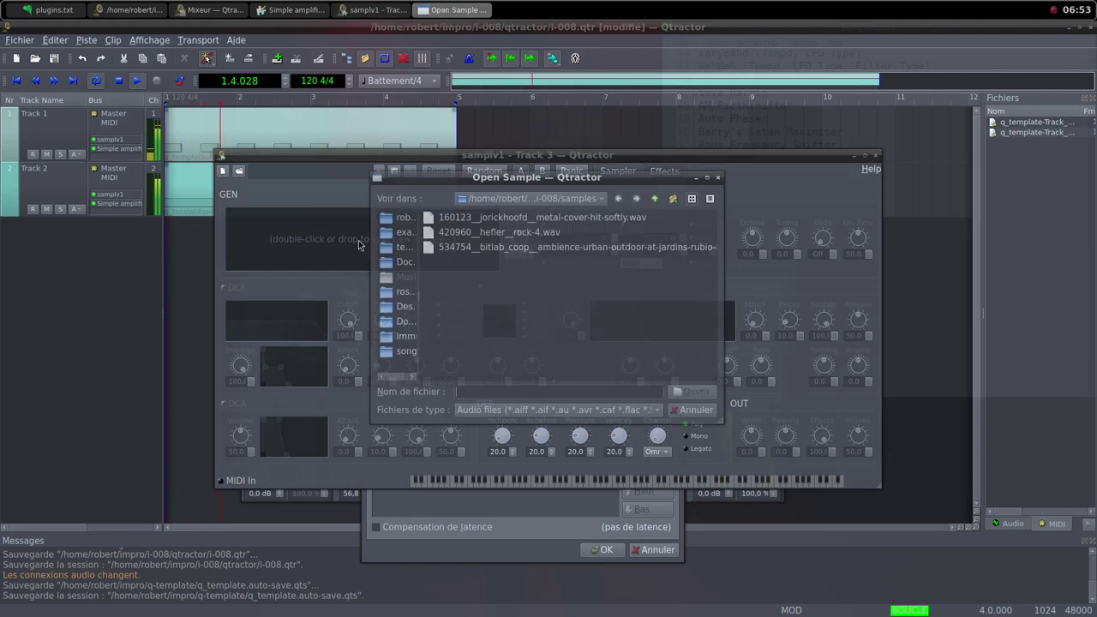
{"action": "left_click", "coordinate": [507, 233]}
{"action": "left_click", "coordinate": [675, 392]}
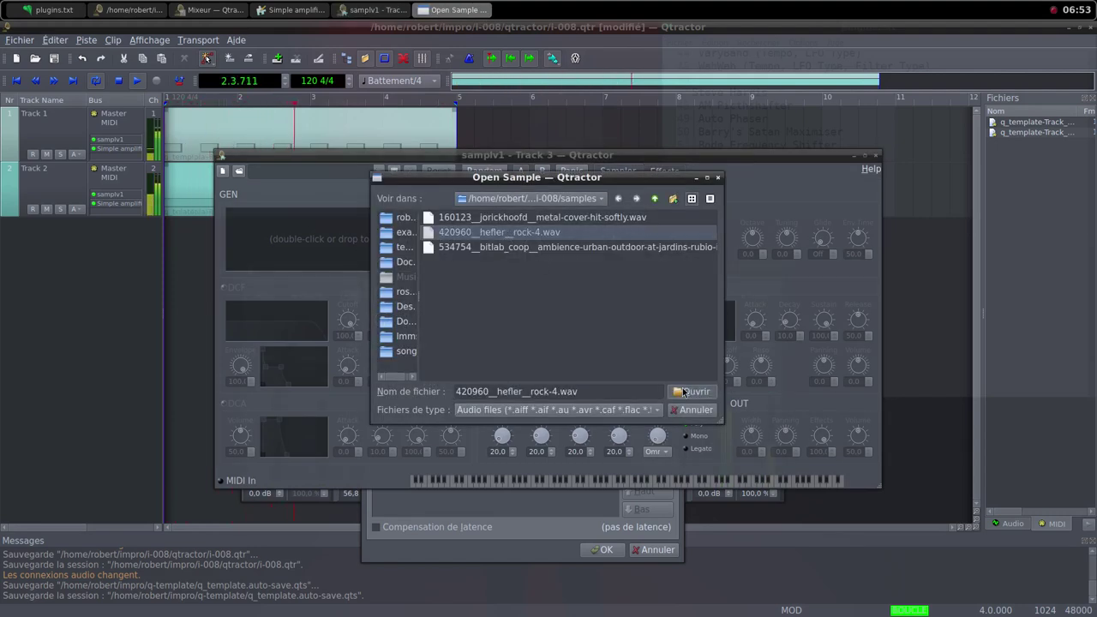
{"action": "left_click_drag", "start_coordinate": [246, 437], "coordinate": [252, 464]}
{"action": "scroll", "coordinate": [863, 436], "scroll_direction": "up", "scroll_amount": 8}
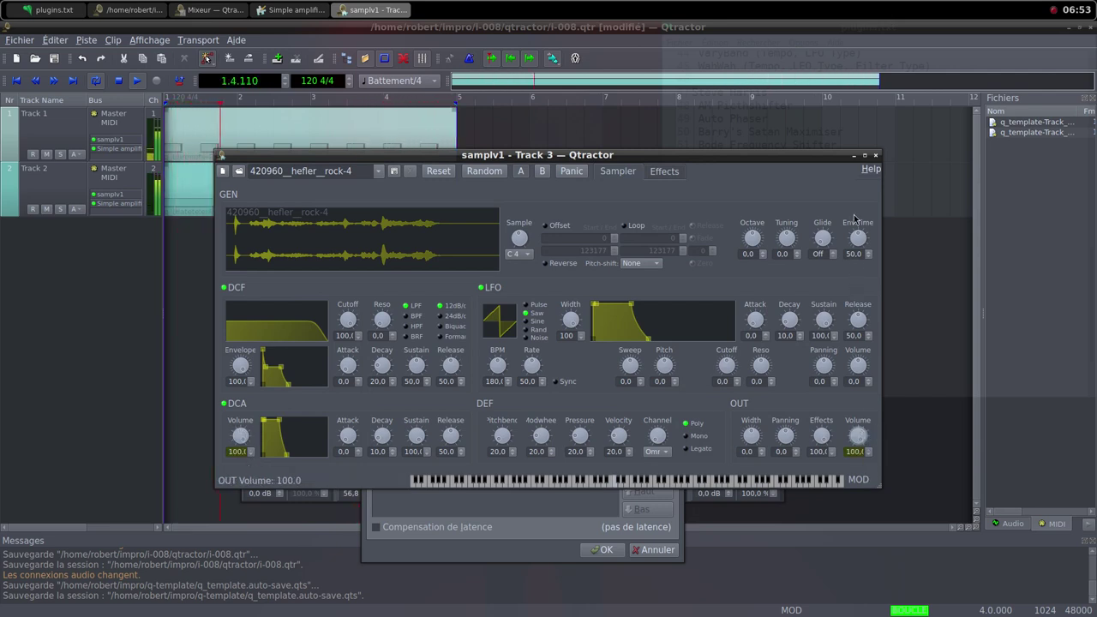
{"action": "left_click", "coordinate": [876, 155]}
{"action": "middle_click", "coordinate": [686, 7]}
{"action": "left_click", "coordinate": [701, 20]}
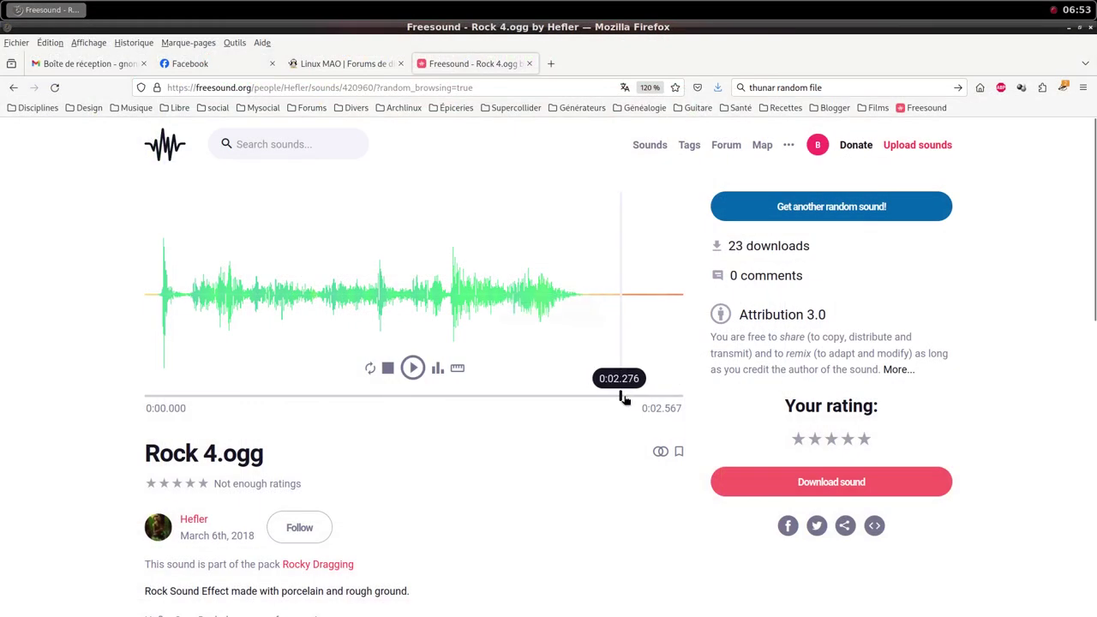
{"action": "middle_click", "coordinate": [590, 6]}
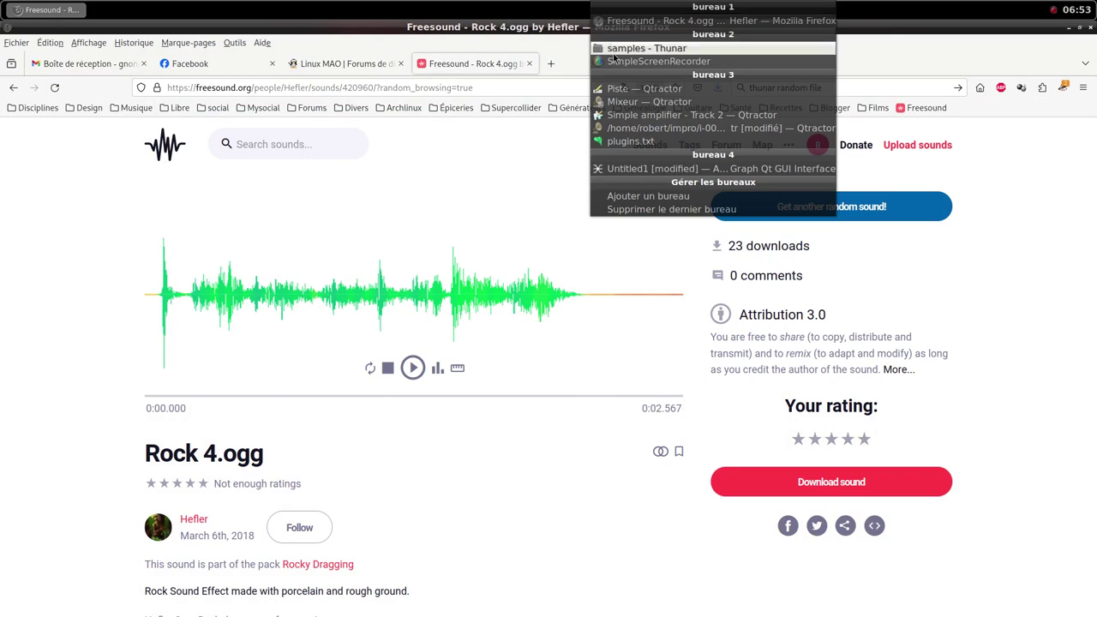
{"action": "left_click", "coordinate": [634, 88]}
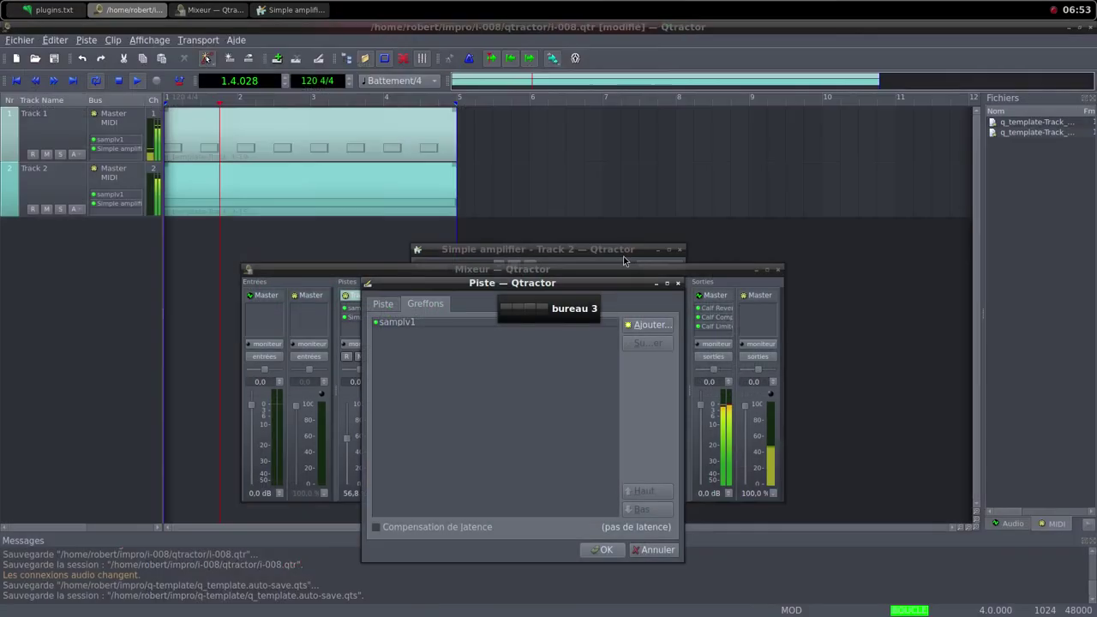
Confirm creating Track 3 and lower its mixer volume to 0%.
{"action": "left_click", "coordinate": [607, 552]}
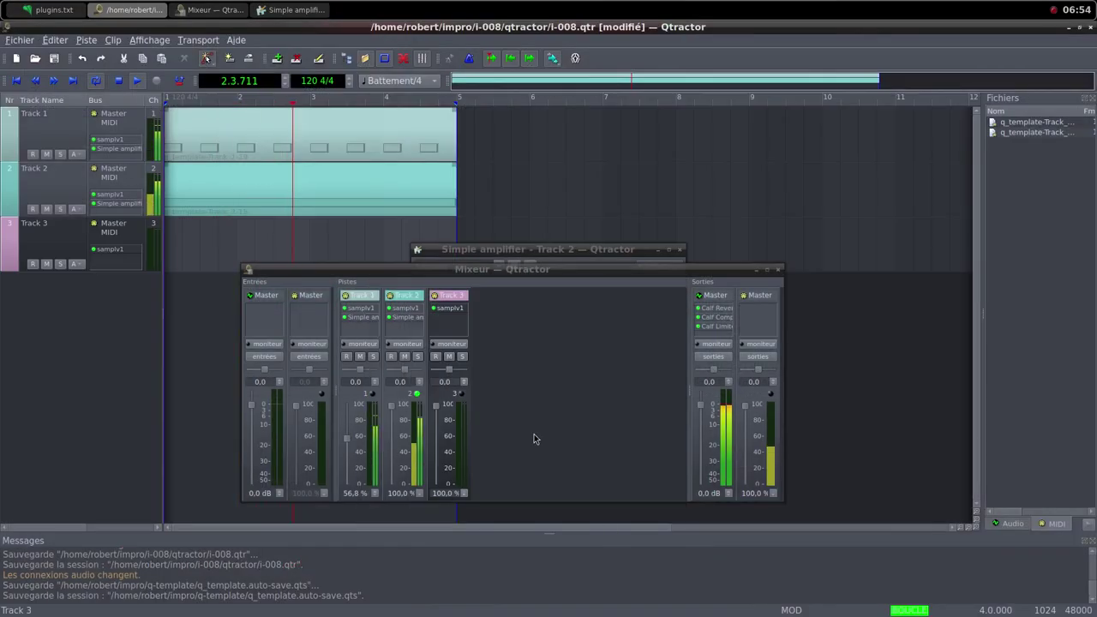
{"action": "left_click_drag", "start_coordinate": [437, 405], "coordinate": [438, 485]}
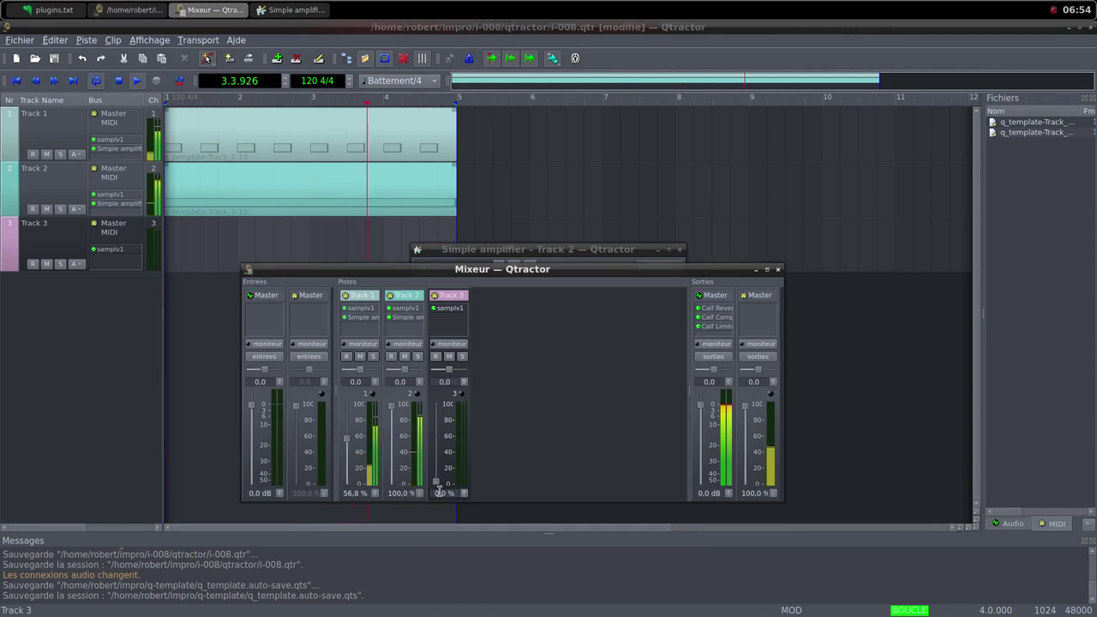
Create a new clip on Track 3 and draw four consecutive one-bar C4 notes filling bars 1 to 4.
{"action": "right_click", "coordinate": [236, 247]}
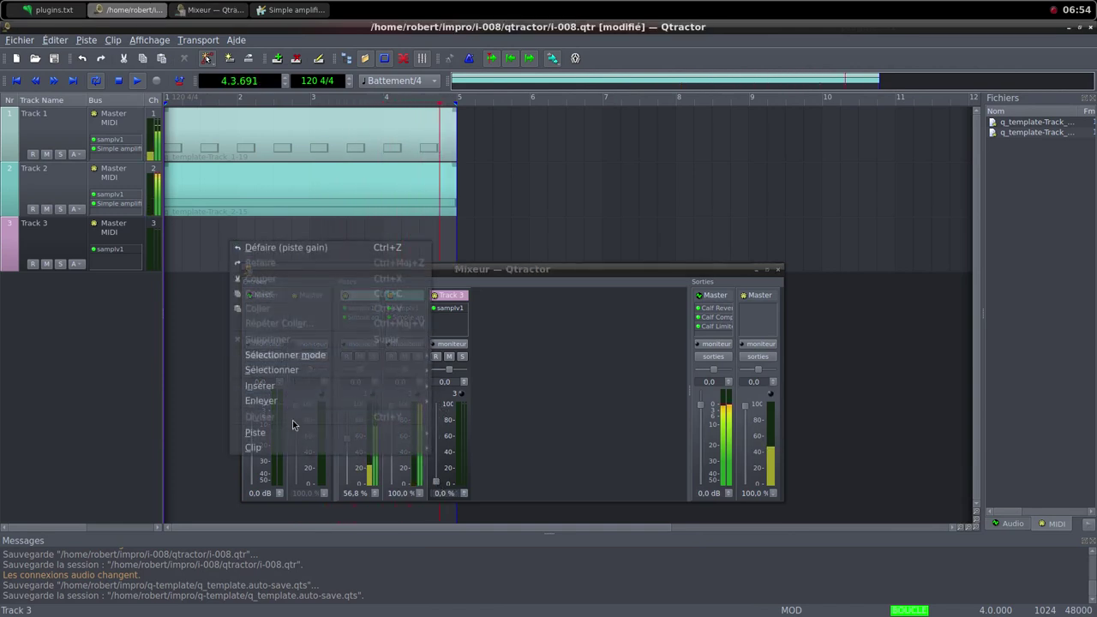
{"action": "mouse_move", "coordinate": [306, 448]}
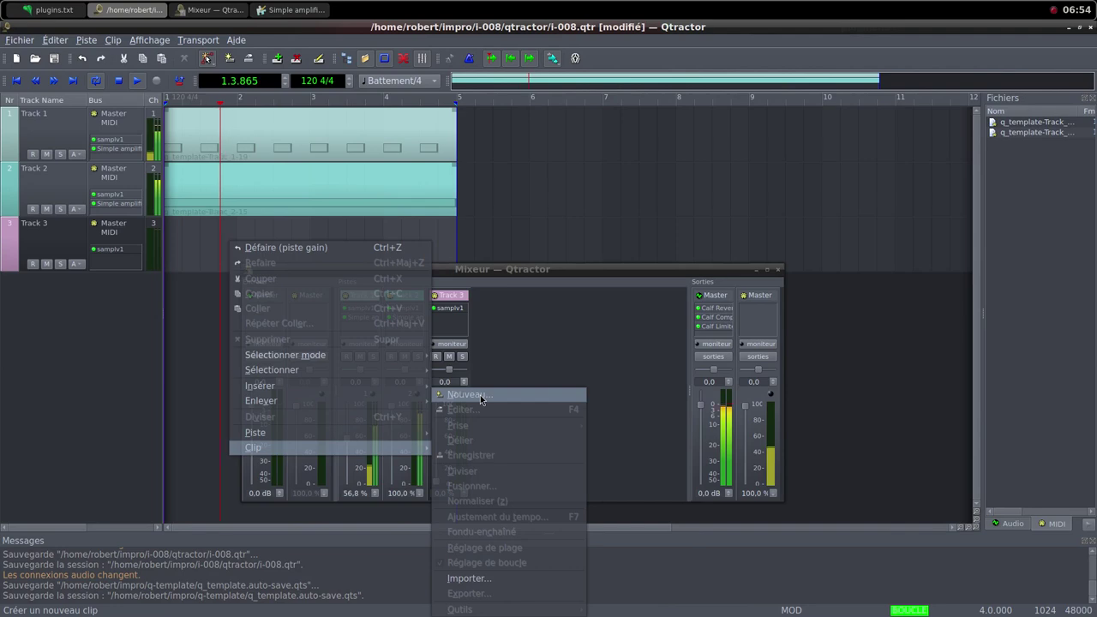
{"action": "left_click", "coordinate": [479, 394]}
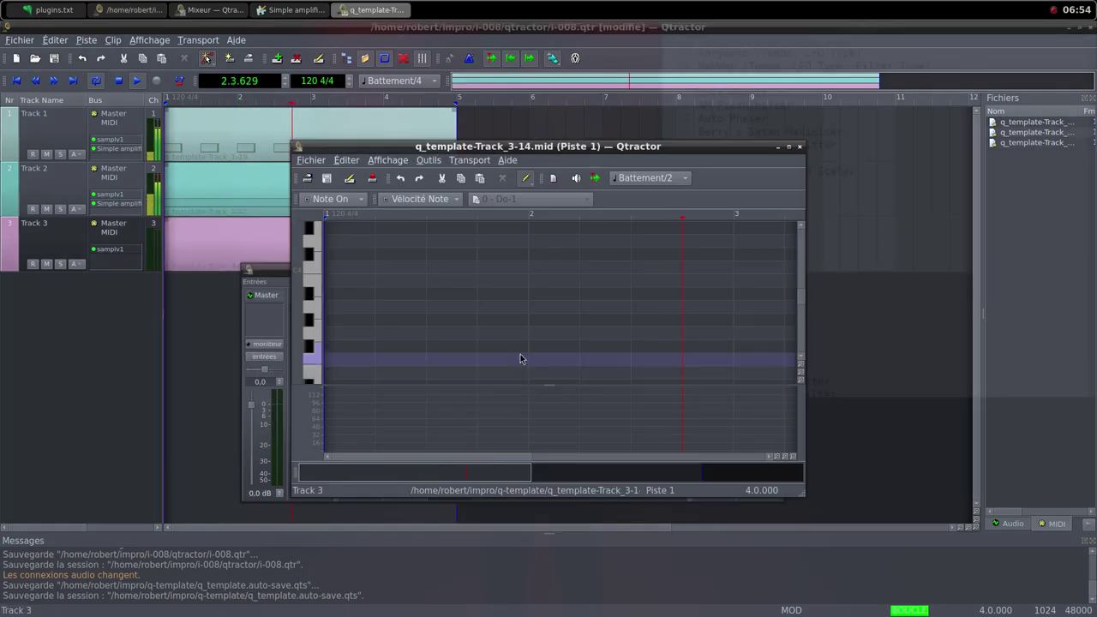
{"action": "left_click", "coordinate": [790, 148]}
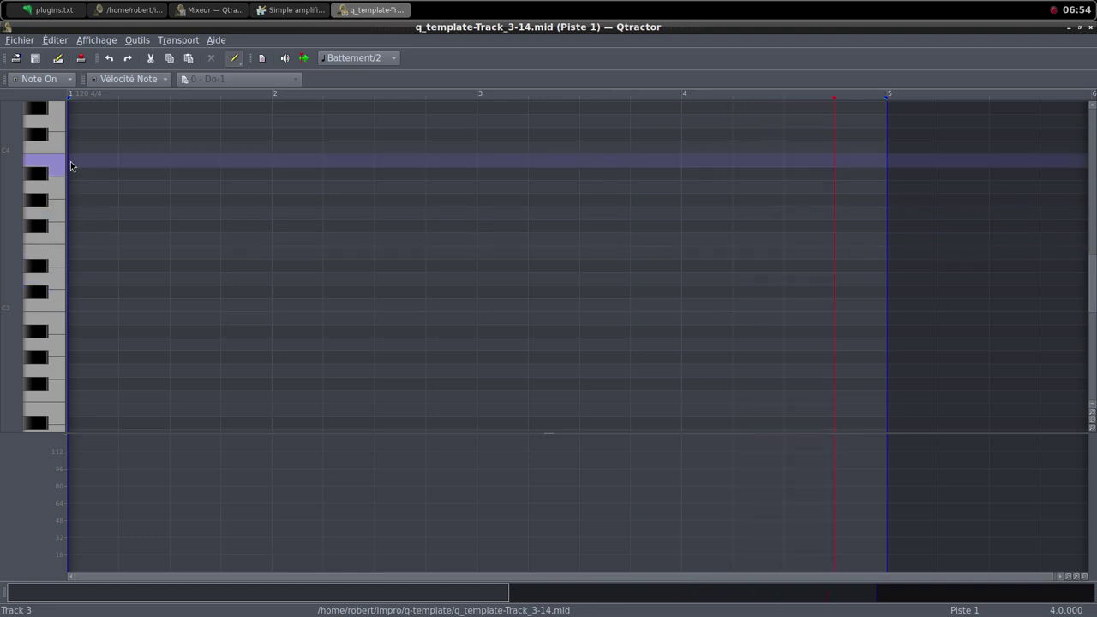
{"action": "left_click_drag", "start_coordinate": [72, 147], "coordinate": [873, 147]}
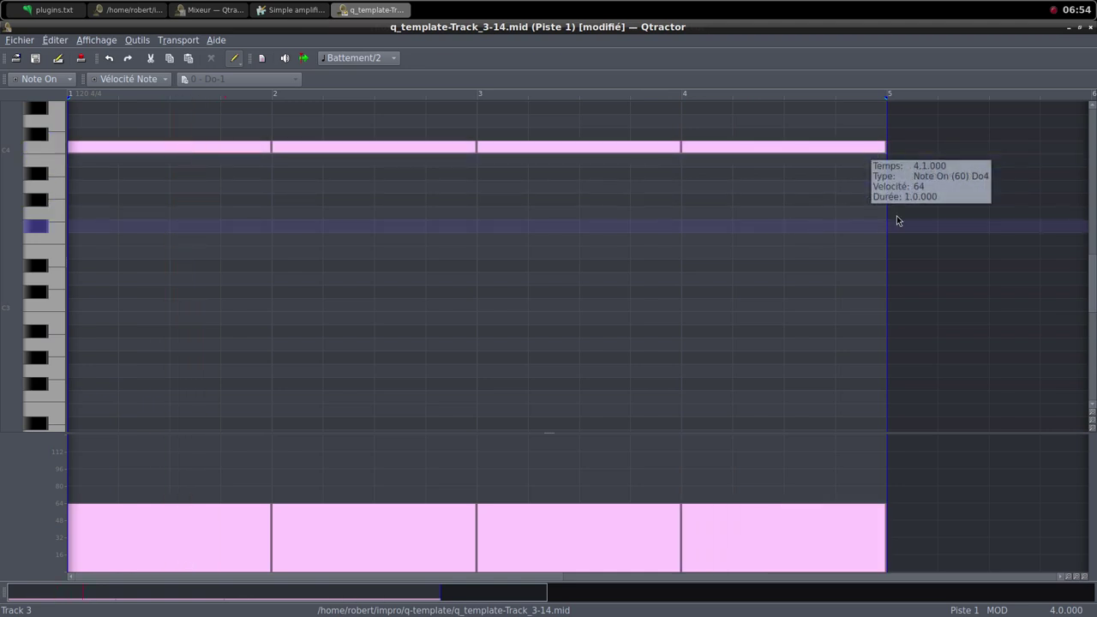
{"action": "left_click", "coordinate": [1080, 27]}
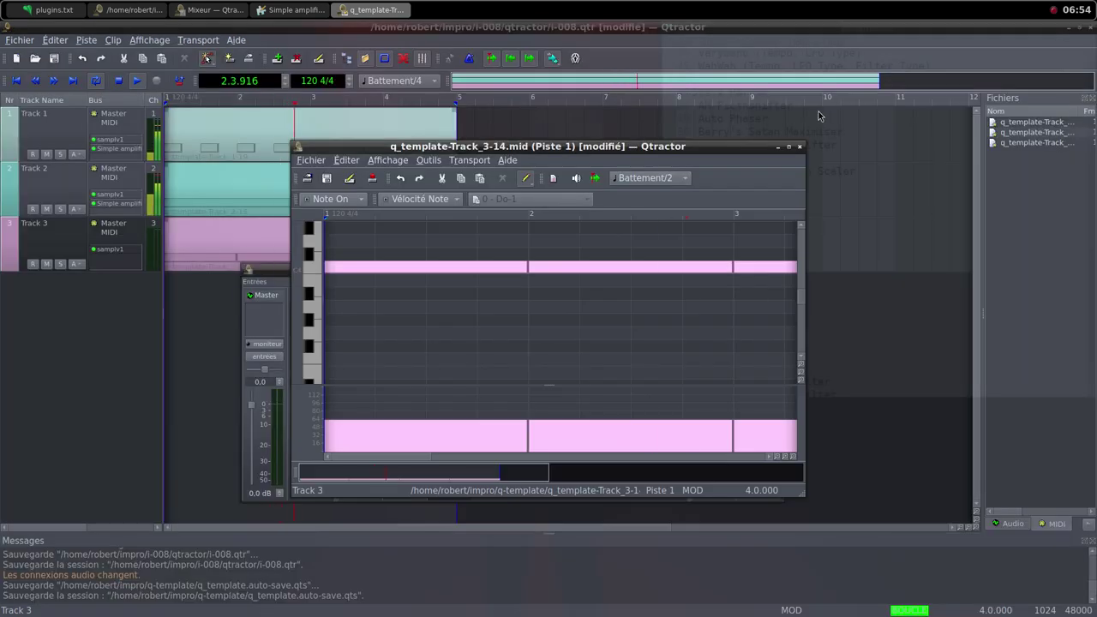
Close Track 3's clip editor and raise Track 3's mixer volume to 100%.
{"action": "left_click", "coordinate": [799, 147]}
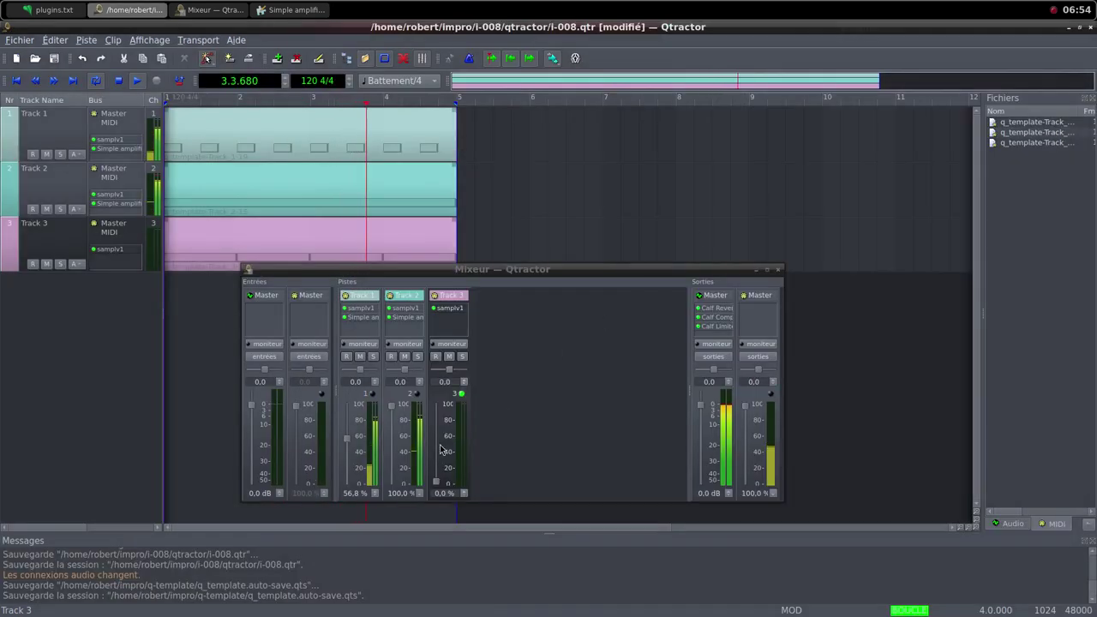
{"action": "left_click_drag", "start_coordinate": [434, 485], "coordinate": [437, 406]}
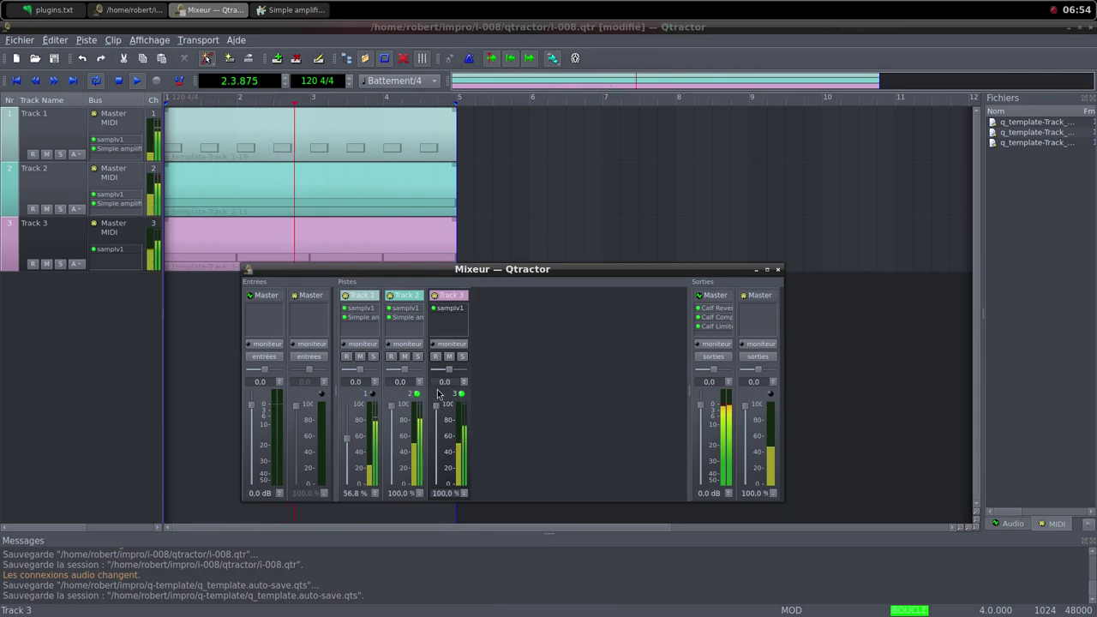
Find Simple amplifier by filtering the plugin list with "sim", add it to Track 3, and set its gain to about 8.9 dB.
{"action": "right_click", "coordinate": [443, 321]}
{"action": "left_click", "coordinate": [463, 327]}
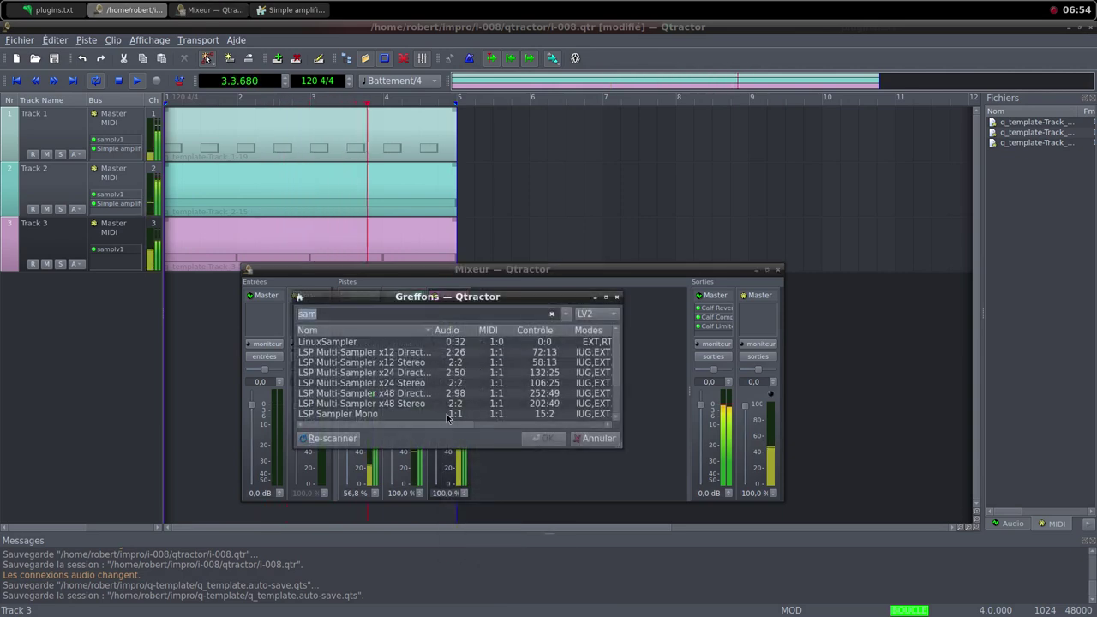
{"action": "type", "text": "sim"}
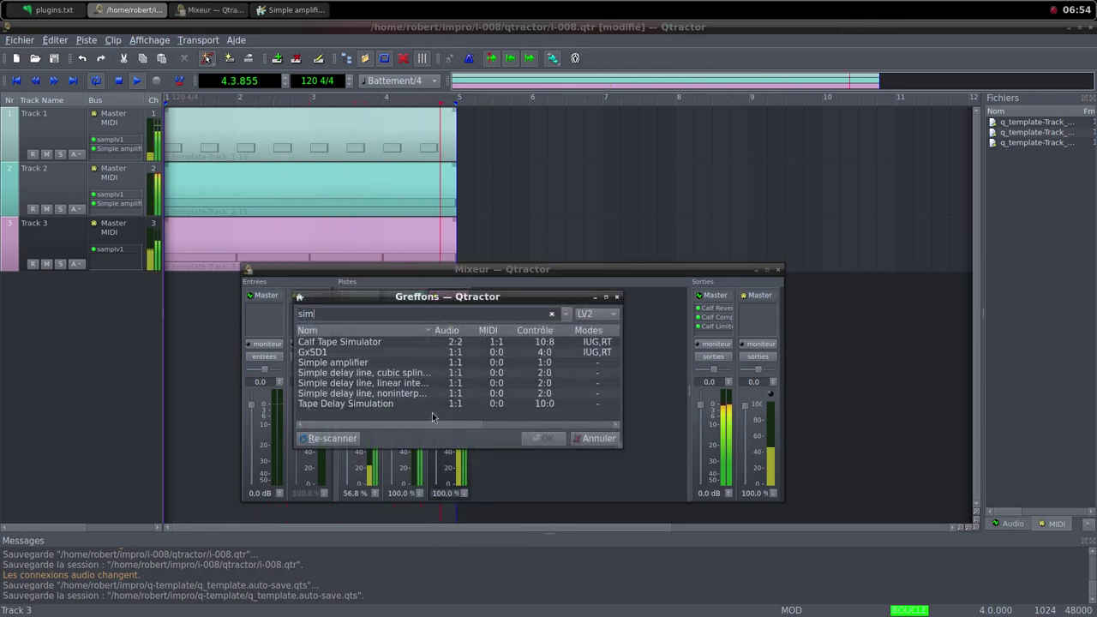
{"action": "double_click", "coordinate": [389, 364]}
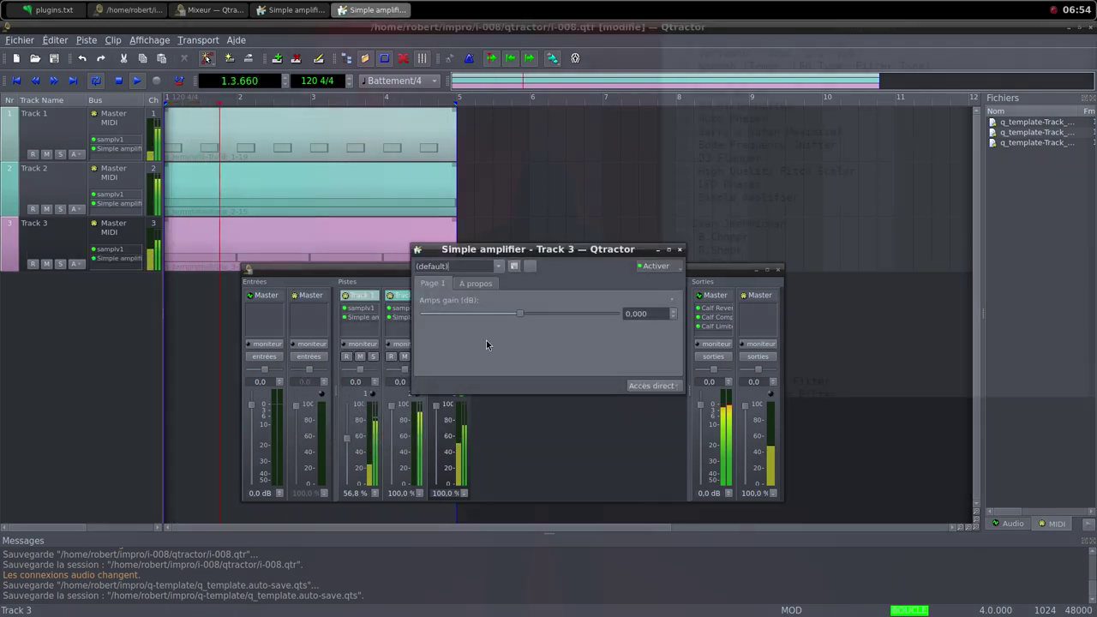
{"action": "left_click_drag", "start_coordinate": [518, 255], "coordinate": [522, 234]}
{"action": "left_click_drag", "start_coordinate": [524, 291], "coordinate": [536, 297]}
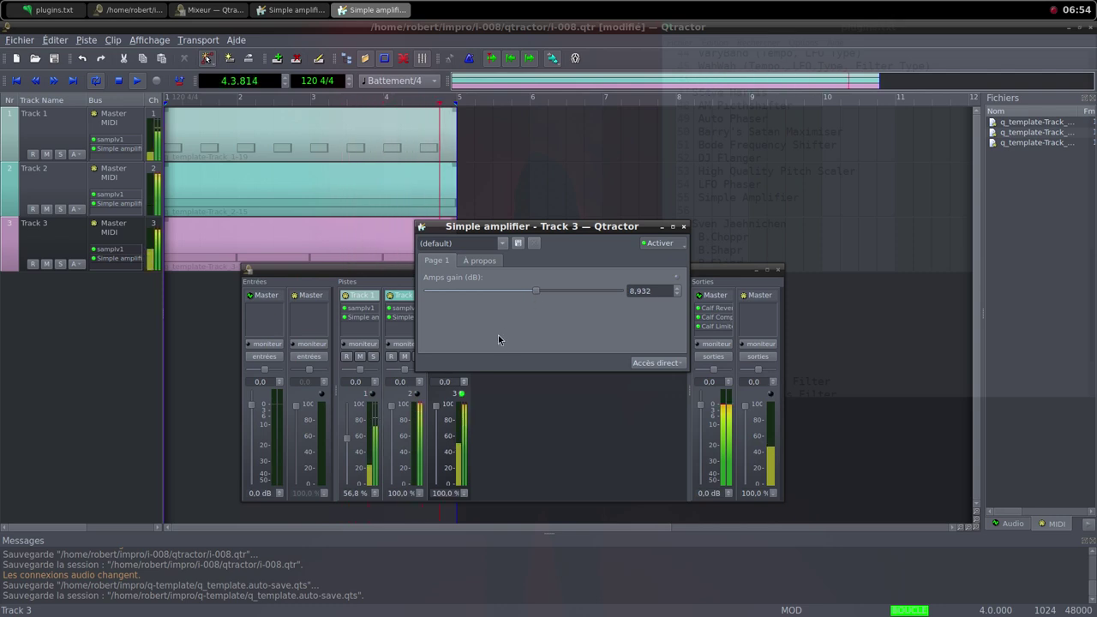
Lower the mixer volumes of Track 2 and Track 1 to 0% to hear Track 3 alone.
{"action": "left_click_drag", "start_coordinate": [392, 406], "coordinate": [394, 489]}
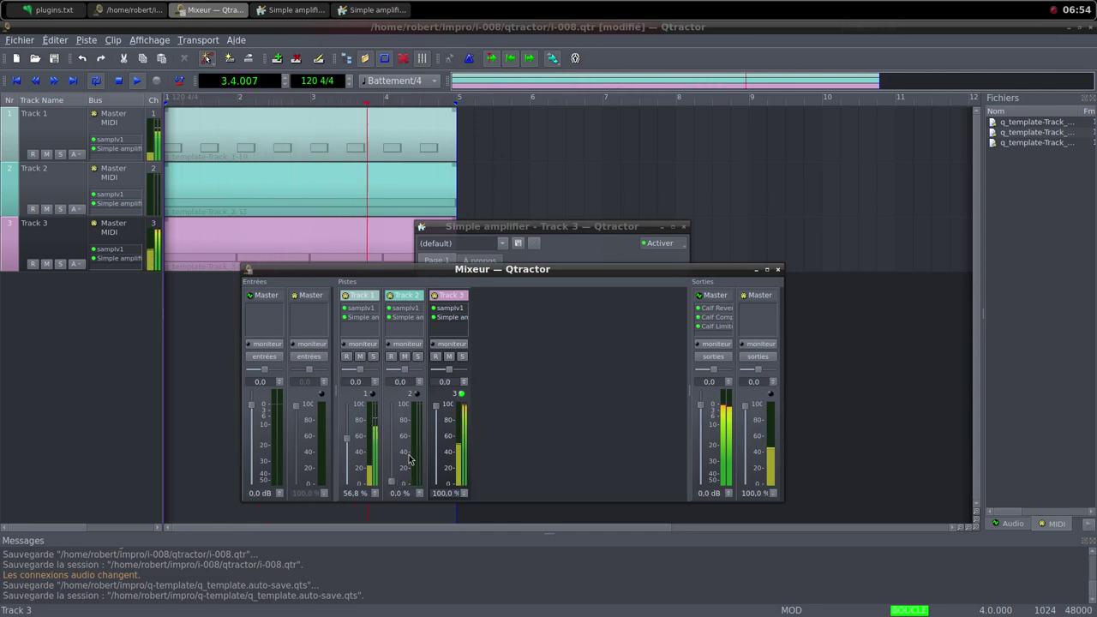
{"action": "mouse_move", "coordinate": [442, 423]}
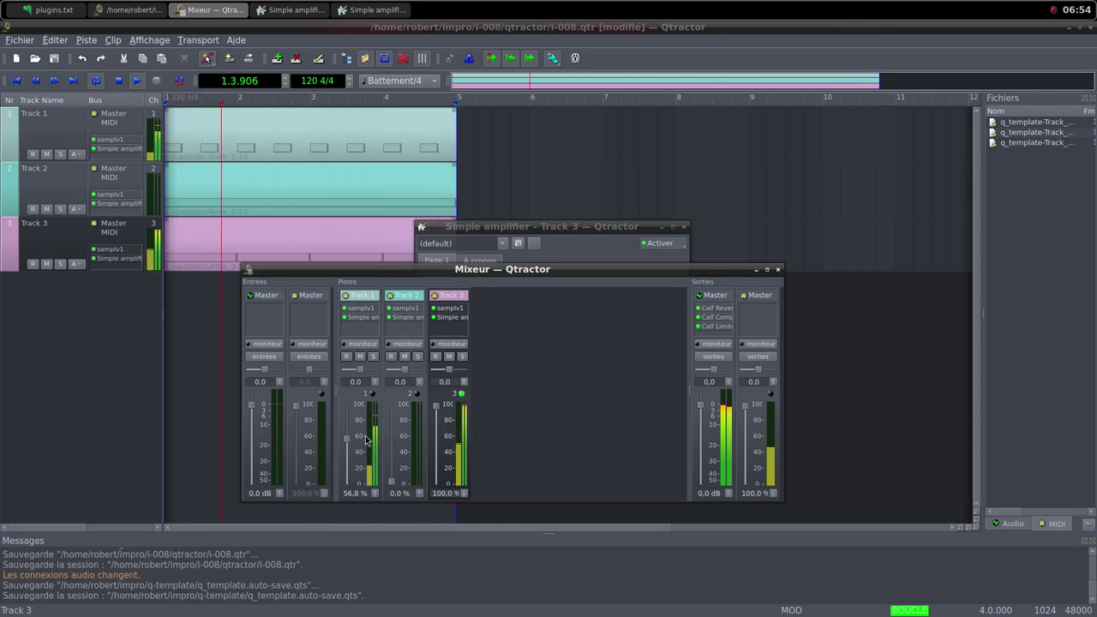
{"action": "mouse_move", "coordinate": [347, 447]}
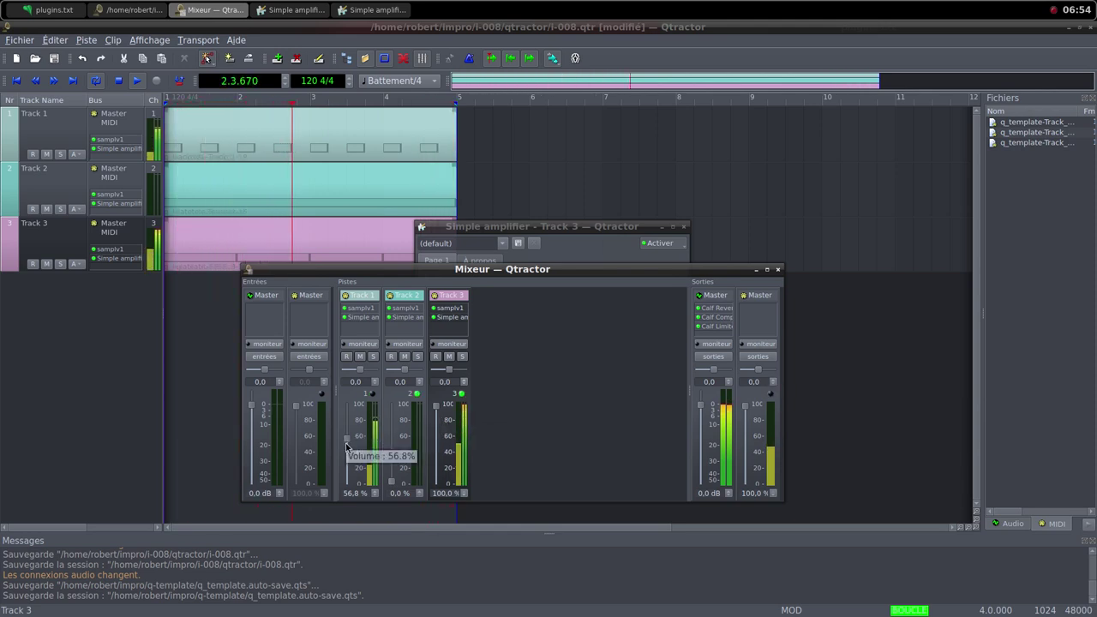
{"action": "left_click_drag", "start_coordinate": [347, 447], "coordinate": [346, 489]}
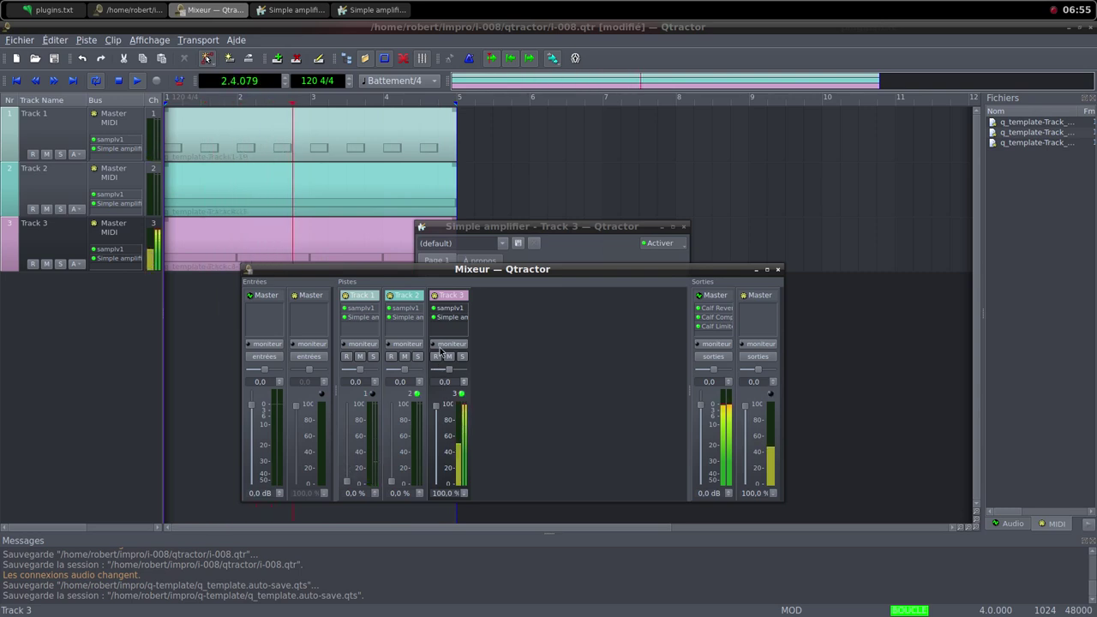
Filter the plugin list with "pit", add AM pitchshifter to Track 3, and set its pitch shift to about 1.605.
{"action": "right_click", "coordinate": [443, 333]}
{"action": "left_click", "coordinate": [454, 334]}
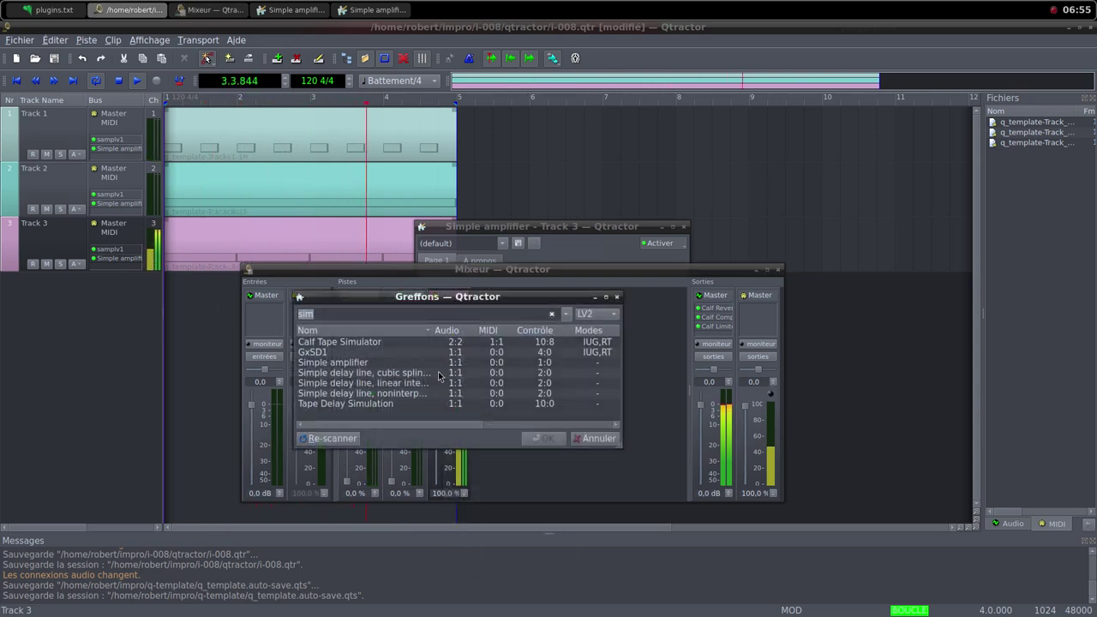
{"action": "type", "text": "pit"}
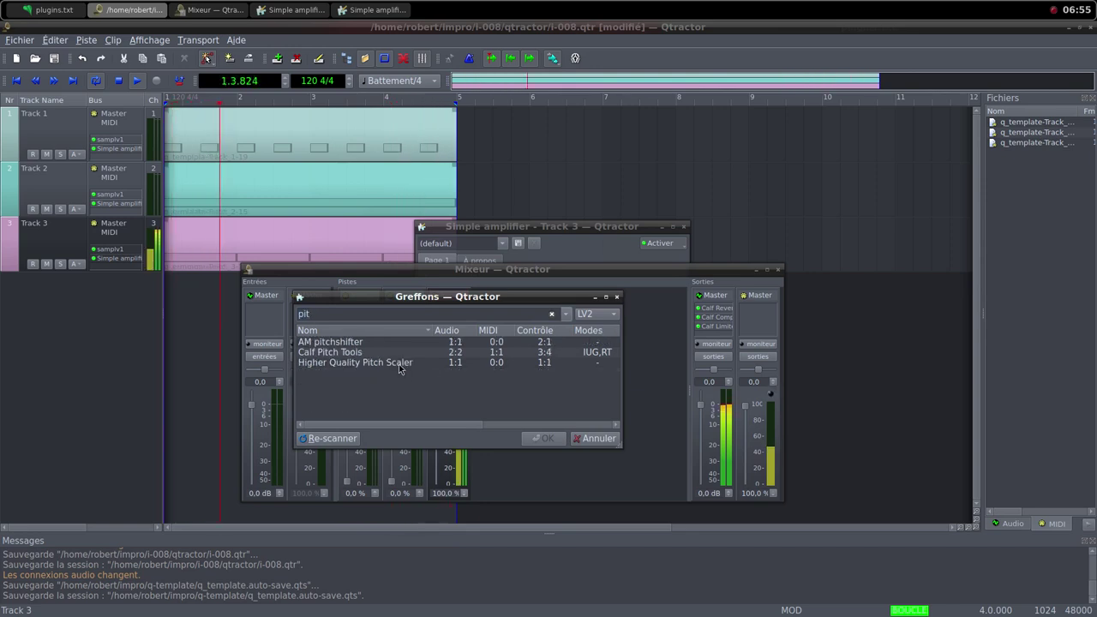
{"action": "double_click", "coordinate": [369, 342]}
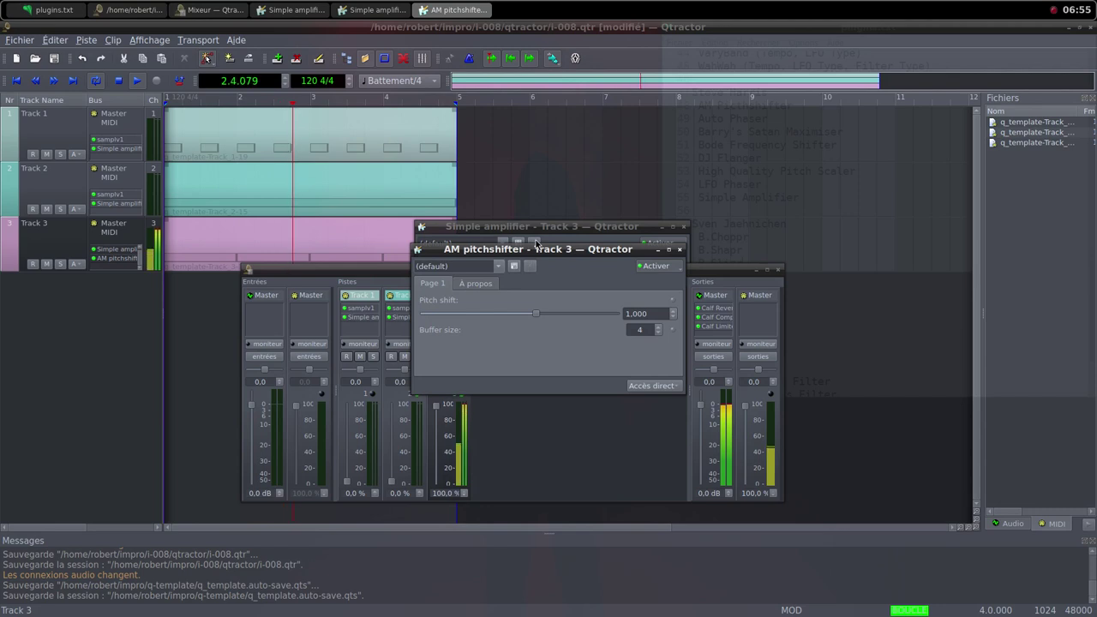
{"action": "left_click_drag", "start_coordinate": [537, 255], "coordinate": [542, 162]}
{"action": "left_click_drag", "start_coordinate": [543, 224], "coordinate": [564, 227]}
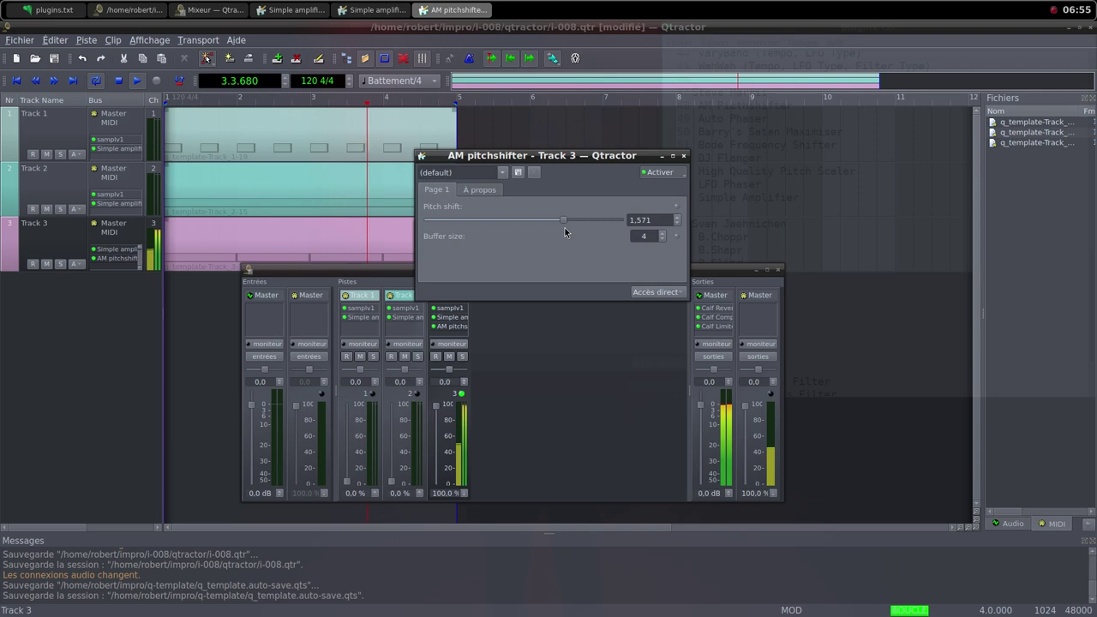
{"action": "left_click_drag", "start_coordinate": [565, 228], "coordinate": [566, 227]}
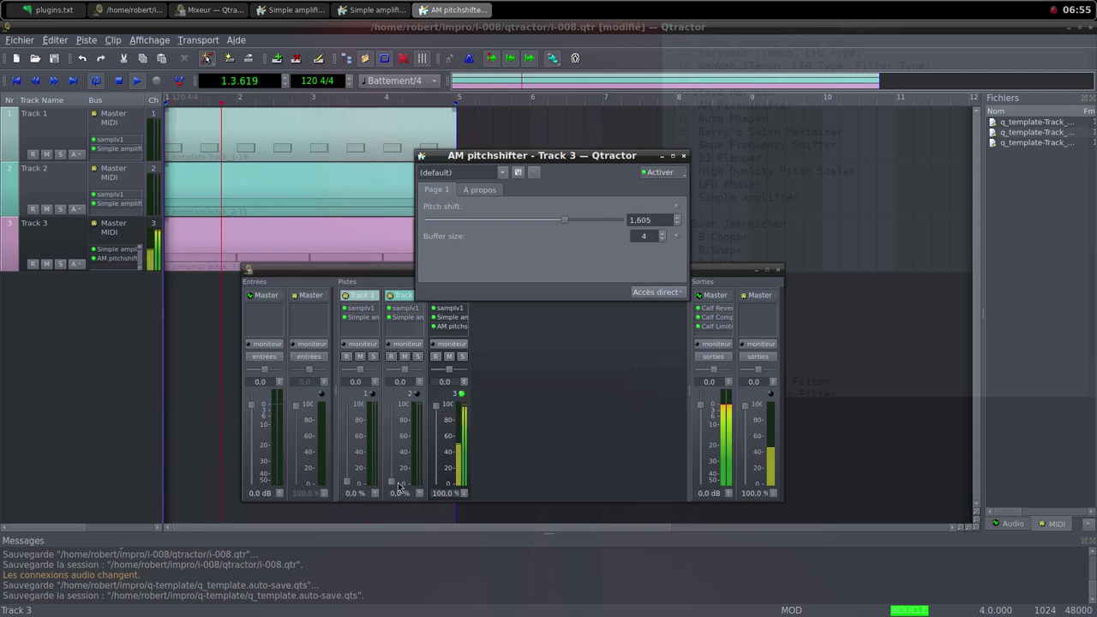
Raise Track 2's volume to 100% and Track 1's to about 57.6%, and close the AM pitchshifter window.
{"action": "left_click_drag", "start_coordinate": [391, 482], "coordinate": [399, 412]}
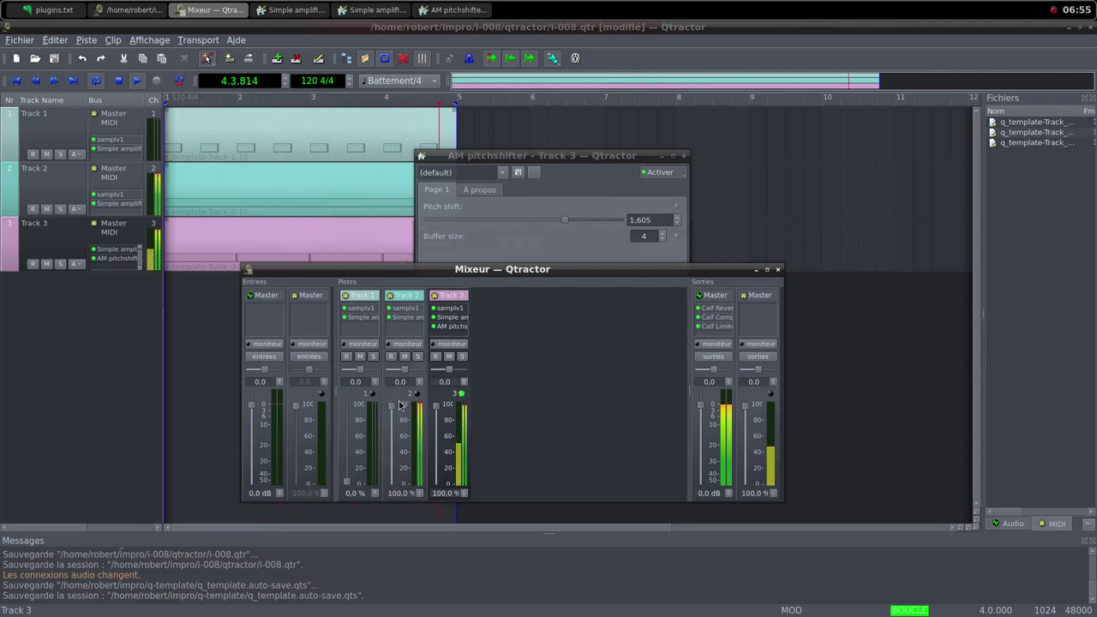
{"action": "left_click", "coordinate": [683, 155]}
{"action": "left_click_drag", "start_coordinate": [347, 482], "coordinate": [348, 438]}
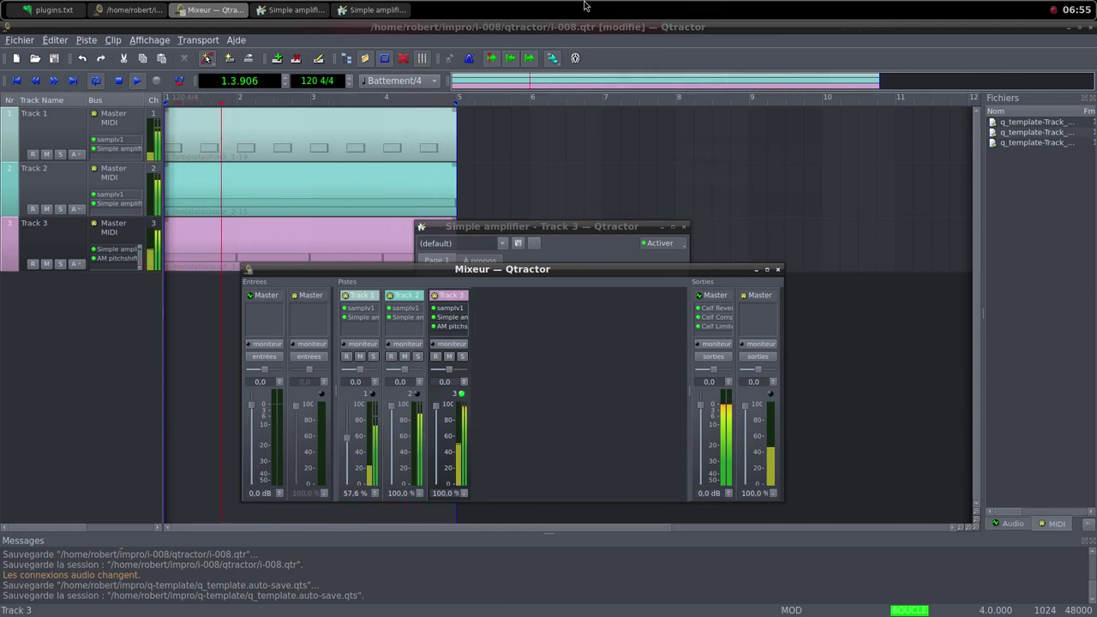
Switch to Freesound in Firefox, get another random sound, and download the Roland JX-8P Sample & Hold it F6 file into the samples folder.
{"action": "middle_click", "coordinate": [582, 7]}
{"action": "left_click", "coordinate": [603, 19]}
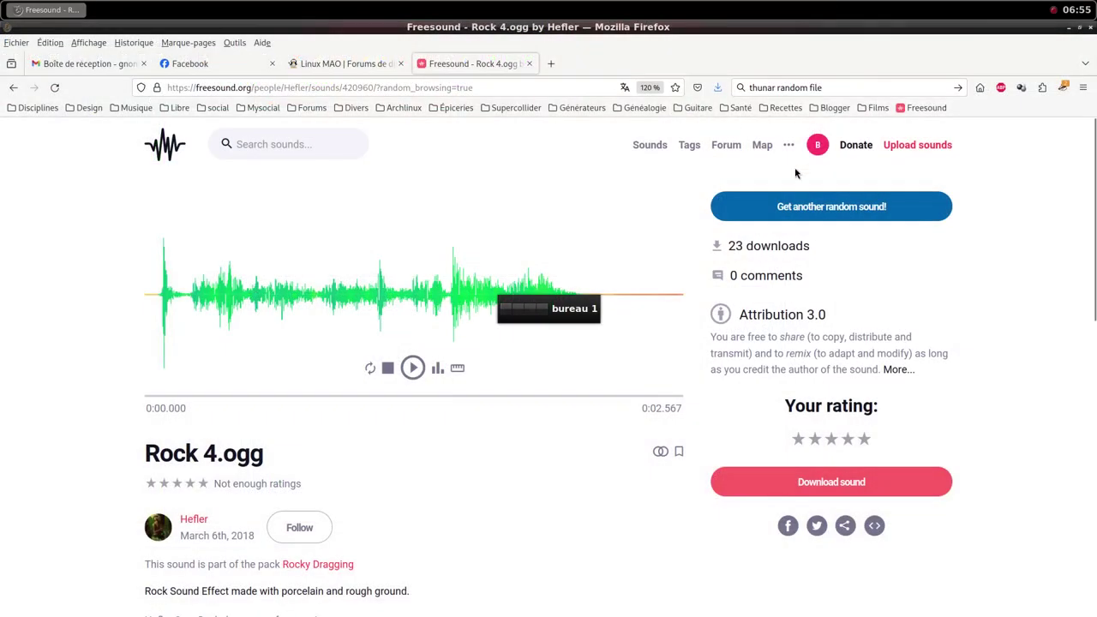
{"action": "left_click", "coordinate": [810, 207]}
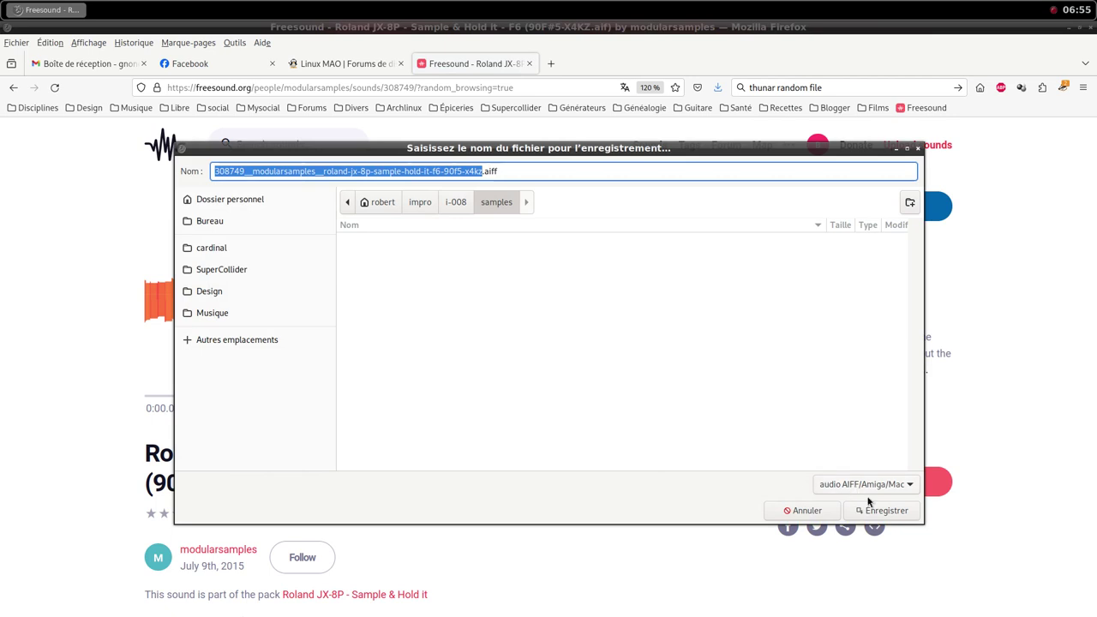
{"action": "left_click", "coordinate": [874, 513]}
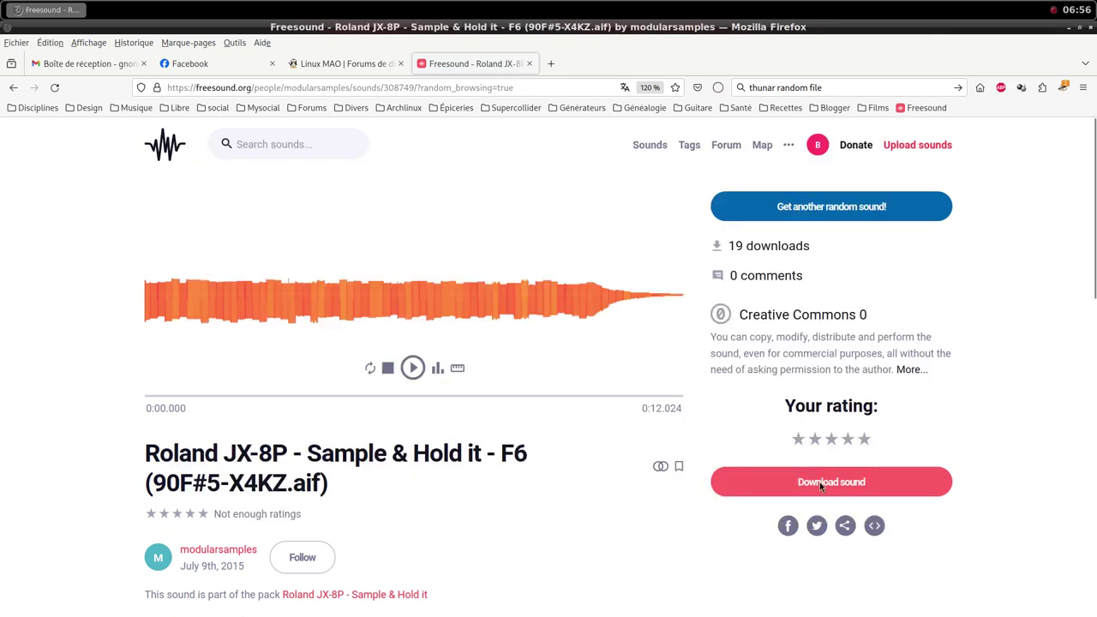
Return to the Qtractor mixer and start a new track, Track 4, with its type set to MIDI.
{"action": "left_click", "coordinate": [473, 7]}
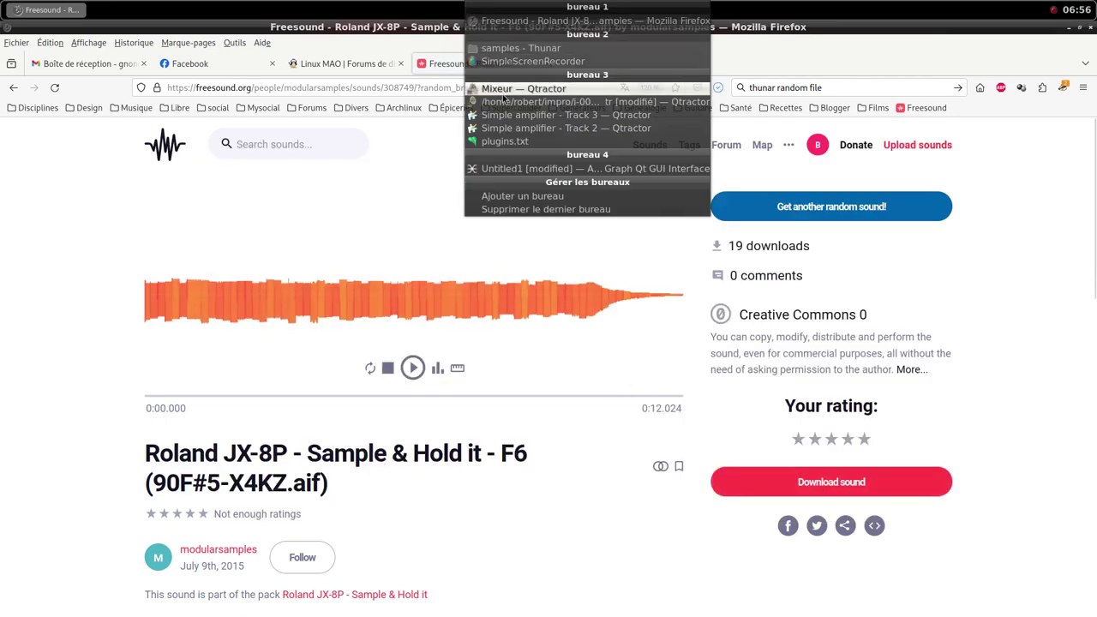
{"action": "left_click", "coordinate": [508, 89]}
{"action": "right_click", "coordinate": [545, 349]}
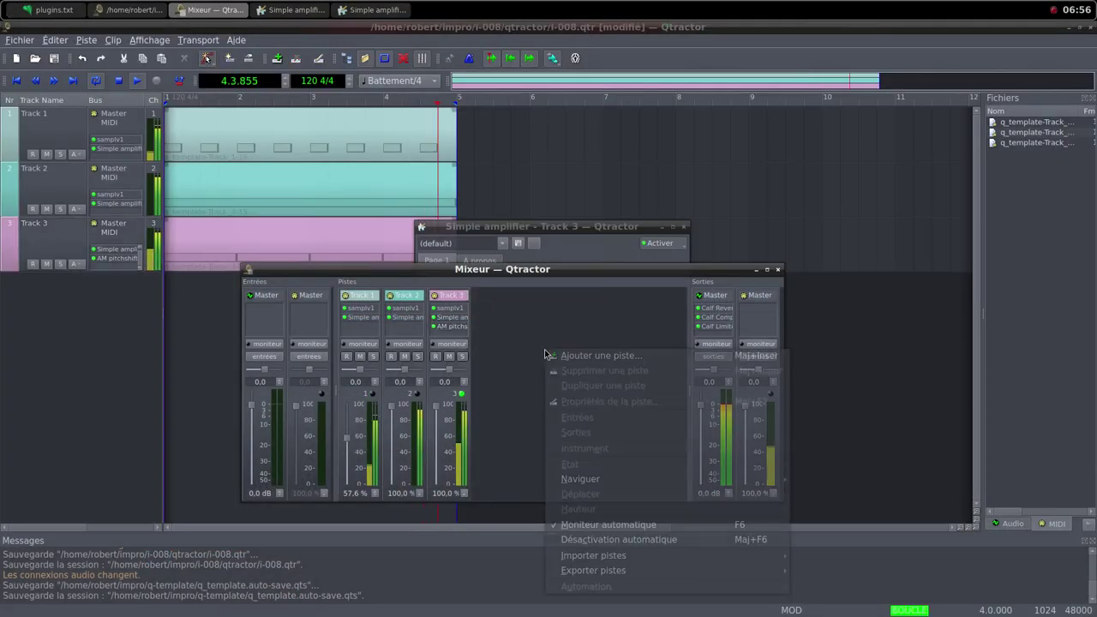
{"action": "left_click", "coordinate": [584, 357]}
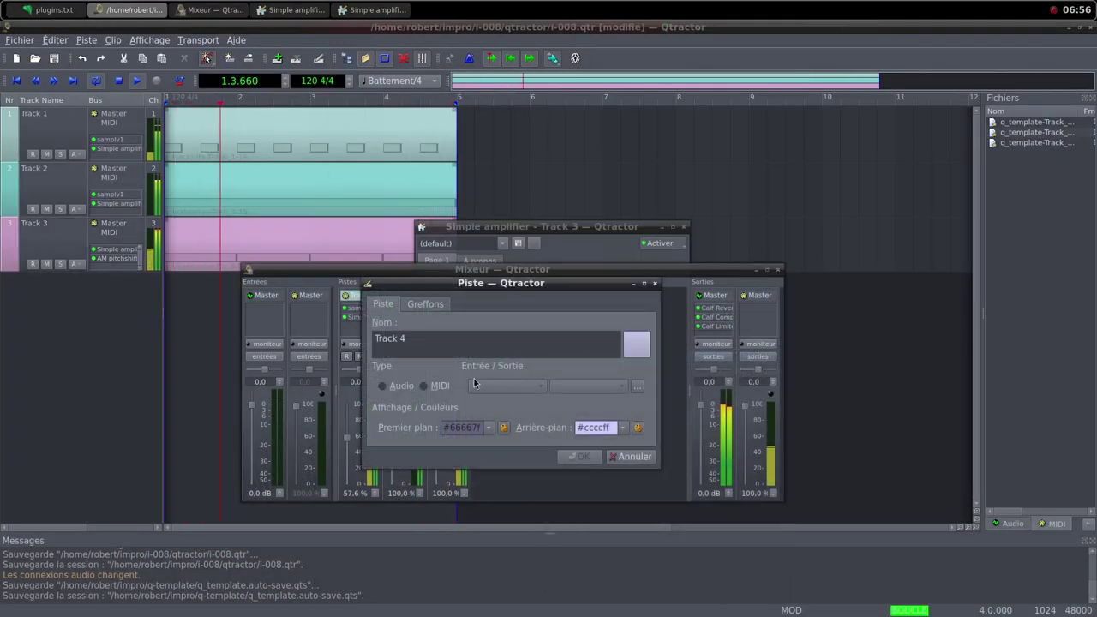
{"action": "left_click", "coordinate": [424, 386]}
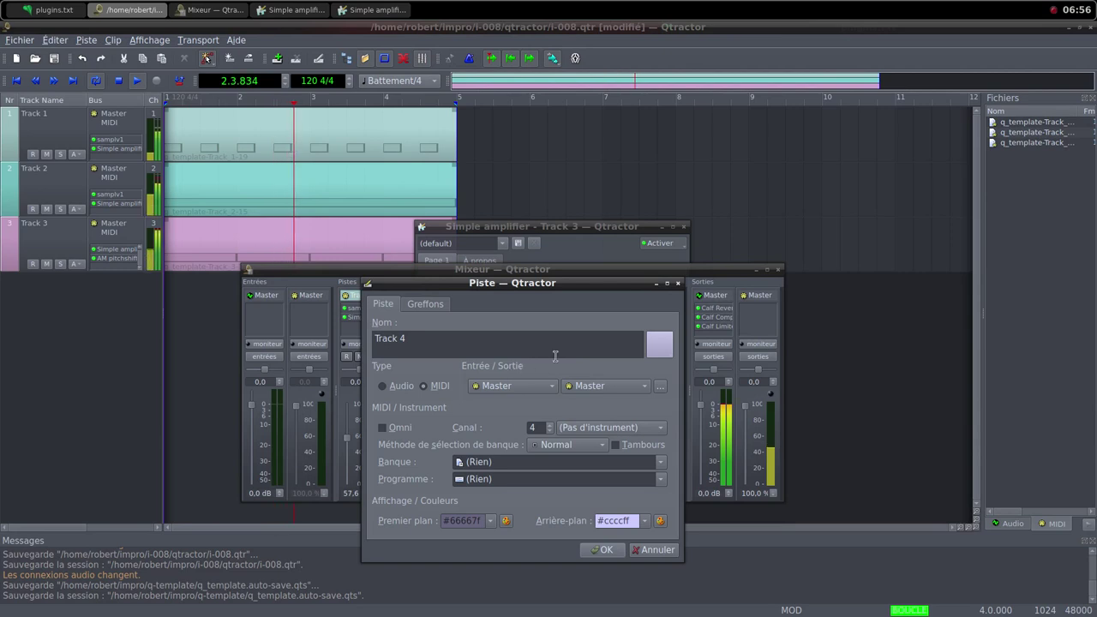
Find samplv1 by filtering the plugin list with "sam" and add it to Track 4.
{"action": "left_click", "coordinate": [415, 304]}
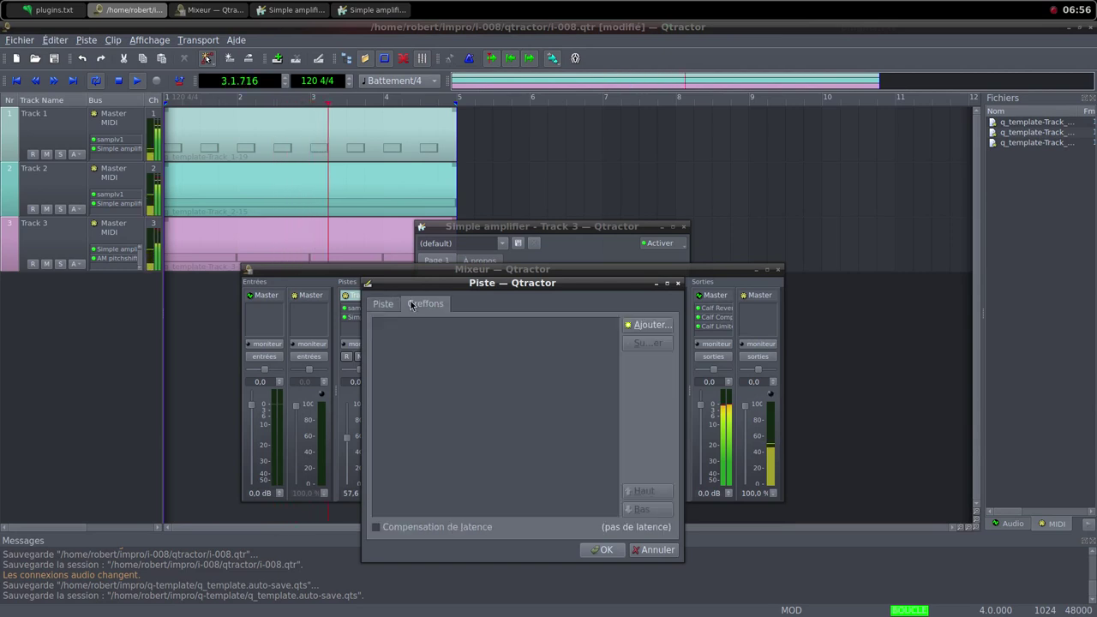
{"action": "left_click", "coordinate": [647, 324]}
{"action": "type", "text": "sam"}
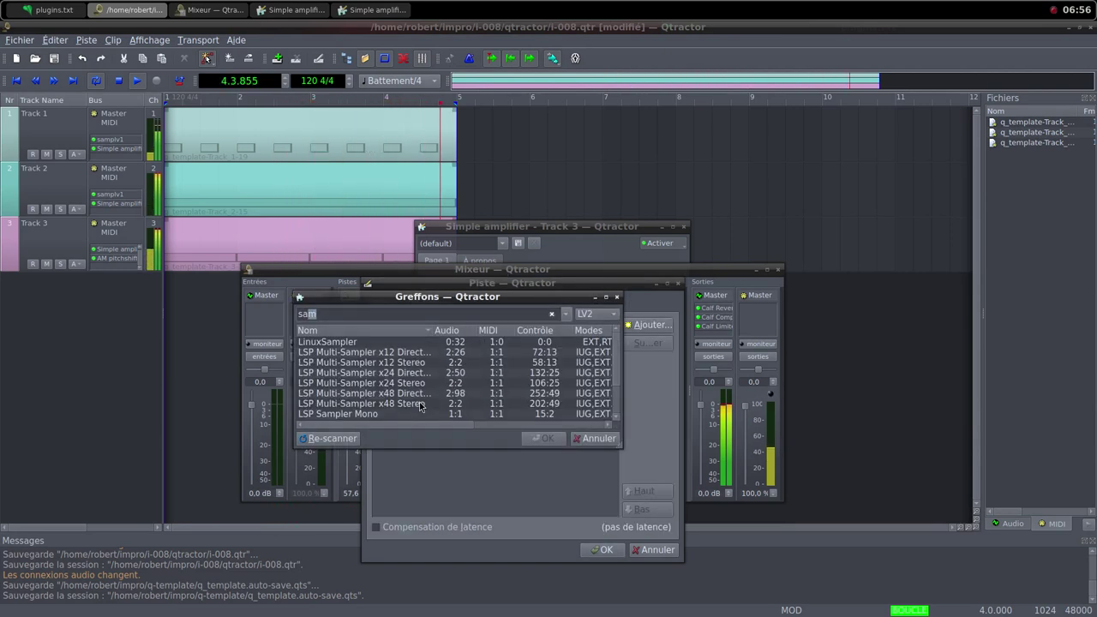
{"action": "scroll", "coordinate": [389, 406], "scroll_direction": "down", "scroll_amount": 2}
{"action": "left_click", "coordinate": [369, 417]}
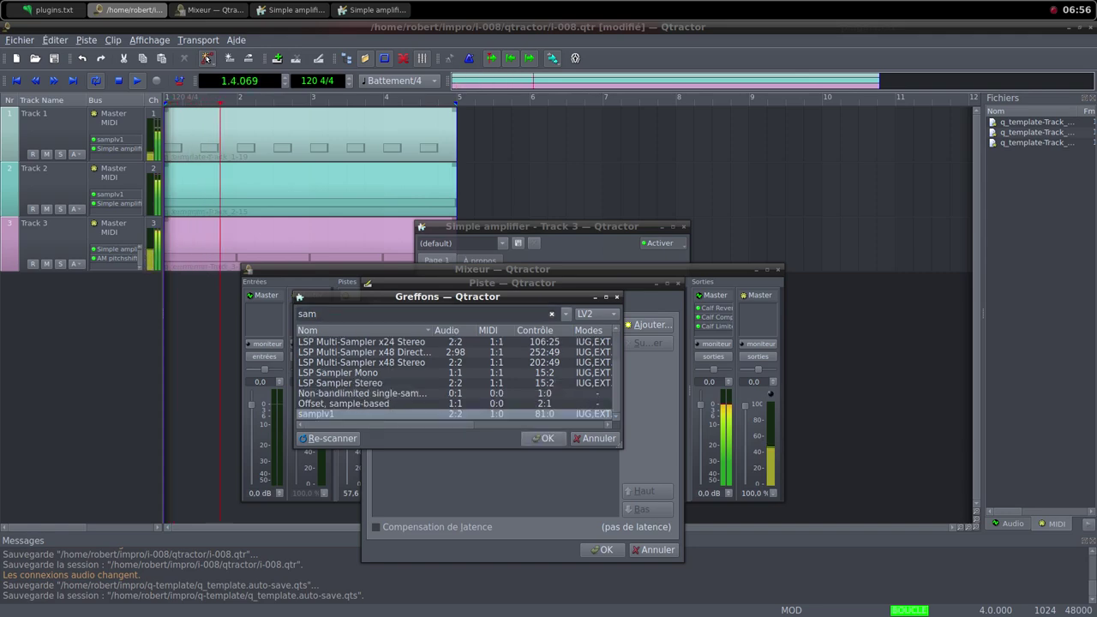
{"action": "double_click", "coordinate": [369, 417]}
Load the roland-jx-8p-sample-hold-it-f6-90f5-x4kz.aiff sample into samplv1, raise its DCA volume to 100, and close the plugin window.
{"action": "double_click", "coordinate": [371, 249]}
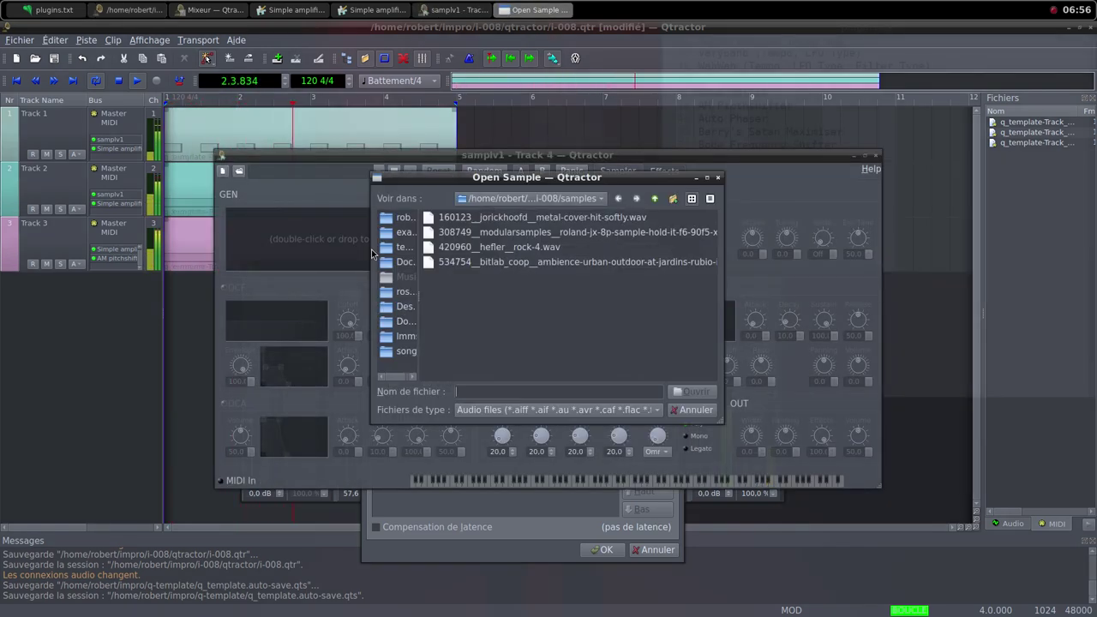
{"action": "left_click", "coordinate": [541, 233]}
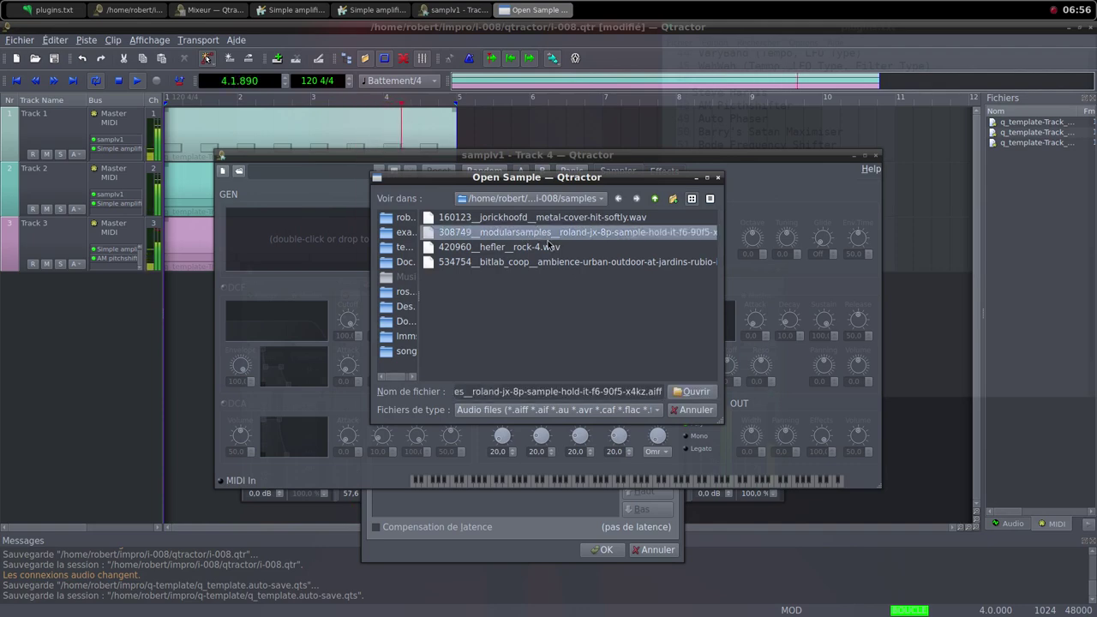
{"action": "left_click", "coordinate": [693, 392]}
{"action": "left_click_drag", "start_coordinate": [253, 441], "coordinate": [249, 452]}
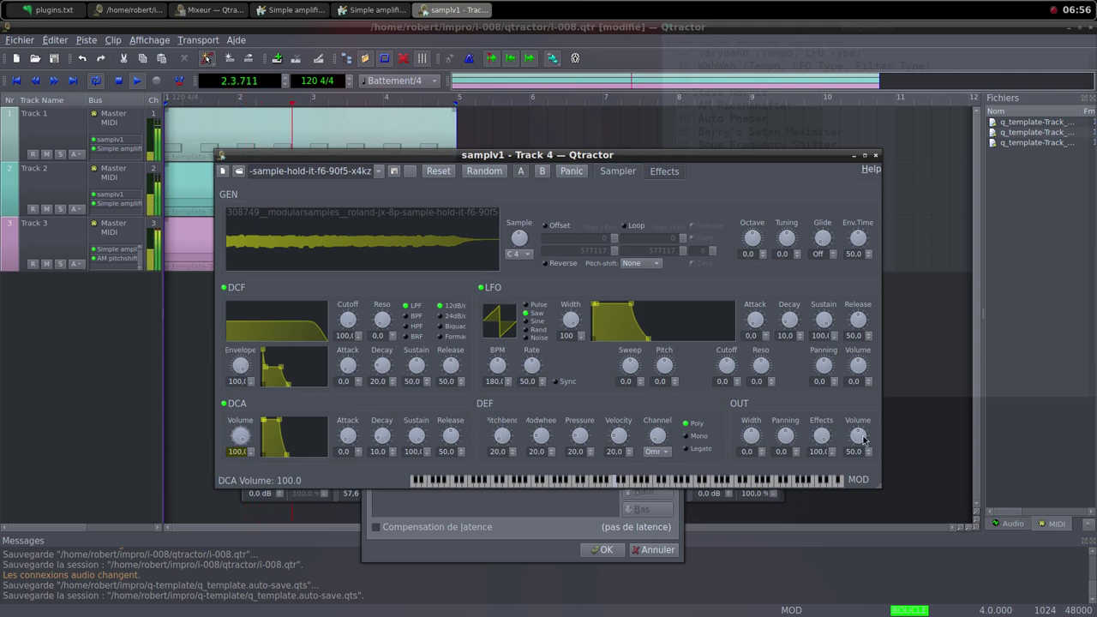
{"action": "left_click", "coordinate": [876, 156]}
Confirm creating Track 4 and lower its mixer volume to 0%.
{"action": "left_click", "coordinate": [602, 549]}
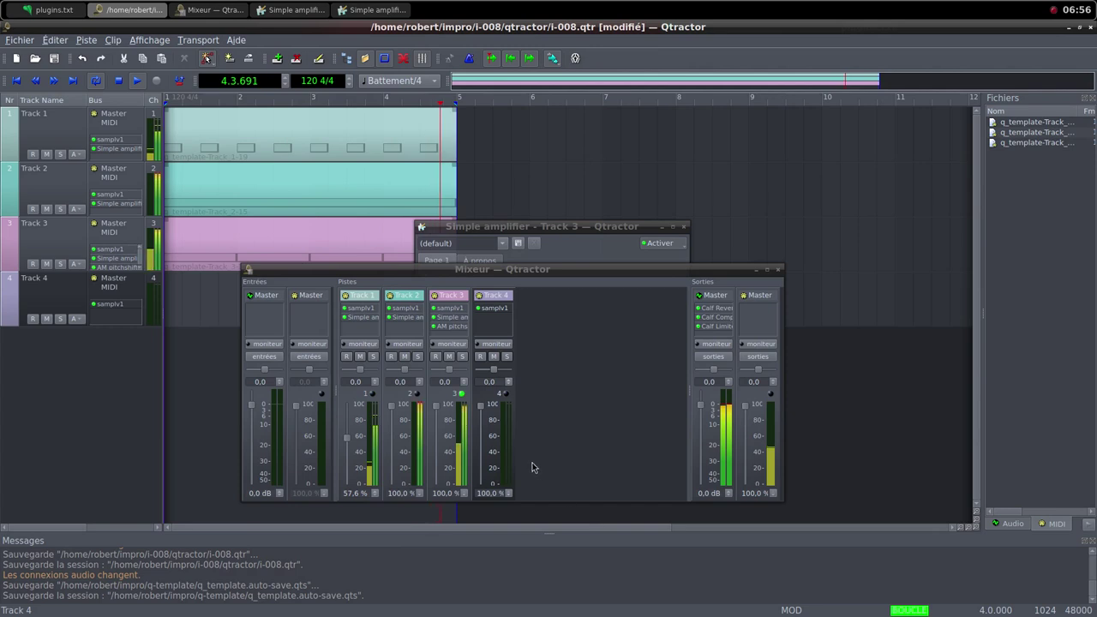
{"action": "left_click_drag", "start_coordinate": [501, 410], "coordinate": [482, 506]}
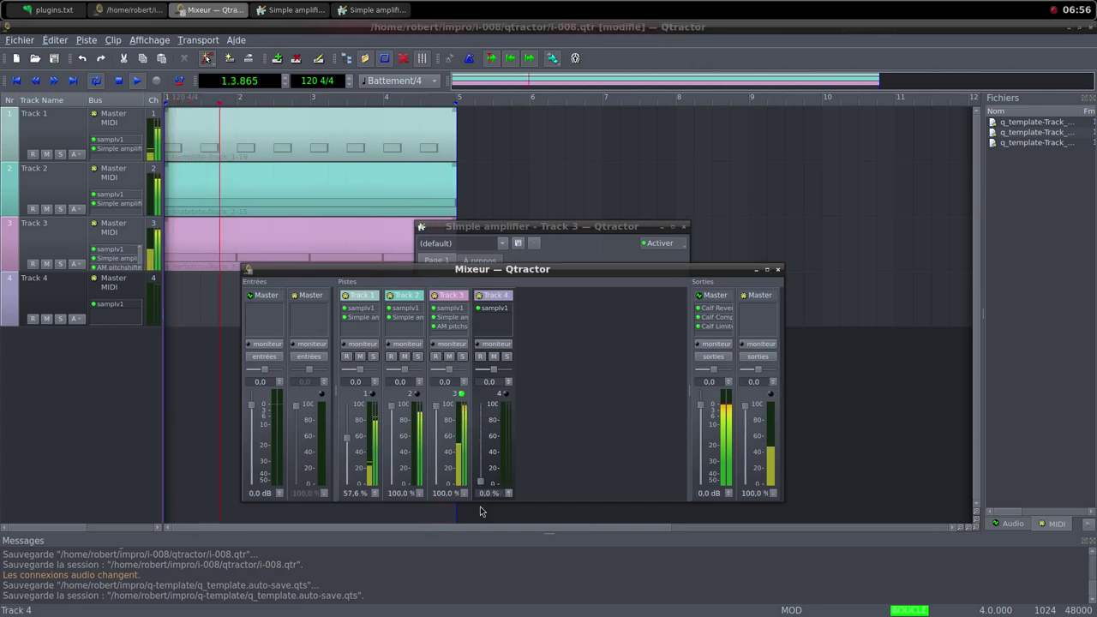
Create a new MIDI clip at the start of Track 4.
{"action": "right_click", "coordinate": [180, 300]}
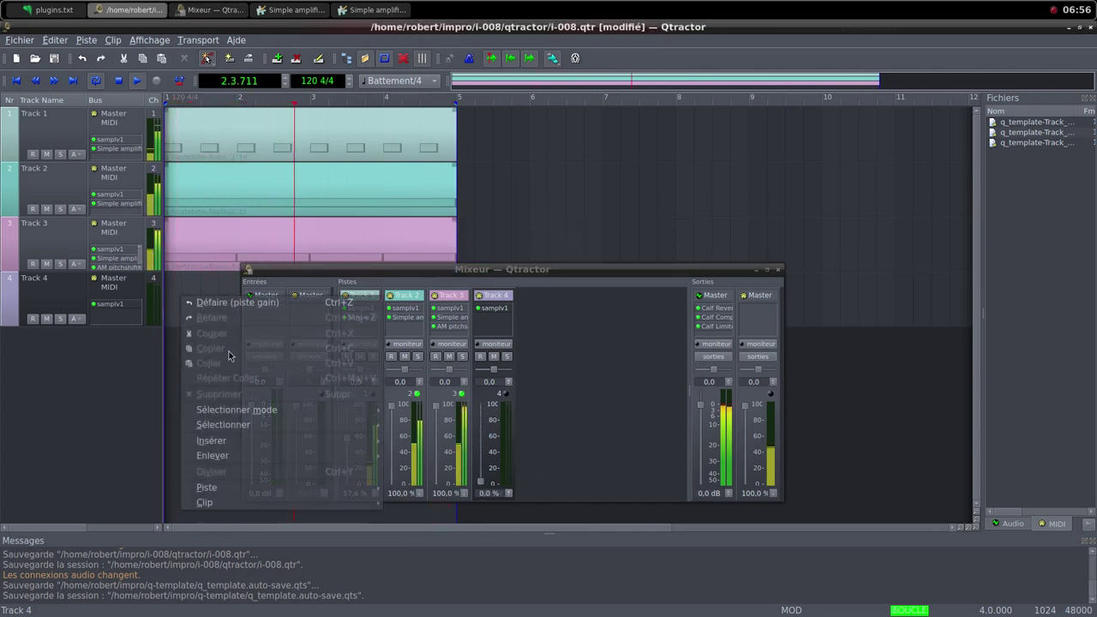
{"action": "mouse_move", "coordinate": [240, 507]}
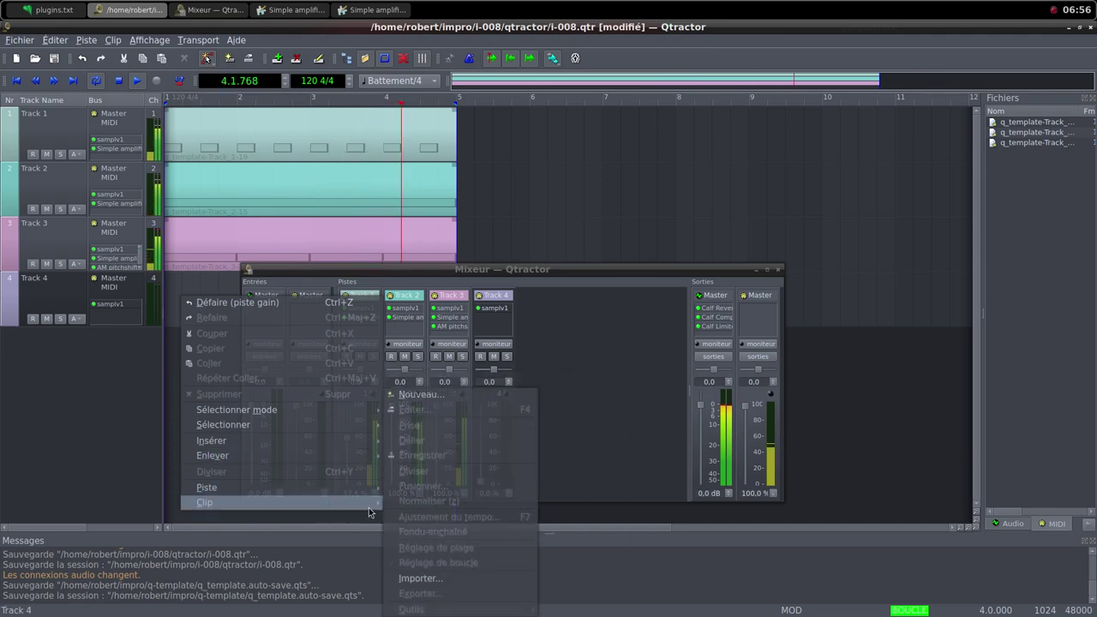
{"action": "left_click", "coordinate": [424, 394]}
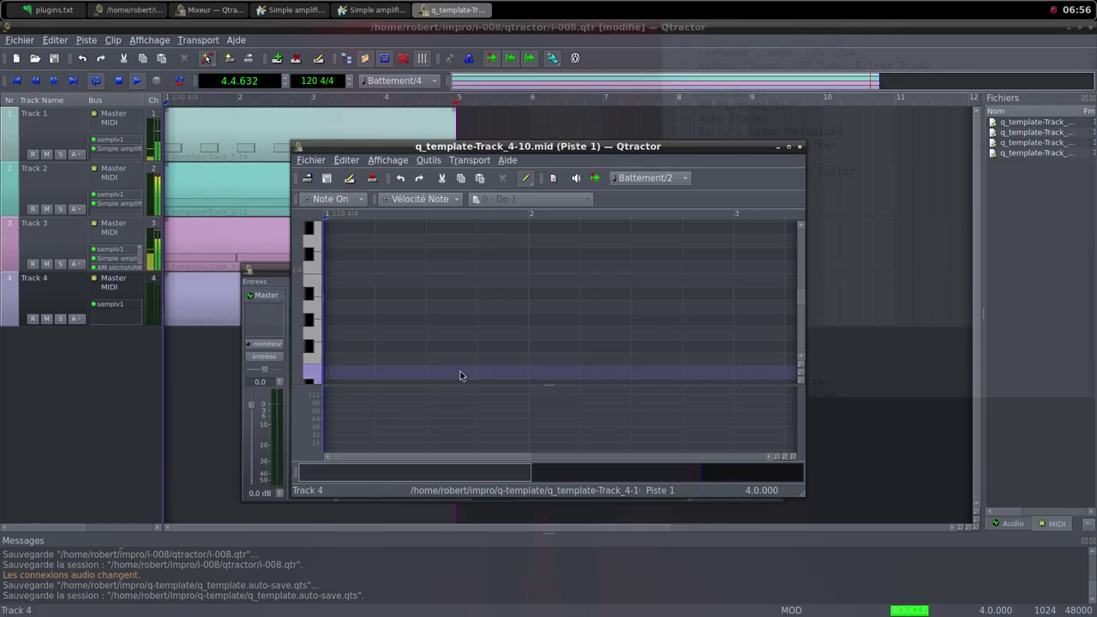
Draw a single C4 note spanning all four bars of the Track 4 clip and close the MIDI editor.
{"action": "left_click", "coordinate": [790, 147]}
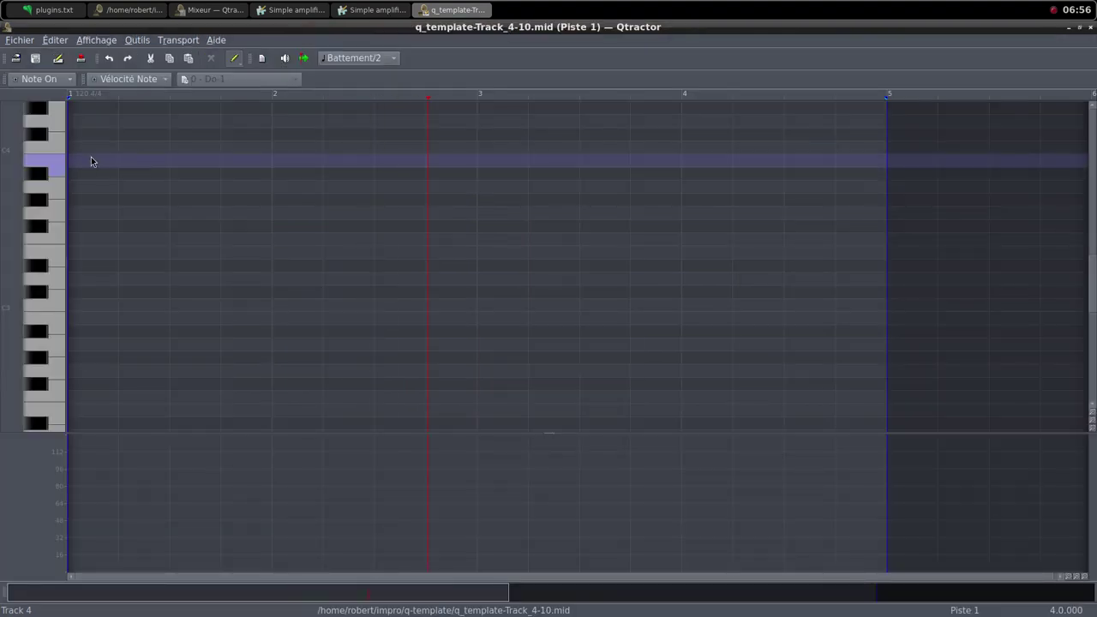
{"action": "left_click", "coordinate": [144, 136]}
{"action": "left_click_drag", "start_coordinate": [143, 136], "coordinate": [884, 147]}
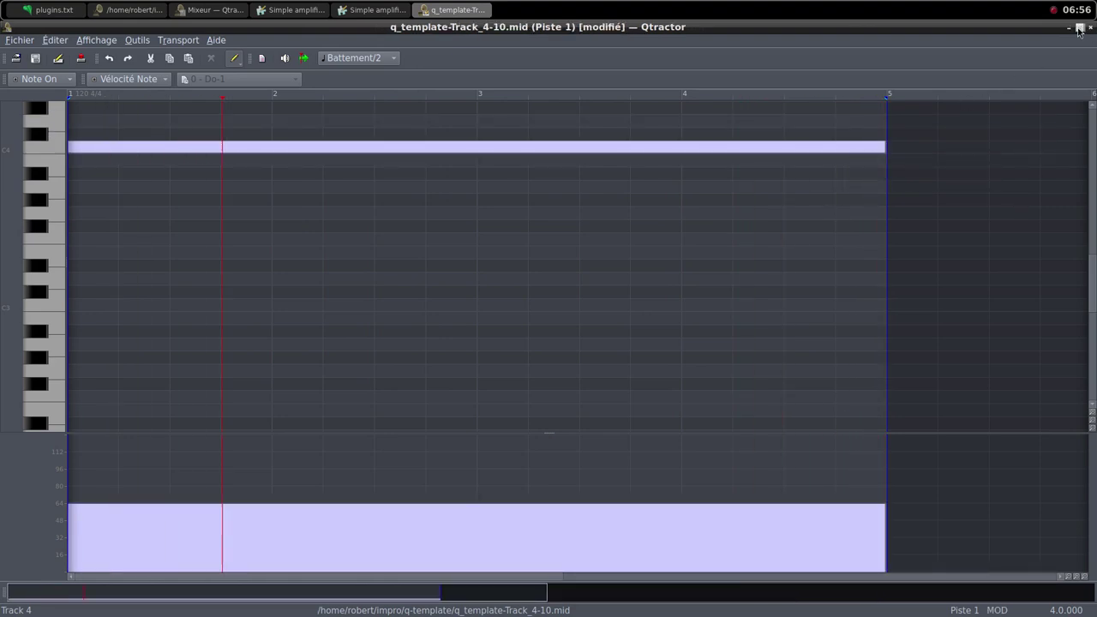
{"action": "left_click", "coordinate": [1079, 30]}
{"action": "left_click", "coordinate": [800, 146]}
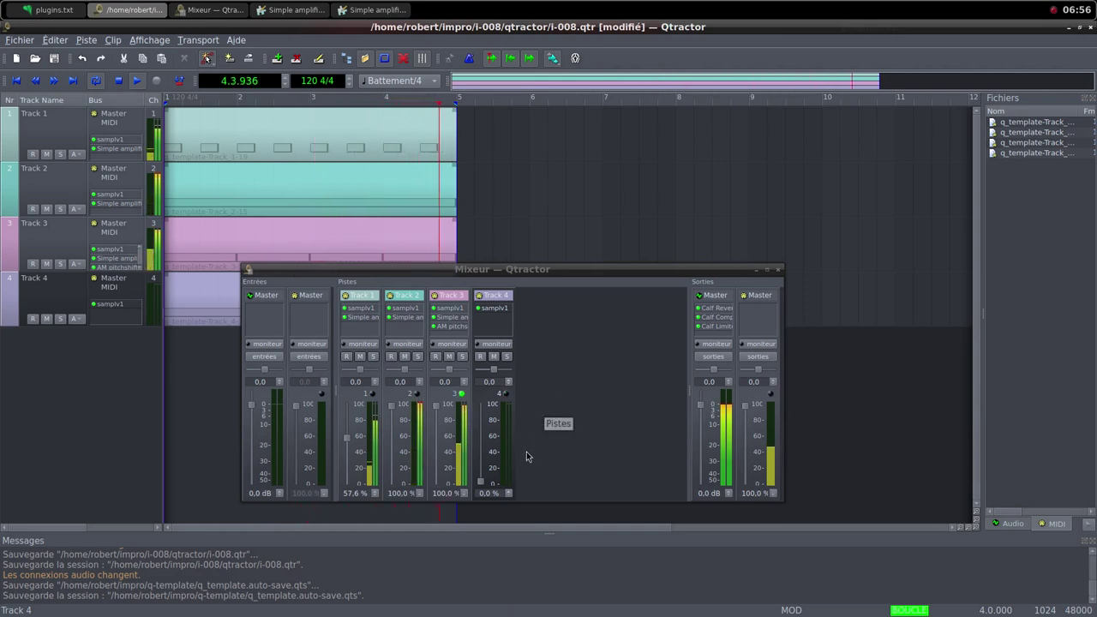
Raise Track 4's mixer volume to 100% and add the Simple amplifier plugin to it, filtering the plugin list with "sim".
{"action": "left_click_drag", "start_coordinate": [488, 484], "coordinate": [487, 401]}
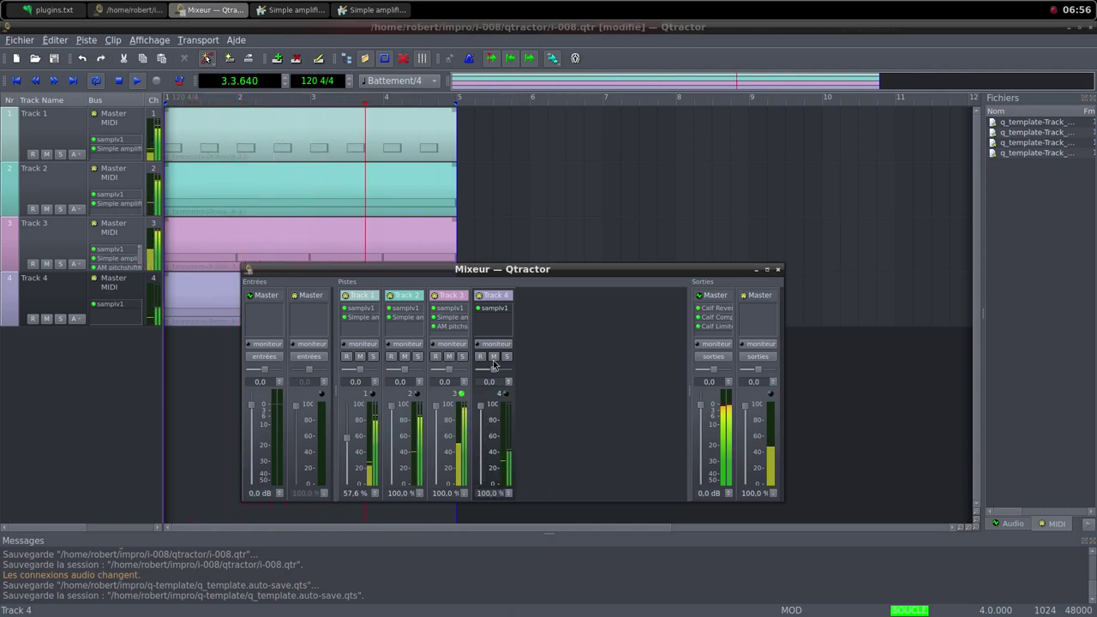
{"action": "right_click", "coordinate": [492, 327]}
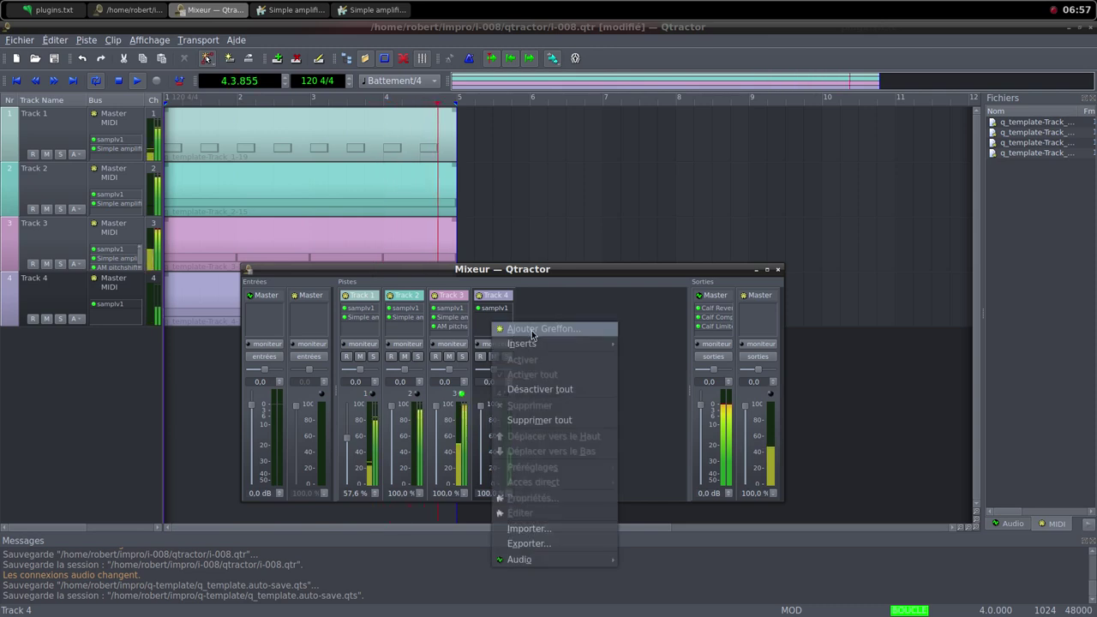
{"action": "left_click", "coordinate": [504, 328]}
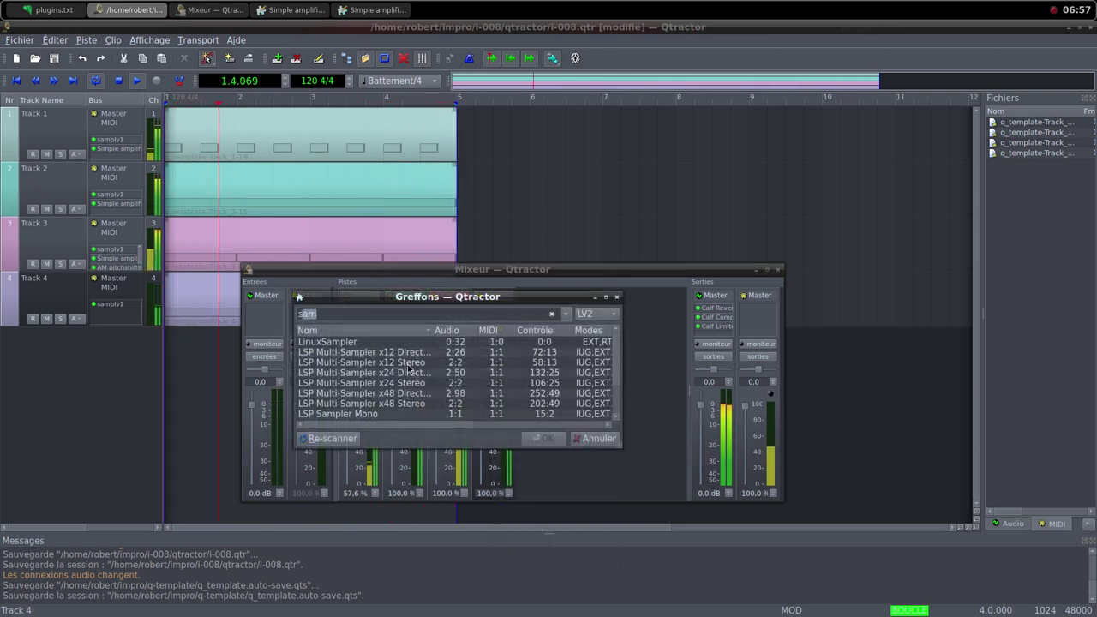
{"action": "type", "text": "sim"}
{"action": "double_click", "coordinate": [343, 363]}
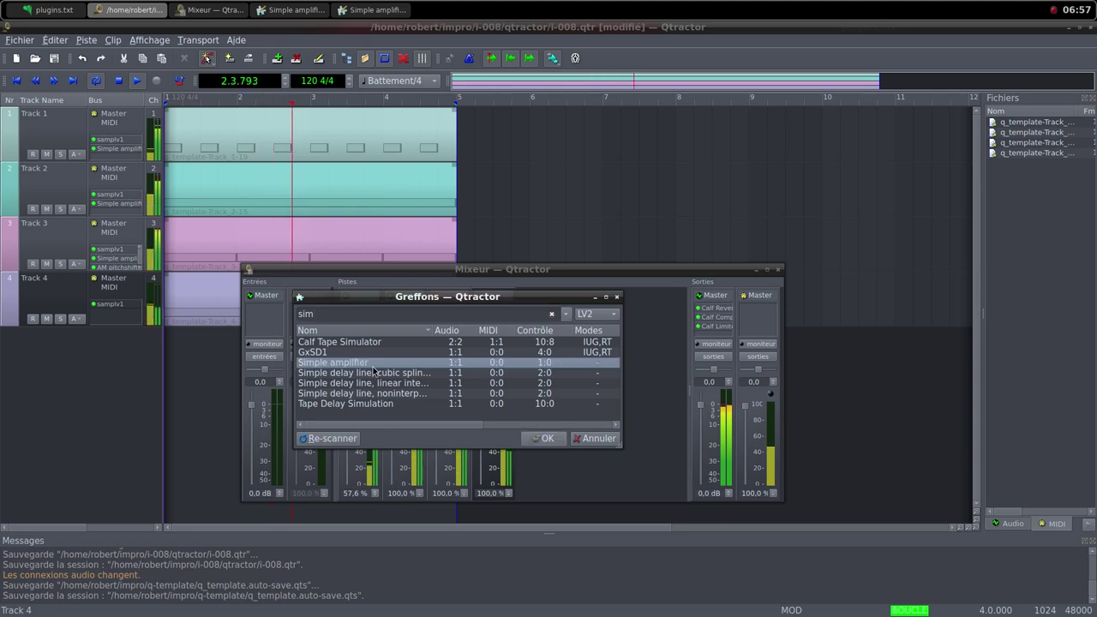
Set the Track 4 Simple amplifier's Amps gain to about 20.1 dB and close its window.
{"action": "left_click_drag", "start_coordinate": [547, 256], "coordinate": [555, 228]}
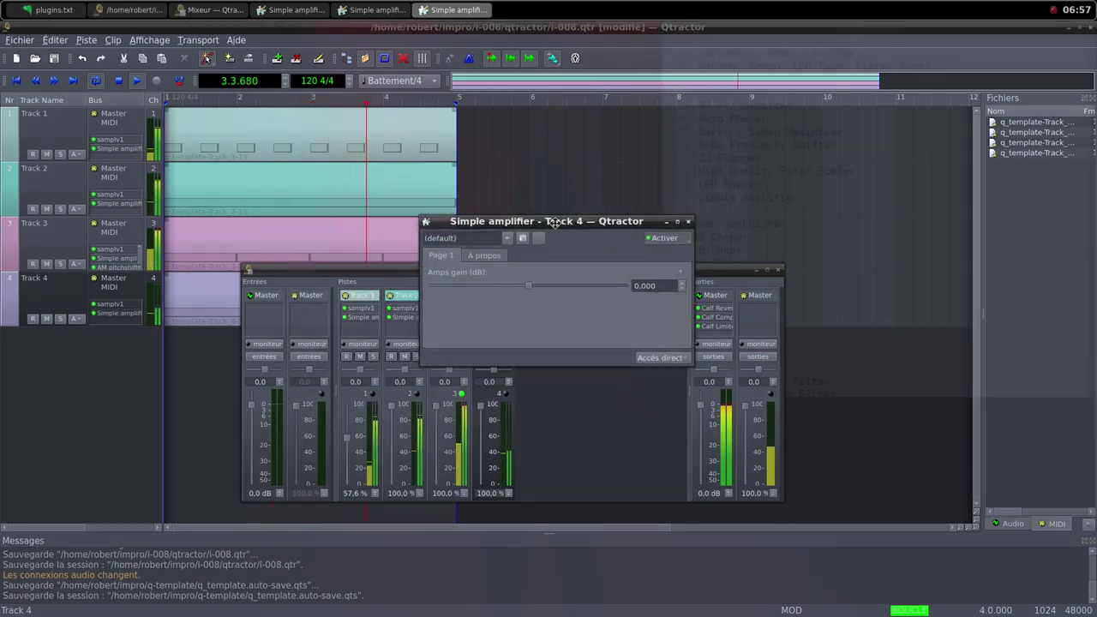
{"action": "left_click_drag", "start_coordinate": [529, 282], "coordinate": [557, 294]}
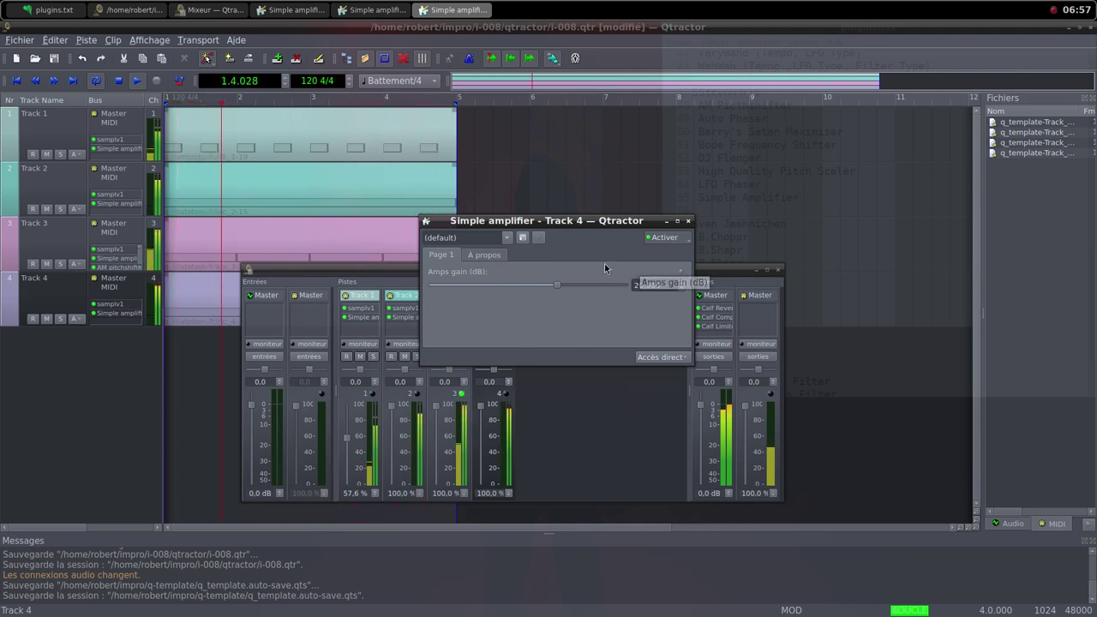
{"action": "left_click_drag", "start_coordinate": [559, 285], "coordinate": [555, 287]}
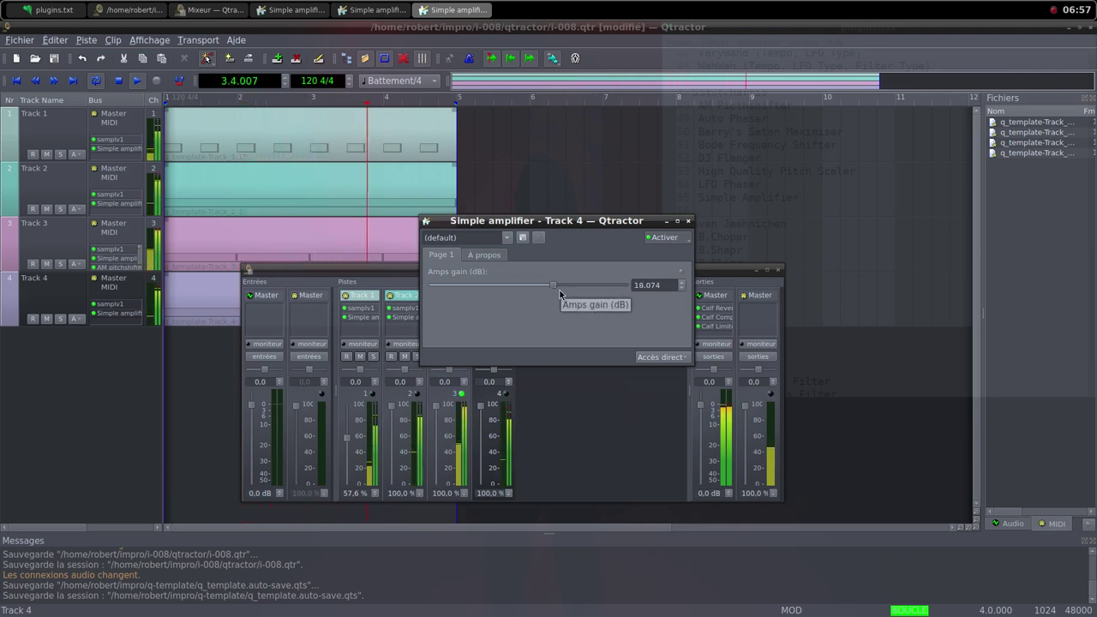
{"action": "left_click_drag", "start_coordinate": [557, 290], "coordinate": [559, 287]}
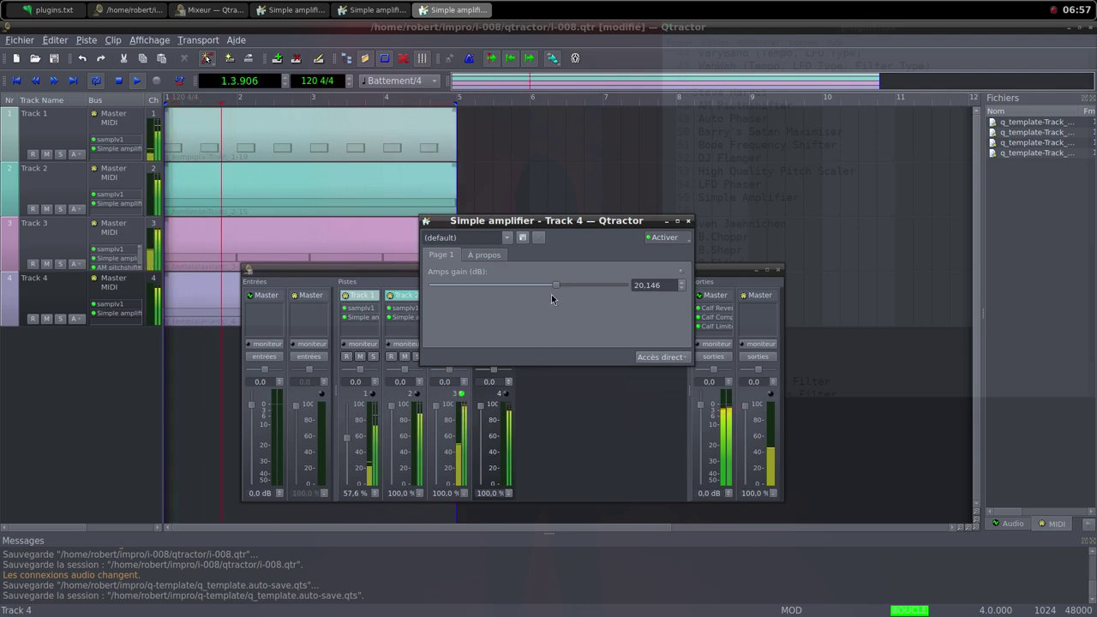
{"action": "left_click", "coordinate": [687, 220]}
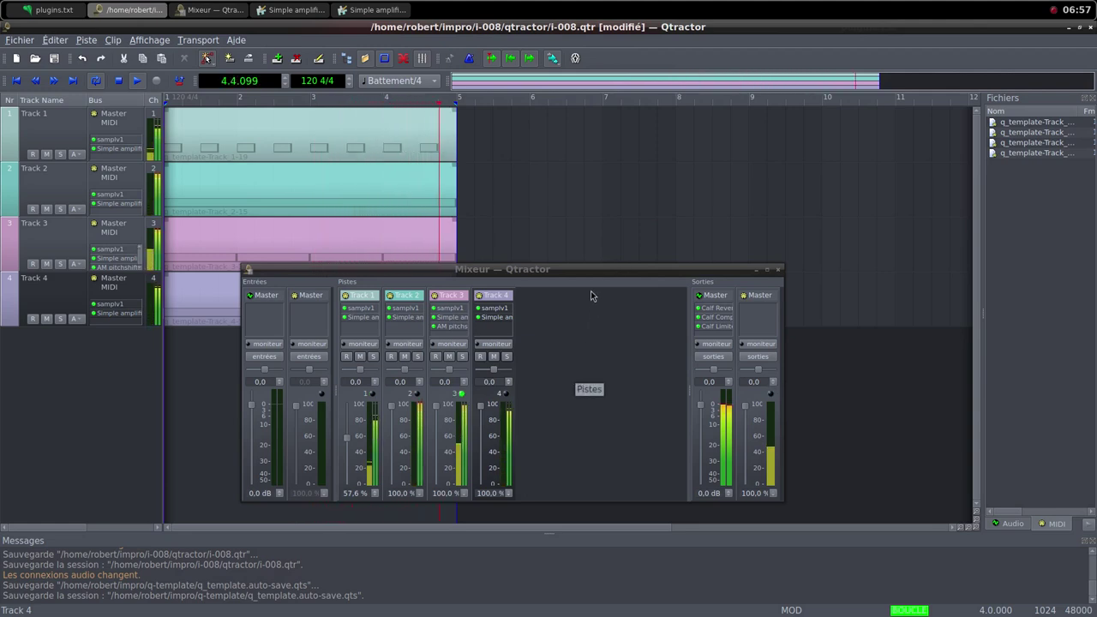
Switch to Freesound in Firefox, review the random sound Vocal_Percussion_KA_KA1.wav, and fetch another random sound.
{"action": "middle_click", "coordinate": [576, 7]}
{"action": "left_click", "coordinate": [579, 20]}
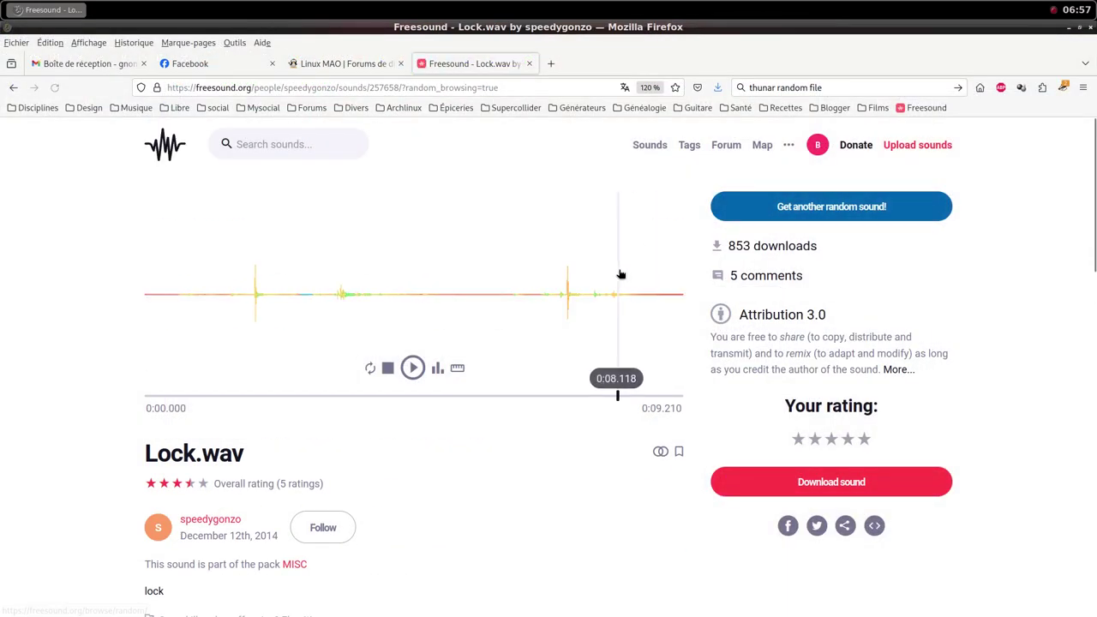
{"action": "left_click", "coordinate": [830, 210]}
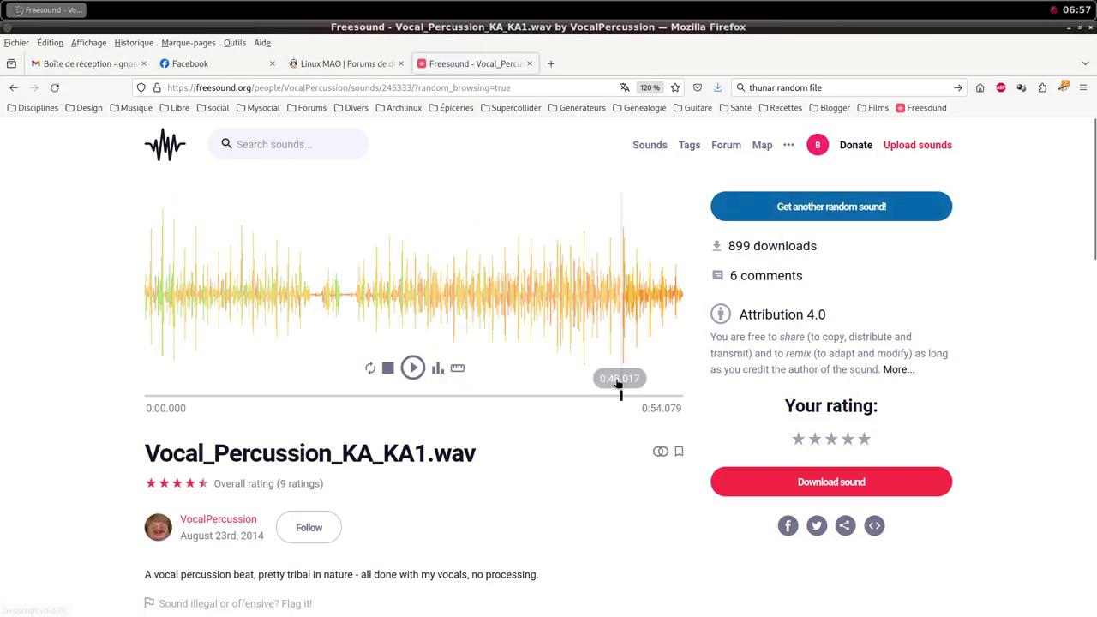
{"action": "scroll", "coordinate": [569, 480], "scroll_direction": "down", "scroll_amount": 2}
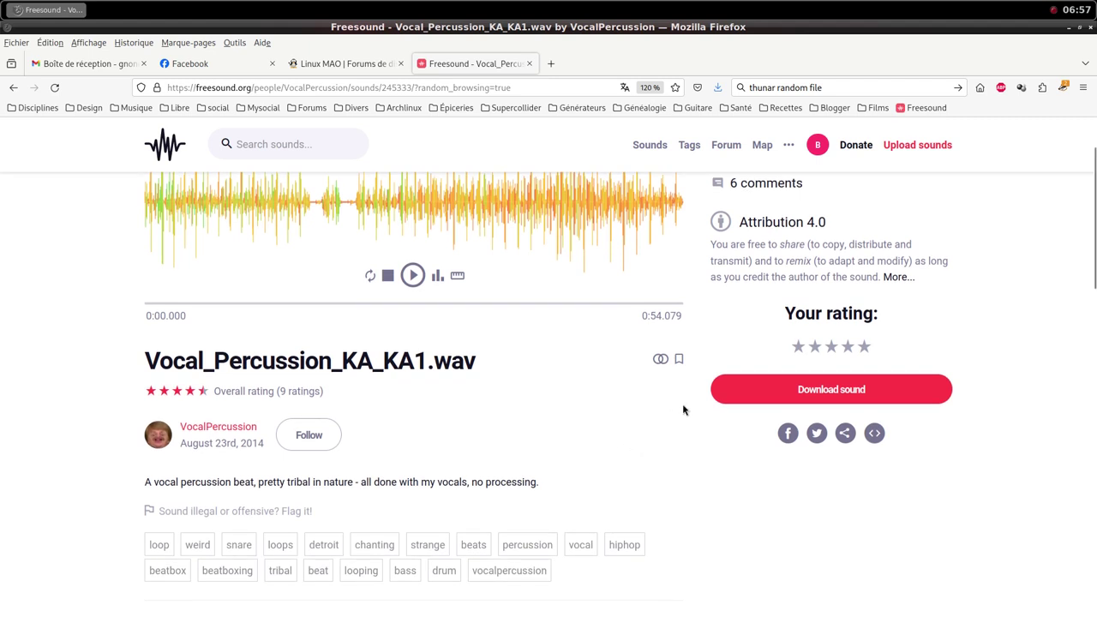
{"action": "scroll", "coordinate": [682, 410], "scroll_direction": "up", "scroll_amount": 2}
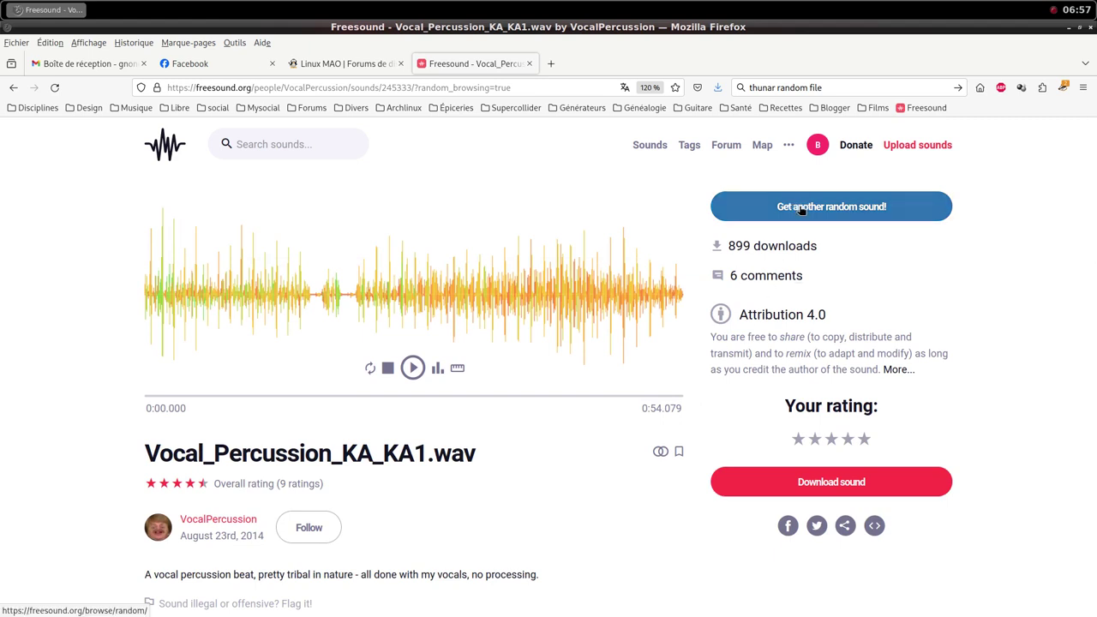
{"action": "scroll", "coordinate": [504, 458], "scroll_direction": "down", "scroll_amount": 2}
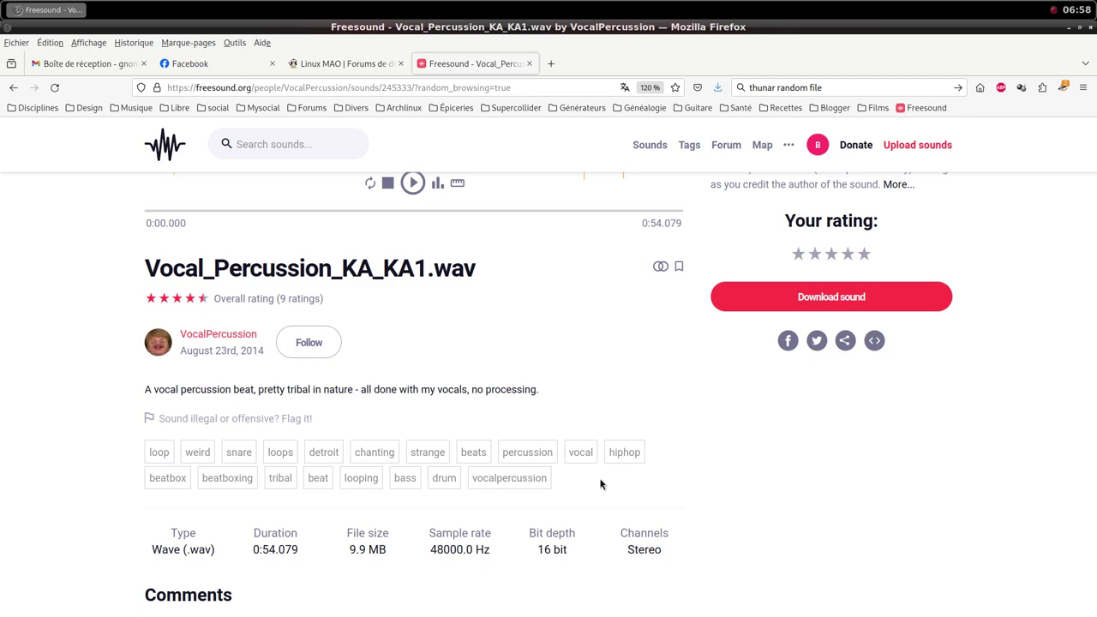
{"action": "scroll", "coordinate": [825, 296], "scroll_direction": "up", "scroll_amount": 2}
{"action": "left_click", "coordinate": [825, 216]}
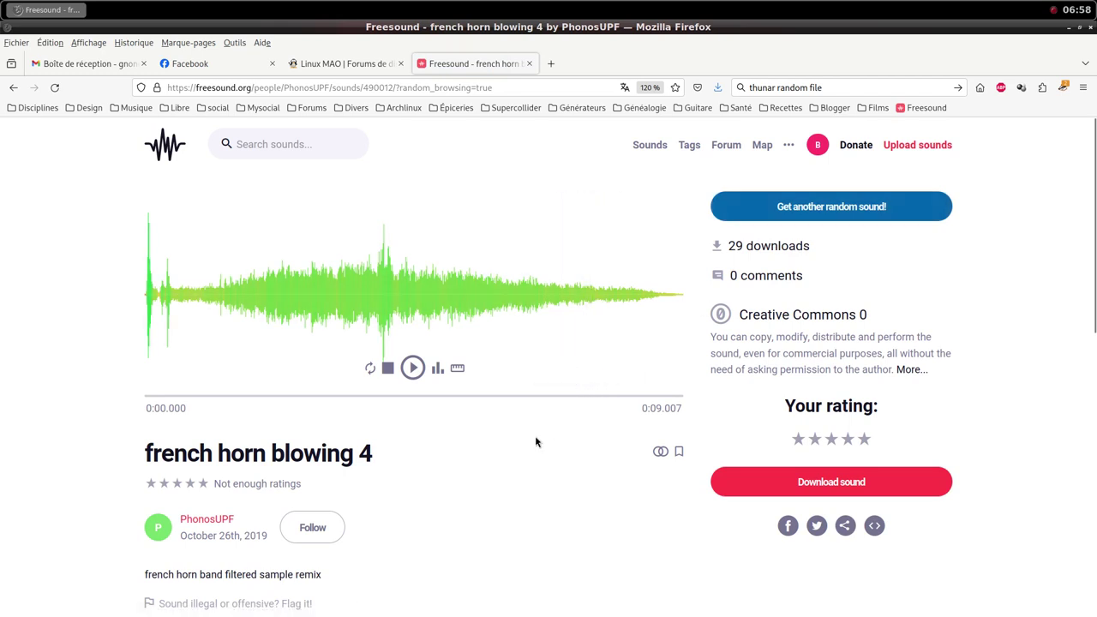
Download the "french horn blowing 4" sound as a WAV file into the i-008 samples folder.
{"action": "scroll", "coordinate": [535, 442], "scroll_direction": "down", "scroll_amount": 1}
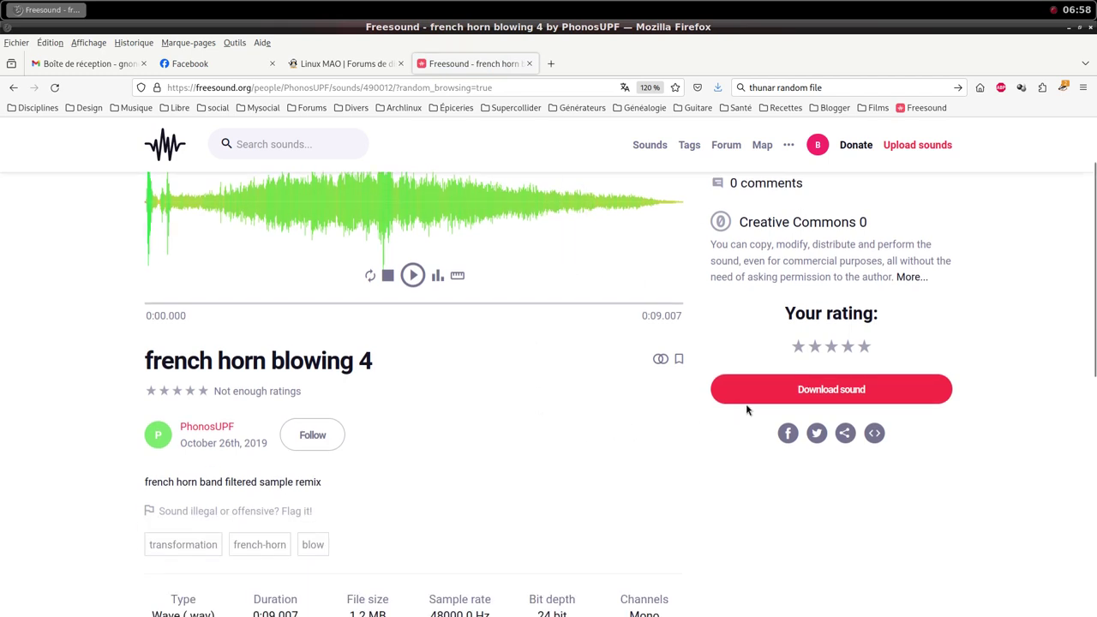
{"action": "scroll", "coordinate": [789, 403], "scroll_direction": "up", "scroll_amount": 1}
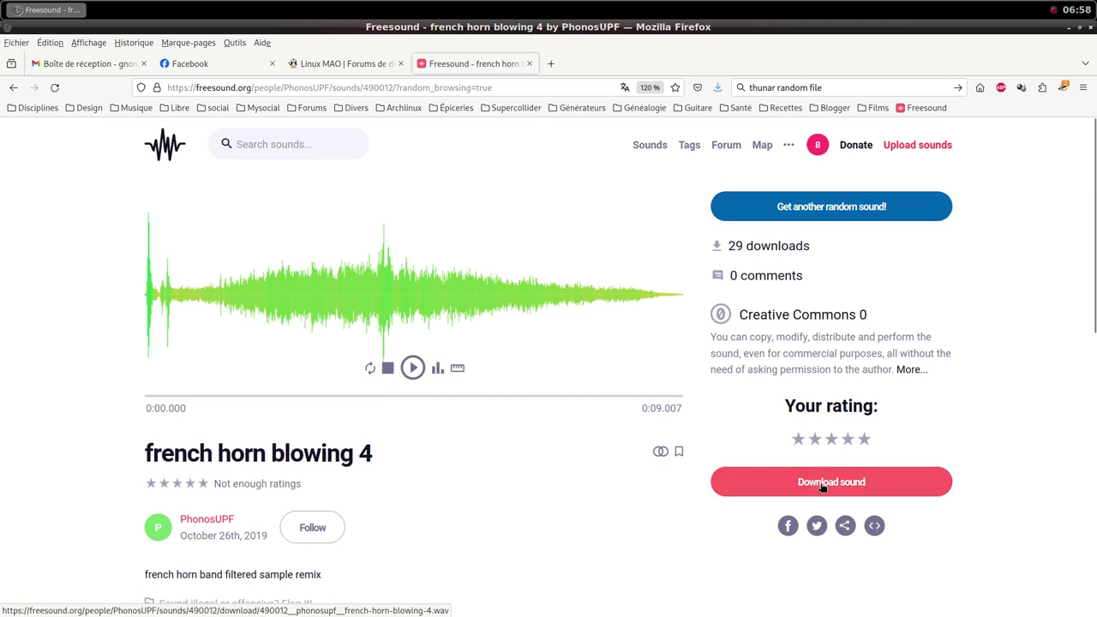
{"action": "left_click", "coordinate": [821, 484]}
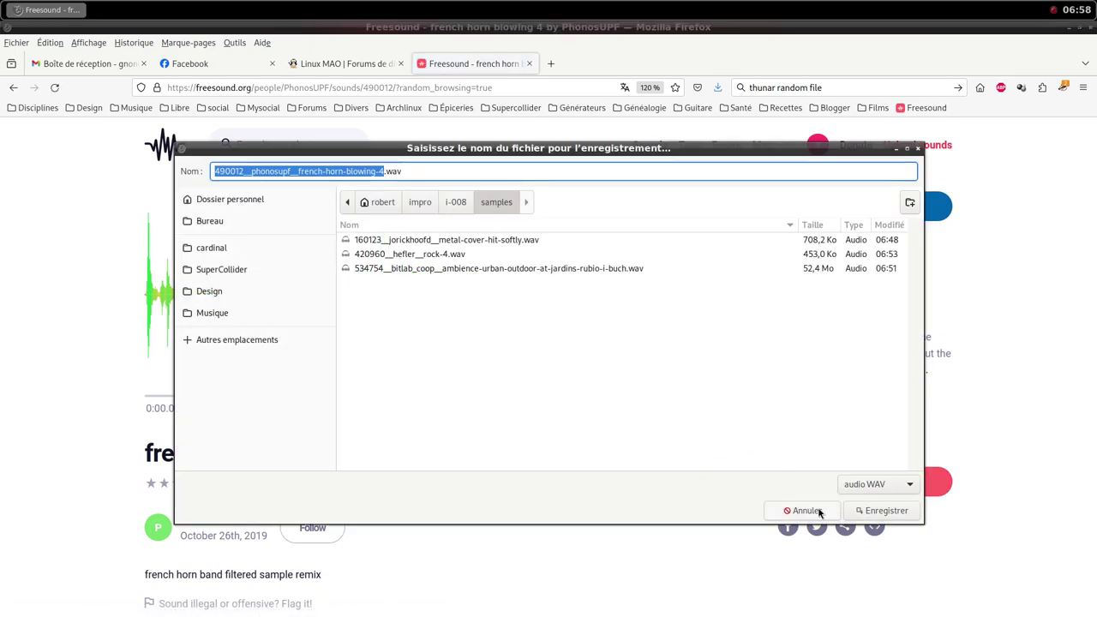
{"action": "left_click", "coordinate": [883, 511]}
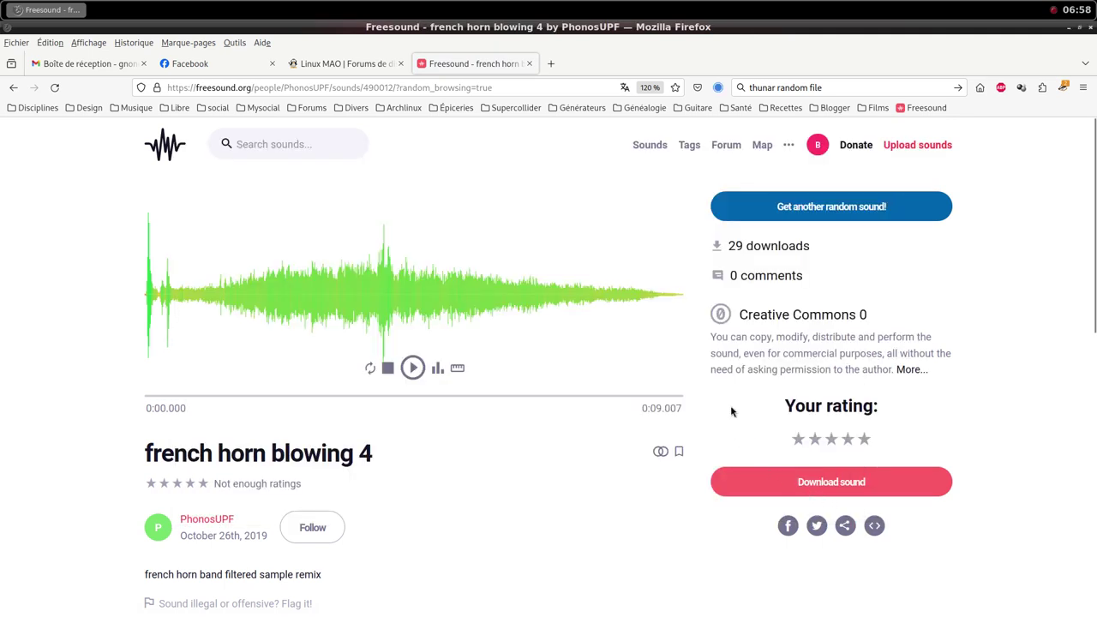
Switch back to Qtractor, start a new MIDI track named Track 5, and add samplv1 by filtering the plugin list with "sam".
{"action": "middle_click", "coordinate": [497, 3]}
{"action": "left_click", "coordinate": [521, 104]}
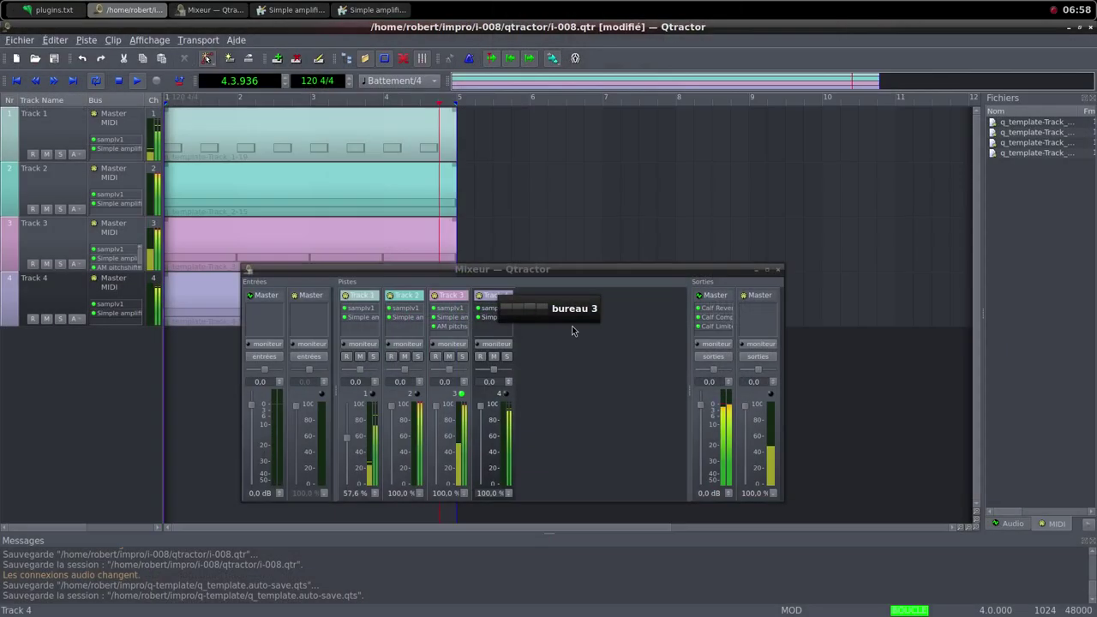
{"action": "right_click", "coordinate": [563, 366]}
{"action": "left_click", "coordinate": [578, 374]}
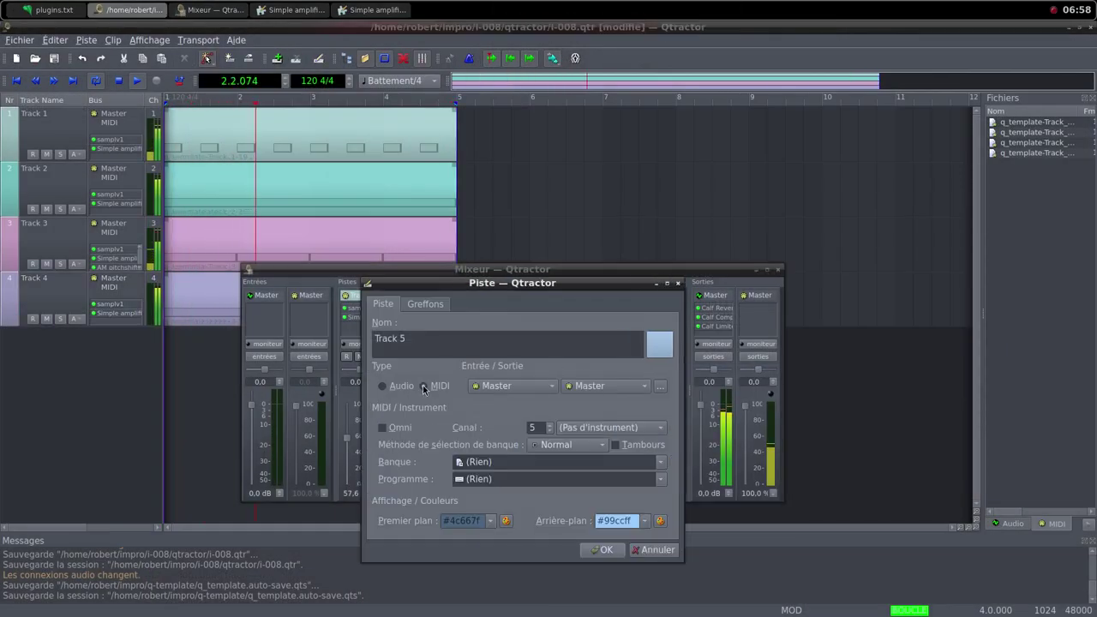
{"action": "left_click", "coordinate": [426, 304]}
{"action": "left_click", "coordinate": [641, 328]}
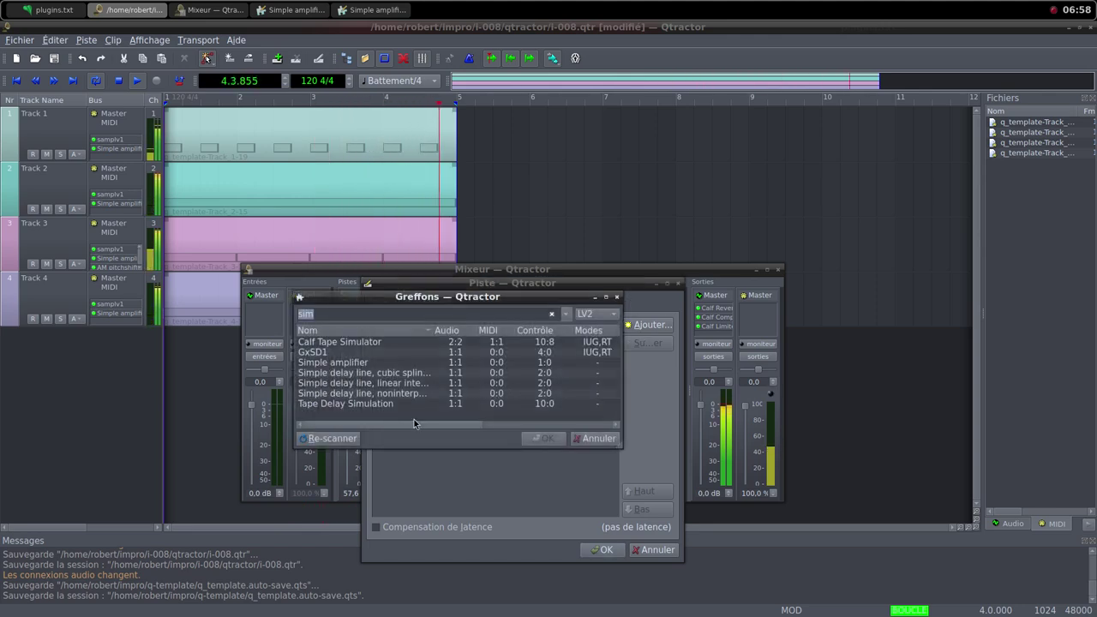
{"action": "type", "text": "sam"}
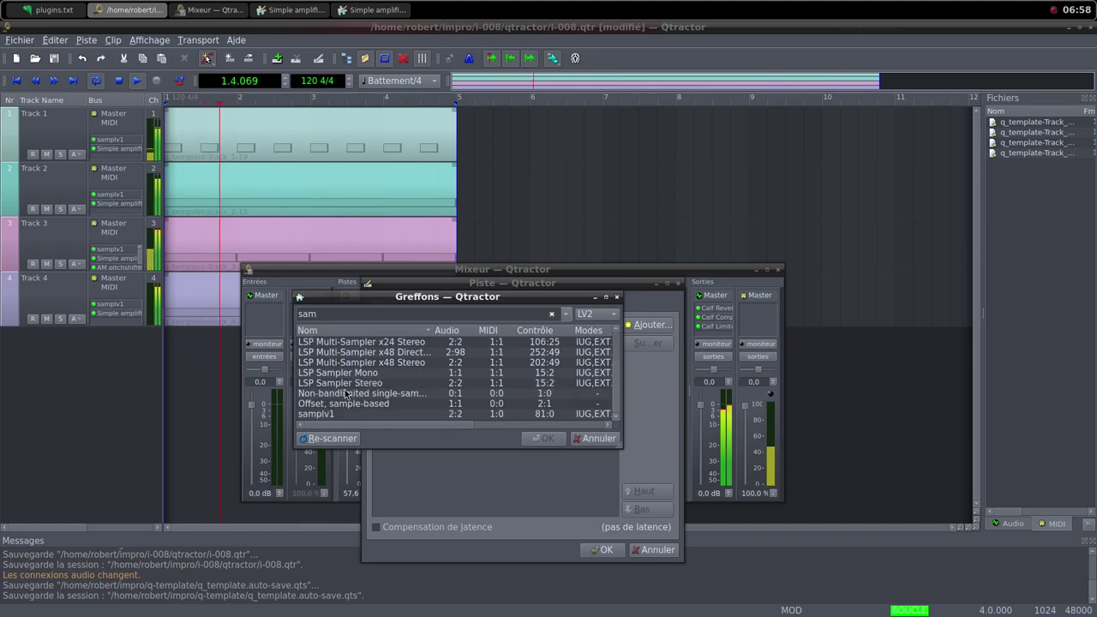
{"action": "double_click", "coordinate": [349, 414]}
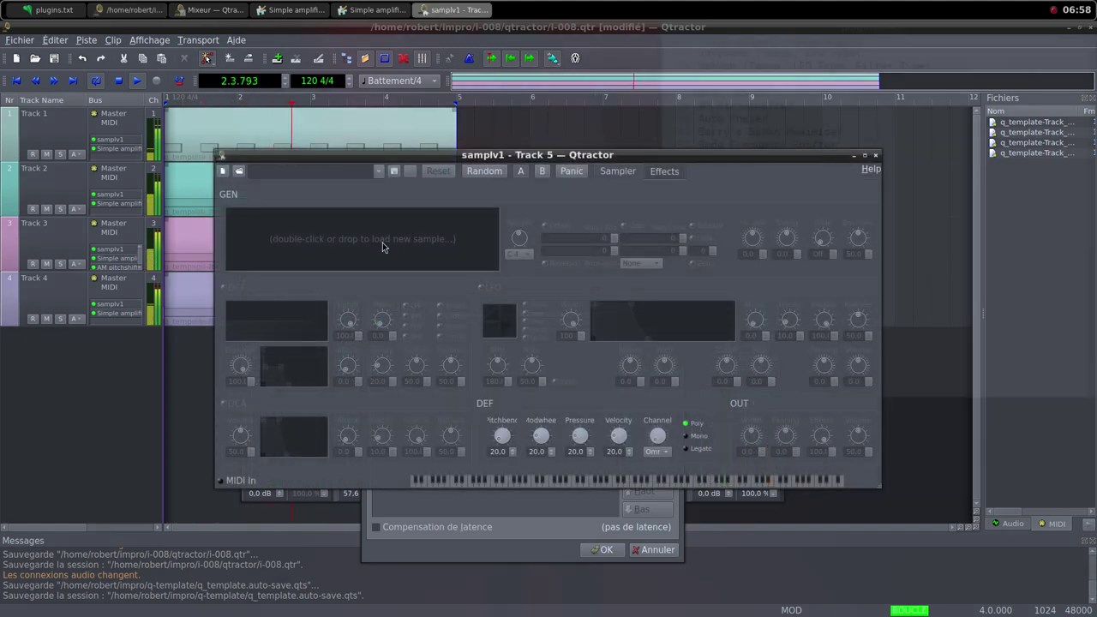
Load the french-horn-blowing-4.wav sample into samplv1 with DCA and OUT volumes at 0, and confirm creating Track 5.
{"action": "double_click", "coordinate": [384, 247]}
{"action": "left_click", "coordinate": [516, 262]}
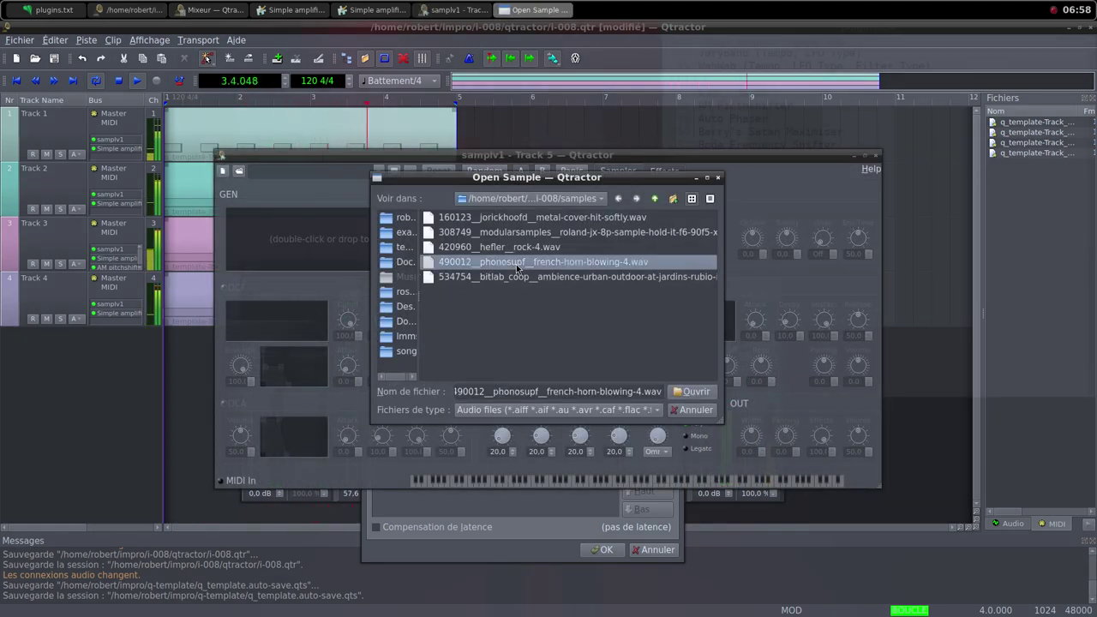
{"action": "left_click", "coordinate": [691, 392]}
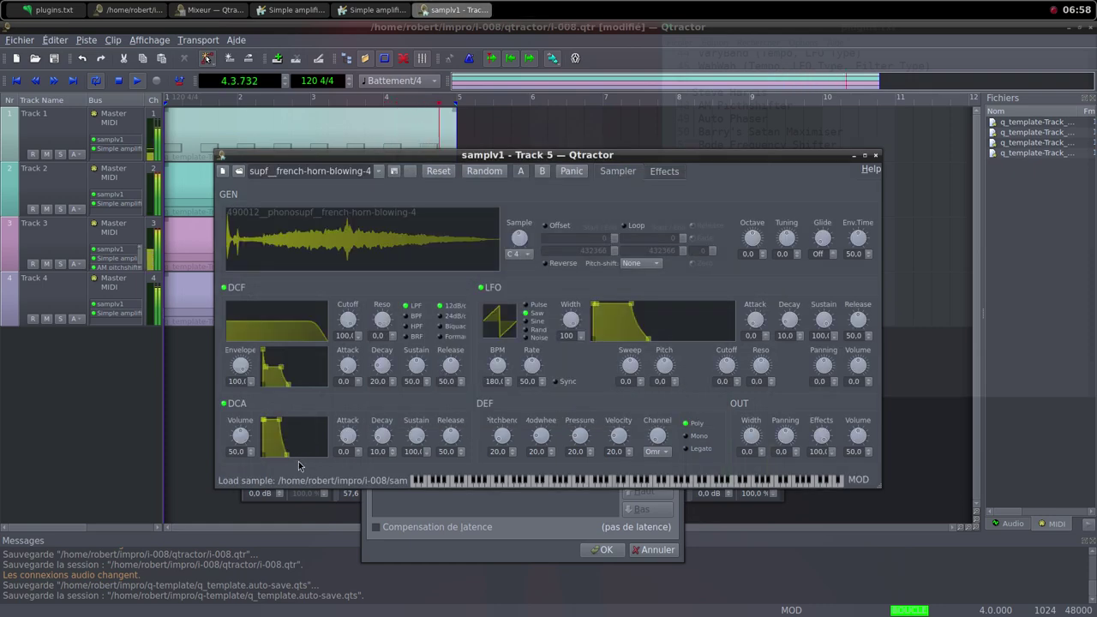
{"action": "left_click_drag", "start_coordinate": [241, 437], "coordinate": [244, 480]}
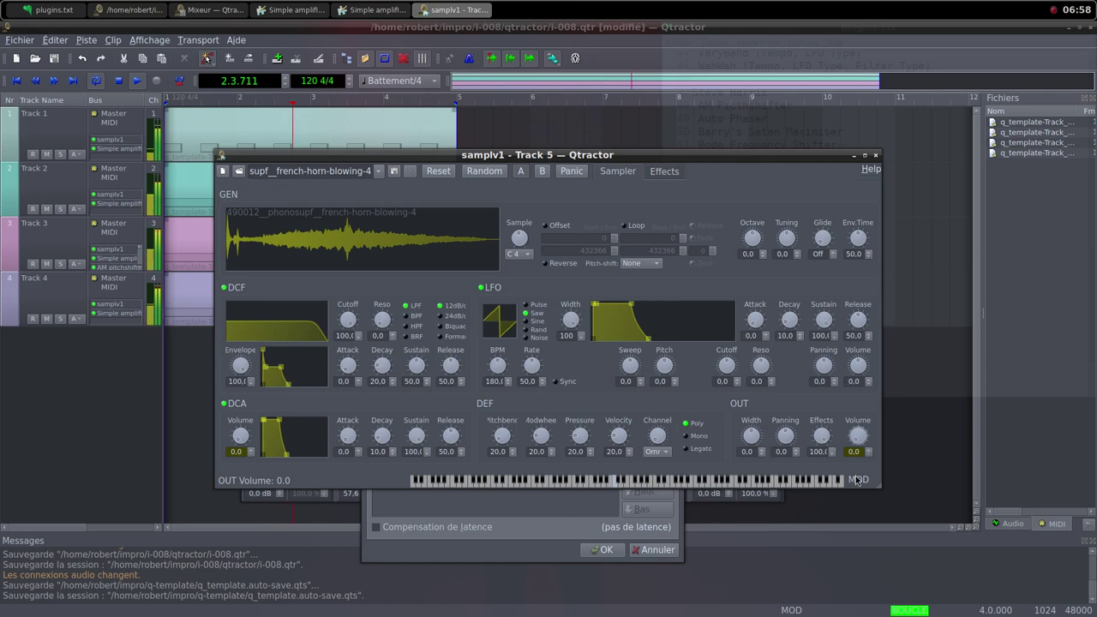
{"action": "left_click", "coordinate": [875, 156]}
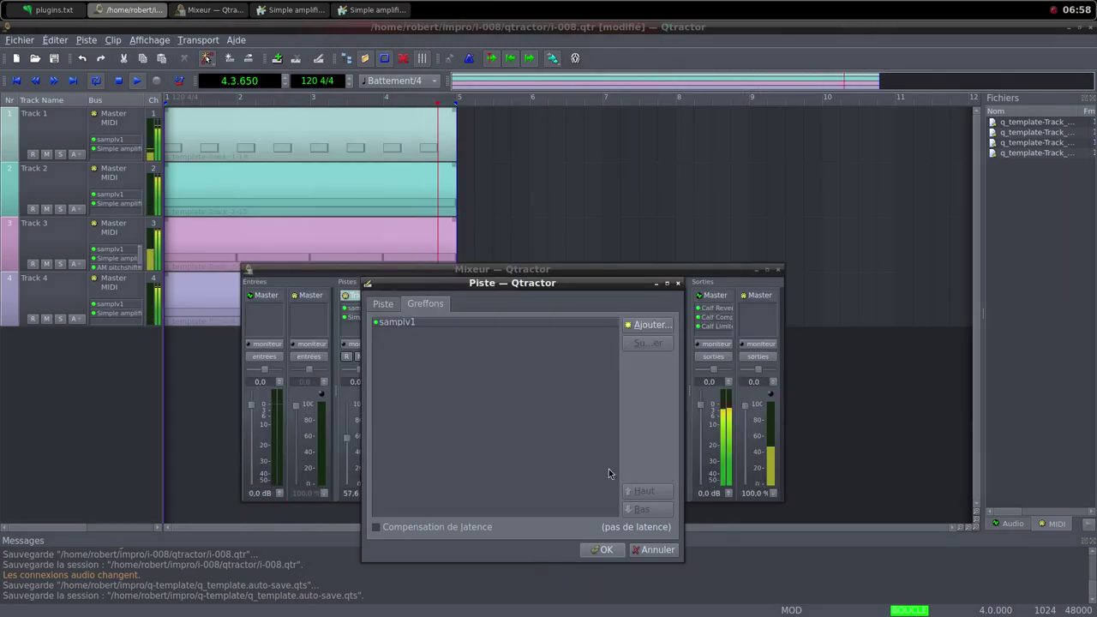
{"action": "left_click", "coordinate": [606, 550]}
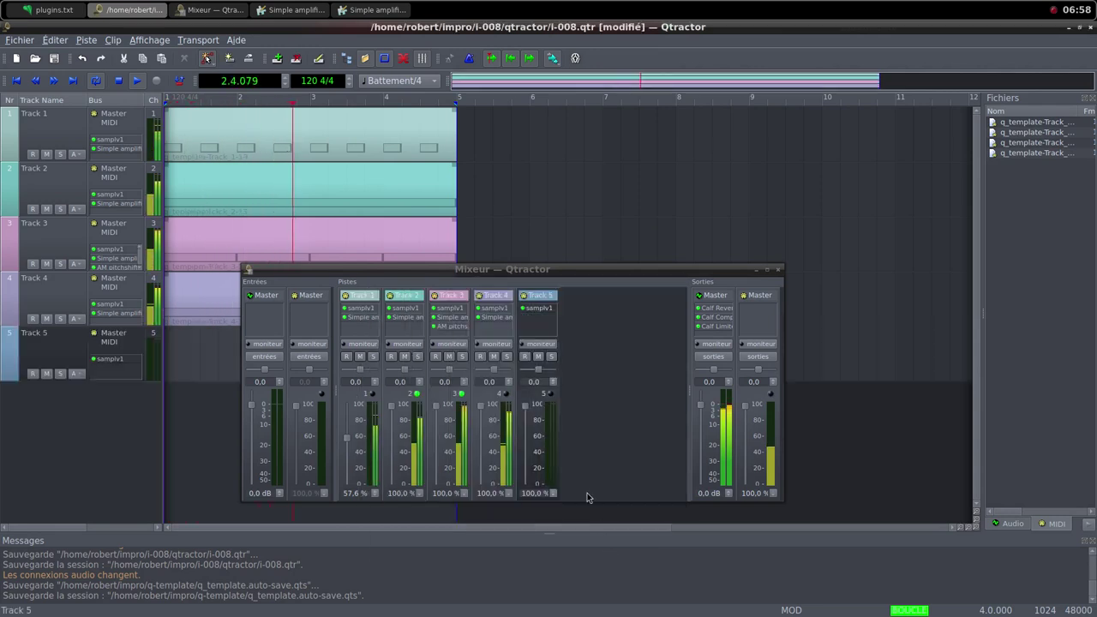
Lower Track 4's mixer volume to 0 % and delete the long C4 note from its MIDI clip.
{"action": "left_click_drag", "start_coordinate": [483, 412], "coordinate": [486, 498]}
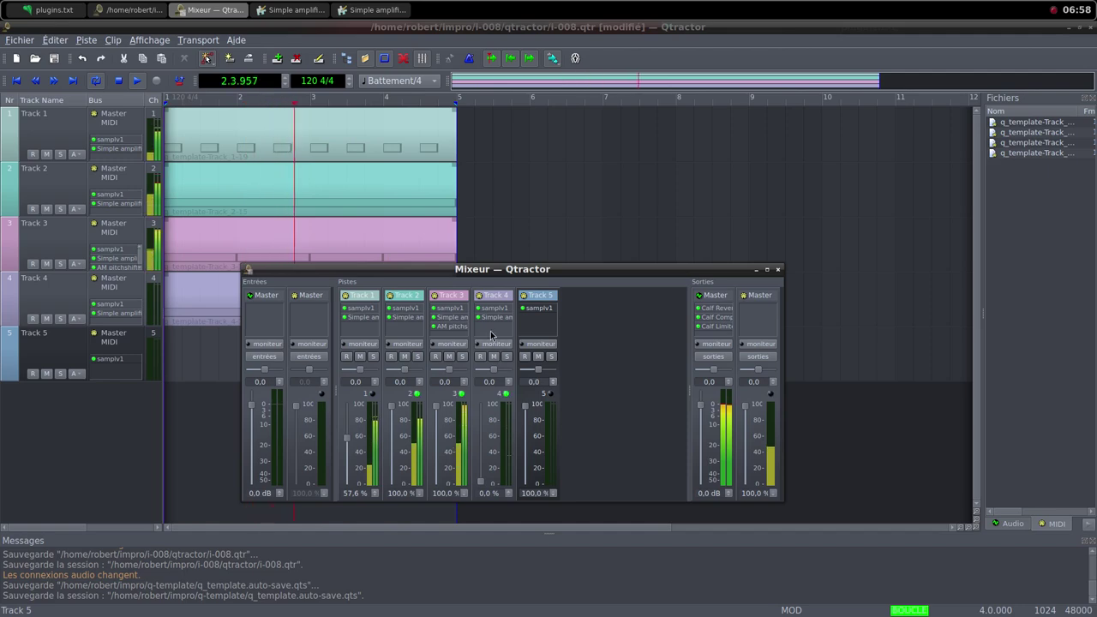
{"action": "left_click", "coordinate": [201, 296]}
{"action": "double_click", "coordinate": [201, 296]}
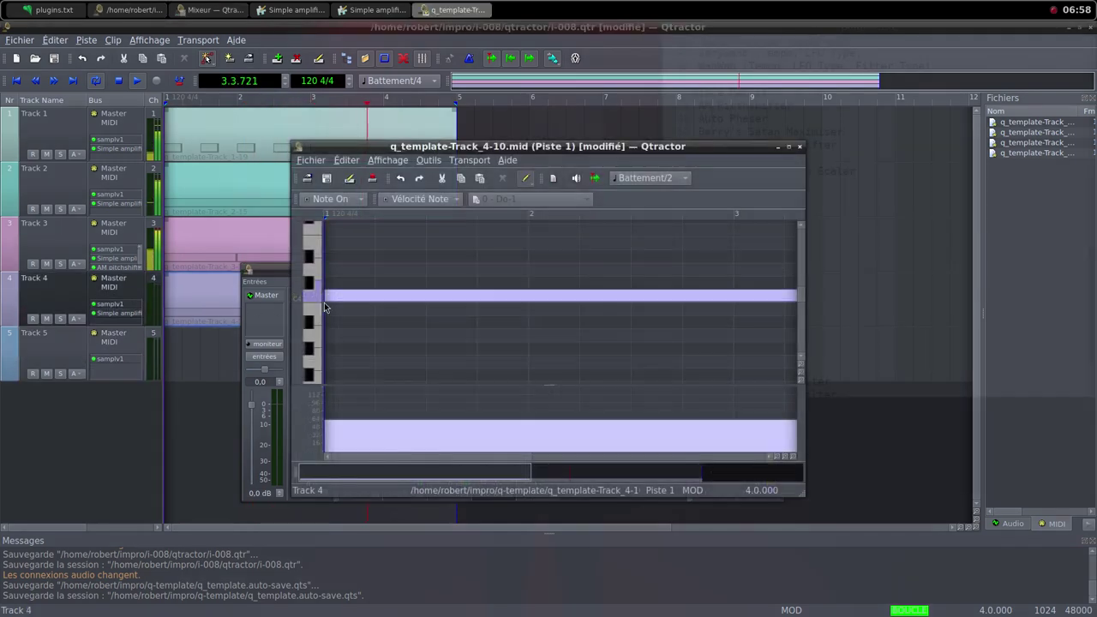
{"action": "left_click", "coordinate": [789, 148]}
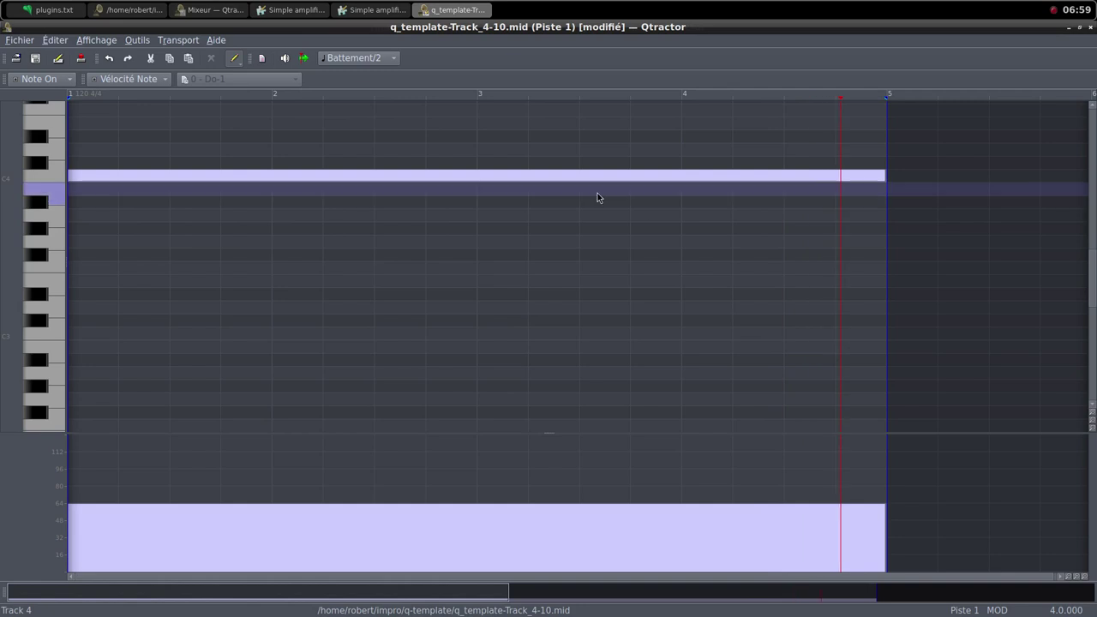
{"action": "left_click", "coordinate": [565, 177]}
{"action": "key", "text": "Delete"}
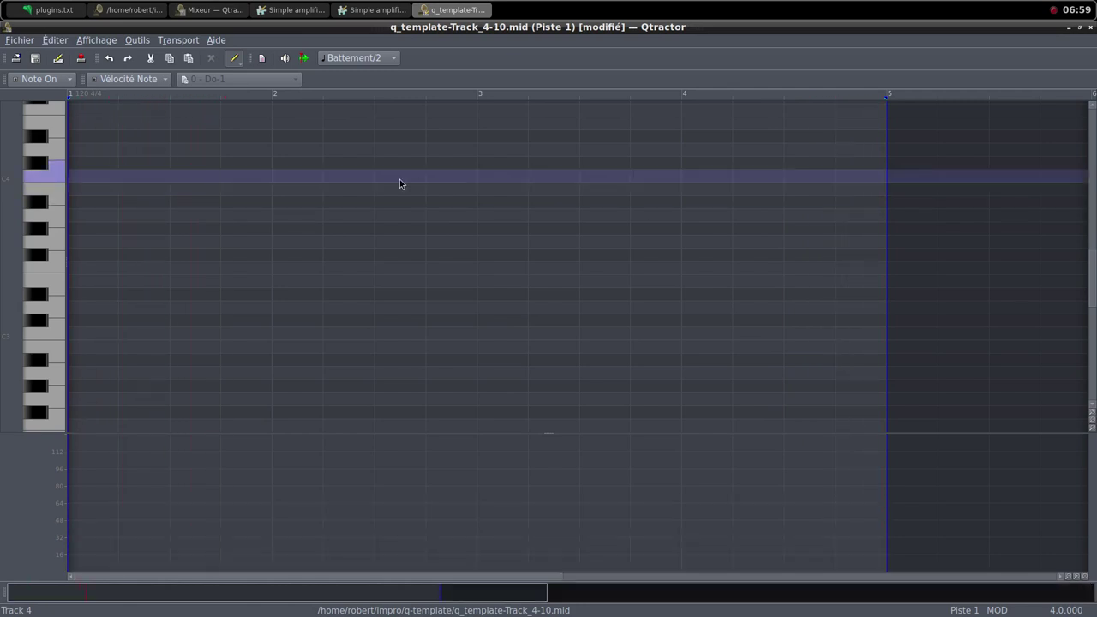
Fill Track 4's four-bar clip with one-beat notes alternating between C4 and B3, and close the clip editor.
{"action": "left_click_drag", "start_coordinate": [91, 178], "coordinate": [118, 176]}
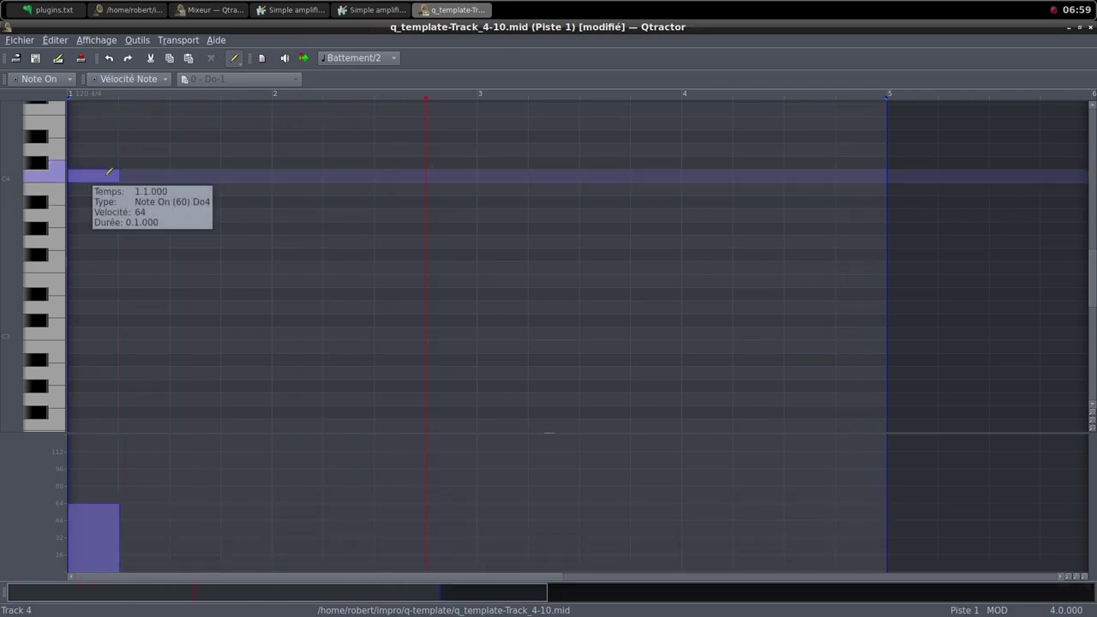
{"action": "scroll", "coordinate": [141, 156], "scroll_direction": "up", "scroll_amount": 3}
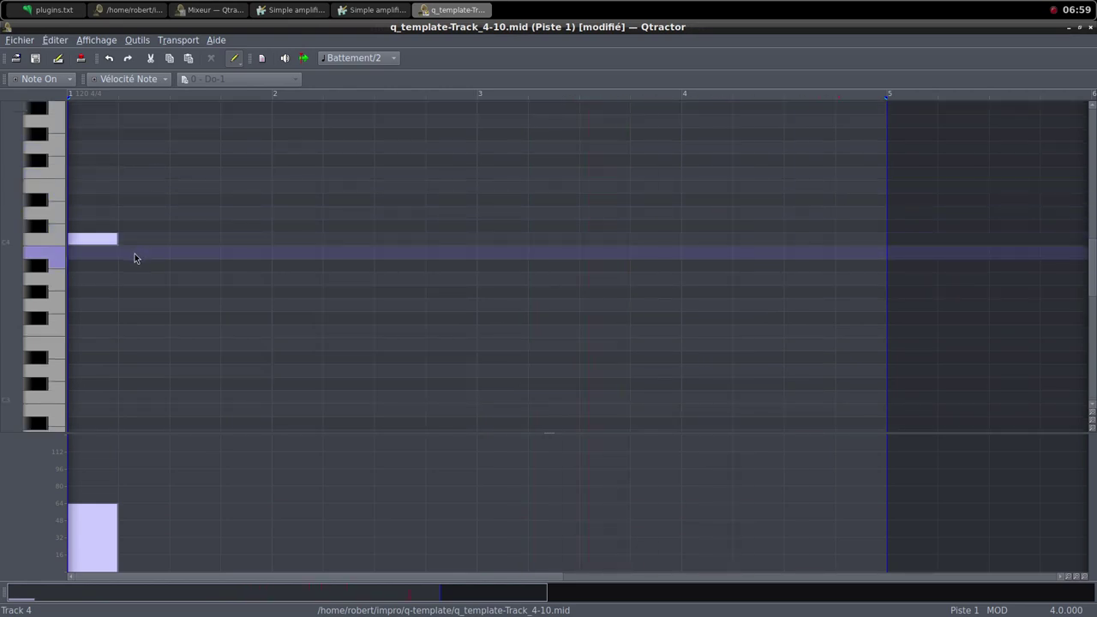
{"action": "mouse_move", "coordinate": [121, 253]}
{"action": "left_mouse_down"}
{"action": "mouse_move", "coordinate": [203, 237]}
{"action": "mouse_move", "coordinate": [251, 251]}
{"action": "mouse_move", "coordinate": [307, 238]}
{"action": "mouse_move", "coordinate": [339, 252]}
{"action": "mouse_move", "coordinate": [410, 239]}
{"action": "mouse_move", "coordinate": [467, 252]}
{"action": "mouse_move", "coordinate": [525, 239]}
{"action": "mouse_move", "coordinate": [577, 258]}
{"action": "mouse_move", "coordinate": [590, 238]}
{"action": "mouse_move", "coordinate": [629, 241]}
{"action": "mouse_move", "coordinate": [637, 257]}
{"action": "mouse_move", "coordinate": [728, 239]}
{"action": "mouse_move", "coordinate": [776, 254]}
{"action": "mouse_move", "coordinate": [791, 237]}
{"action": "mouse_move", "coordinate": [809, 240]}
{"action": "left_mouse_up"}
{"action": "key", "text": "ctrl+z"}
{"action": "key", "text": "ctrl+z"}
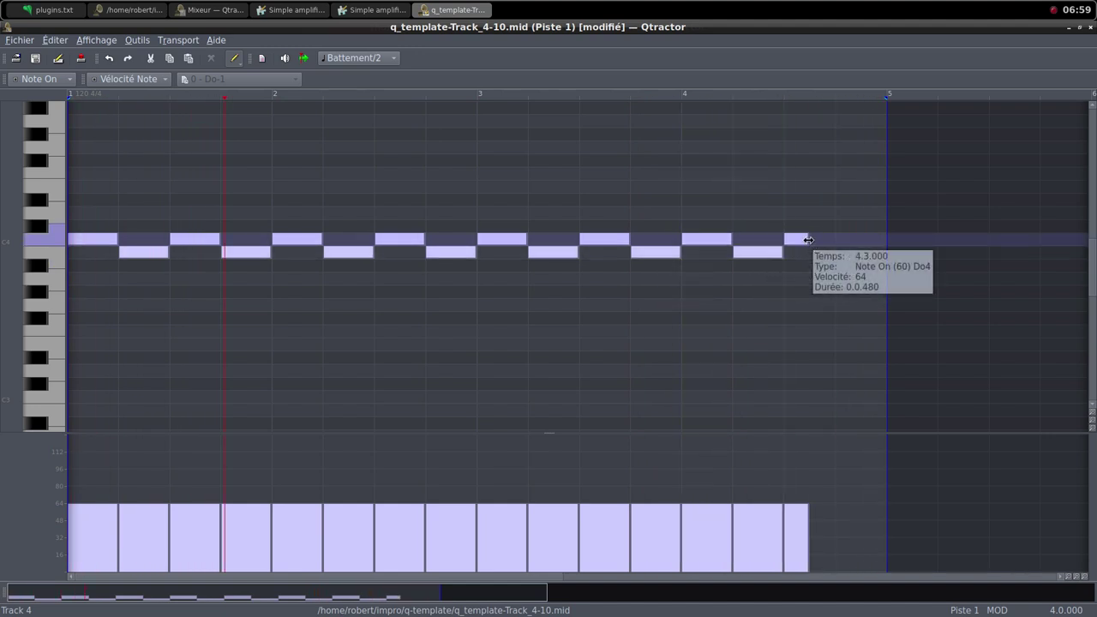
{"action": "left_click", "coordinate": [798, 240]}
{"action": "key", "text": "Delete"}
{"action": "left_click_drag", "start_coordinate": [796, 241], "coordinate": [883, 254]}
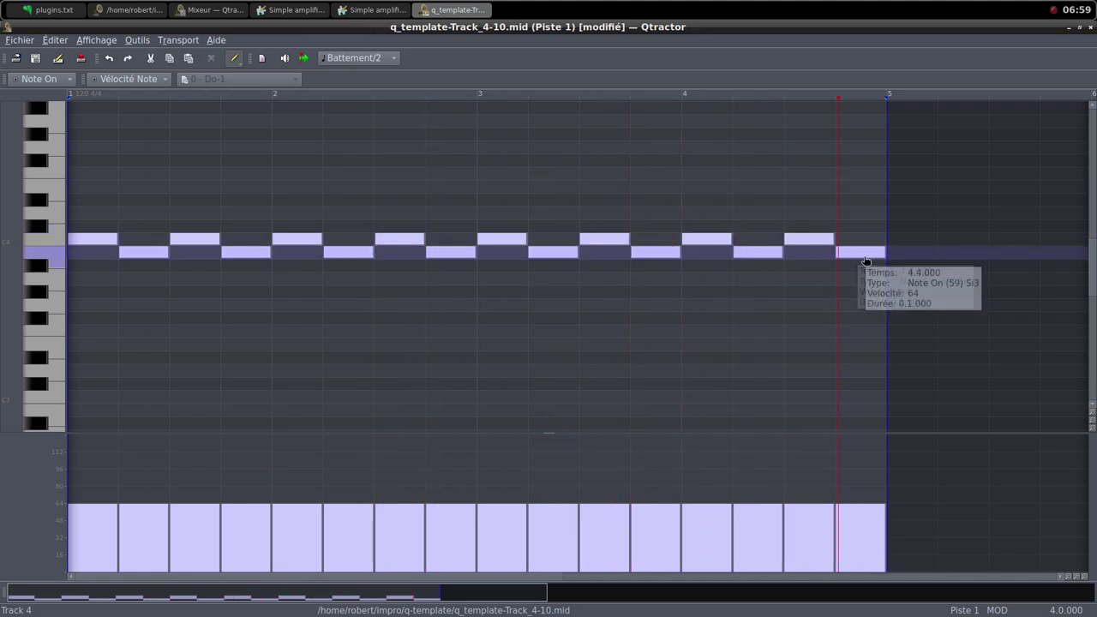
{"action": "left_click", "coordinate": [1080, 27]}
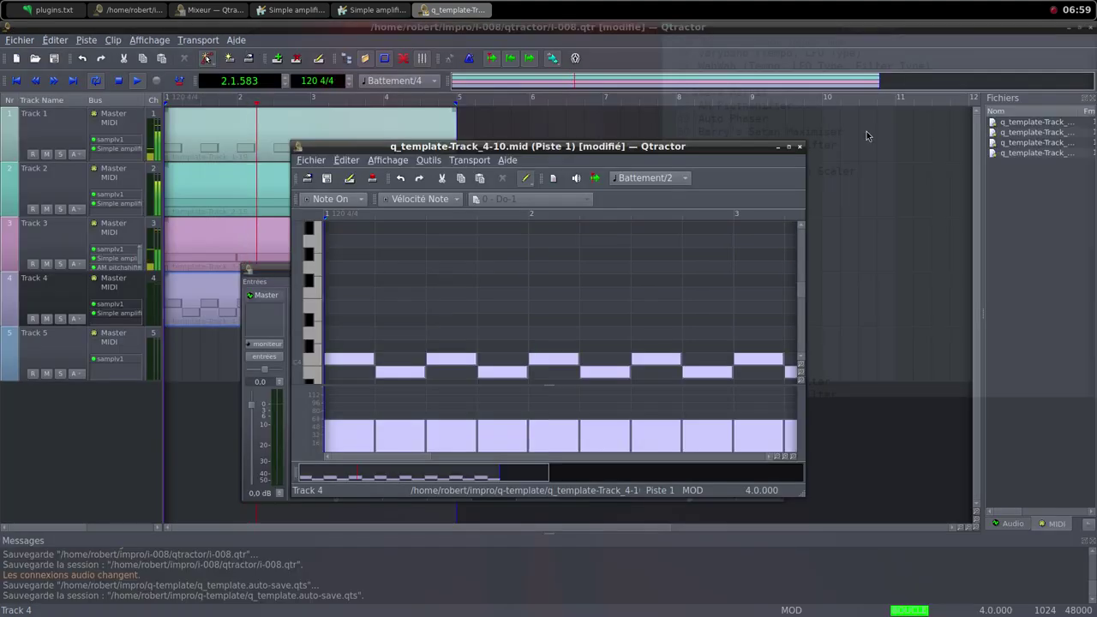
{"action": "left_click", "coordinate": [798, 146]}
Balance Track 4 by raising its mixer volume to 99.2 % and setting its Simple amplifier gain to 13.916 dB.
{"action": "left_click", "coordinate": [481, 482]}
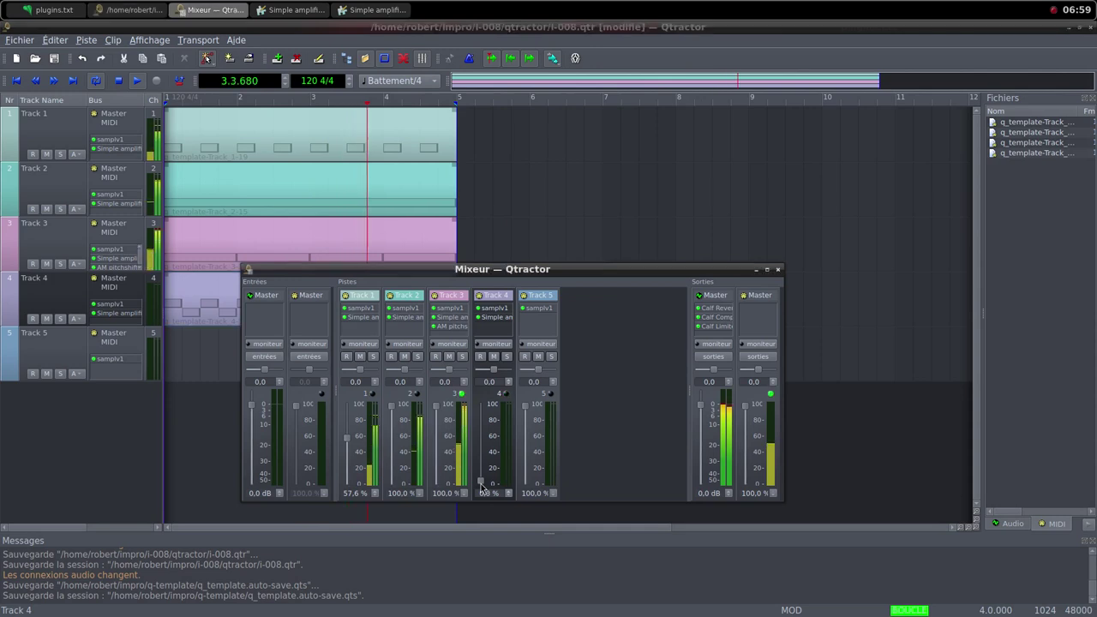
{"action": "left_click_drag", "start_coordinate": [481, 483], "coordinate": [481, 448]}
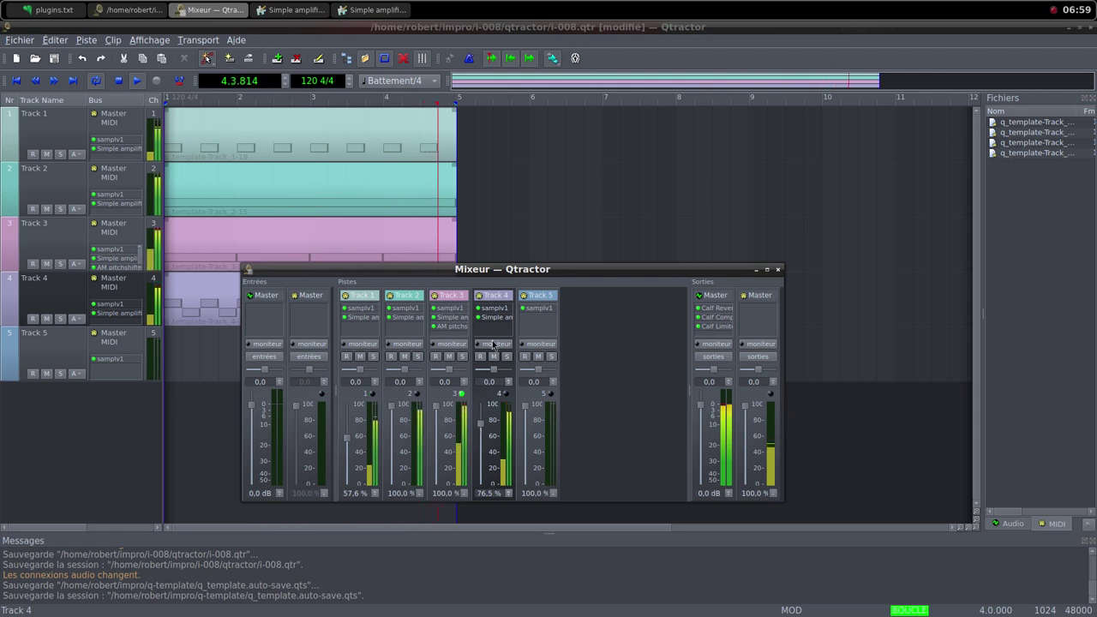
{"action": "double_click", "coordinate": [494, 317]}
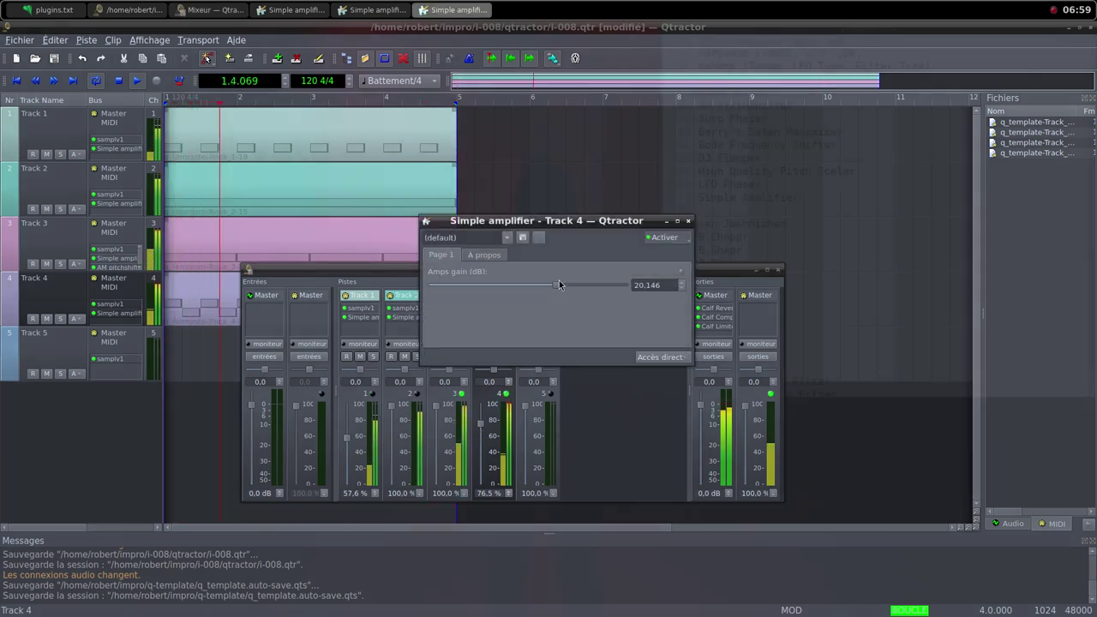
{"action": "left_click_drag", "start_coordinate": [558, 287], "coordinate": [554, 288]}
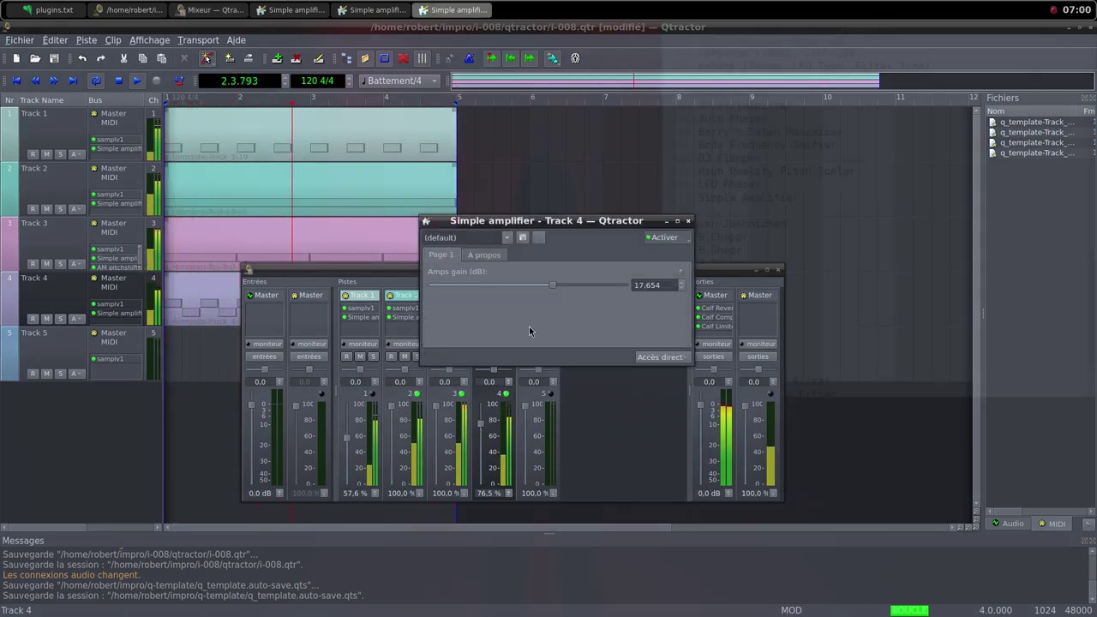
{"action": "left_click_drag", "start_coordinate": [483, 429], "coordinate": [481, 420]}
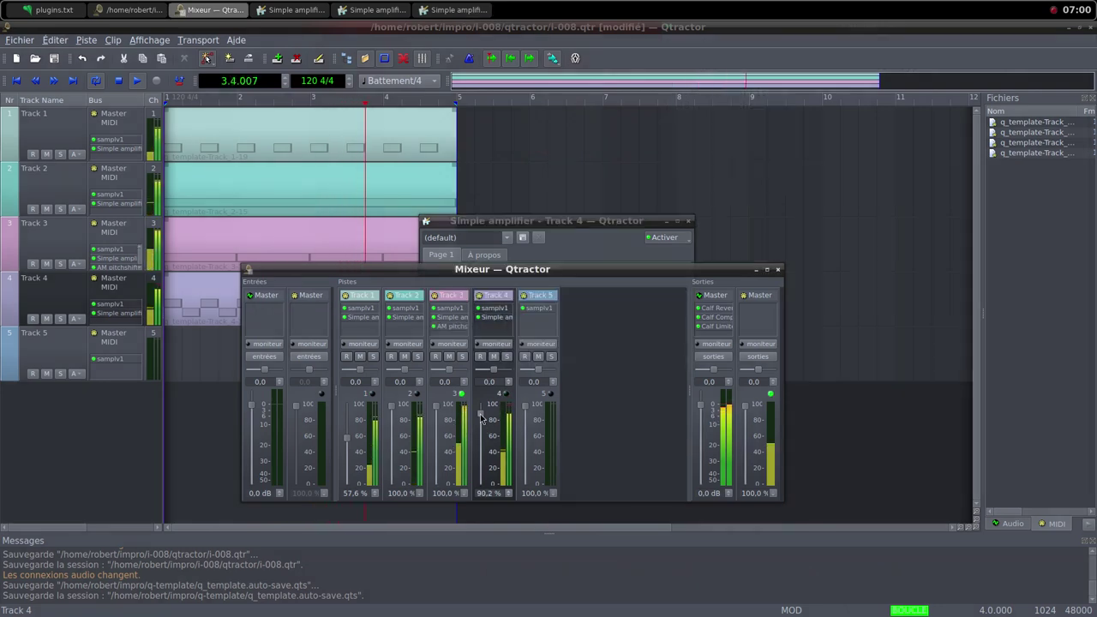
{"action": "left_click", "coordinate": [576, 224]}
{"action": "left_click_drag", "start_coordinate": [558, 288], "coordinate": [550, 287]}
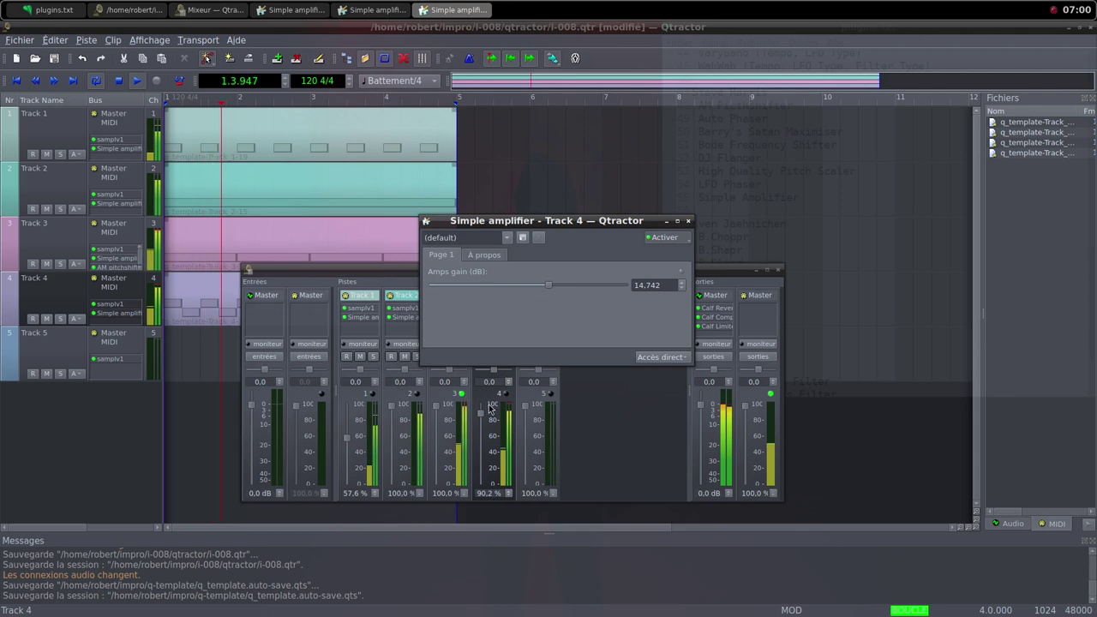
{"action": "left_click_drag", "start_coordinate": [483, 420], "coordinate": [483, 414]}
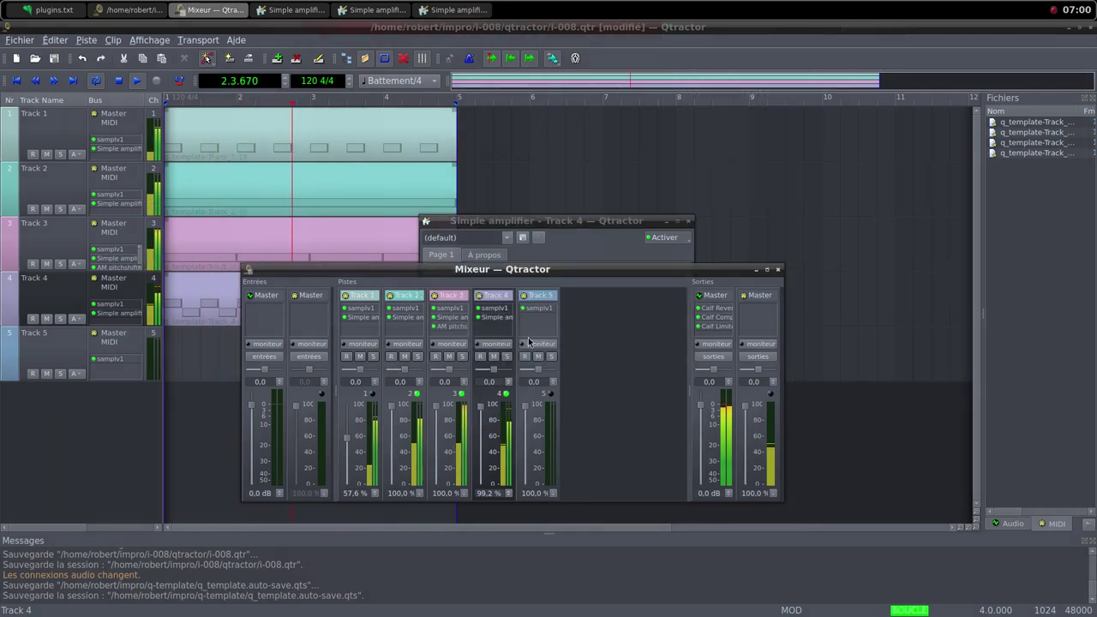
{"action": "left_click", "coordinate": [576, 226]}
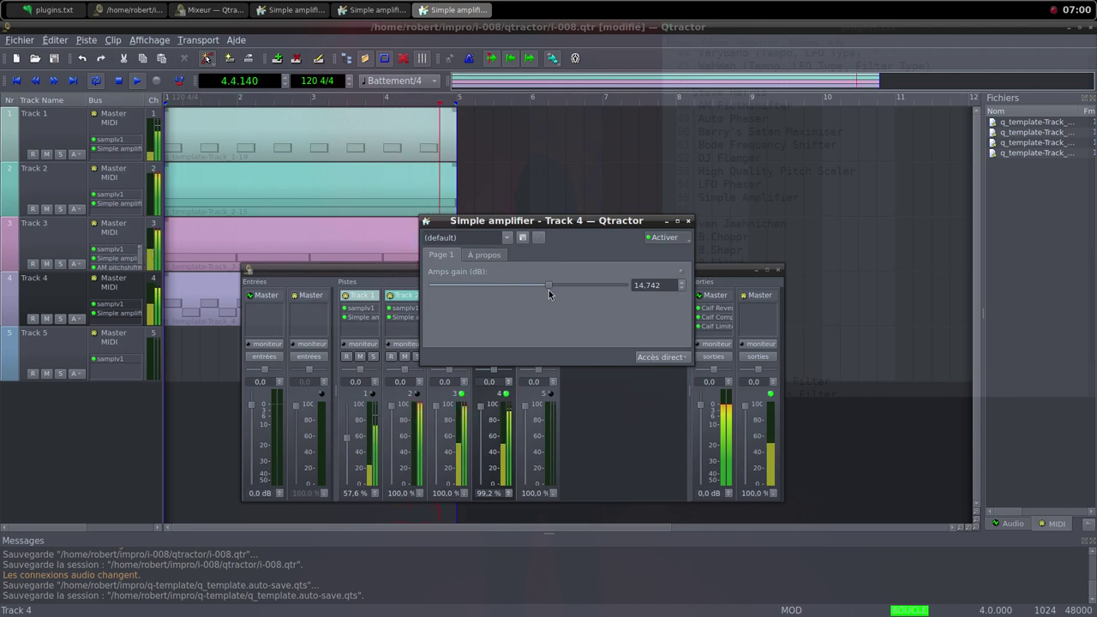
{"action": "left_click_drag", "start_coordinate": [546, 290], "coordinate": [547, 290]}
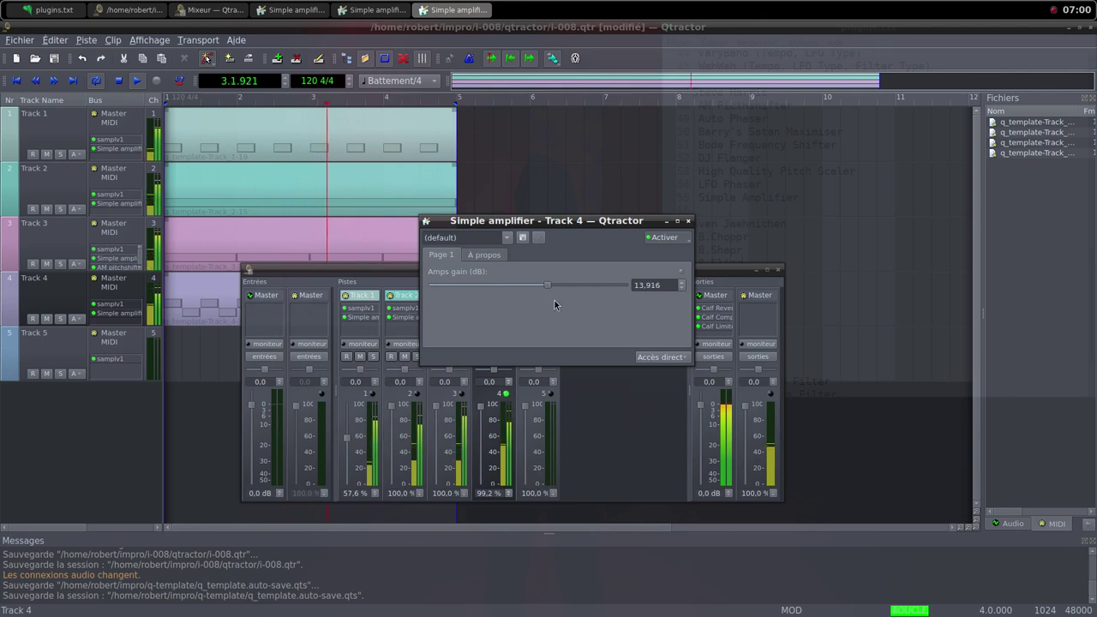
{"action": "left_click", "coordinate": [688, 220]}
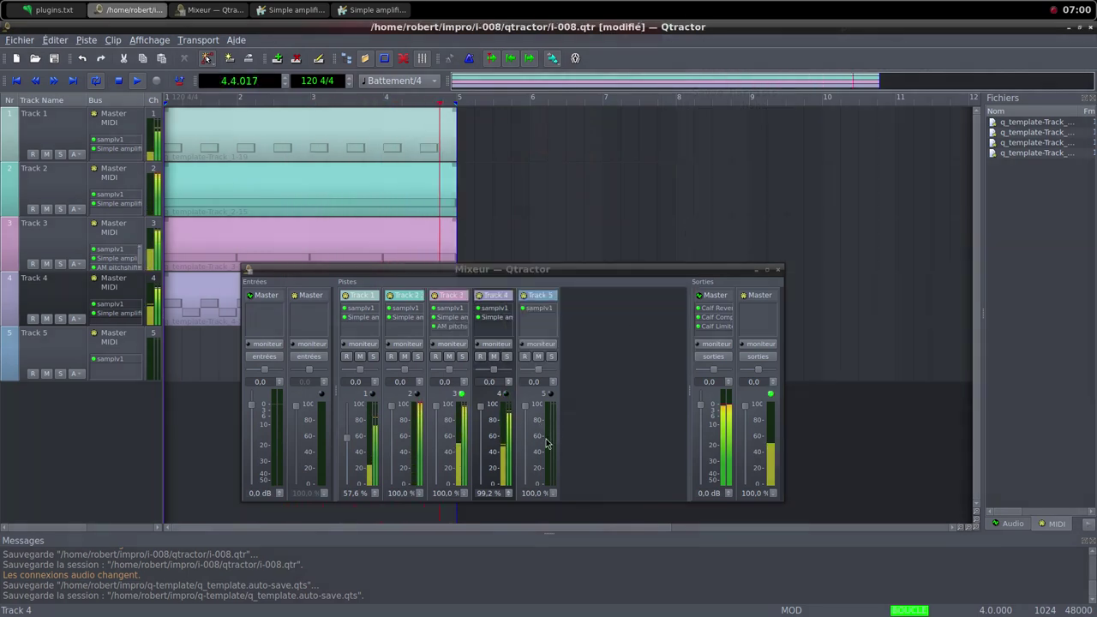
Lower Track 5's mixer volume to 0 % and create a new MIDI clip on that track.
{"action": "left_click_drag", "start_coordinate": [527, 412], "coordinate": [518, 506]}
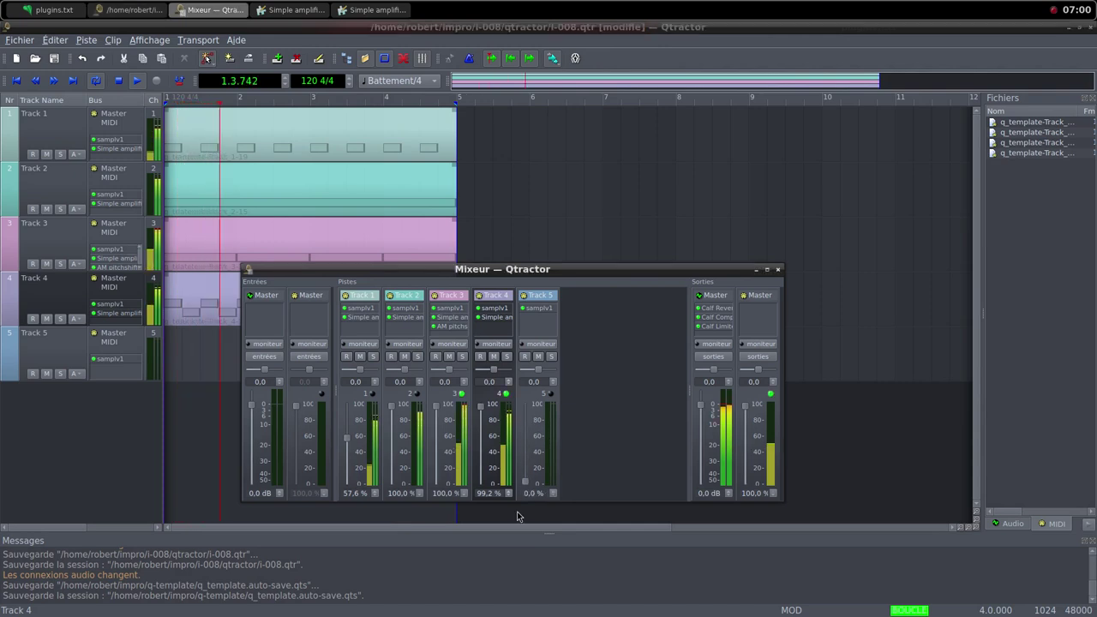
{"action": "left_click", "coordinate": [205, 371]}
{"action": "right_click", "coordinate": [222, 368]}
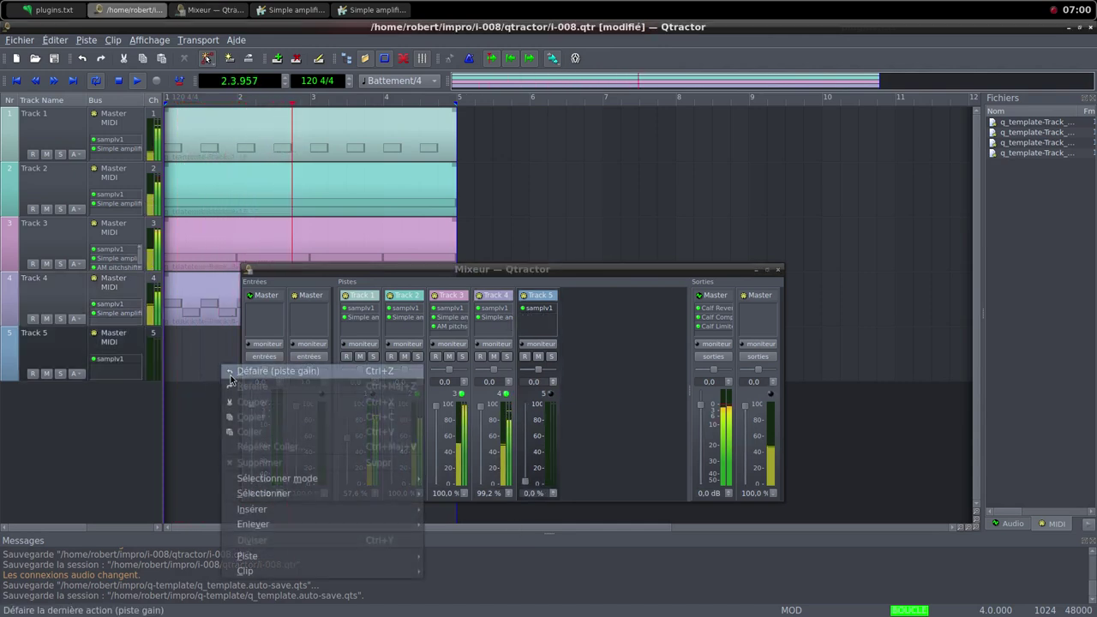
{"action": "mouse_move", "coordinate": [415, 576]}
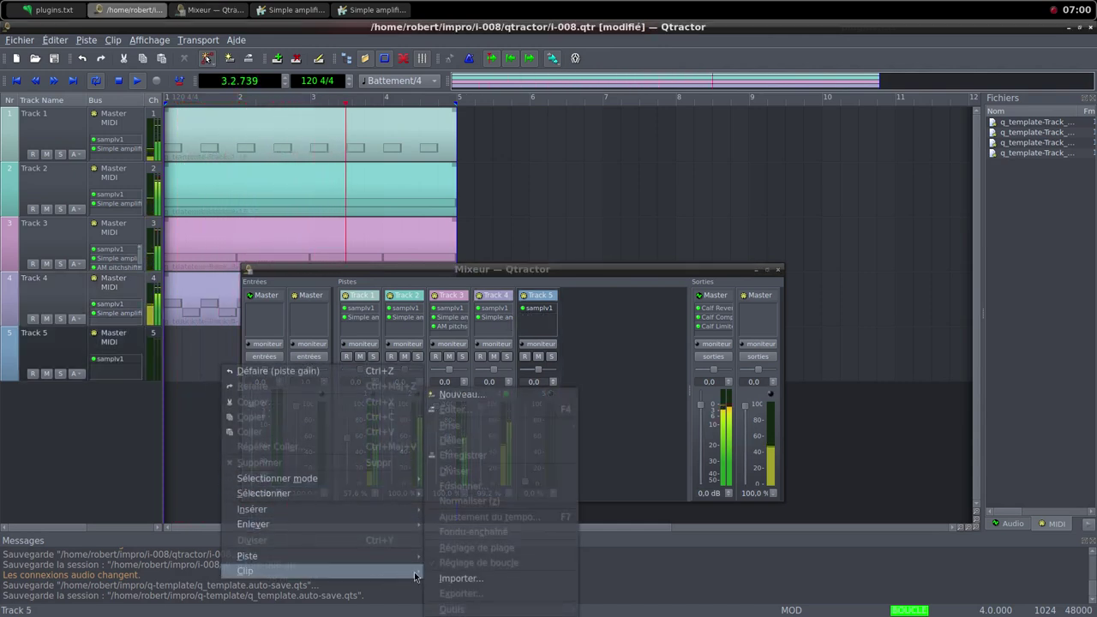
{"action": "left_click", "coordinate": [461, 395]}
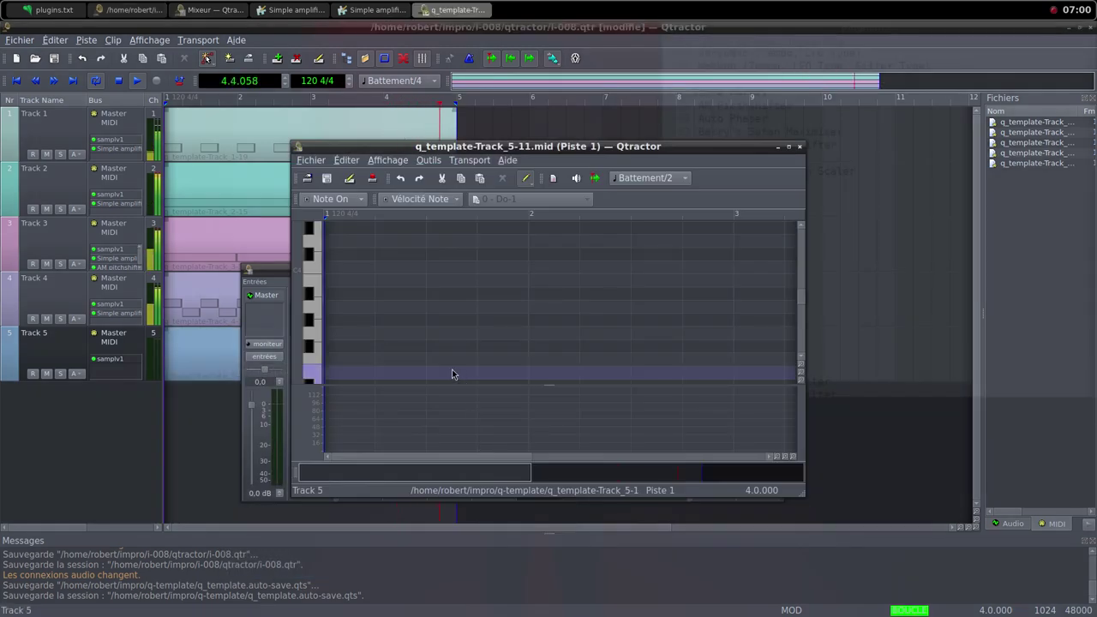
Draw four consecutive one-bar C4 notes across Track 5's clip and close the clip editor.
{"action": "left_click", "coordinate": [789, 147]}
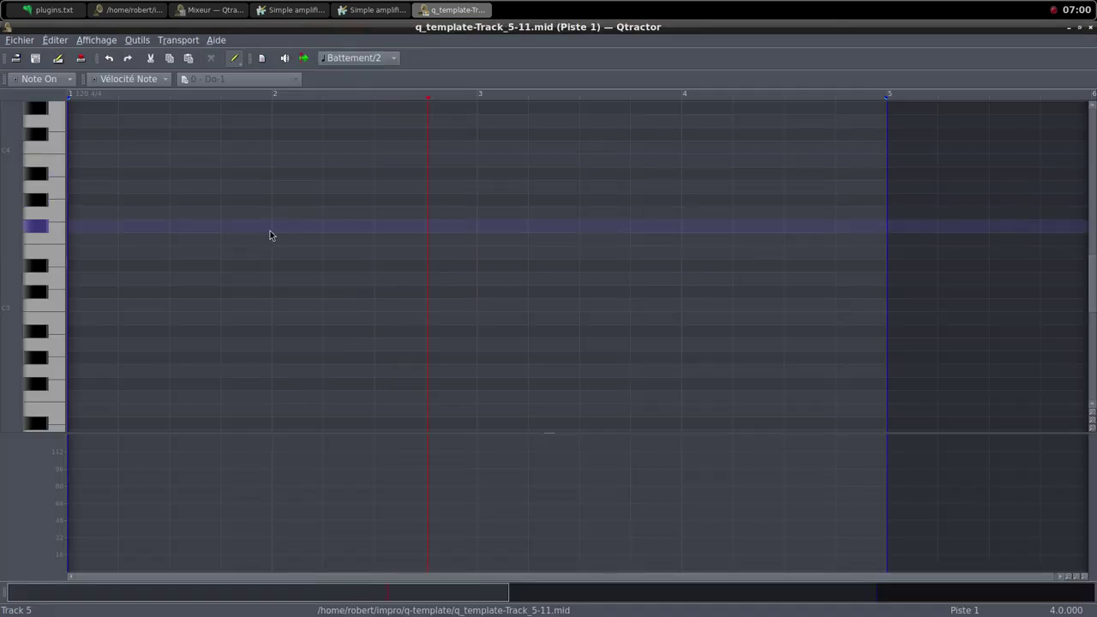
{"action": "mouse_move", "coordinate": [84, 146]}
{"action": "left_mouse_down"}
{"action": "mouse_move", "coordinate": [188, 147]}
{"action": "mouse_move", "coordinate": [166, 148]}
{"action": "left_mouse_up"}
{"action": "left_click_drag", "start_coordinate": [274, 147], "coordinate": [880, 147]}
{"action": "left_click", "coordinate": [1080, 28]}
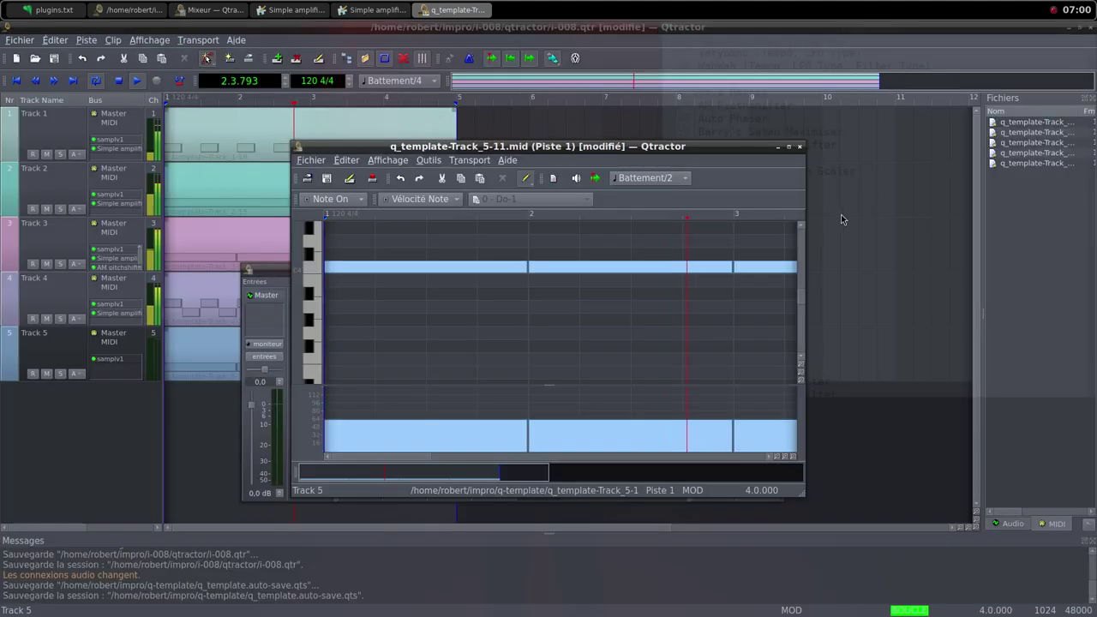
{"action": "left_click", "coordinate": [799, 147]}
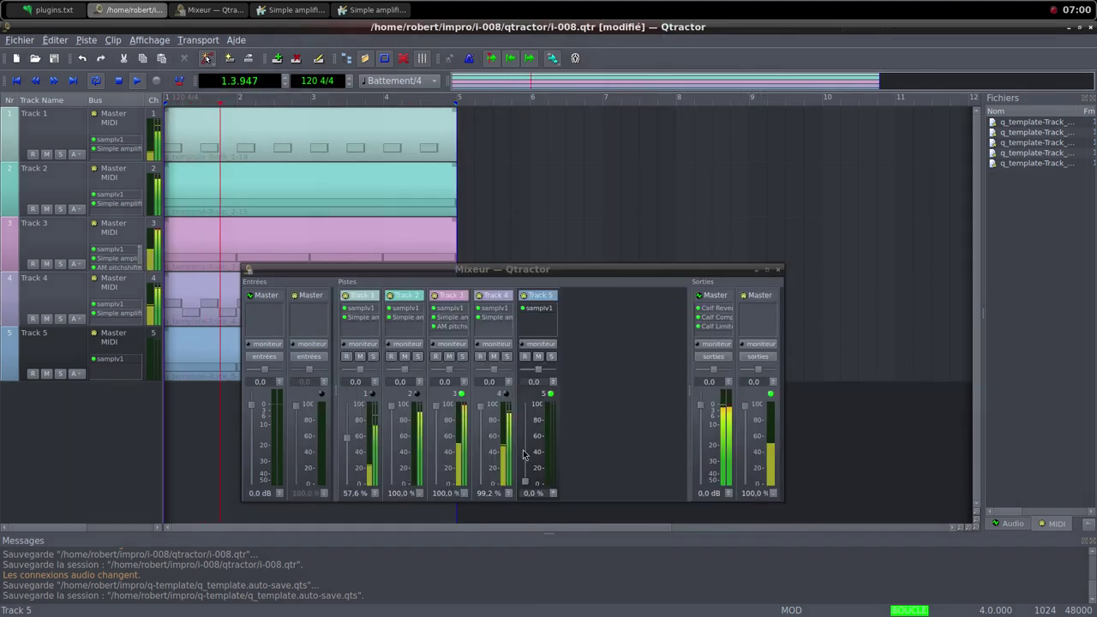
Raise Track 5's mixer volume to 100 % and add the Simple amplifier plugin, filtering the list with "sim".
{"action": "left_click_drag", "start_coordinate": [526, 483], "coordinate": [521, 412]}
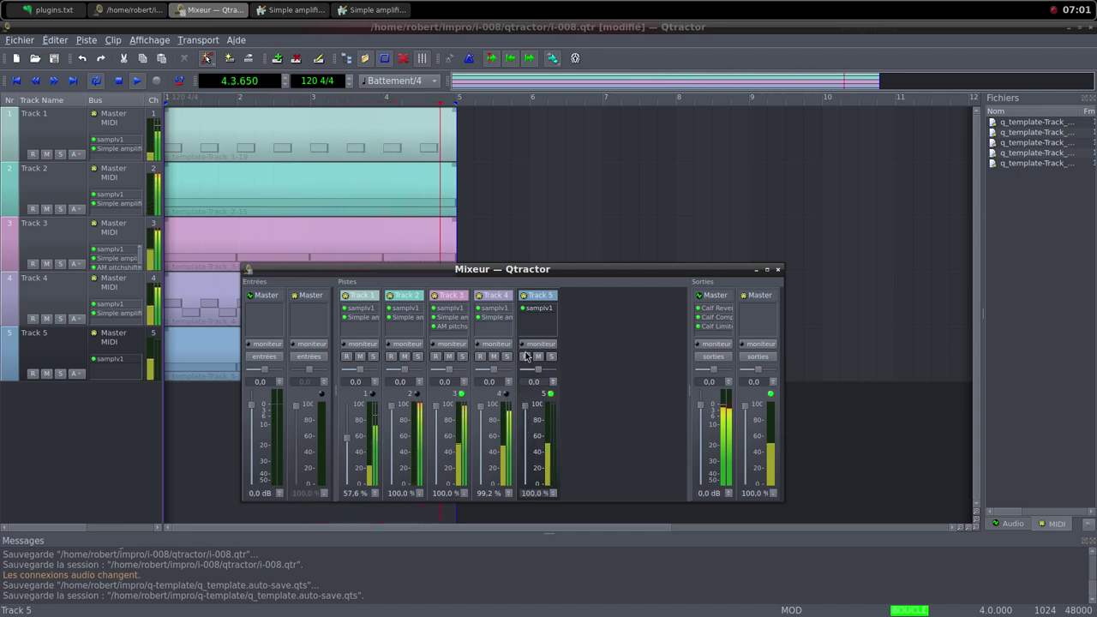
{"action": "right_click", "coordinate": [528, 333]}
{"action": "left_click", "coordinate": [557, 336]}
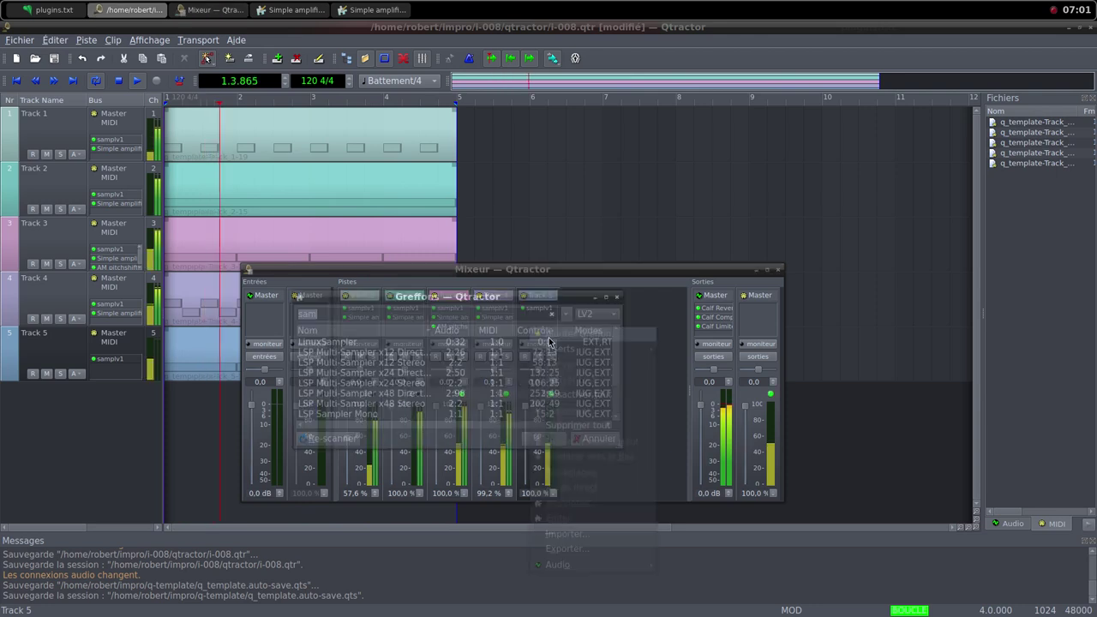
{"action": "type", "text": "si"}
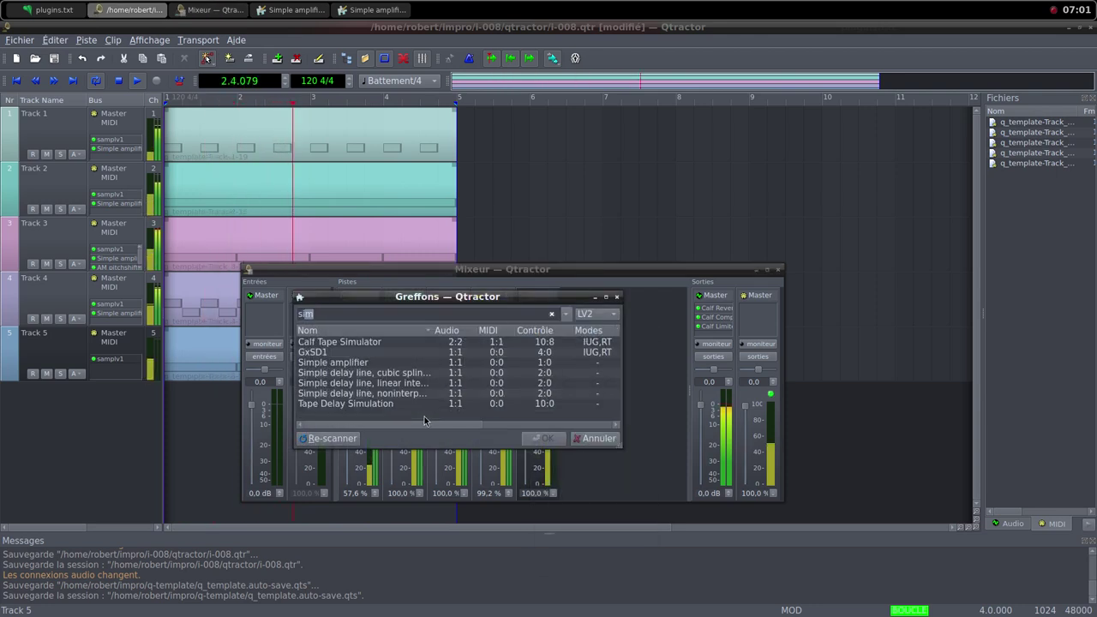
{"action": "double_click", "coordinate": [356, 362]}
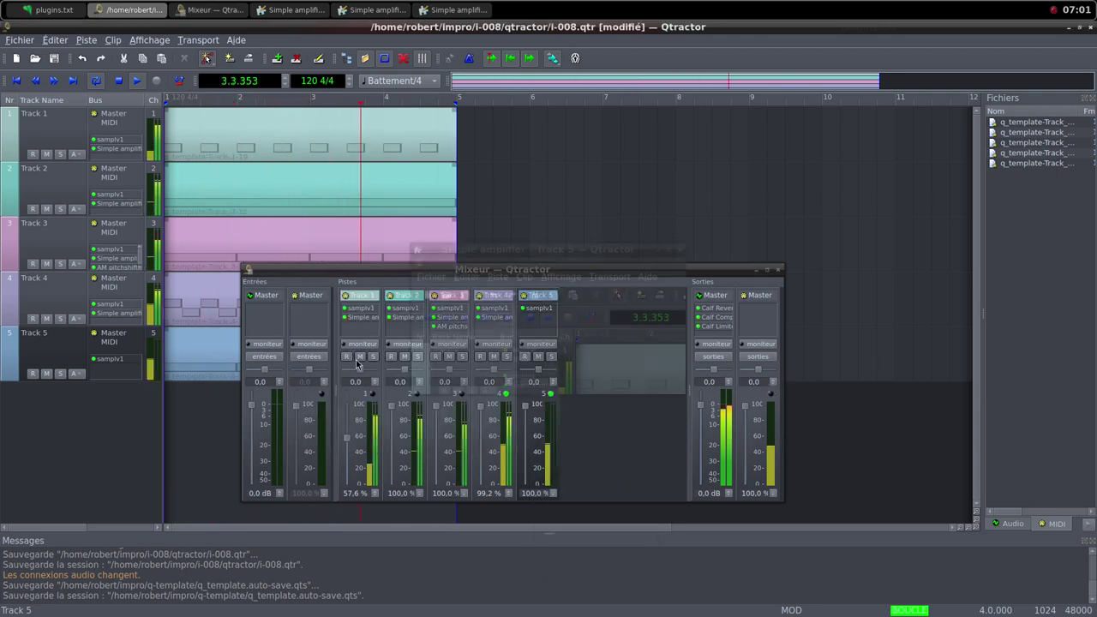
Set the gain of Track 5's Simple amplifier to 65.016 dB and close its window.
{"action": "left_click_drag", "start_coordinate": [575, 253], "coordinate": [598, 198]}
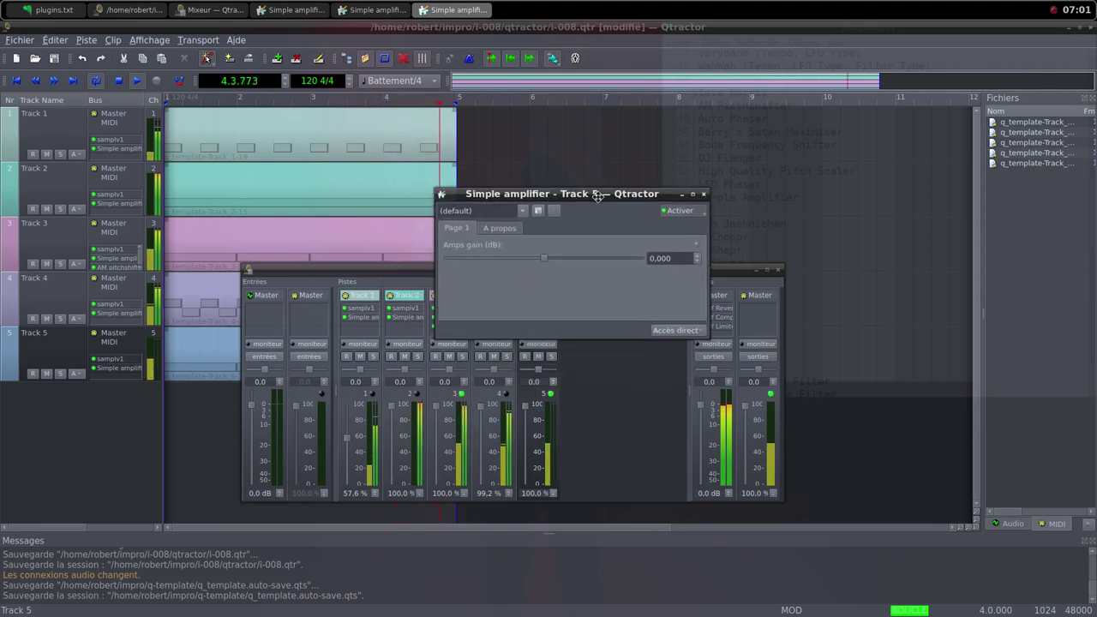
{"action": "left_click_drag", "start_coordinate": [547, 260], "coordinate": [636, 270]}
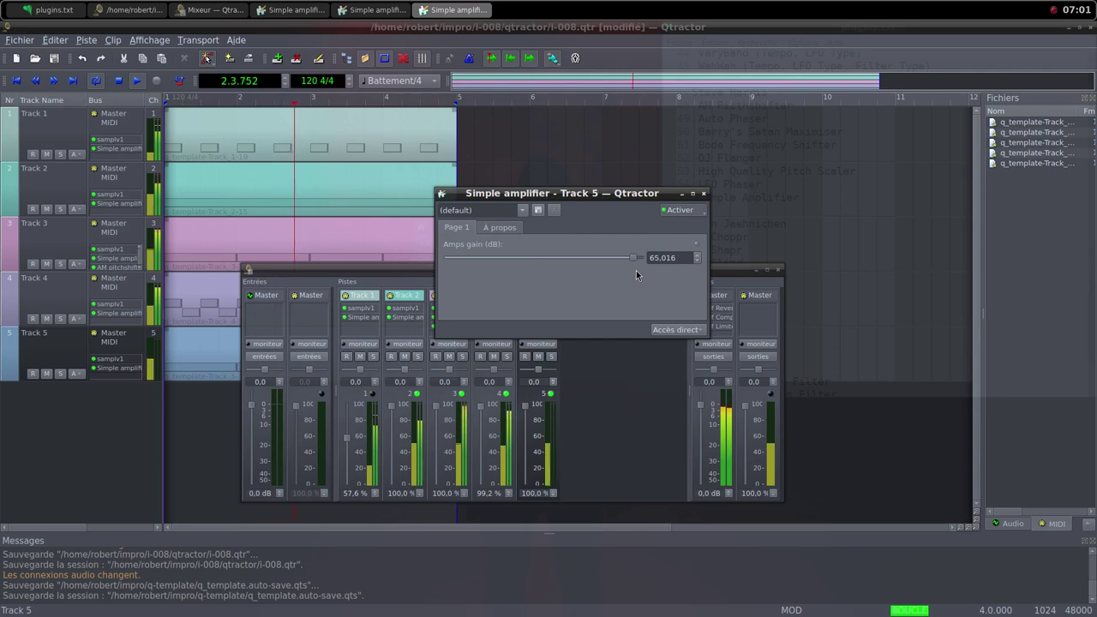
{"action": "left_click", "coordinate": [702, 194]}
{"action": "double_click", "coordinate": [546, 318]}
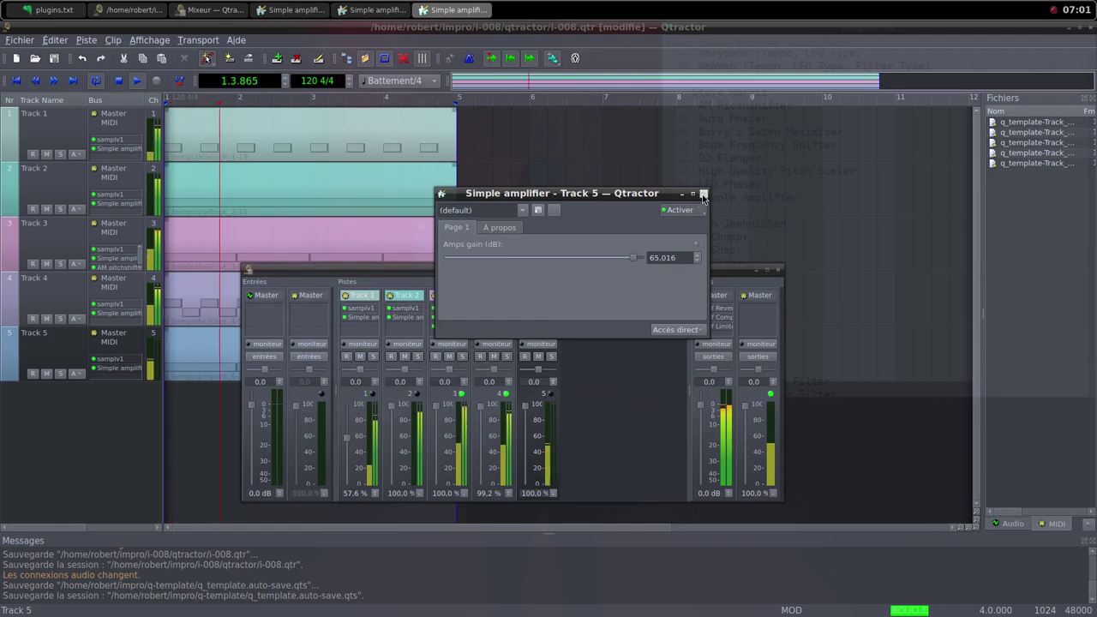
{"action": "left_click", "coordinate": [702, 195]}
Open Track 5's samplv1 and set the DCA Volume to 100.
{"action": "double_click", "coordinate": [540, 308]}
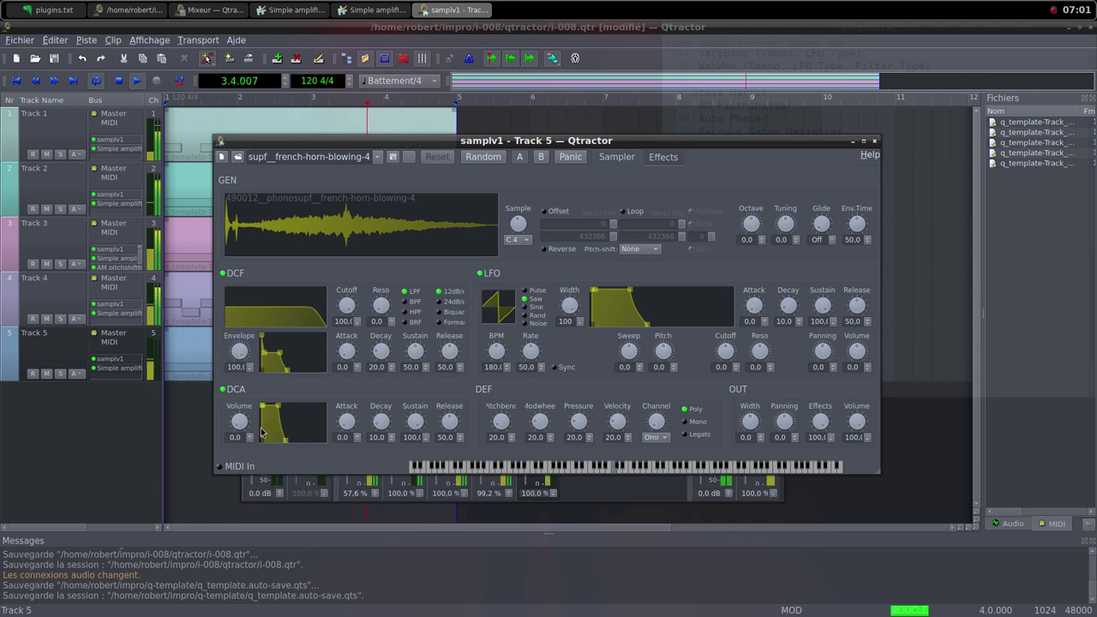
{"action": "left_click_drag", "start_coordinate": [238, 424], "coordinate": [243, 469]}
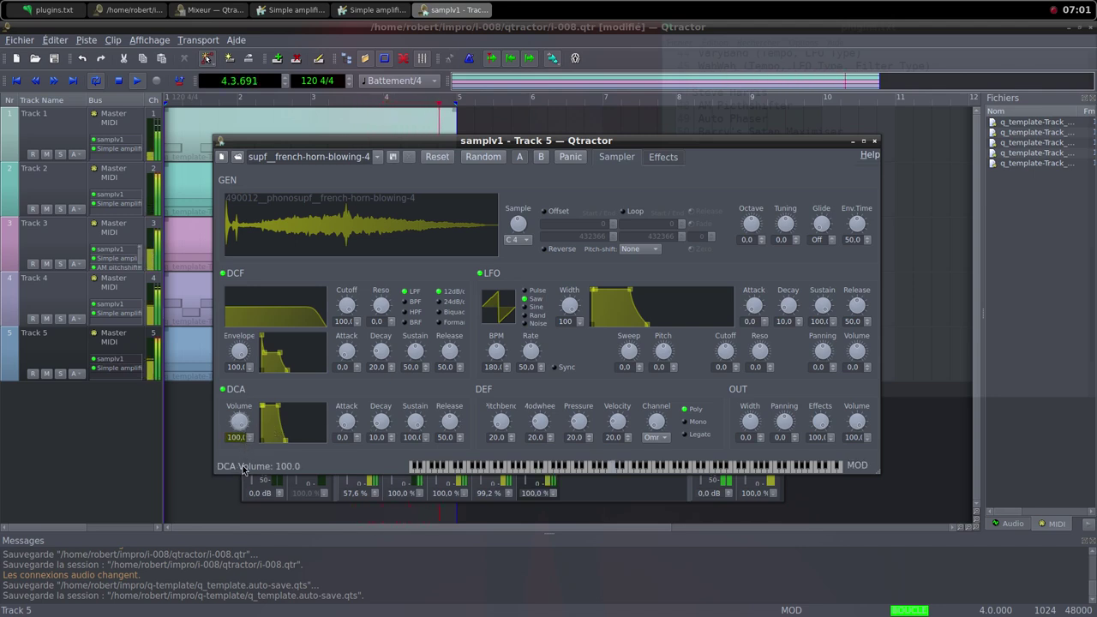
Close Track 5's samplv1 window and lower the track's mixer volume to 44.7 %.
{"action": "left_click", "coordinate": [874, 141]}
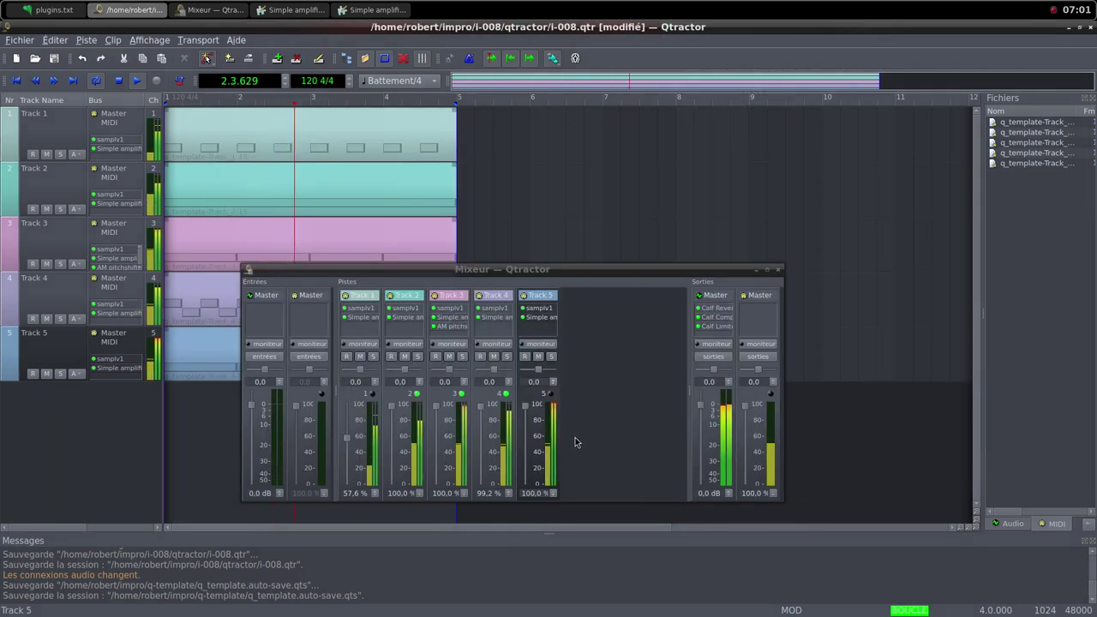
{"action": "left_click", "coordinate": [525, 417]}
{"action": "left_click", "coordinate": [521, 417]}
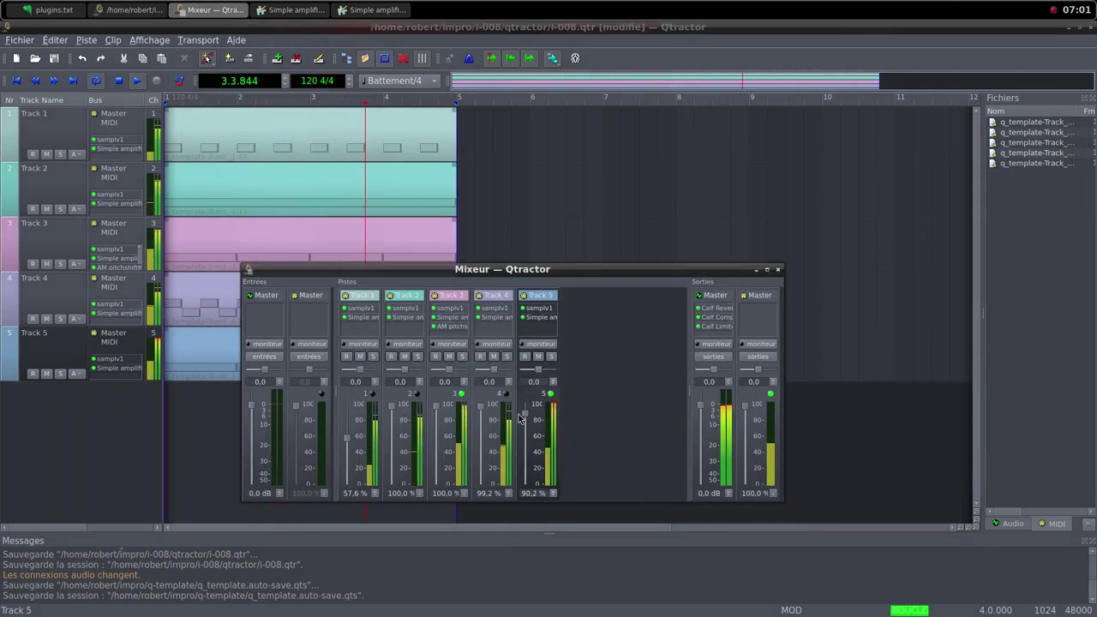
{"action": "left_click_drag", "start_coordinate": [529, 417], "coordinate": [529, 438]}
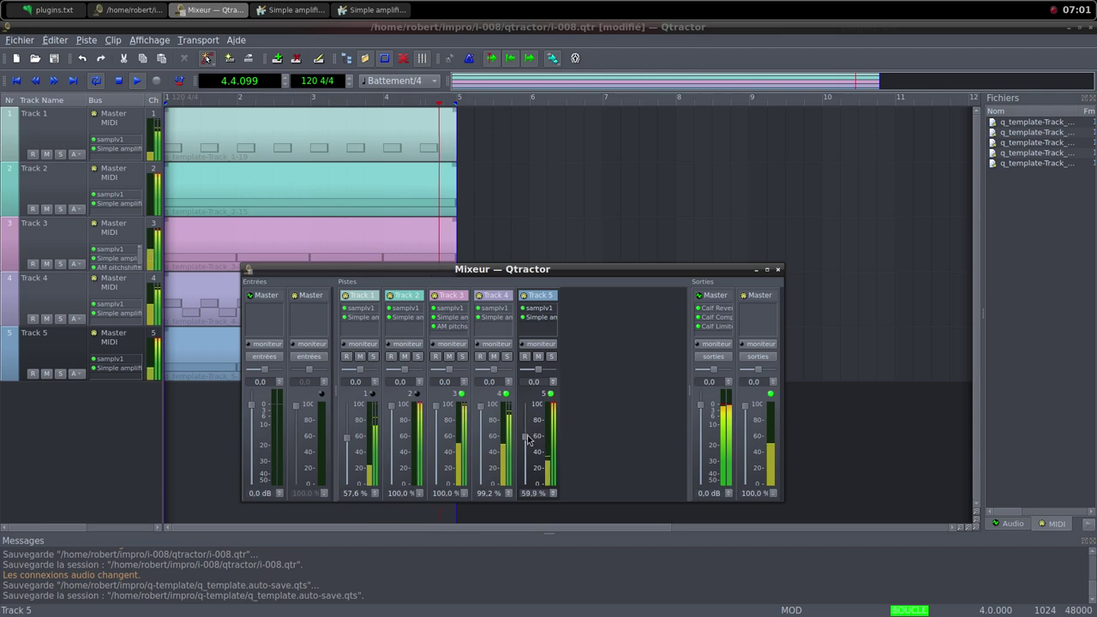
Set the gain of Track 5's Simple amplifier to 8.106 dB and raise the track's mixer volume to 96.2 %.
{"action": "double_click", "coordinate": [540, 318]}
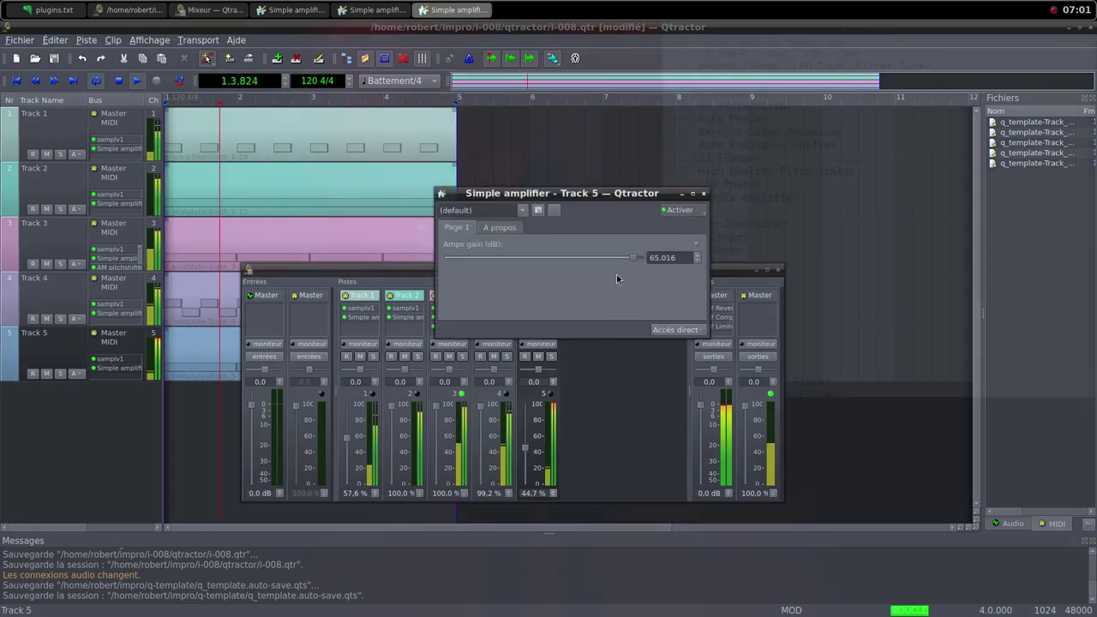
{"action": "left_click_drag", "start_coordinate": [578, 266], "coordinate": [553, 265]}
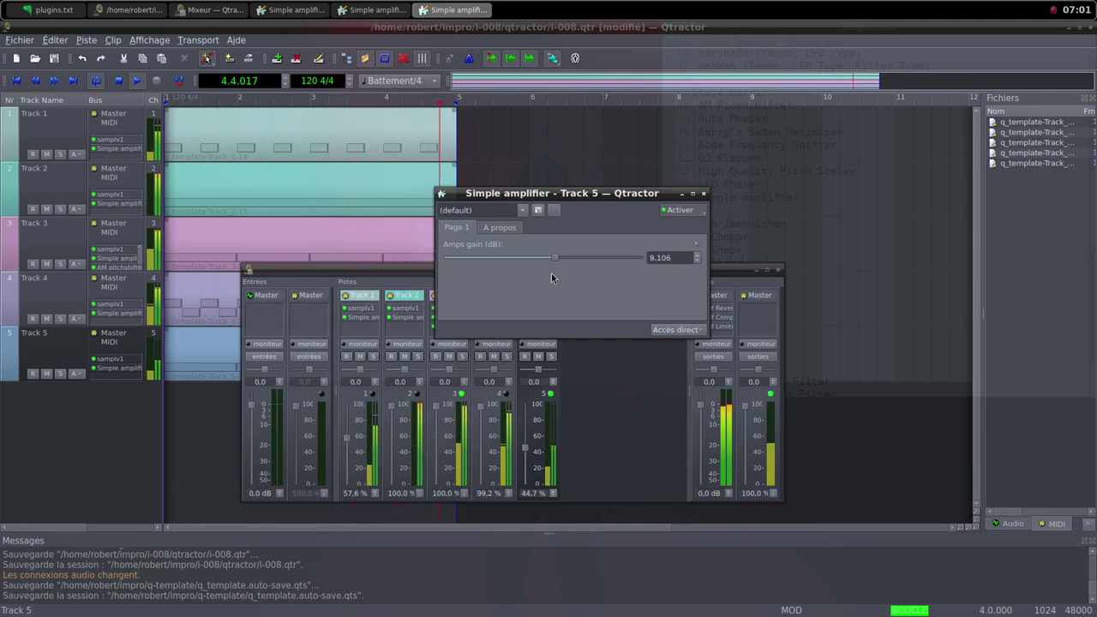
{"action": "left_click_drag", "start_coordinate": [529, 453], "coordinate": [529, 431]}
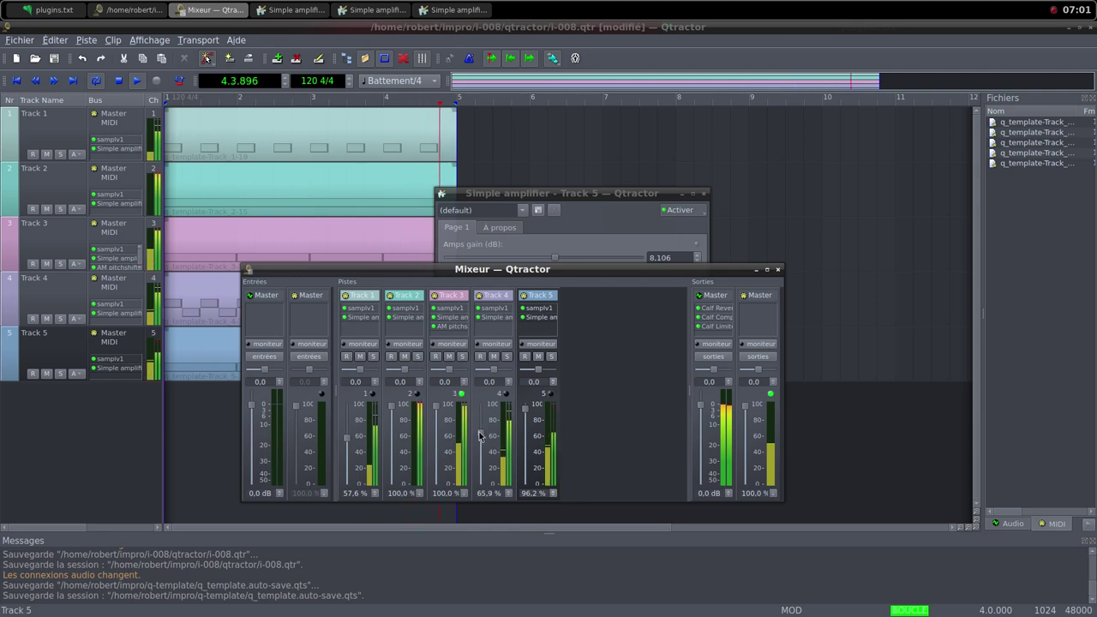
Lower the mixer volumes of Tracks 4, 3 and 2 to 0 %.
{"action": "left_click_drag", "start_coordinate": [480, 442], "coordinate": [482, 460]}
{"action": "left_click_drag", "start_coordinate": [481, 477], "coordinate": [482, 485]}
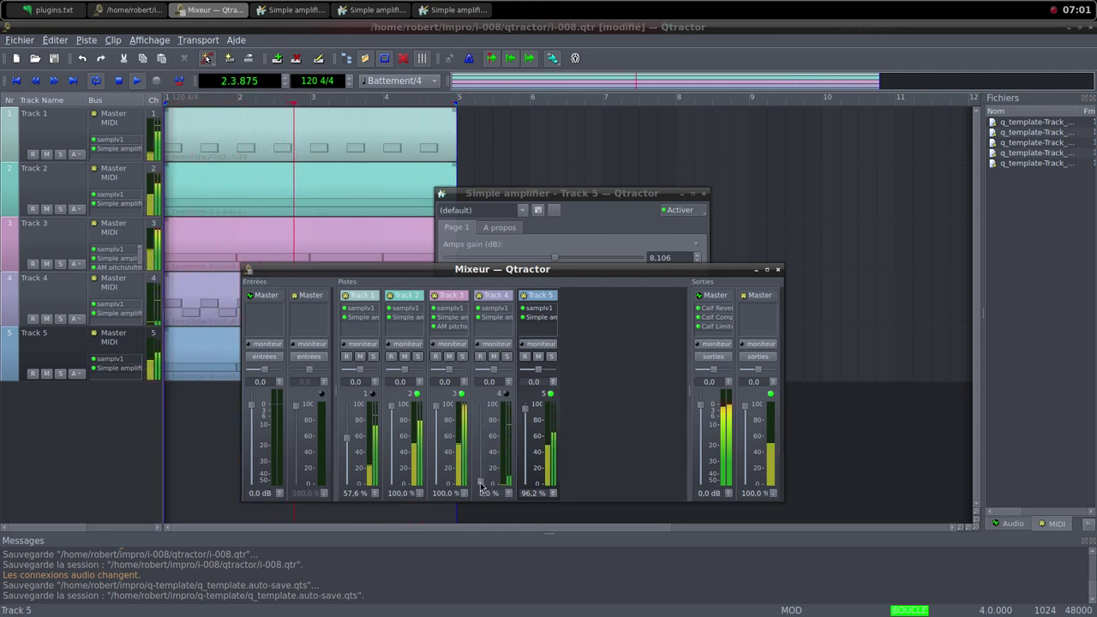
{"action": "left_click_drag", "start_coordinate": [440, 411], "coordinate": [443, 489]}
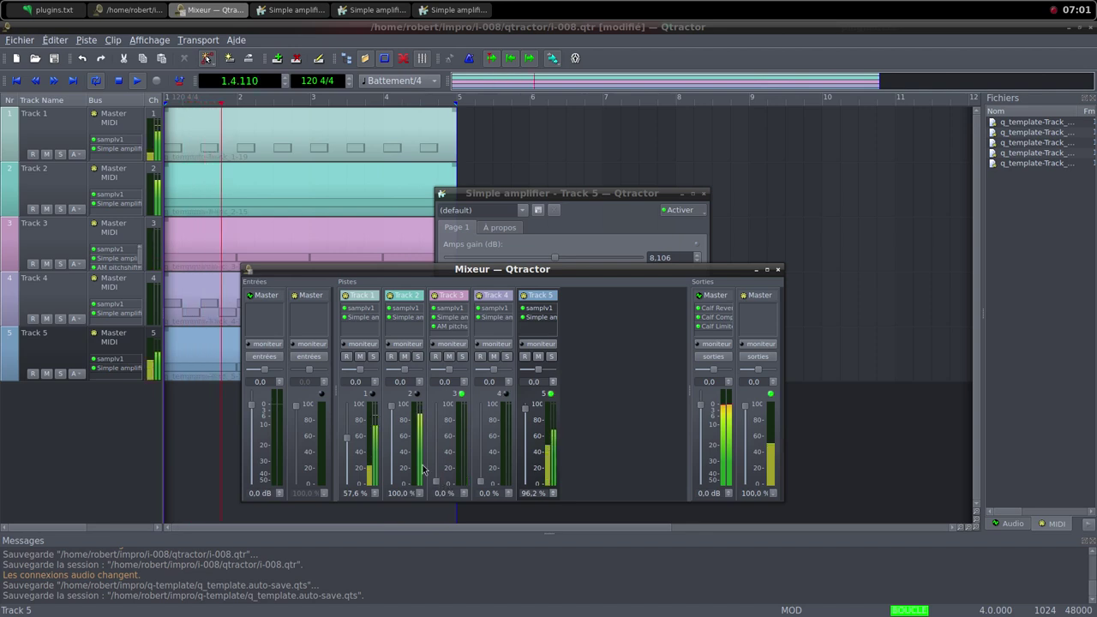
{"action": "left_click_drag", "start_coordinate": [392, 405], "coordinate": [393, 478]}
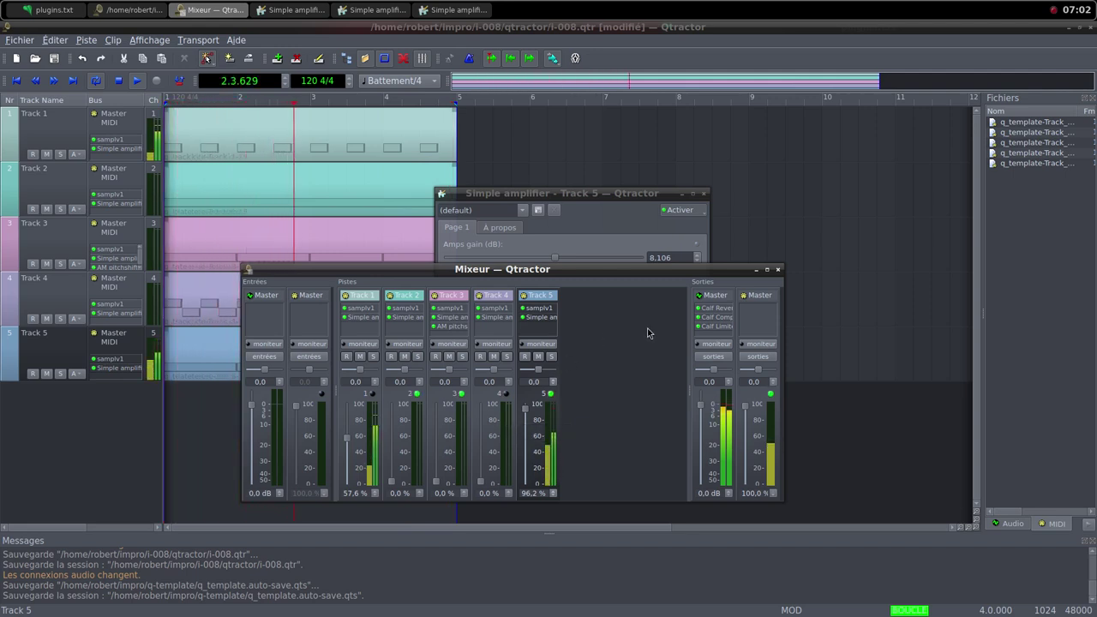
Switch to Freesound in Firefox, get another random sound and save it as 51878__striptheband__ultra-subs-039.wav in the samples folder.
{"action": "middle_click", "coordinate": [677, 5]}
{"action": "left_click", "coordinate": [706, 21]}
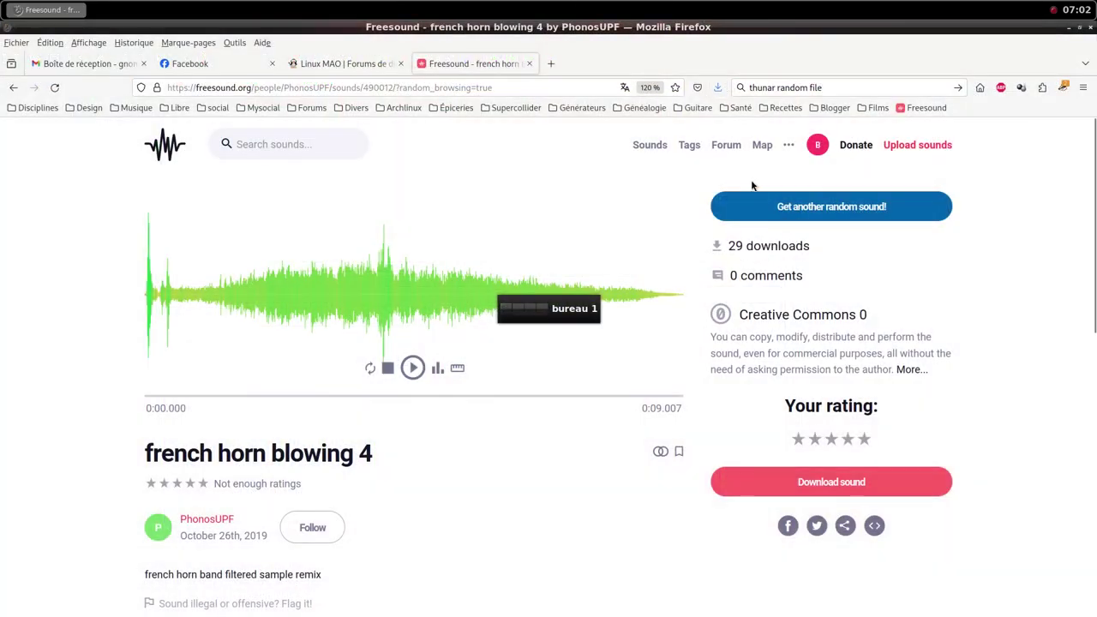
{"action": "left_click", "coordinate": [804, 208]}
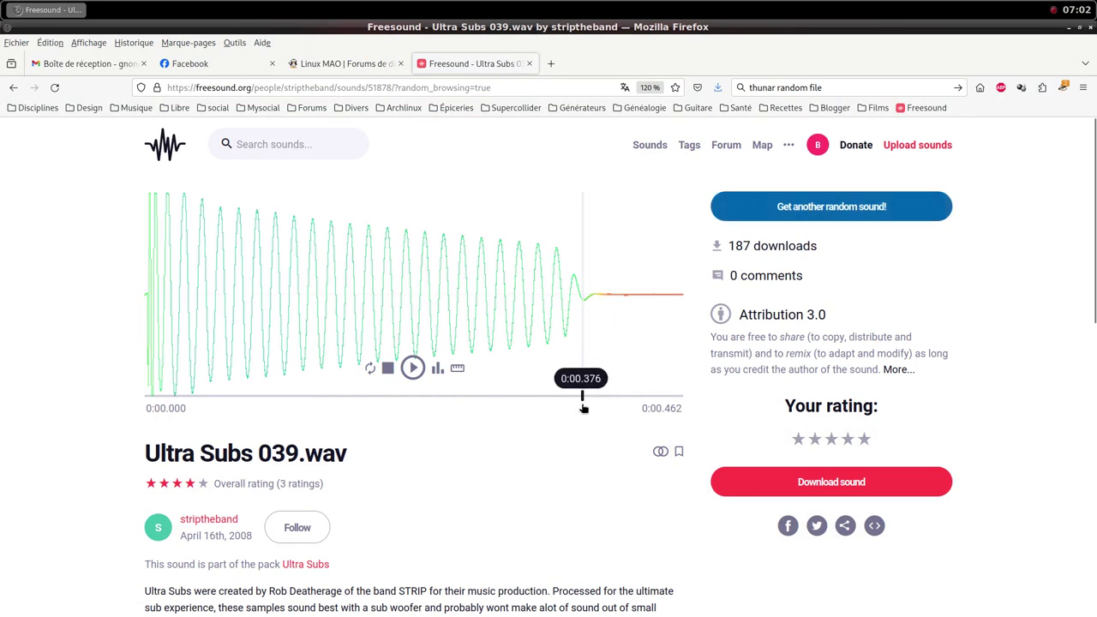
{"action": "scroll", "coordinate": [564, 472], "scroll_direction": "down", "scroll_amount": 2}
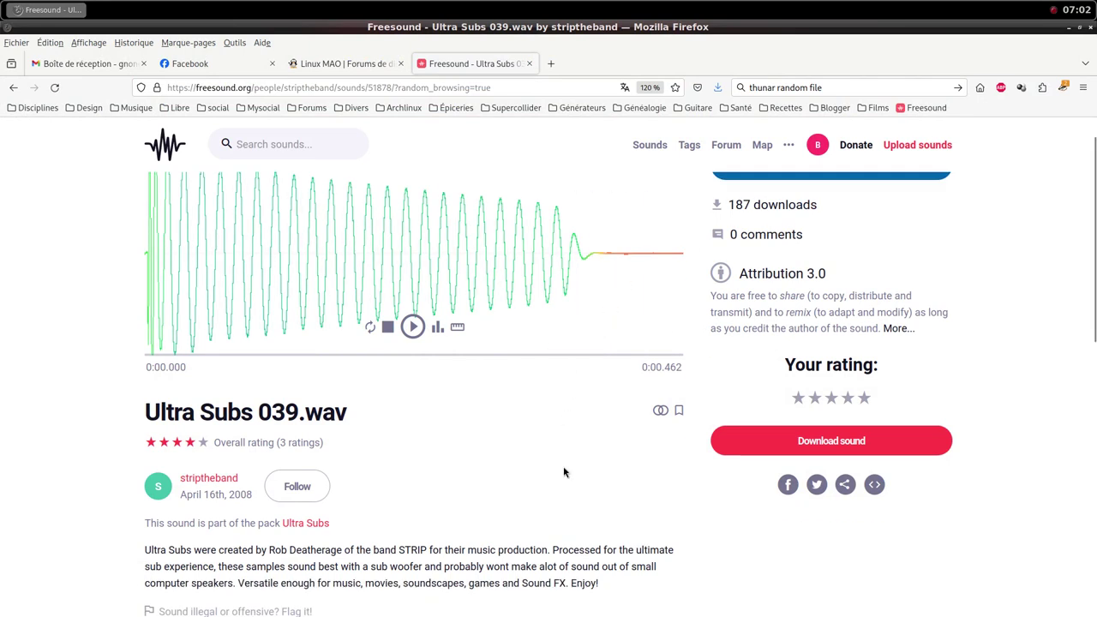
{"action": "scroll", "coordinate": [564, 473], "scroll_direction": "down", "scroll_amount": 2}
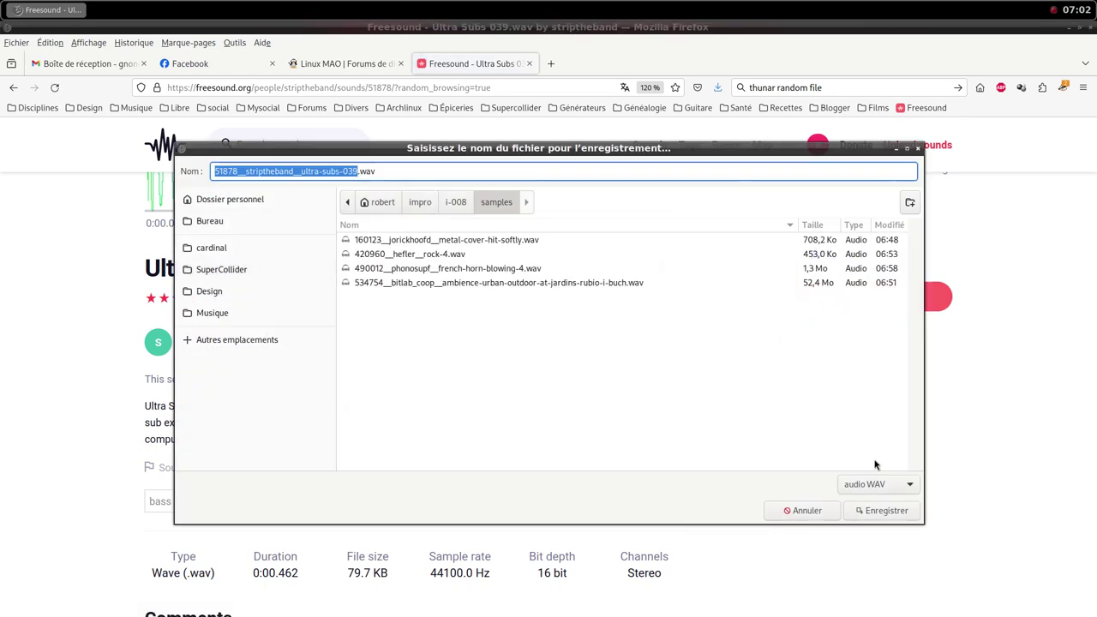
{"action": "left_click", "coordinate": [889, 512]}
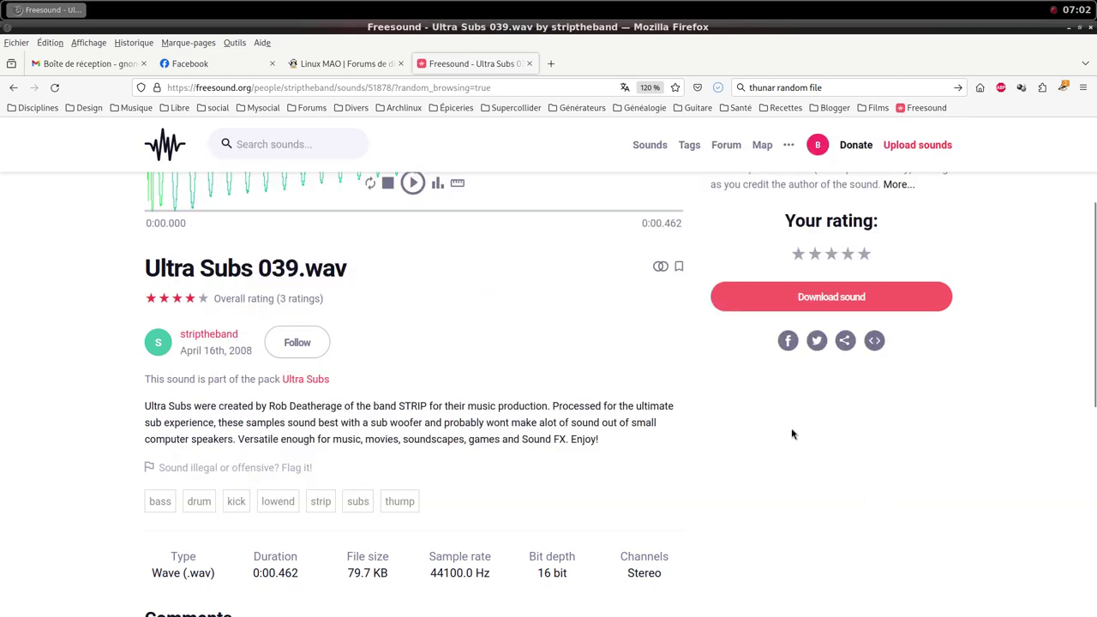
{"action": "scroll", "coordinate": [737, 409], "scroll_direction": "up", "scroll_amount": 4}
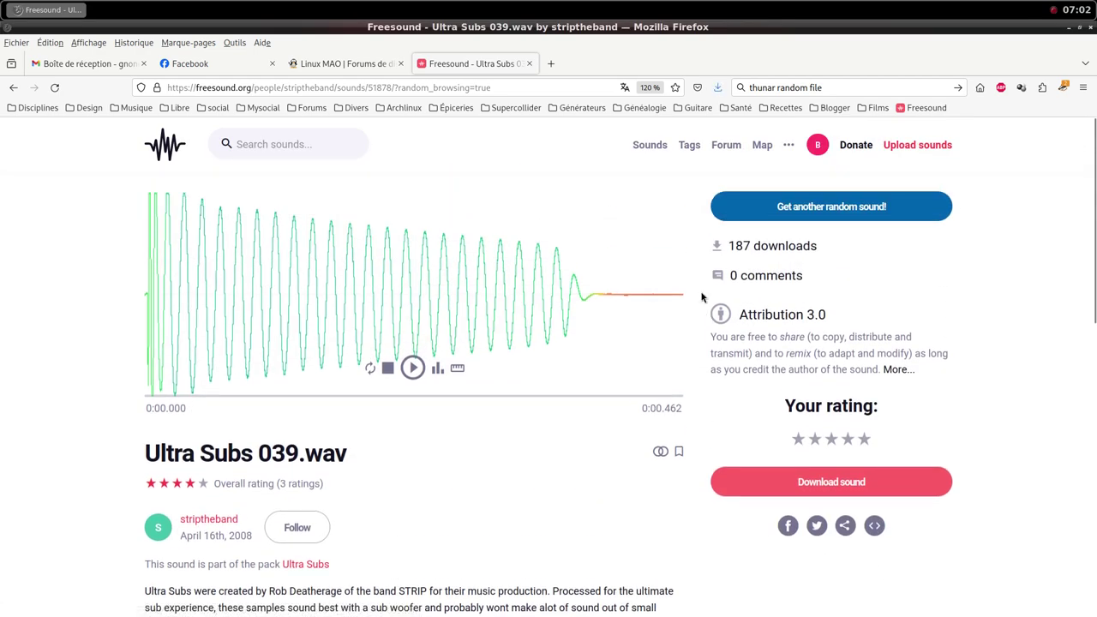
Switch back to Qtractor's mixer and start a new MIDI track named Track 6.
{"action": "middle_click", "coordinate": [476, 6]}
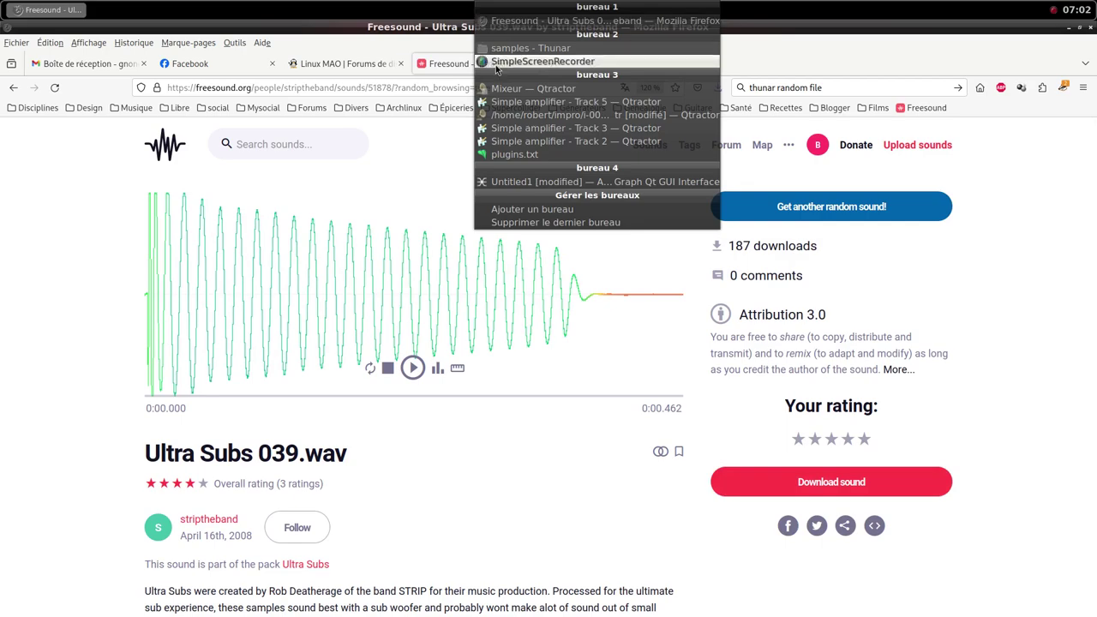
{"action": "left_click", "coordinate": [532, 95]}
{"action": "right_click", "coordinate": [593, 363]}
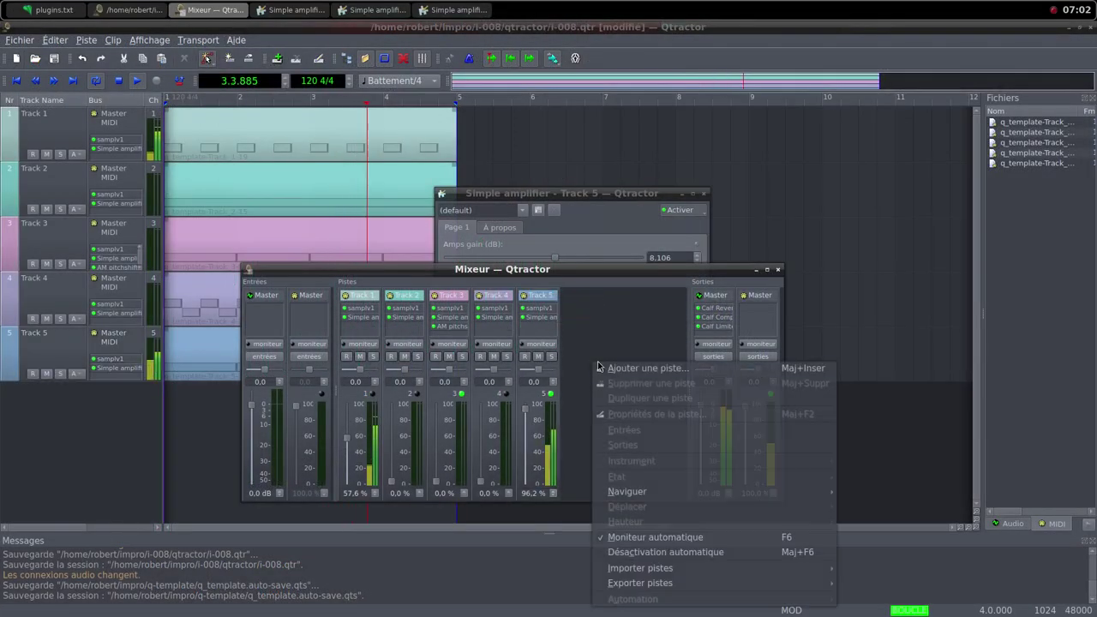
{"action": "left_click", "coordinate": [610, 369]}
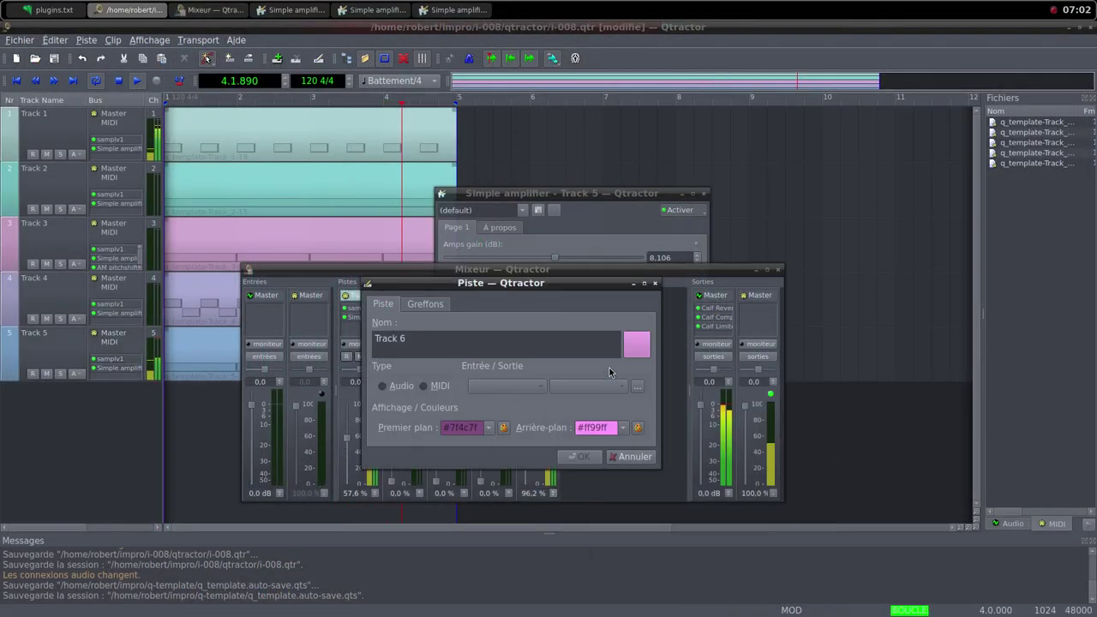
{"action": "left_click", "coordinate": [428, 384]}
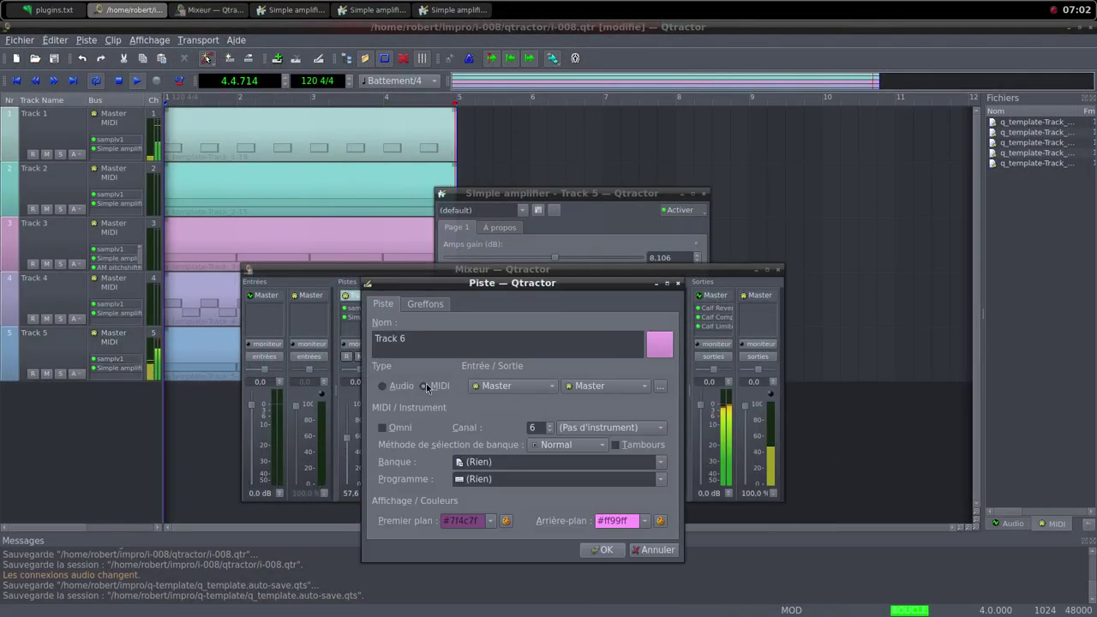
Add the samplv1 plugin to Track 6, filtering the plugin list with "sam".
{"action": "left_click", "coordinate": [428, 306]}
{"action": "left_click", "coordinate": [649, 325]}
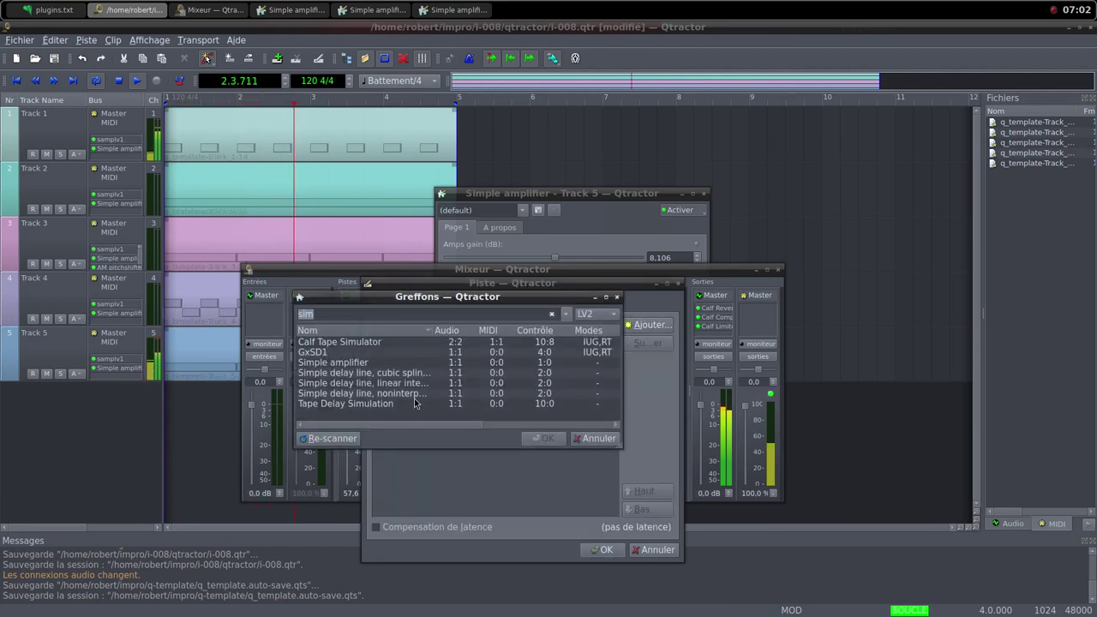
{"action": "key", "text": "End"}
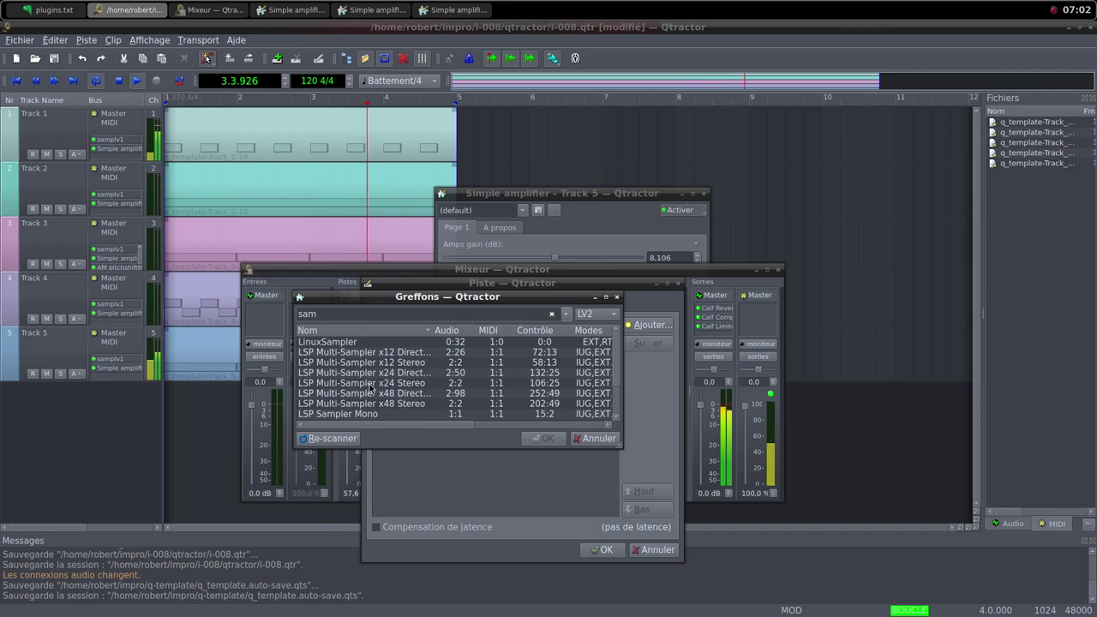
{"action": "scroll", "coordinate": [372, 385], "scroll_direction": "down", "scroll_amount": 2}
{"action": "double_click", "coordinate": [355, 417]}
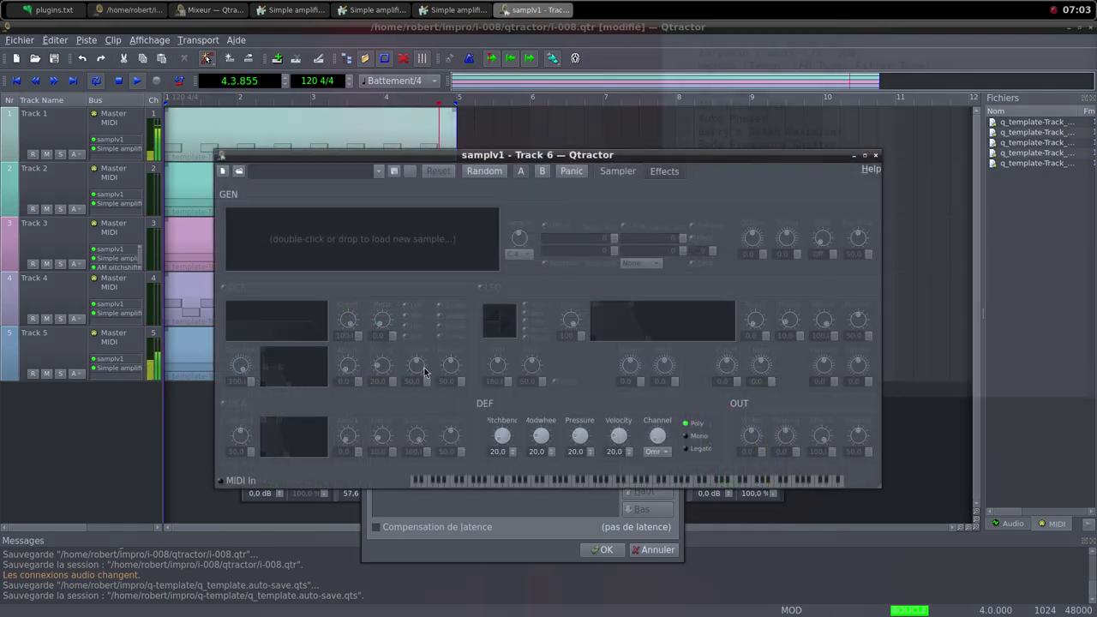
Load the sample 51878__striptheband__ultra-subs-039.wav into Track 6's samplv1.
{"action": "double_click", "coordinate": [442, 269]}
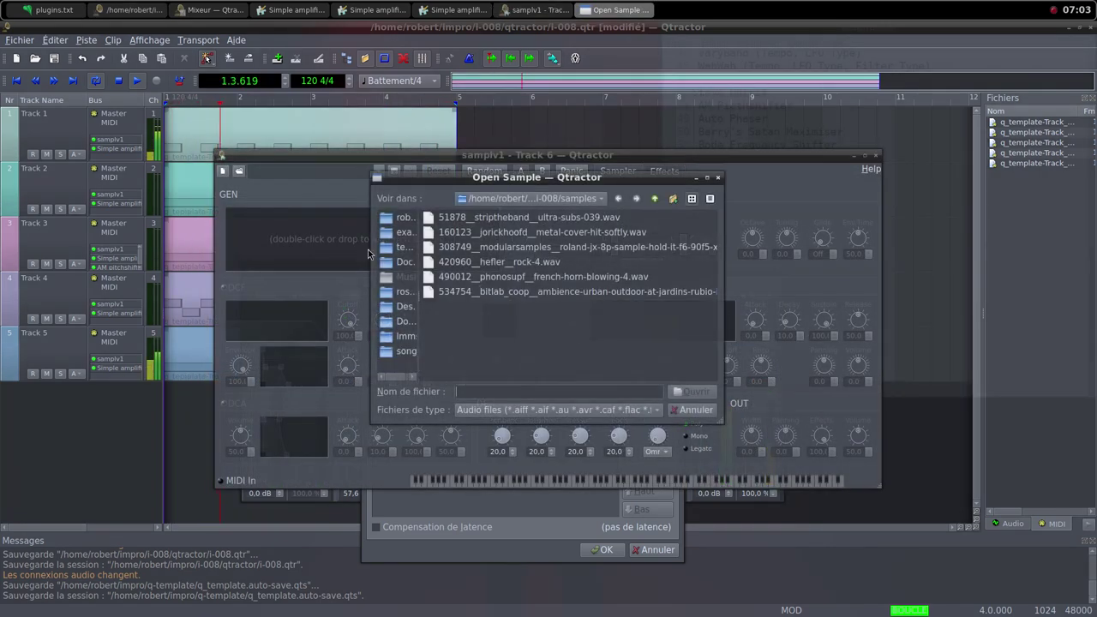
{"action": "left_click", "coordinate": [580, 220]}
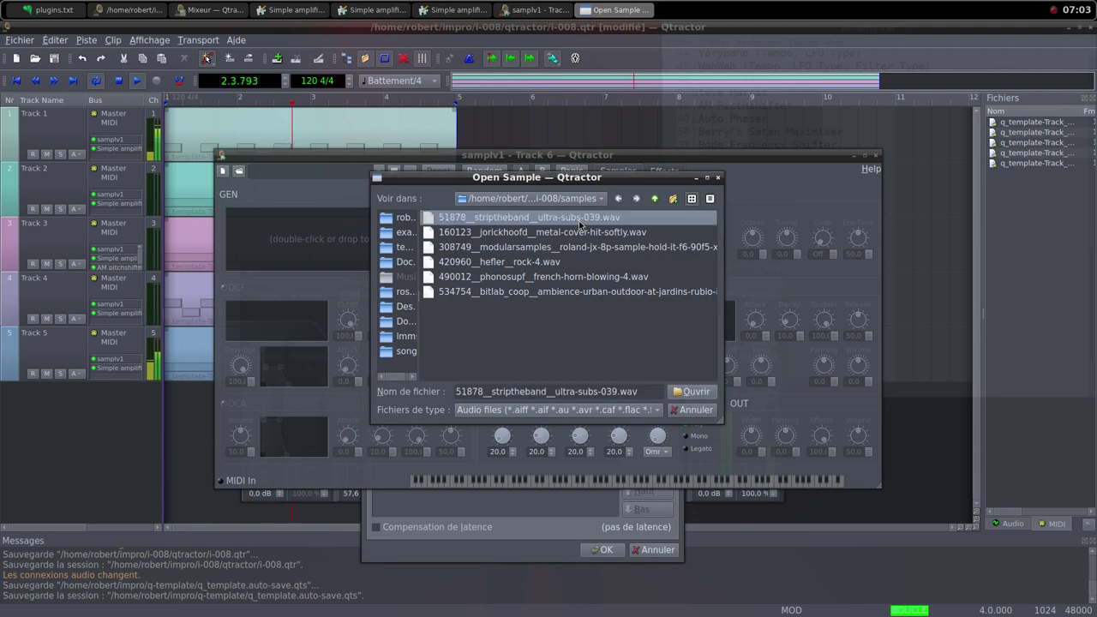
{"action": "left_click", "coordinate": [693, 391]}
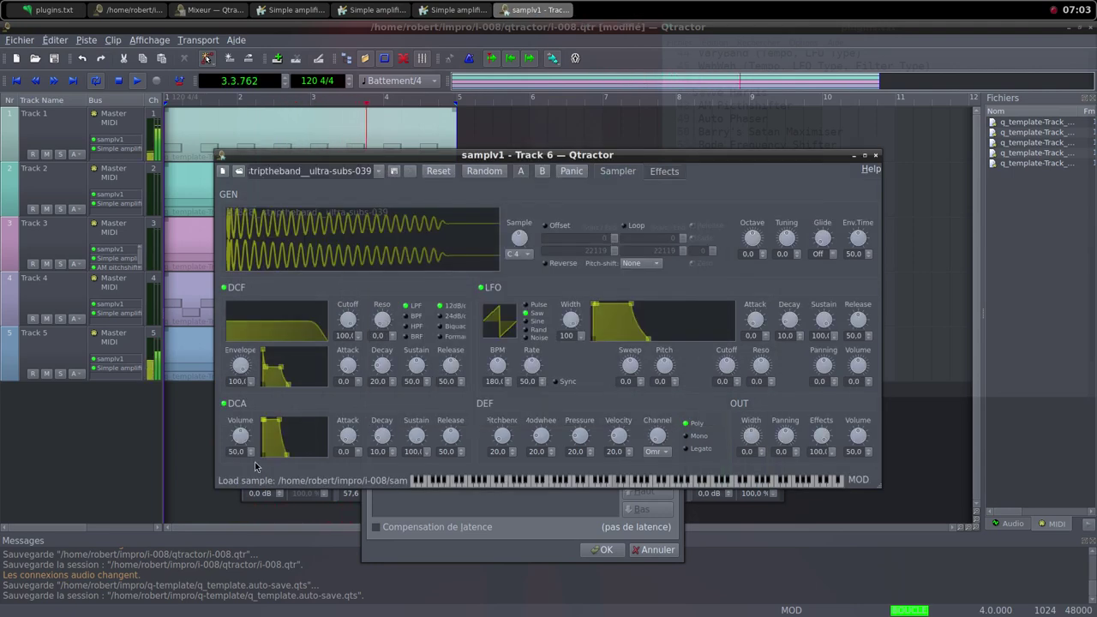
Set samplv1's DCA Volume to 100 and OUT Volume to 98, close its window and confirm Track 6.
{"action": "left_click_drag", "start_coordinate": [238, 446], "coordinate": [229, 424]}
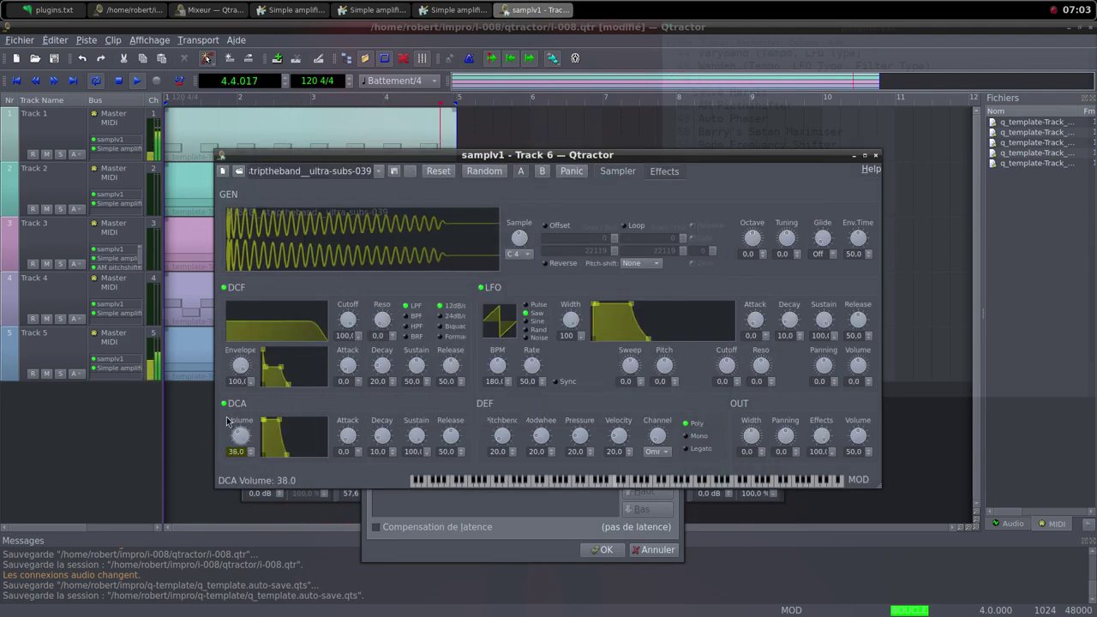
{"action": "left_click_drag", "start_coordinate": [193, 349], "coordinate": [249, 464]}
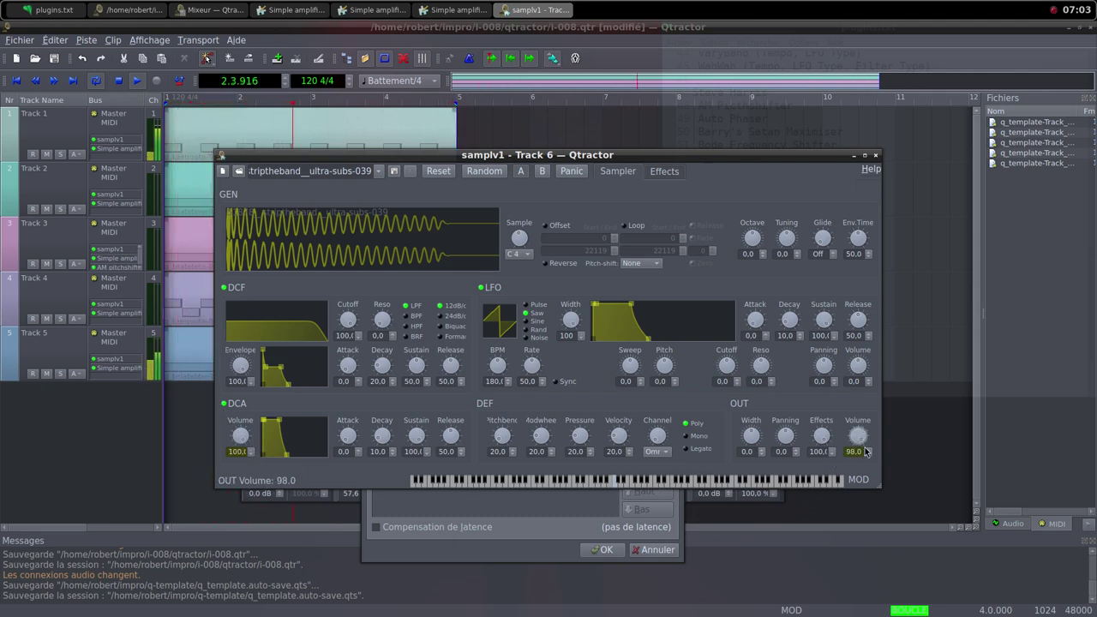
{"action": "left_click", "coordinate": [876, 155]}
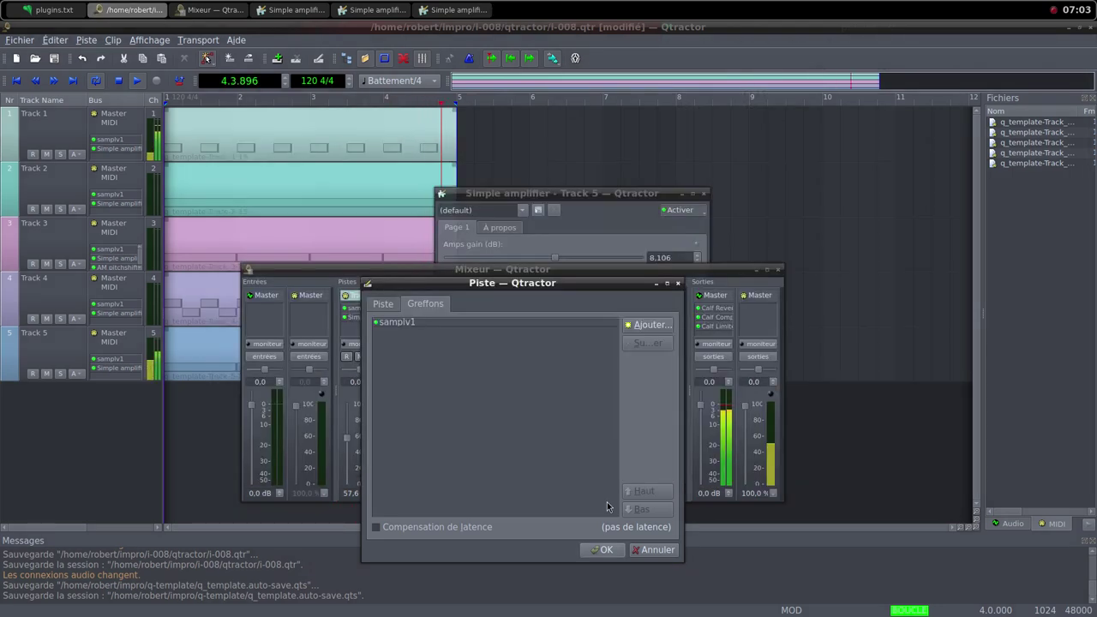
{"action": "left_click", "coordinate": [603, 549]}
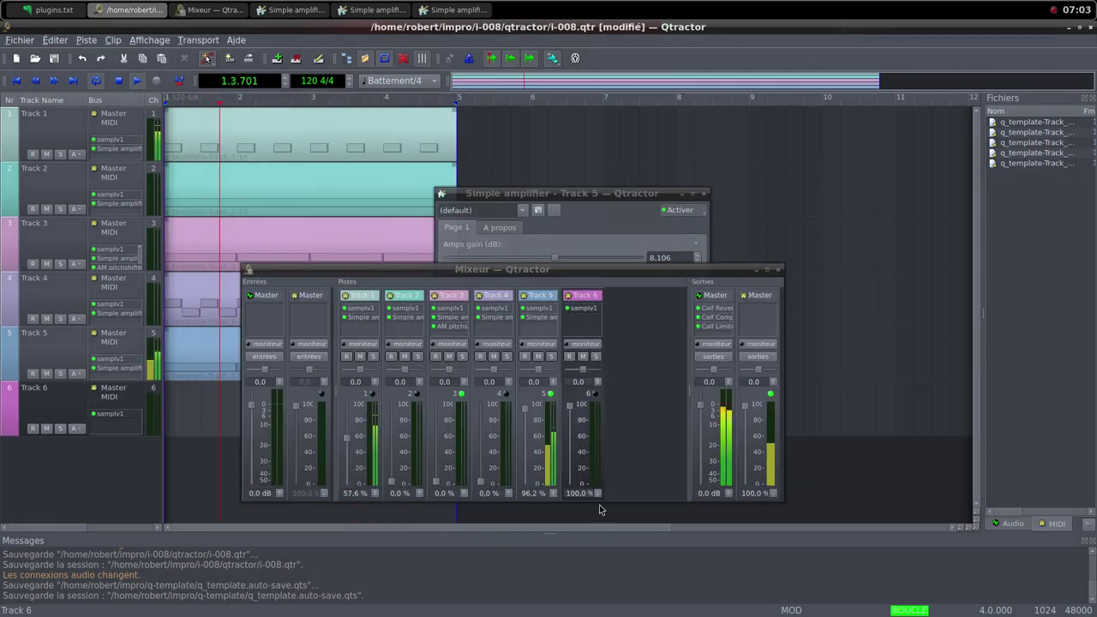
Set the mixer volumes to 0 % for Track 6, 100 % for Track 3, 28 % for Track 4 and 80.3 % for Track 2.
{"action": "left_click_drag", "start_coordinate": [570, 405], "coordinate": [565, 525]}
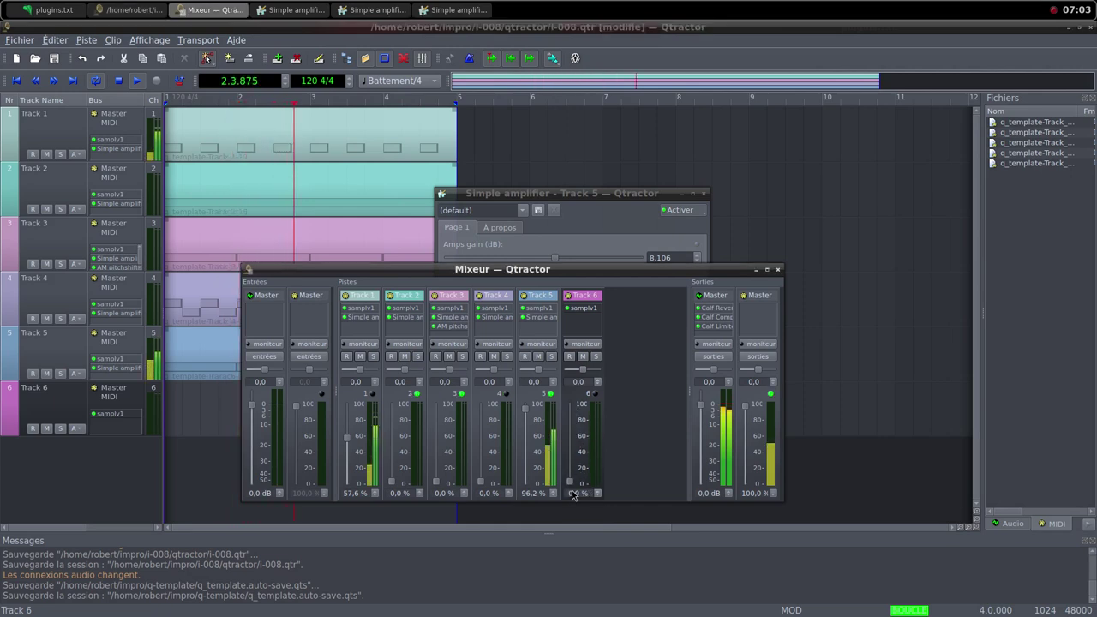
{"action": "left_click_drag", "start_coordinate": [438, 485], "coordinate": [434, 397]}
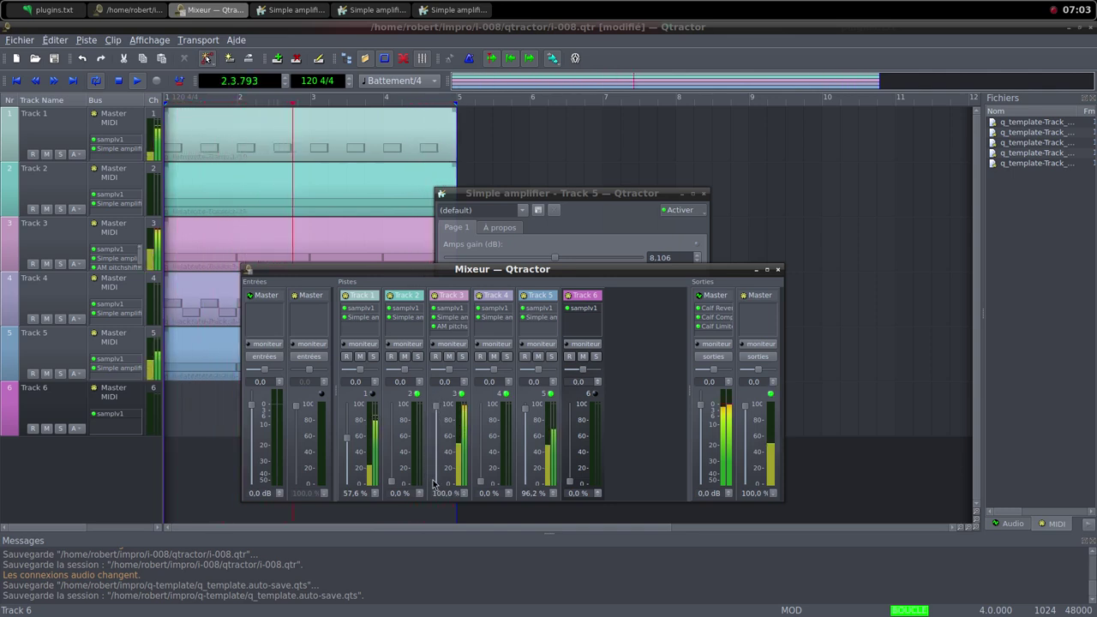
{"action": "left_click_drag", "start_coordinate": [481, 483], "coordinate": [483, 460]}
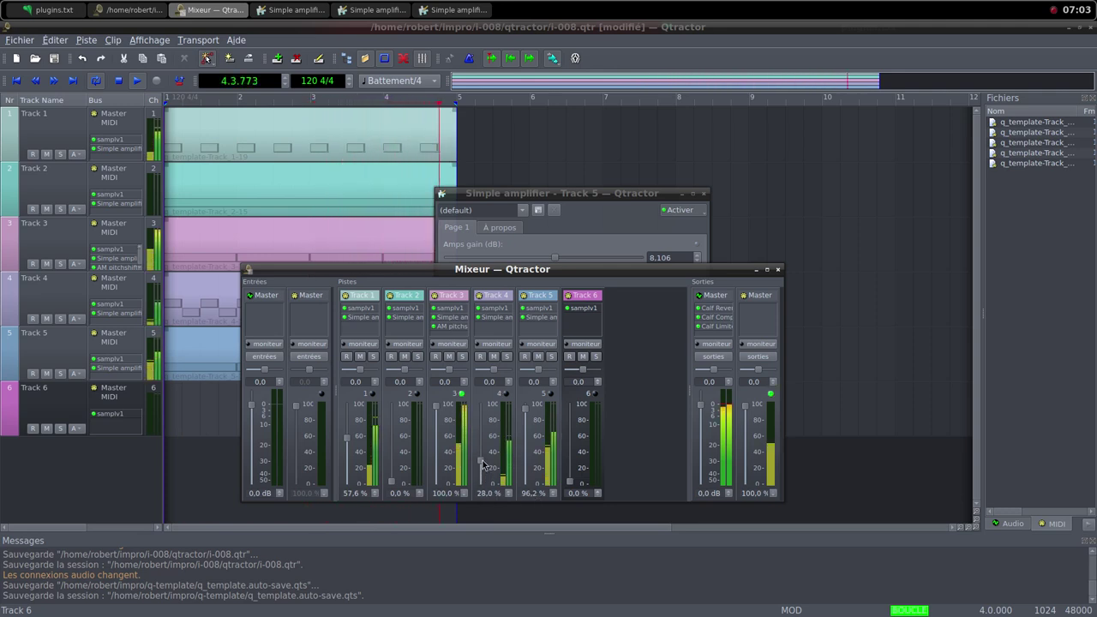
{"action": "left_click_drag", "start_coordinate": [392, 482], "coordinate": [406, 427]}
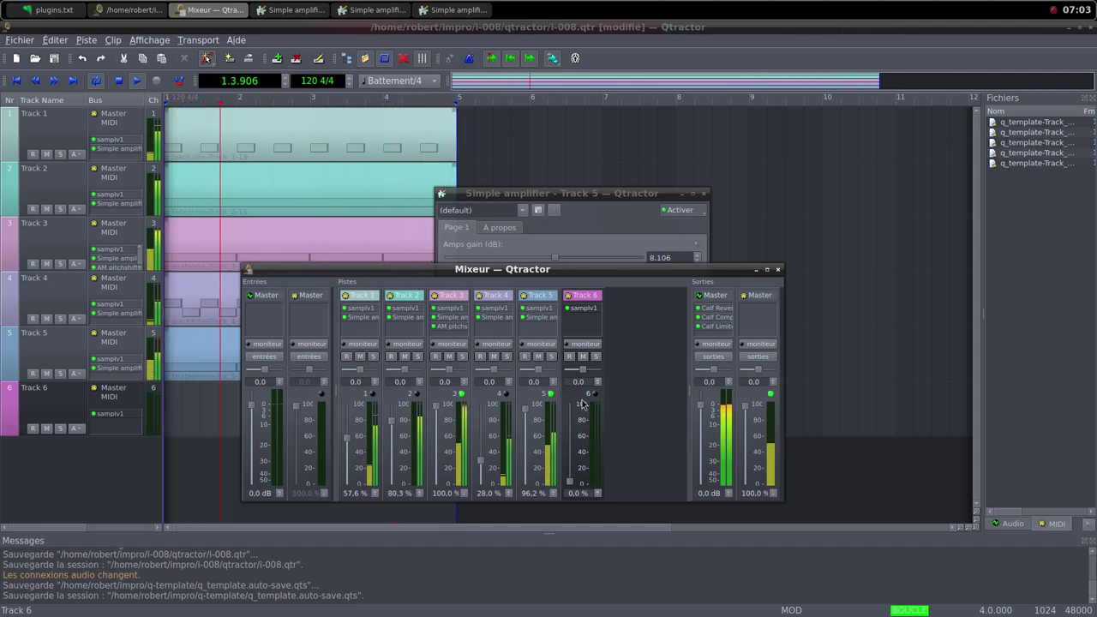
Create a new MIDI clip on Track 6 and maximize its editor window.
{"action": "right_click", "coordinate": [194, 401]}
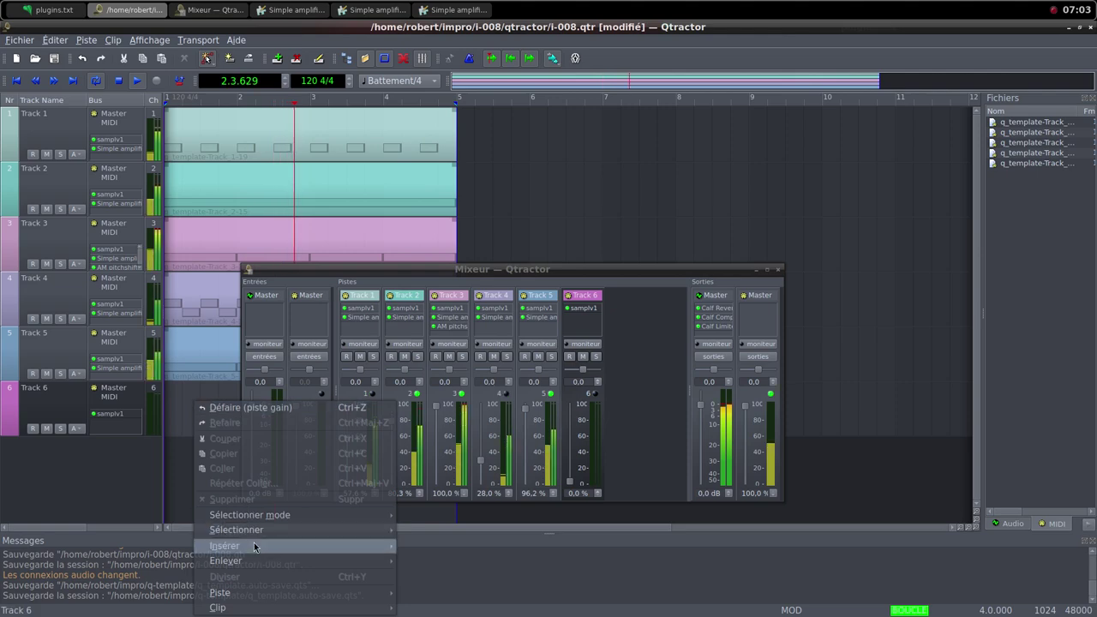
{"action": "mouse_move", "coordinate": [264, 607]}
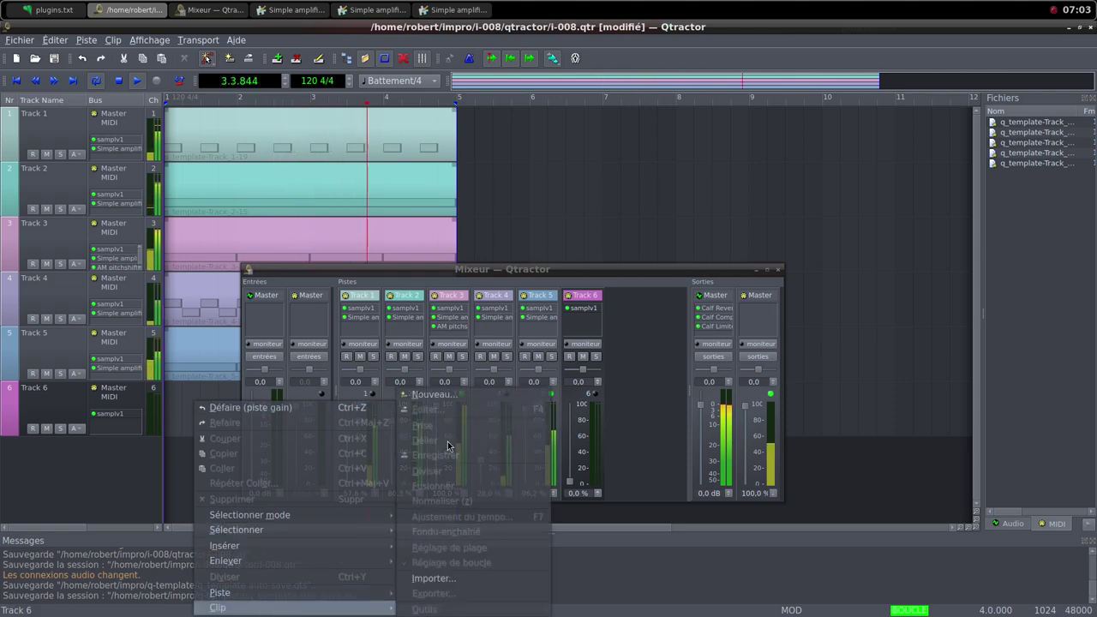
{"action": "left_click", "coordinate": [430, 395]}
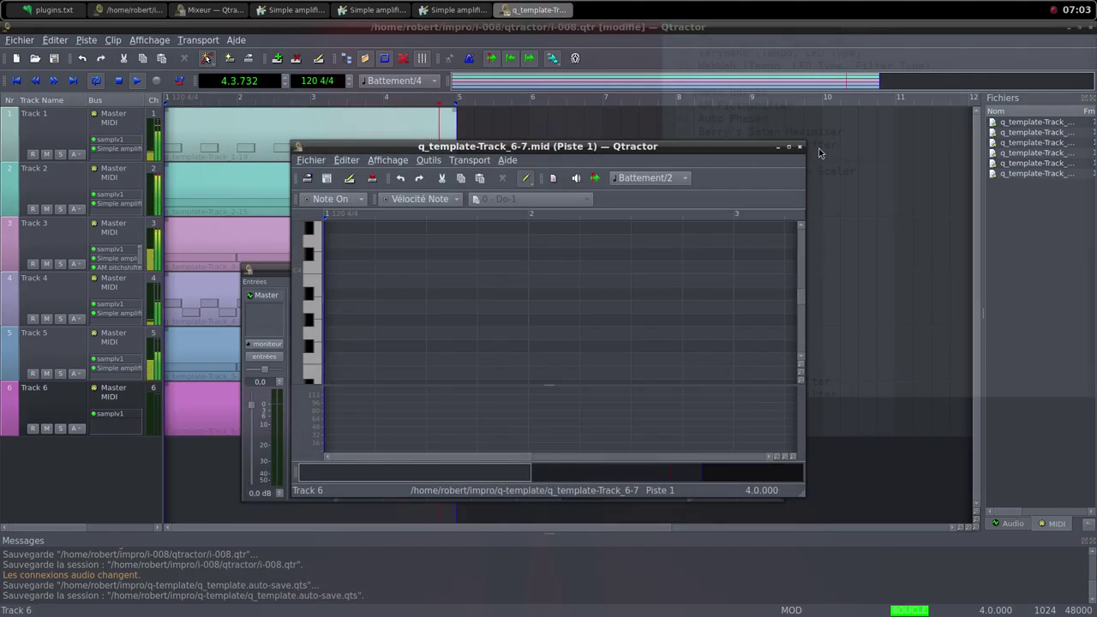
{"action": "left_click", "coordinate": [796, 147]}
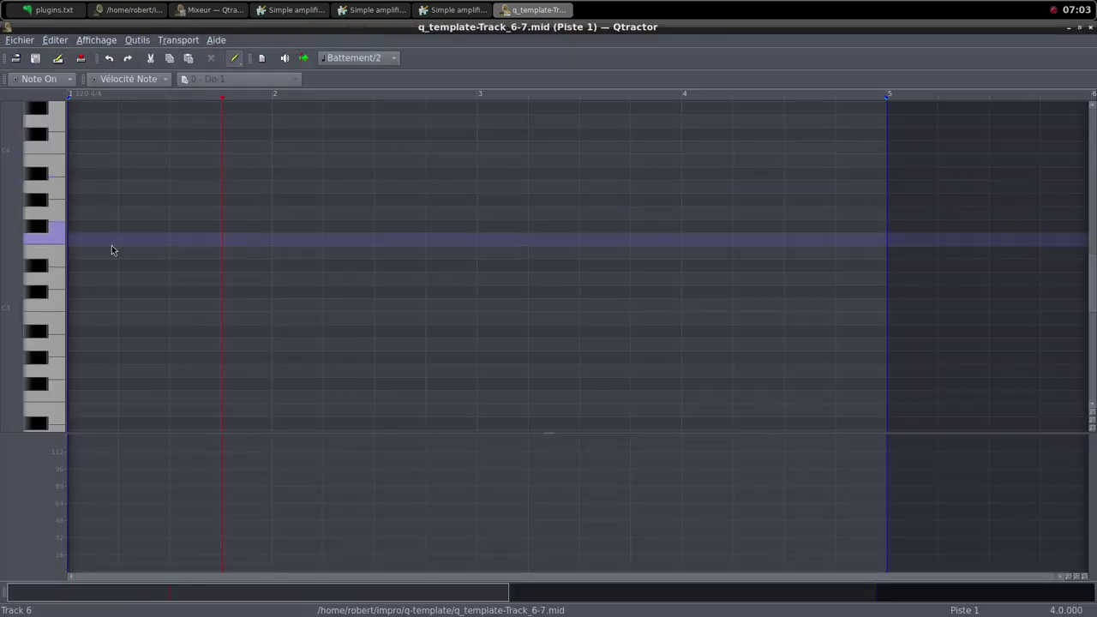
Draw eight one-beat C4 notes at velocity 64 on beats 1 and 3 of bars 1 to 4, and close the clip editor.
{"action": "left_click", "coordinate": [77, 148]}
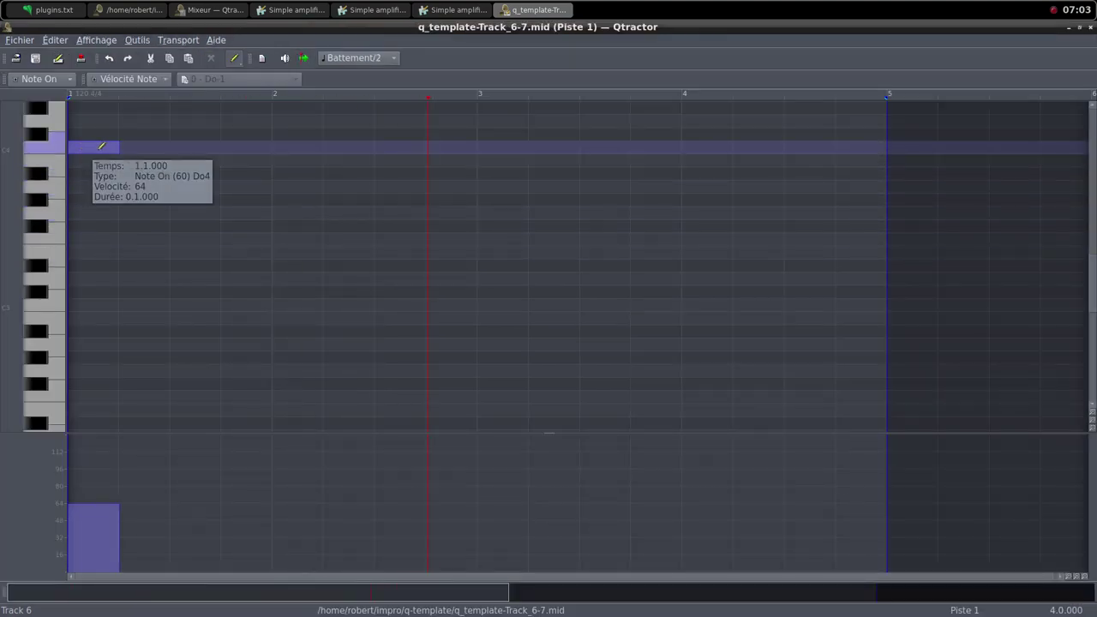
{"action": "left_click", "coordinate": [172, 148]}
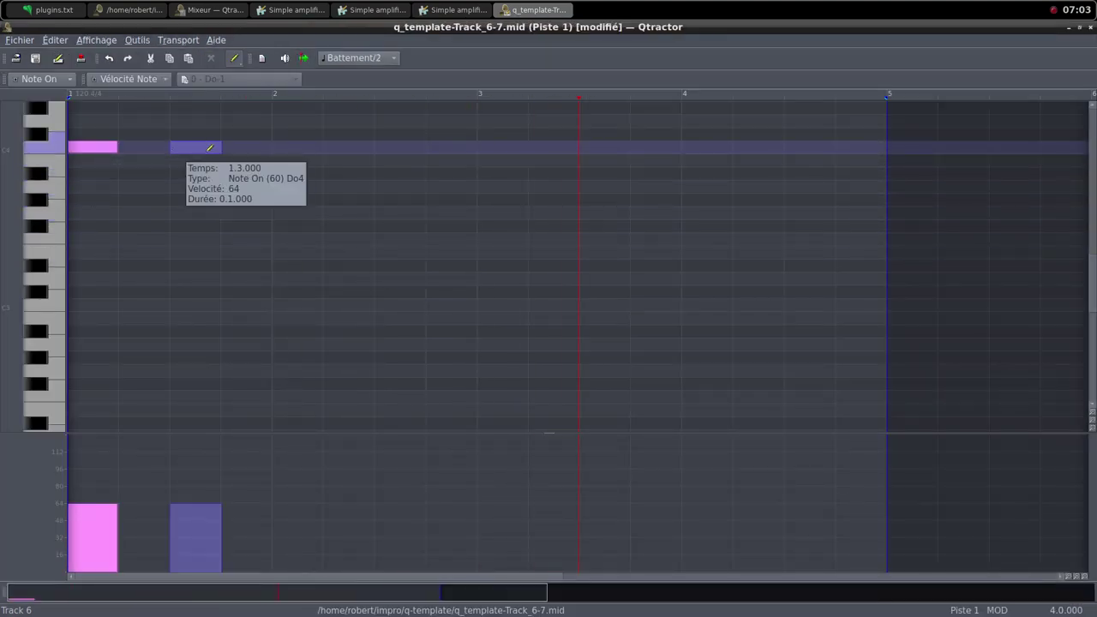
{"action": "left_click", "coordinate": [276, 147]}
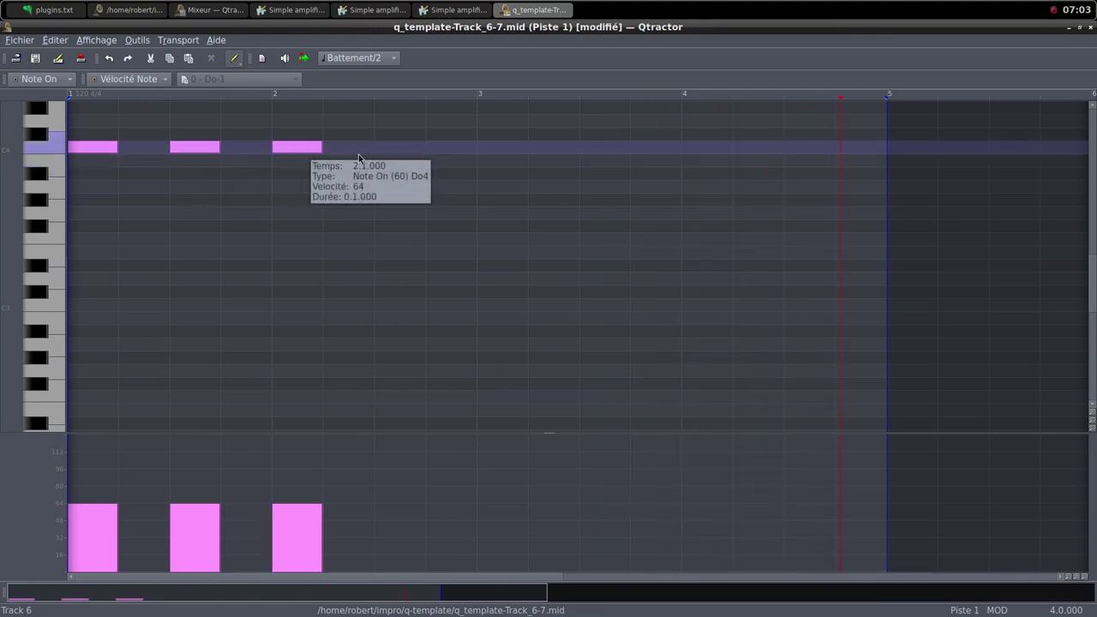
{"action": "left_click", "coordinate": [388, 147]}
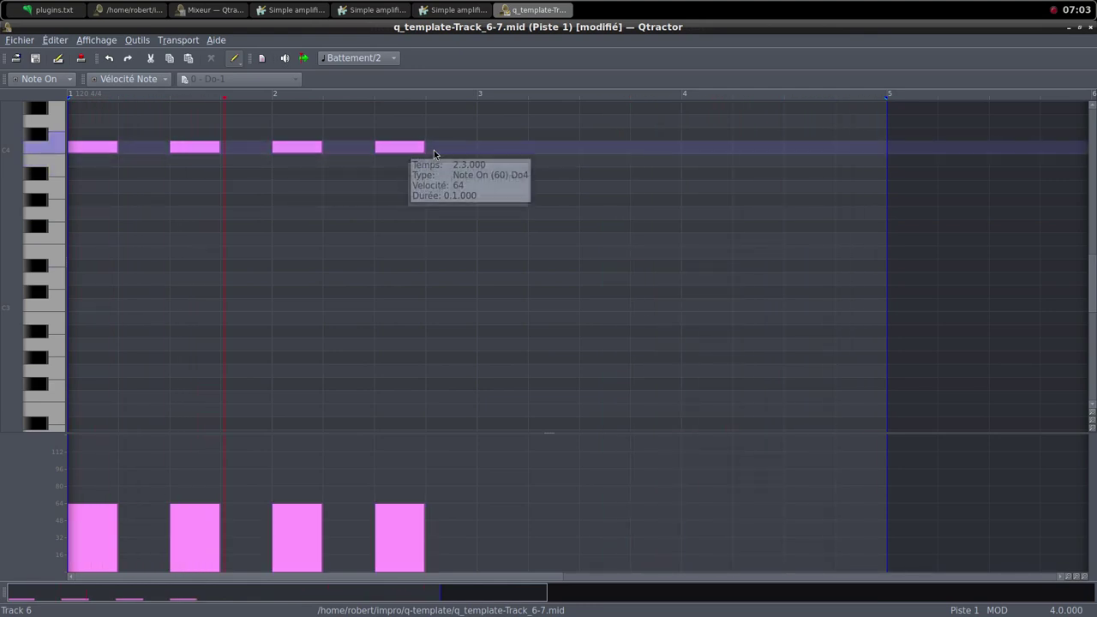
{"action": "left_click", "coordinate": [493, 148]}
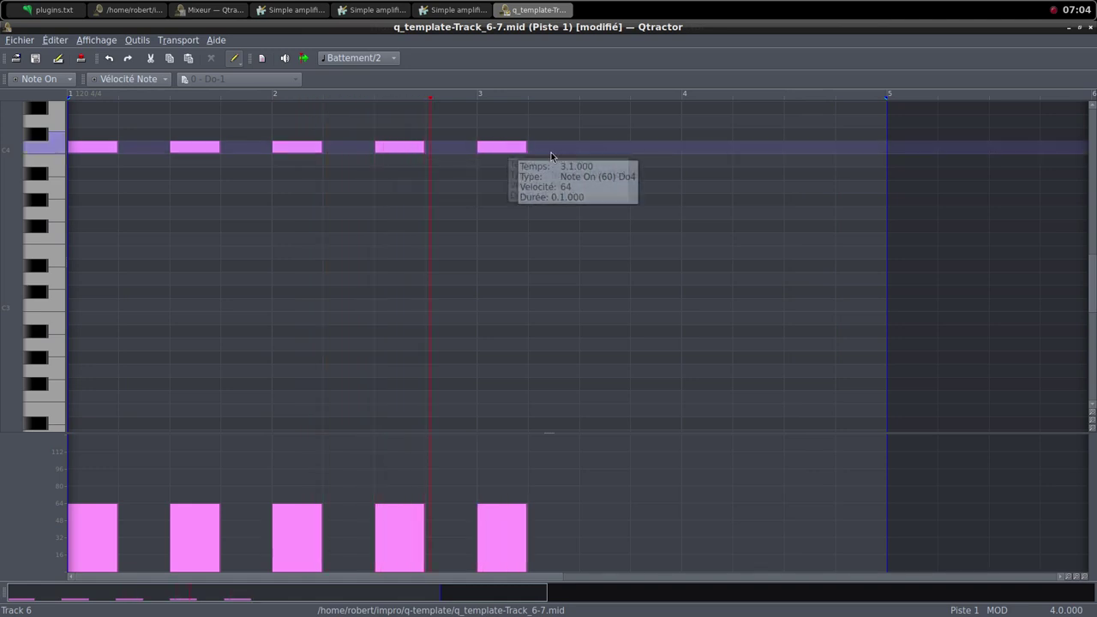
{"action": "left_click", "coordinate": [592, 148]}
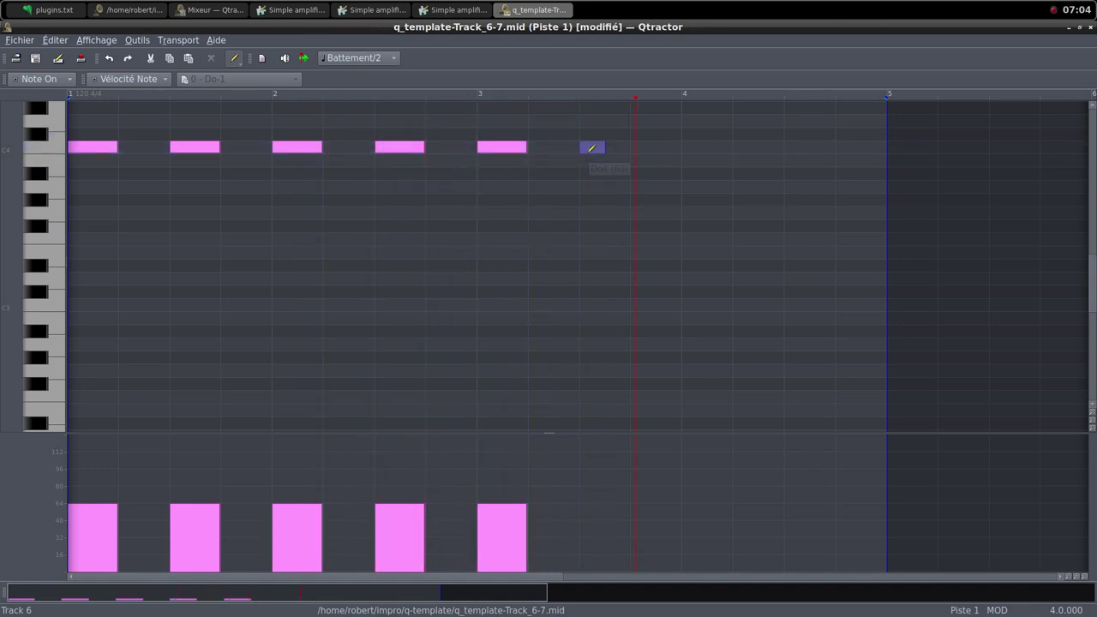
{"action": "left_click", "coordinate": [684, 150]}
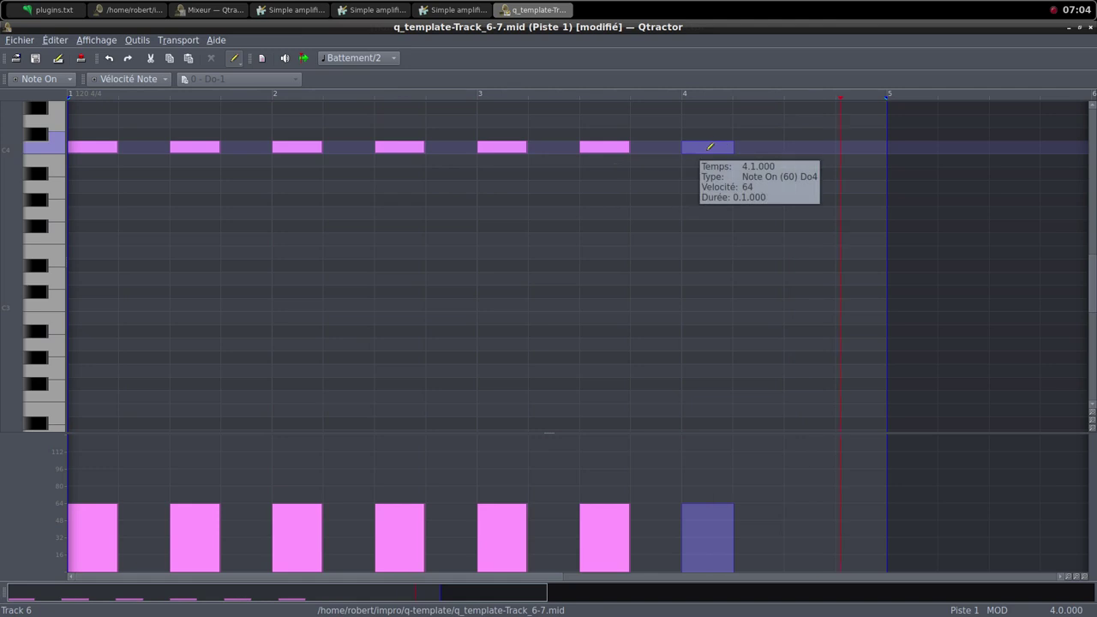
{"action": "left_click", "coordinate": [816, 156]}
{"action": "left_click_drag", "start_coordinate": [816, 150], "coordinate": [818, 146]}
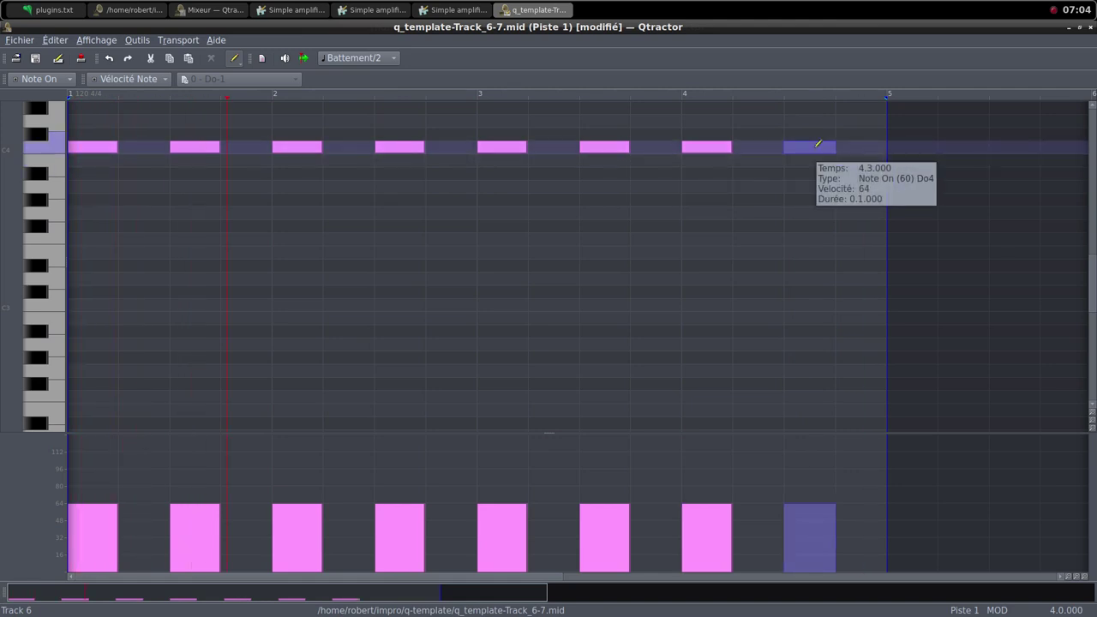
{"action": "left_click", "coordinate": [1080, 27]}
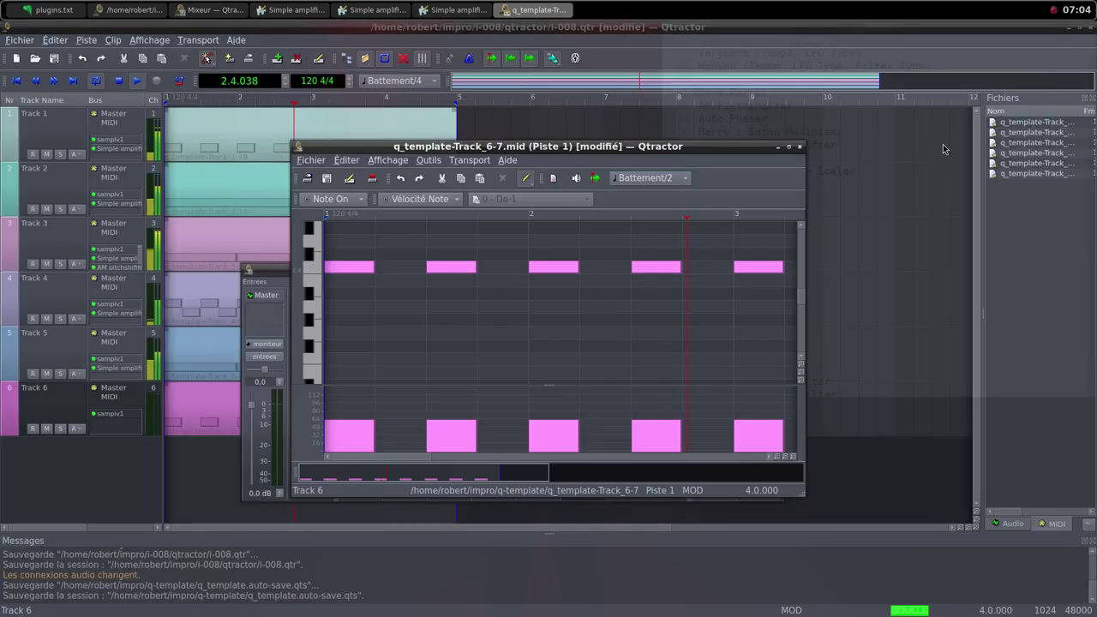
{"action": "left_click", "coordinate": [800, 147]}
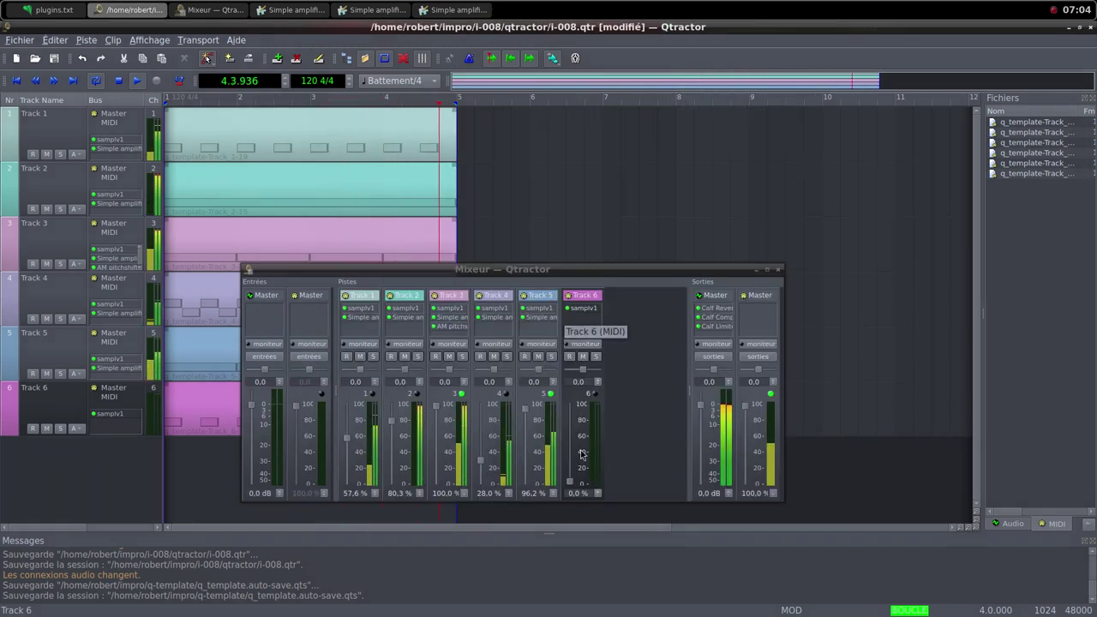
Set Track 6's mixer volume to 100 % and add the Simple amplifier plugin to it, filtering the plugin list with "sim".
{"action": "left_click_drag", "start_coordinate": [574, 484], "coordinate": [566, 407]}
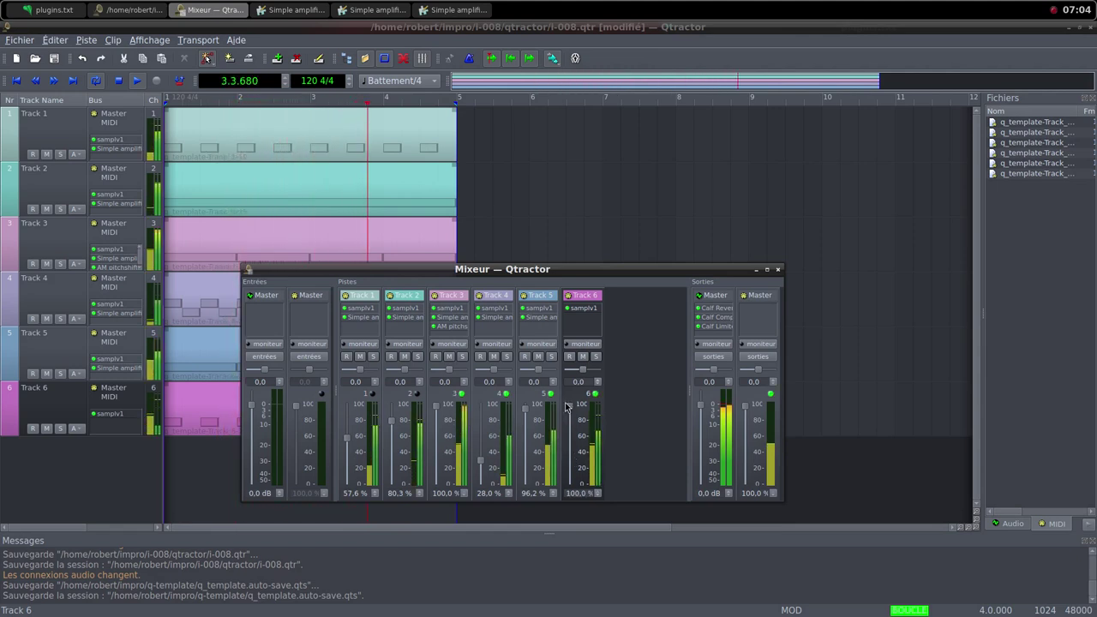
{"action": "right_click", "coordinate": [583, 317]}
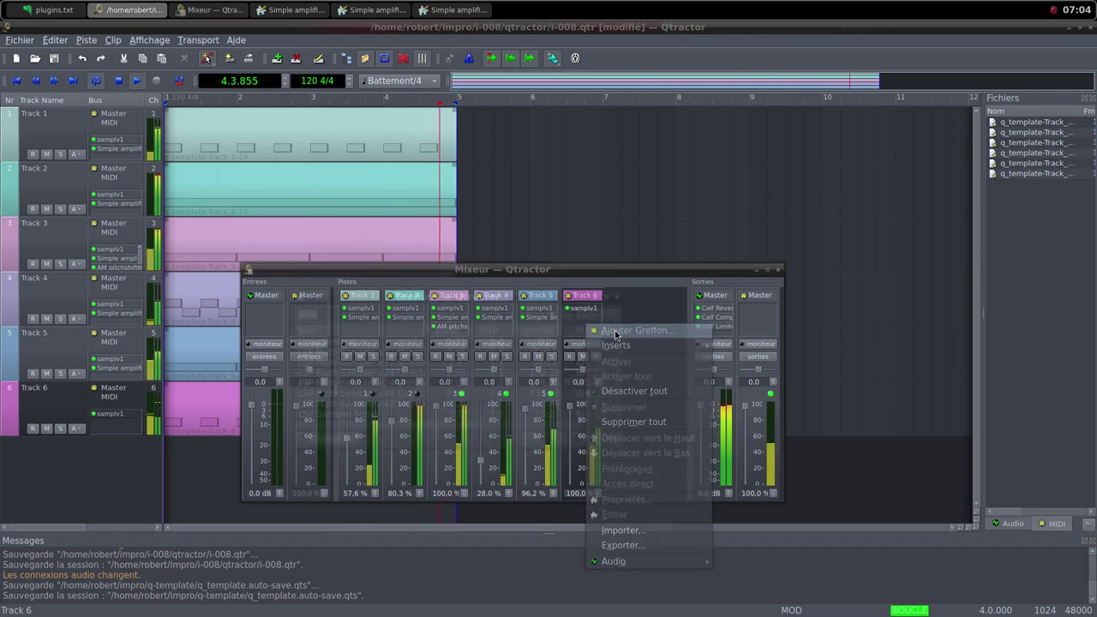
{"action": "left_click", "coordinate": [604, 326]}
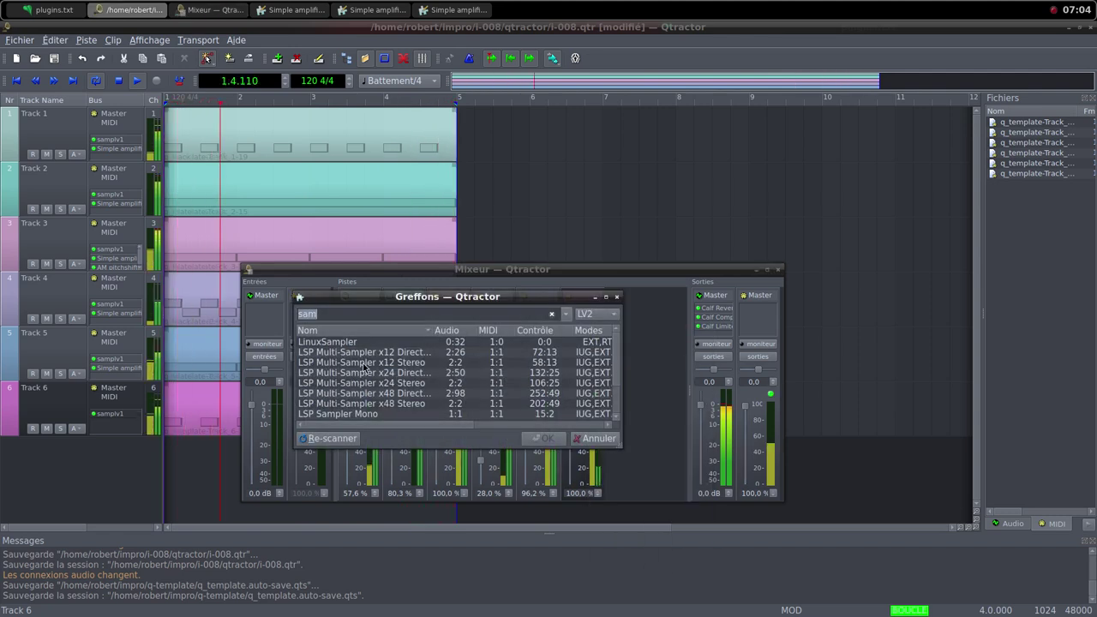
{"action": "type", "text": "si"}
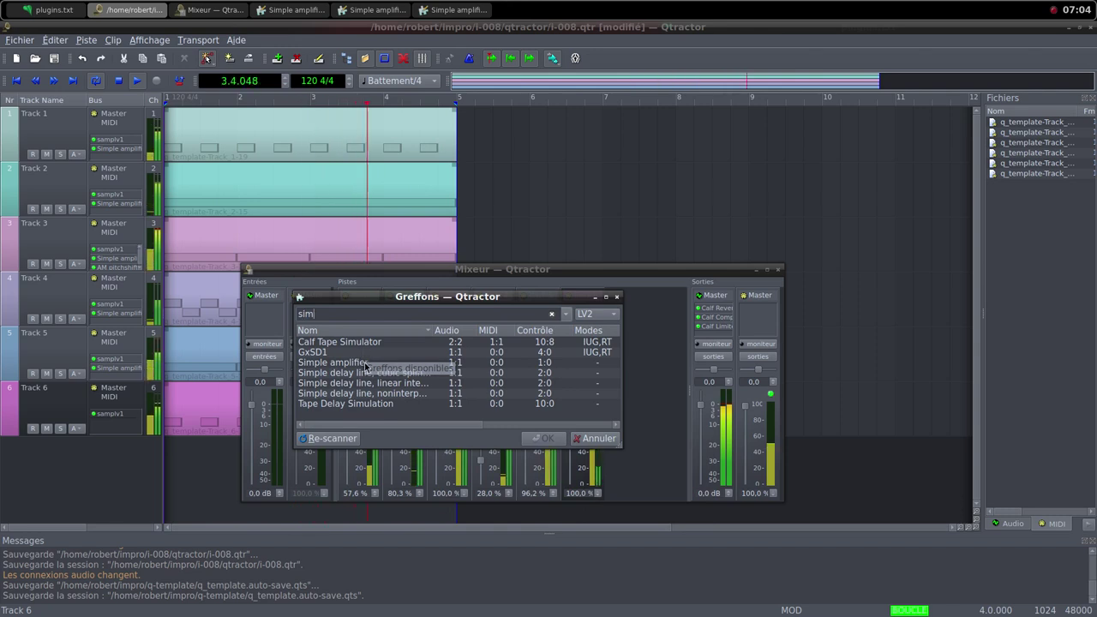
{"action": "left_click", "coordinate": [367, 363]}
{"action": "double_click", "coordinate": [423, 363]}
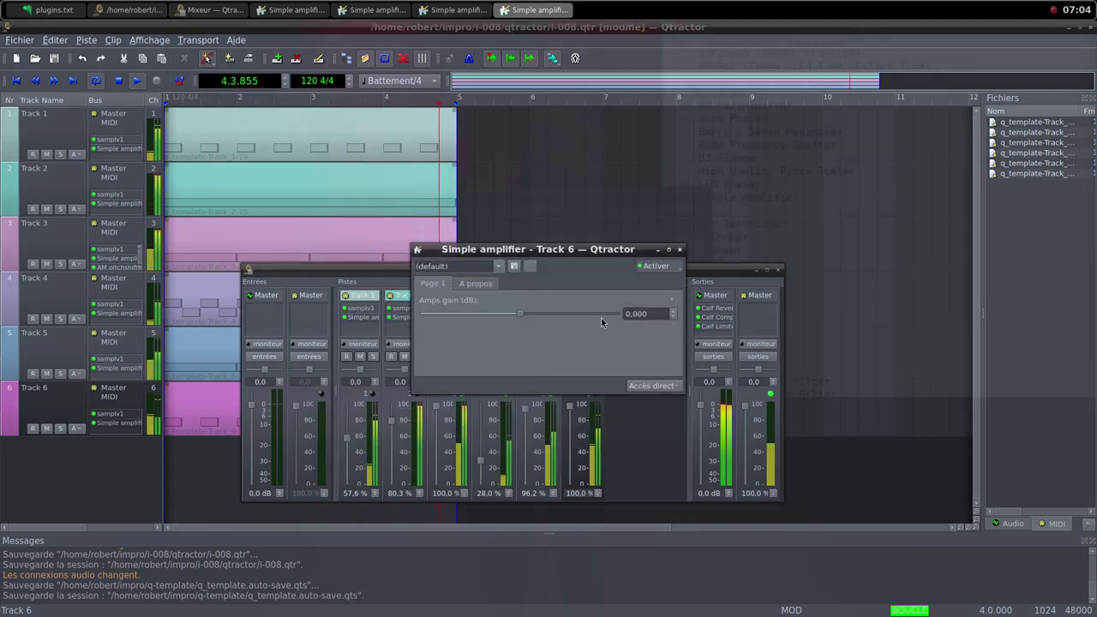
Set the gain of Track 6's Simple amplifier to 3.948 dB and close its window.
{"action": "left_click_drag", "start_coordinate": [584, 248], "coordinate": [595, 224]}
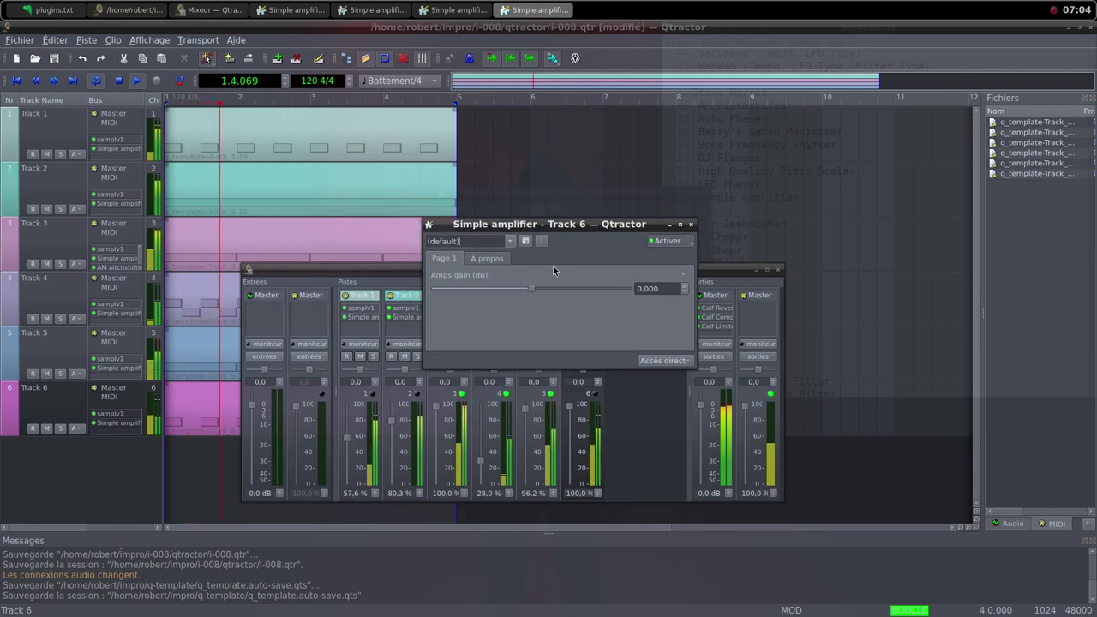
{"action": "left_click_drag", "start_coordinate": [532, 287], "coordinate": [537, 290]}
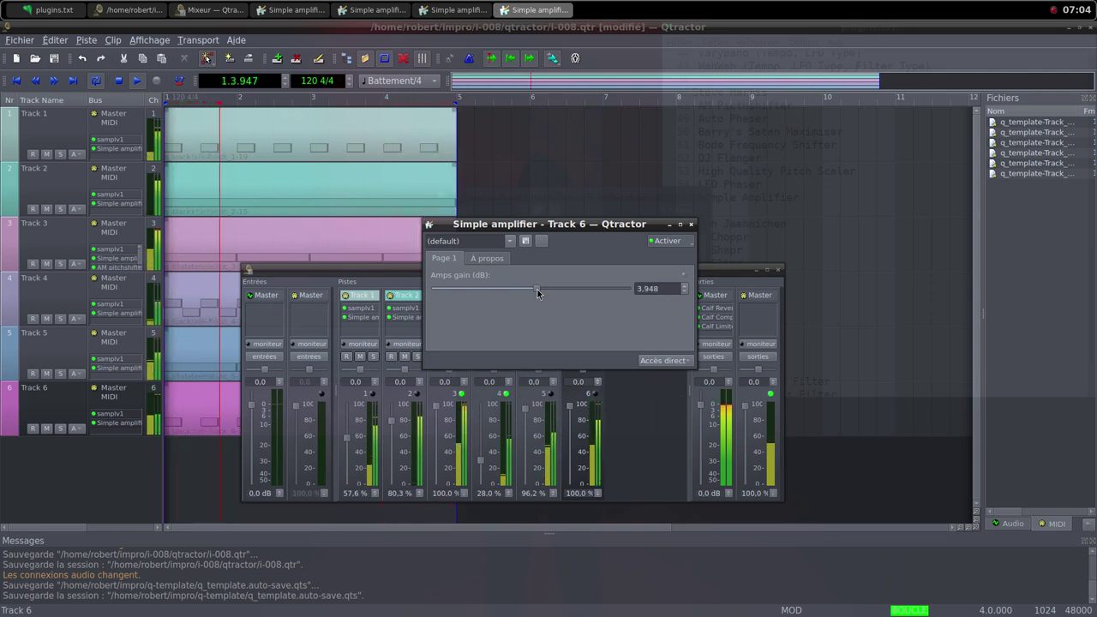
{"action": "left_click", "coordinate": [691, 224]}
Lower the mixer volumes of Tracks 5, 4, 3 and 2 to 0 %.
{"action": "left_click_drag", "start_coordinate": [529, 415], "coordinate": [529, 418]}
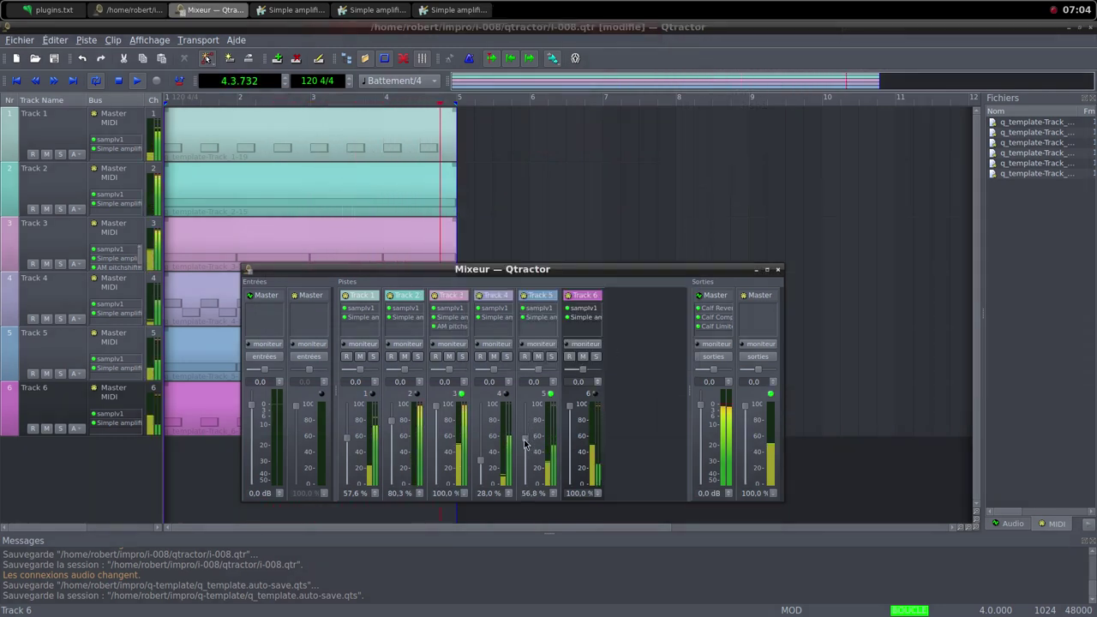
{"action": "left_click_drag", "start_coordinate": [525, 446], "coordinate": [482, 485]}
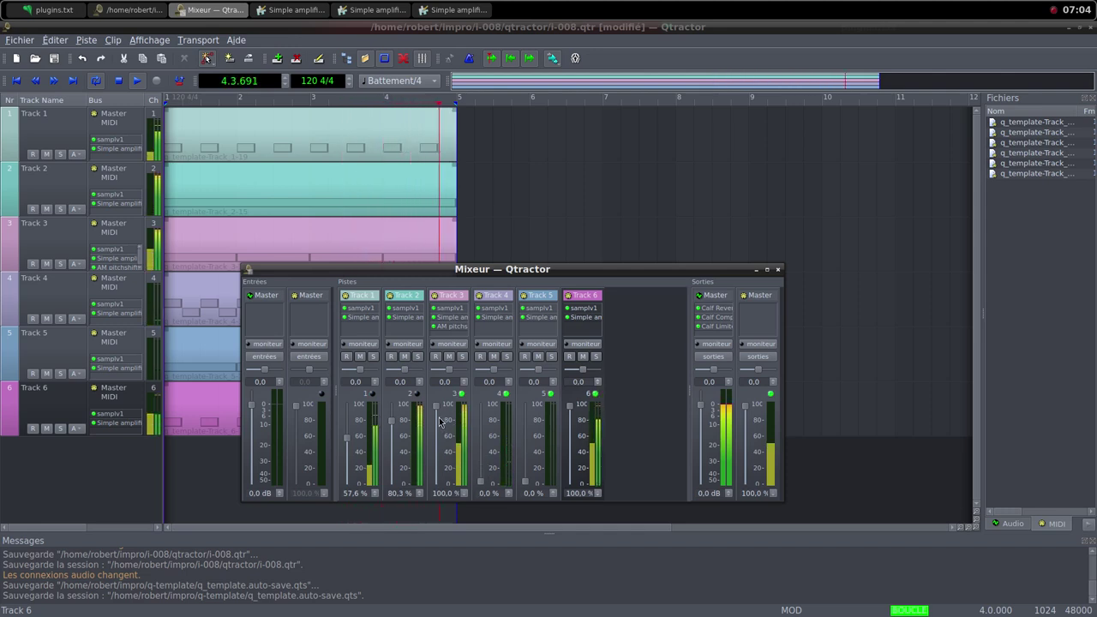
{"action": "left_click_drag", "start_coordinate": [439, 415], "coordinate": [434, 494]}
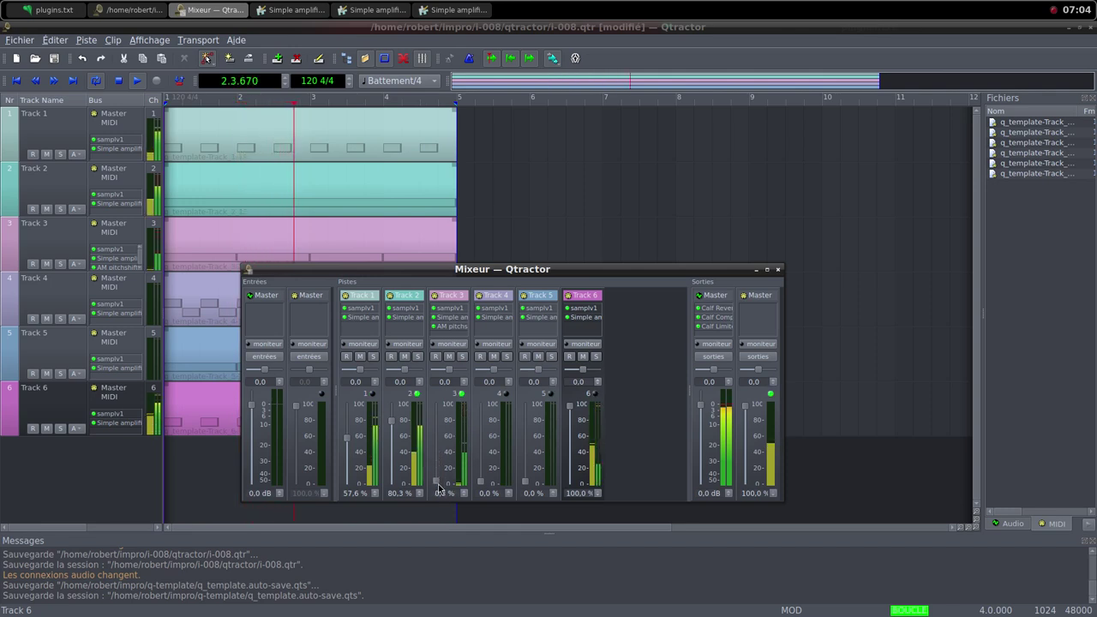
{"action": "left_click_drag", "start_coordinate": [395, 441], "coordinate": [403, 490]}
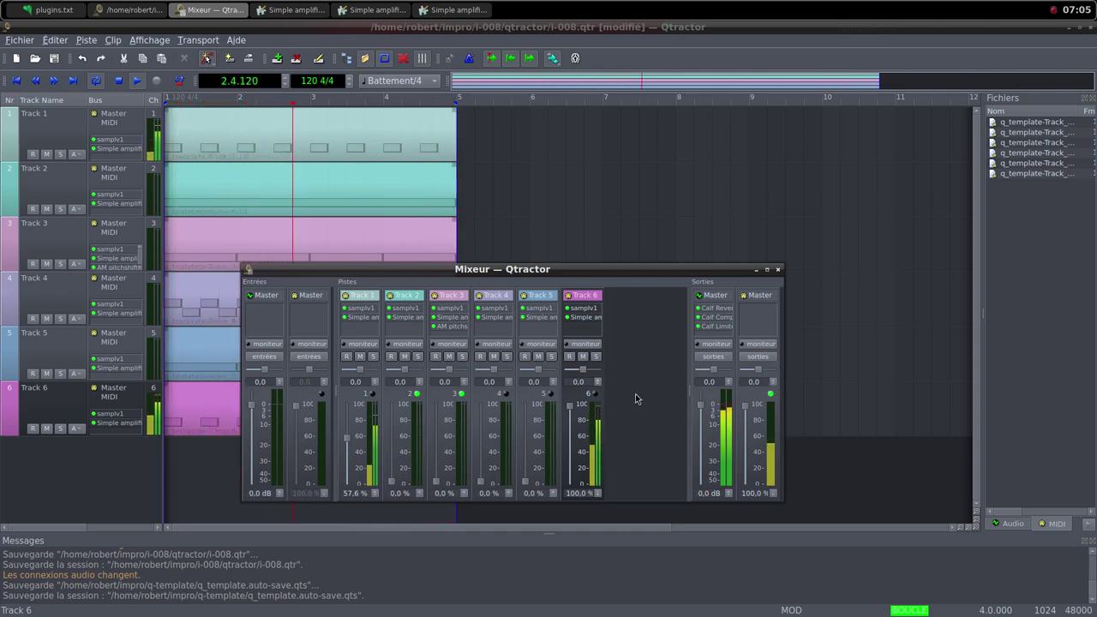
Switch to Freesound in Firefox, fetch another random sound and check its description and file details.
{"action": "middle_click", "coordinate": [703, 10]}
{"action": "left_click", "coordinate": [755, 18]}
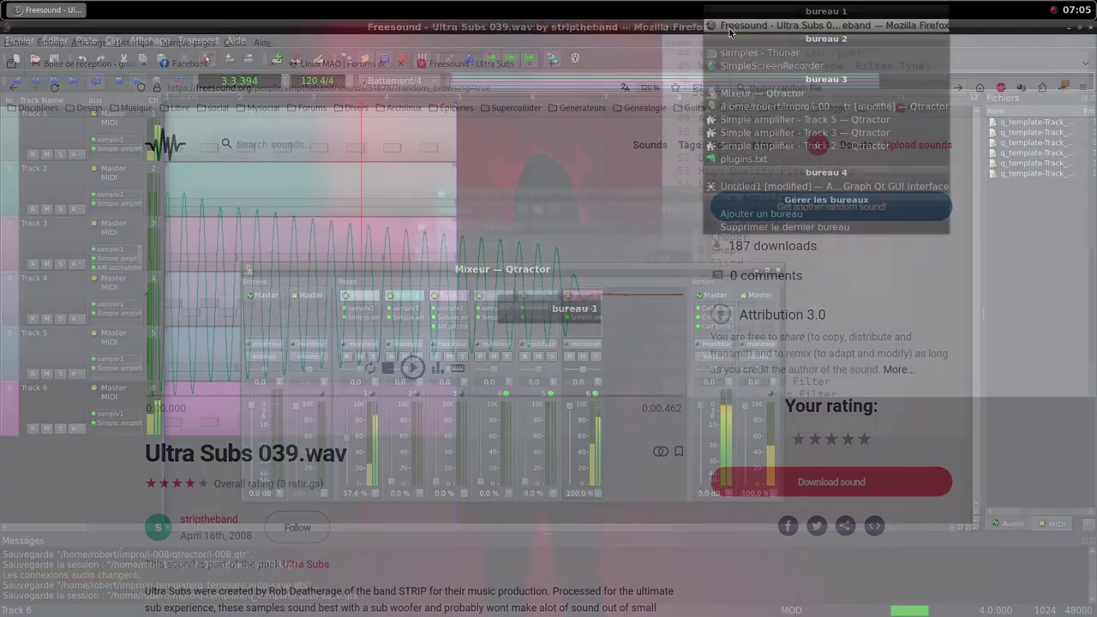
{"action": "left_click", "coordinate": [793, 206]}
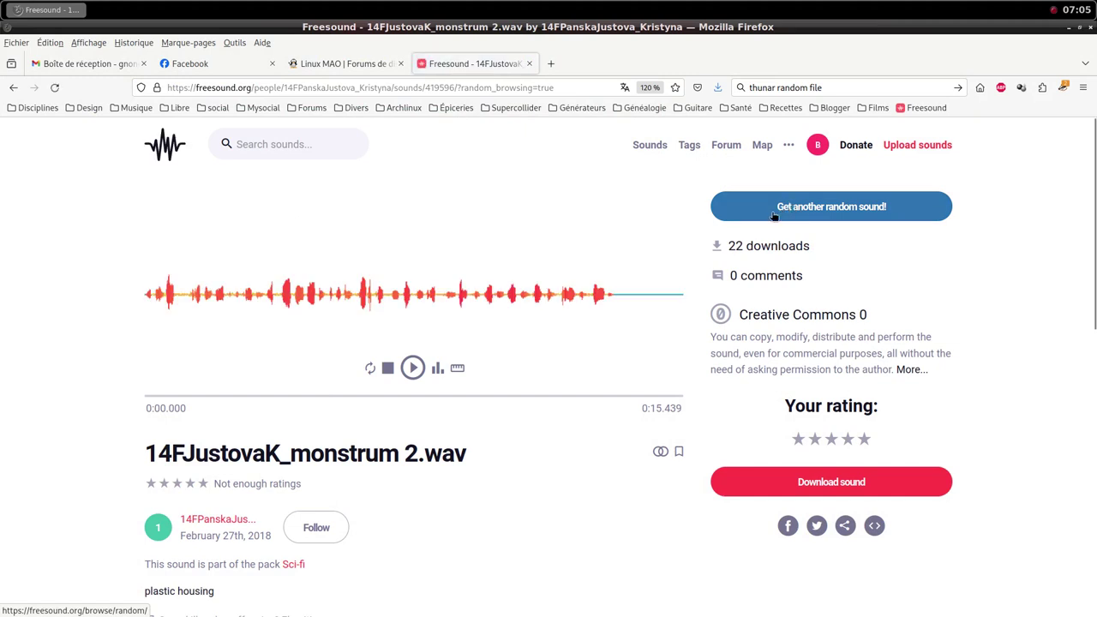
{"action": "scroll", "coordinate": [532, 413], "scroll_direction": "down", "scroll_amount": 2}
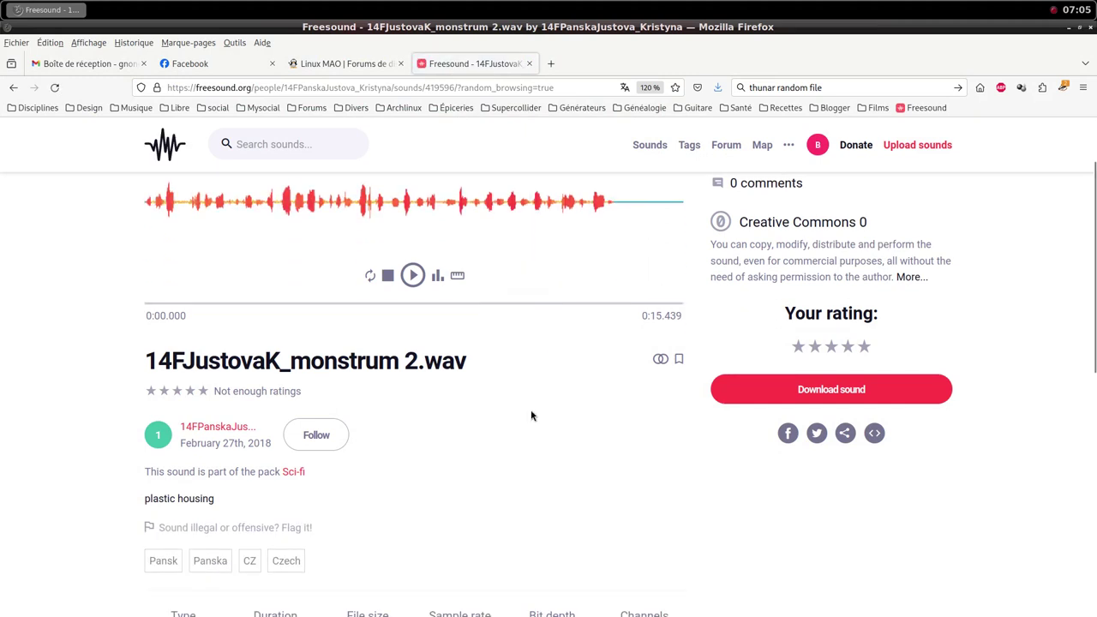
{"action": "scroll", "coordinate": [497, 426], "scroll_direction": "down", "scroll_amount": 2}
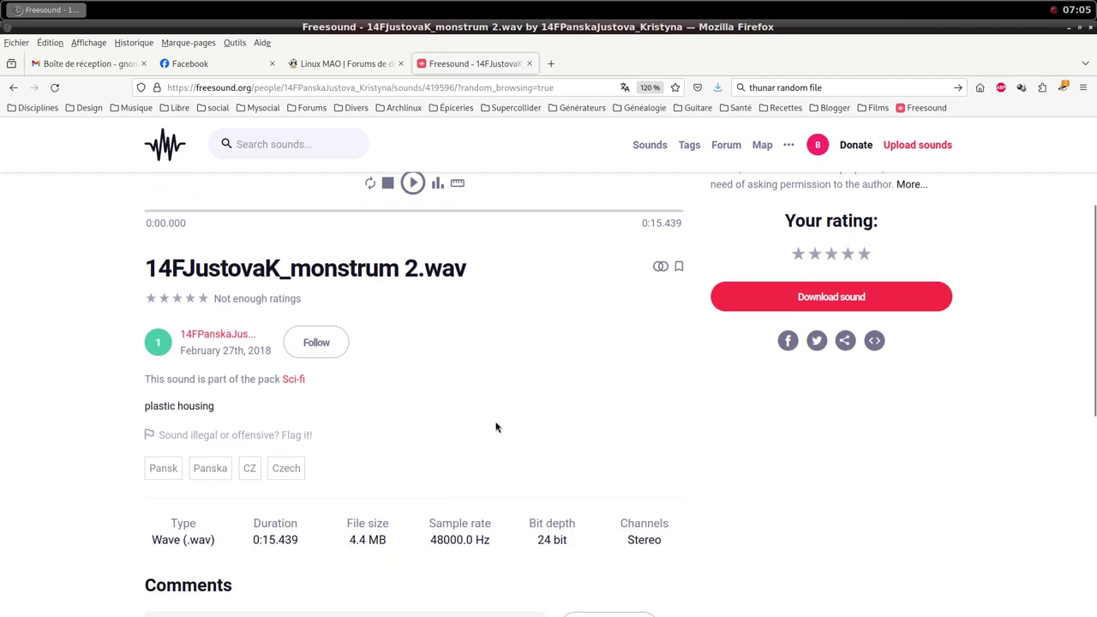
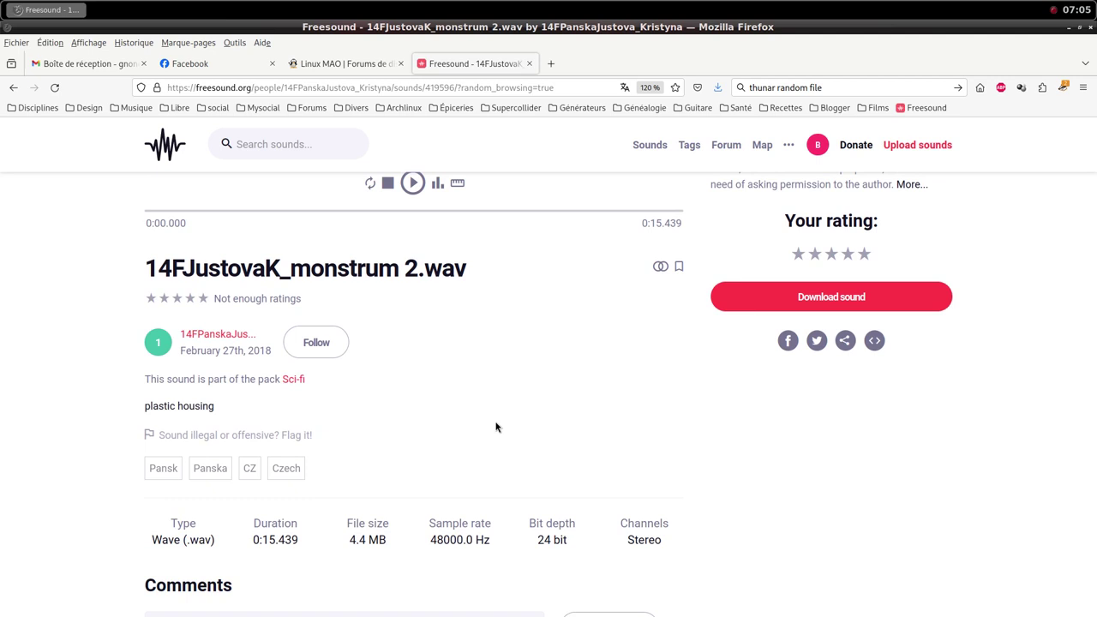
{"action": "scroll", "coordinate": [495, 427], "scroll_direction": "up", "scroll_amount": 2}
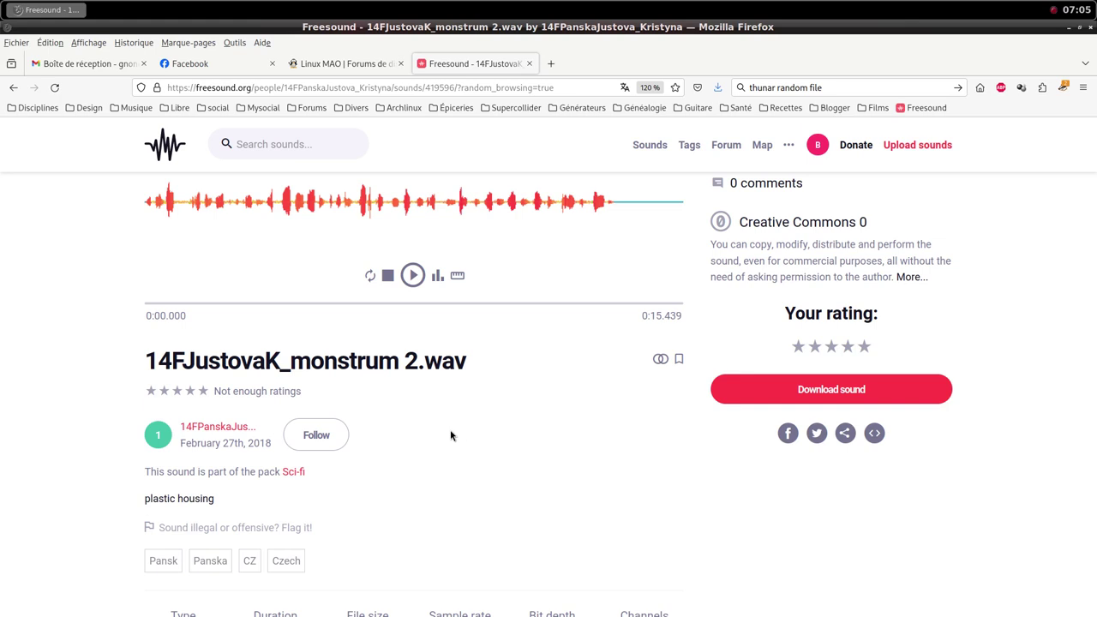
{"action": "scroll", "coordinate": [505, 429], "scroll_direction": "up", "scroll_amount": 2}
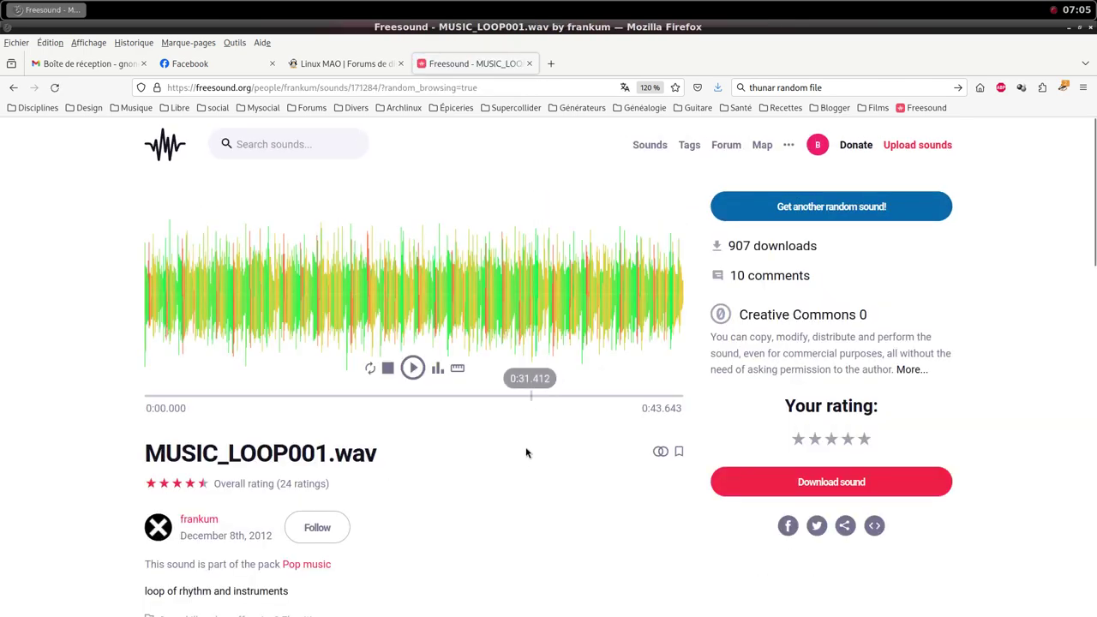
Check the file details of MUSIC_LOOP001.wav and download it into the i-008/samples folder.
{"action": "scroll", "coordinate": [526, 461], "scroll_direction": "down", "scroll_amount": 2}
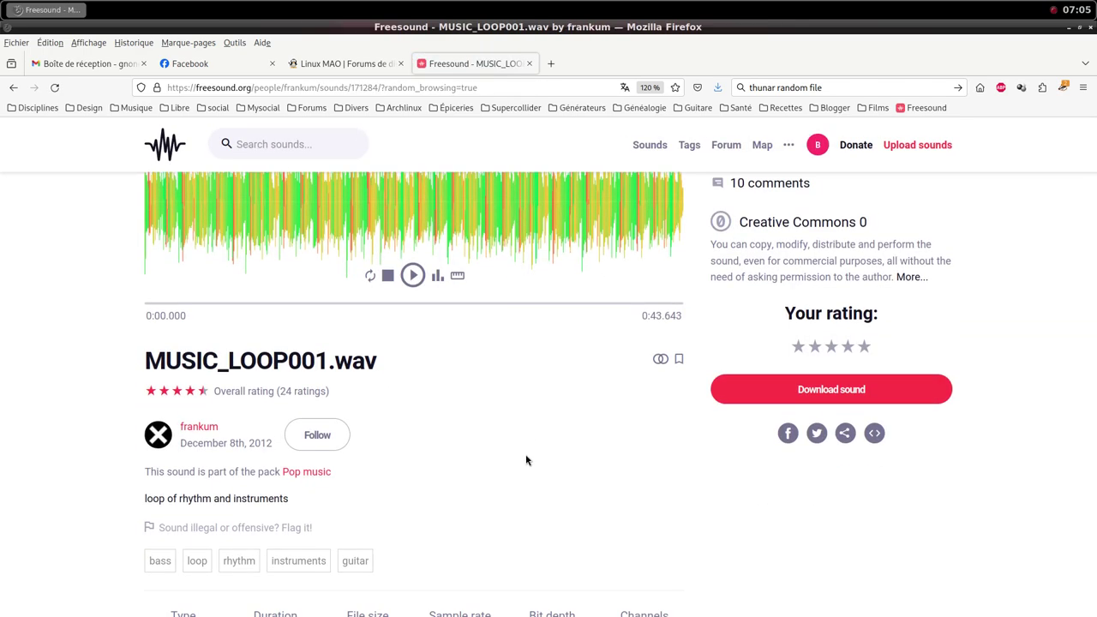
{"action": "scroll", "coordinate": [527, 460], "scroll_direction": "down", "scroll_amount": 2}
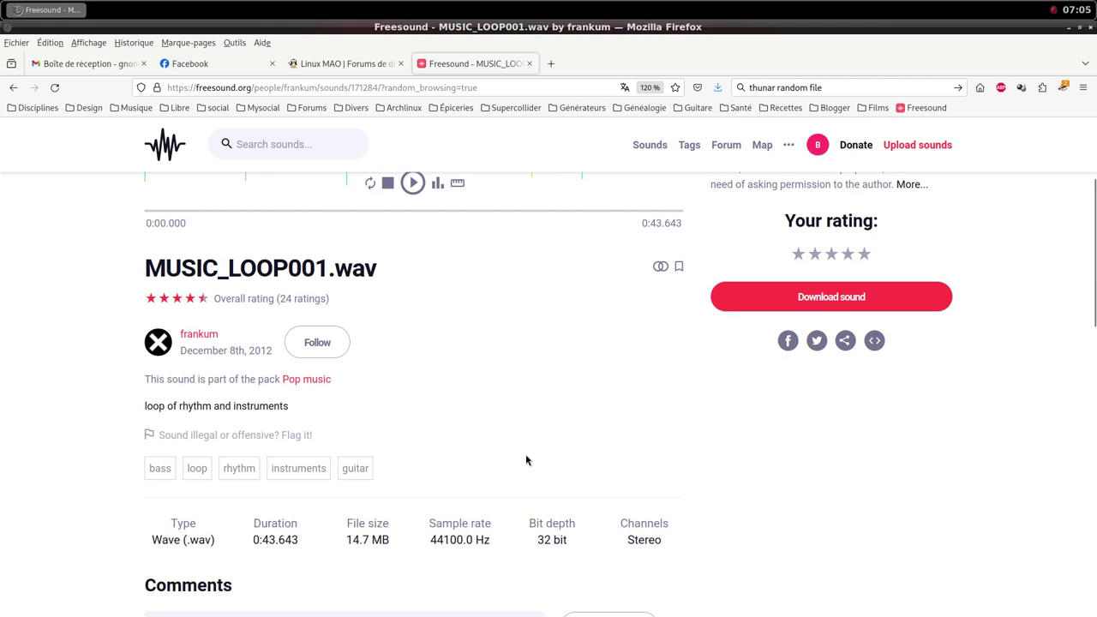
{"action": "scroll", "coordinate": [720, 425], "scroll_direction": "up", "scroll_amount": 4}
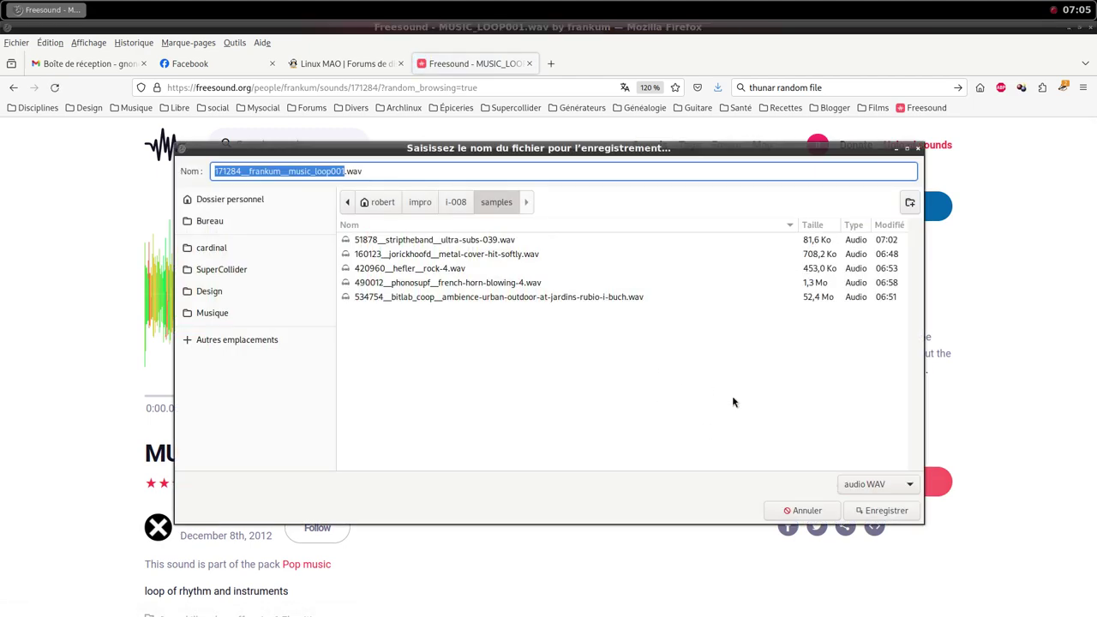
{"action": "left_click", "coordinate": [883, 510]}
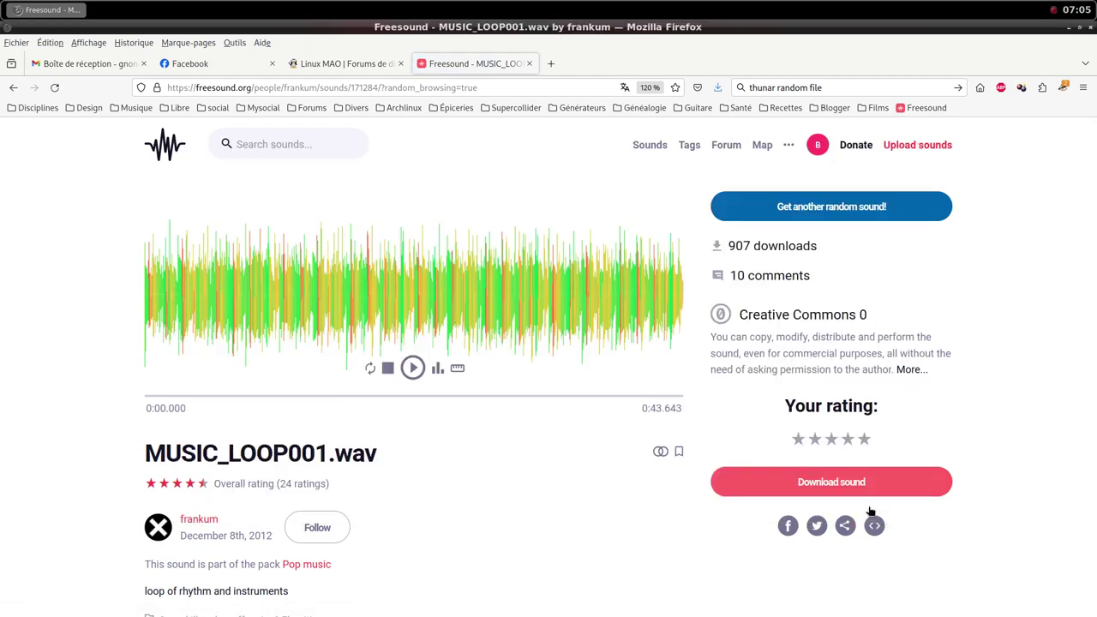
Switch to the Qtractor mixer and start a new track named Track 7 with its type set to MIDI.
{"action": "middle_click", "coordinate": [503, 6]}
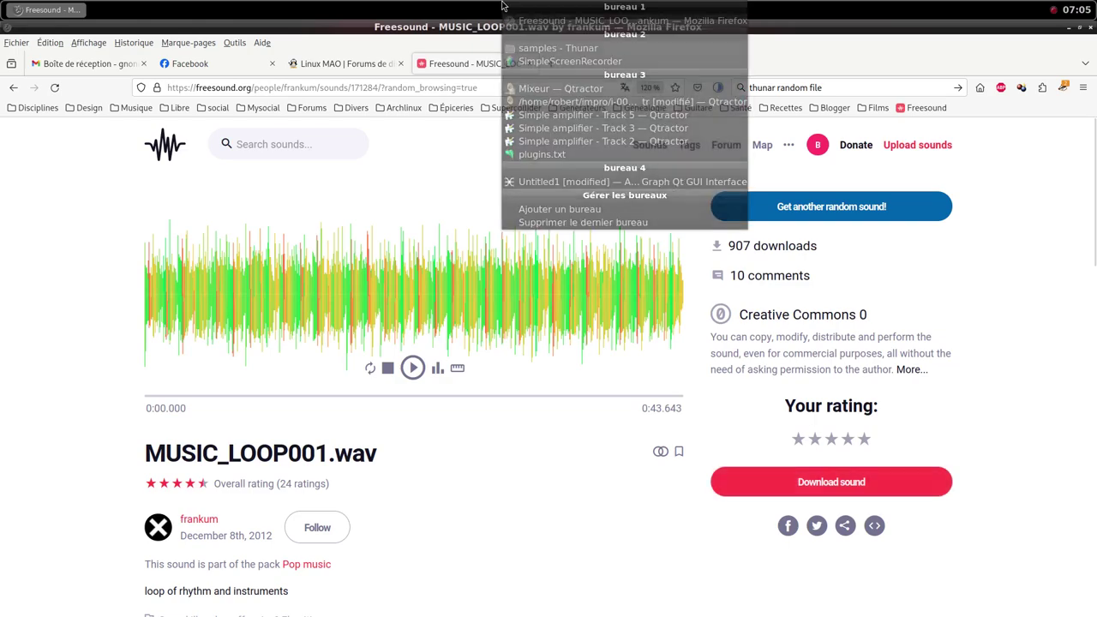
{"action": "left_click", "coordinate": [551, 88]}
{"action": "right_click", "coordinate": [630, 347]}
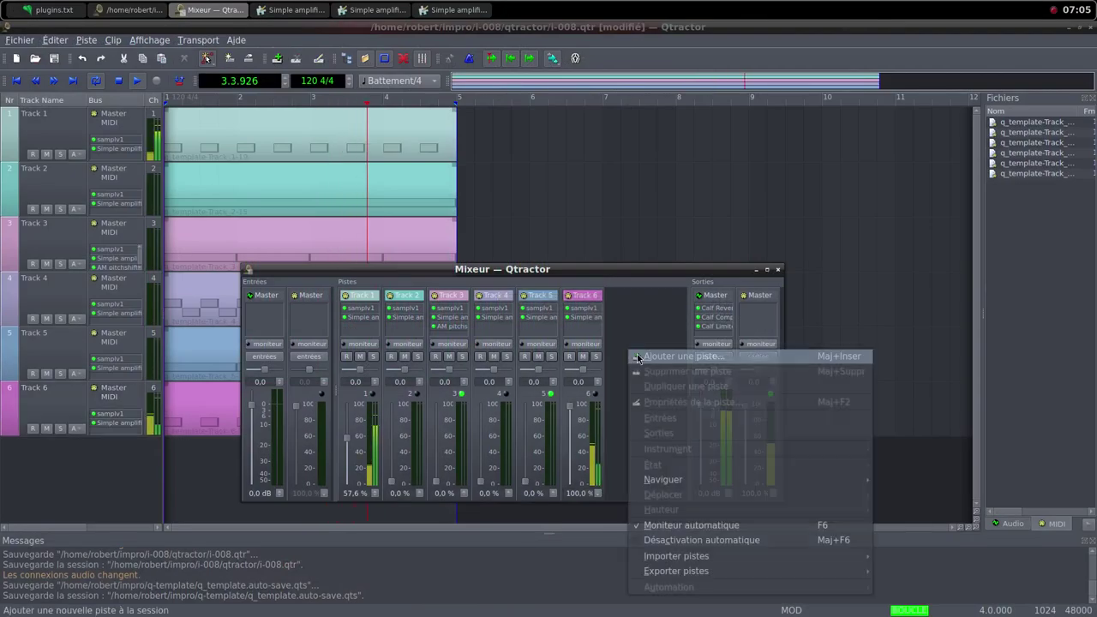
{"action": "left_click", "coordinate": [643, 359]}
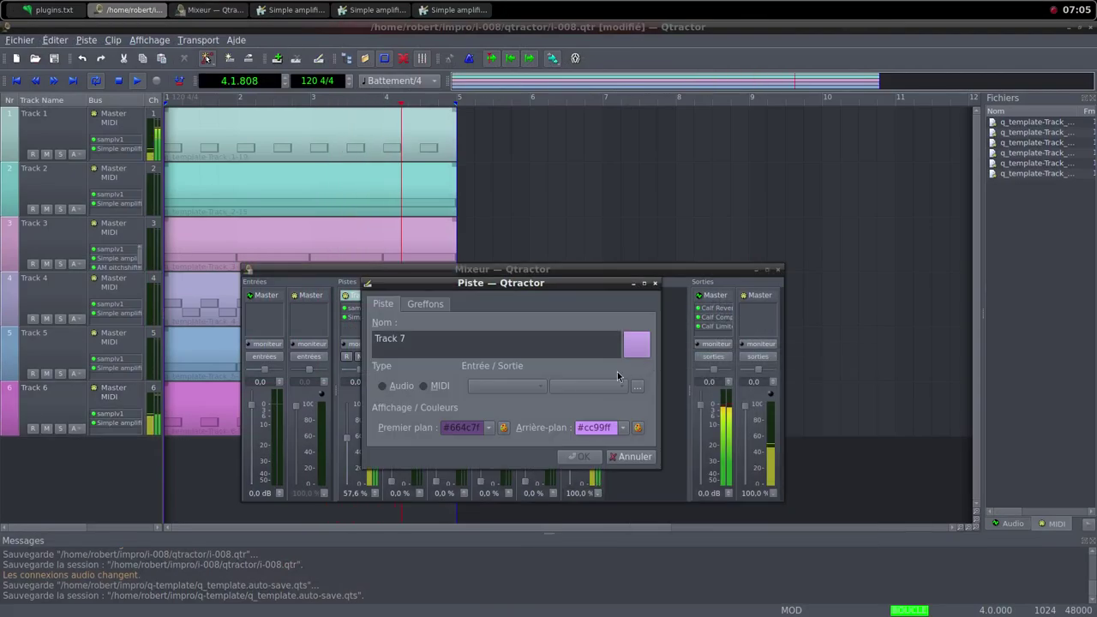
{"action": "left_click", "coordinate": [422, 387]}
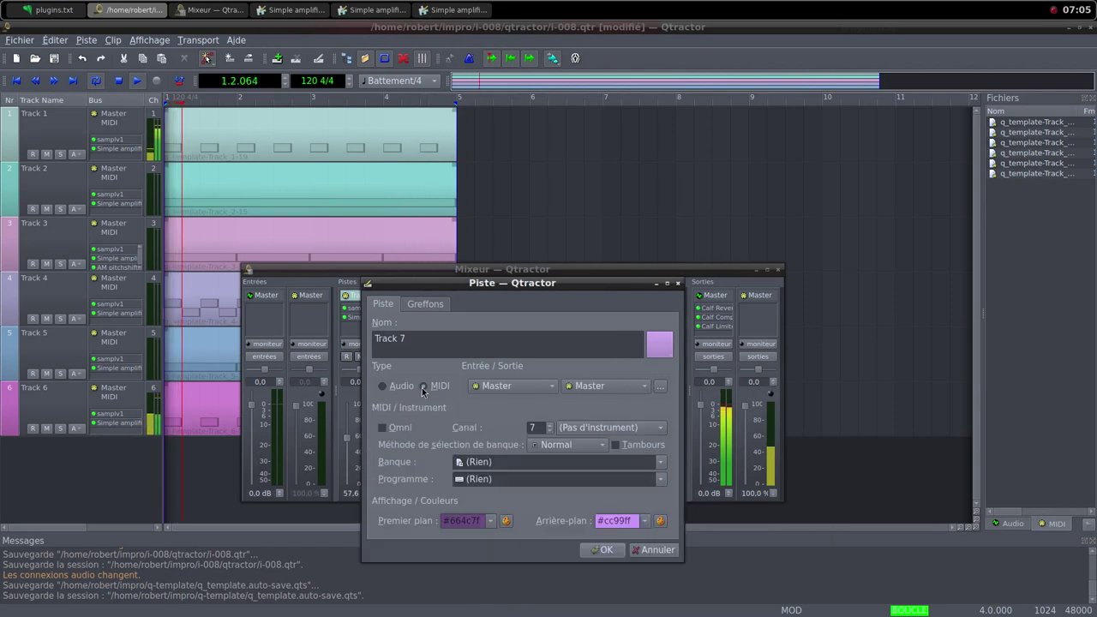
Add the samplv1 plugin to the new track, filtering the plugin list with "sam".
{"action": "left_click", "coordinate": [424, 306]}
{"action": "left_click", "coordinate": [649, 325]}
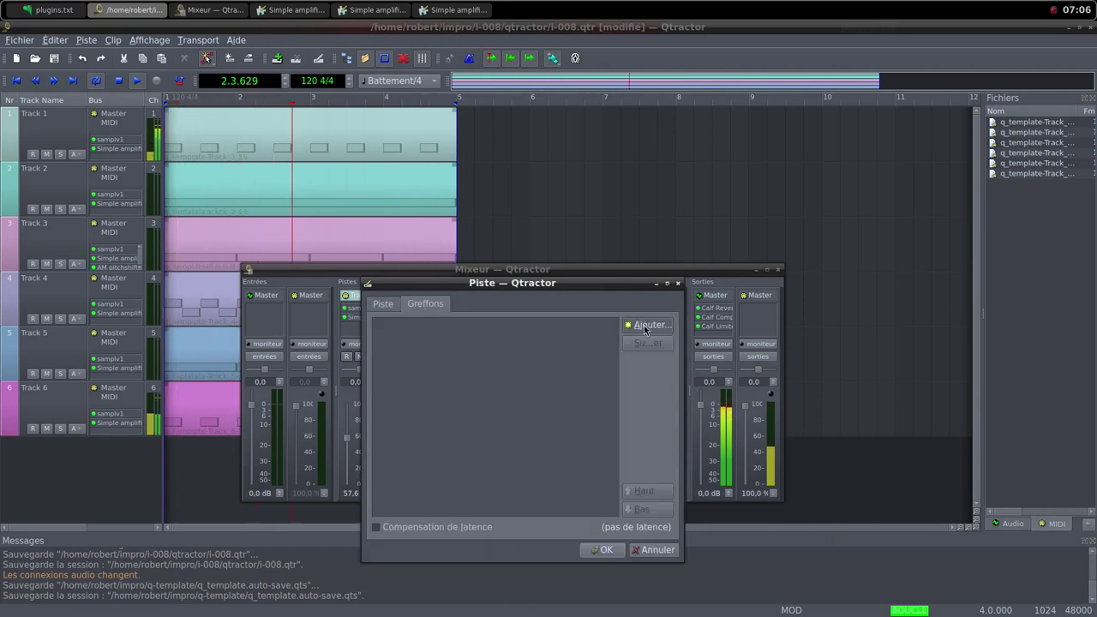
{"action": "type", "text": "samplv"}
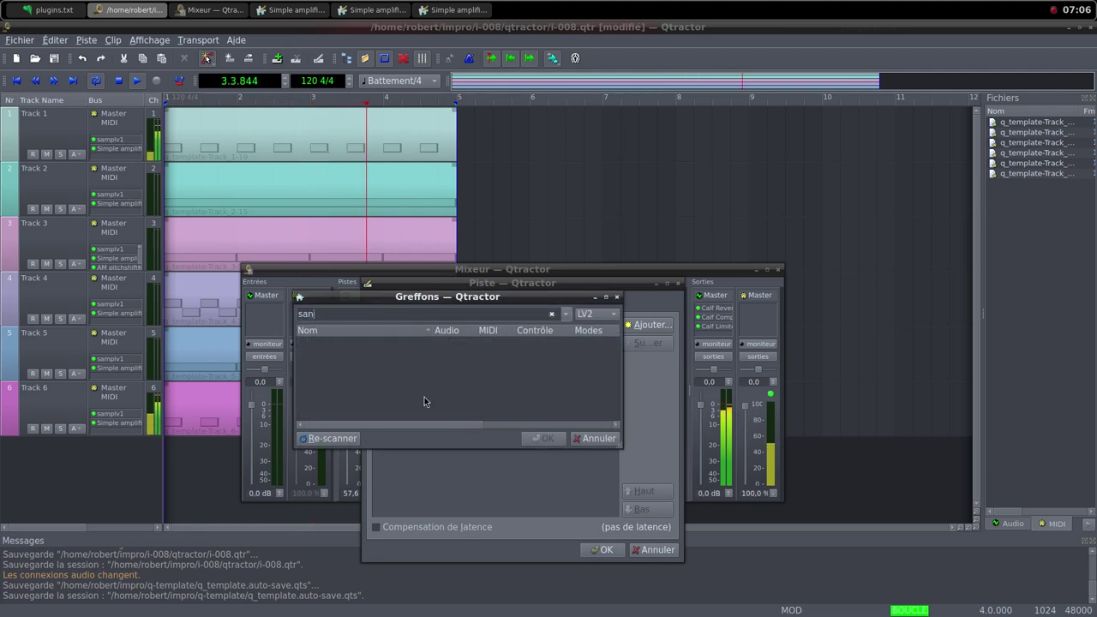
{"action": "key", "text": "BackSpace"}
{"action": "key", "text": "BackSpace"}
{"action": "key", "text": "BackSpace"}
{"action": "key", "text": "BackSpace"}
{"action": "type", "text": "m"}
{"action": "scroll", "coordinate": [357, 411], "scroll_direction": "down", "scroll_amount": 2}
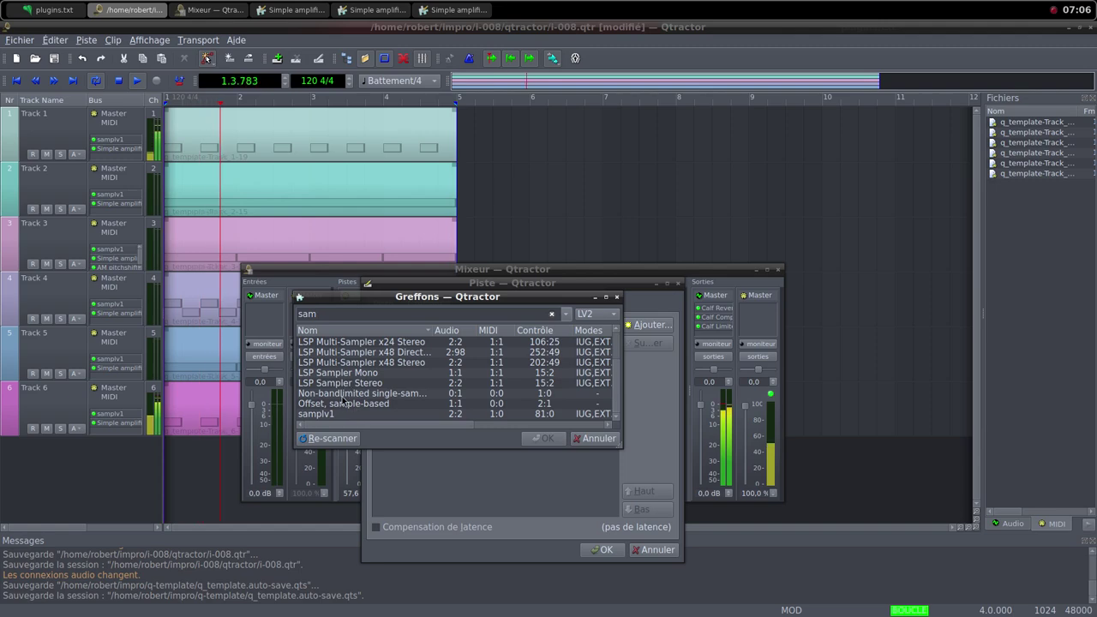
{"action": "double_click", "coordinate": [356, 414]}
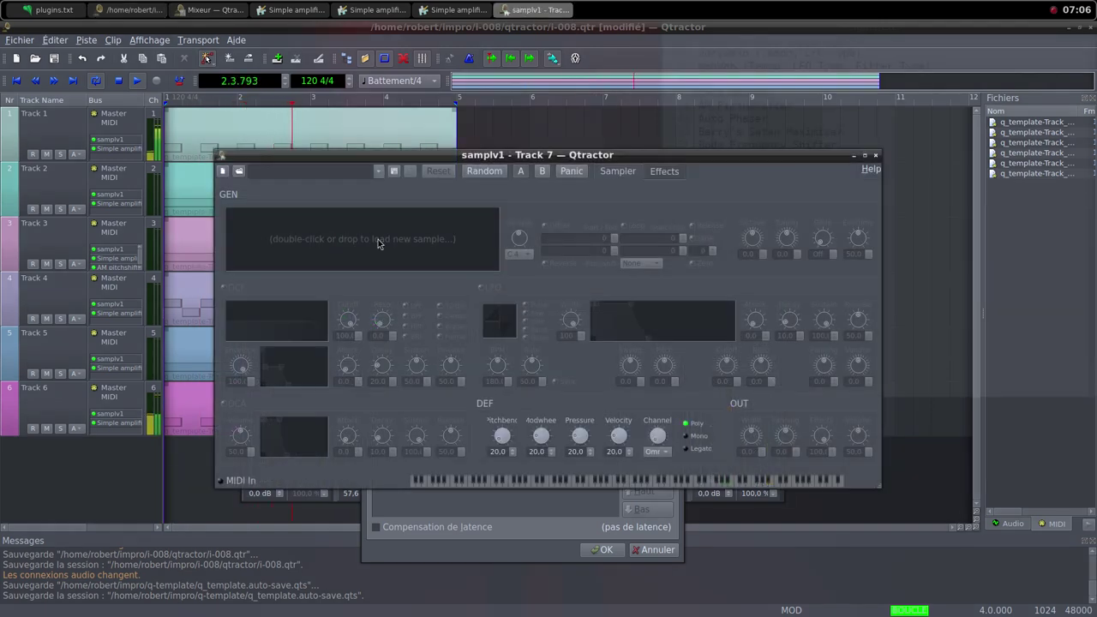
Load the downloaded music_loop001.wav sample into Track 7's samplv1.
{"action": "double_click", "coordinate": [378, 243]}
{"action": "left_click", "coordinate": [536, 248]}
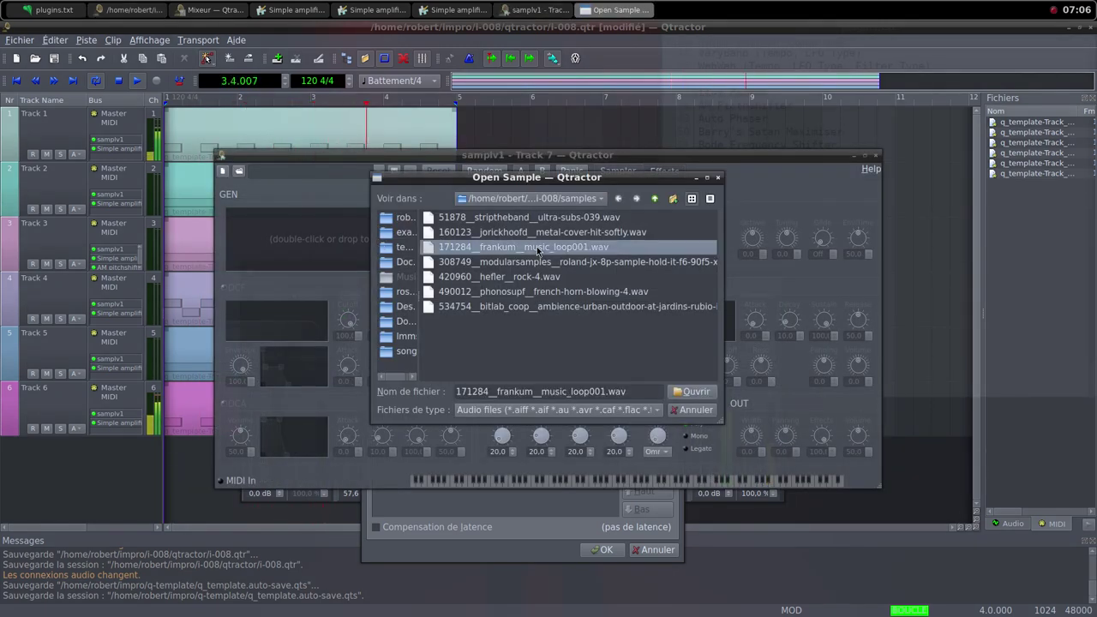
{"action": "left_click", "coordinate": [691, 391]}
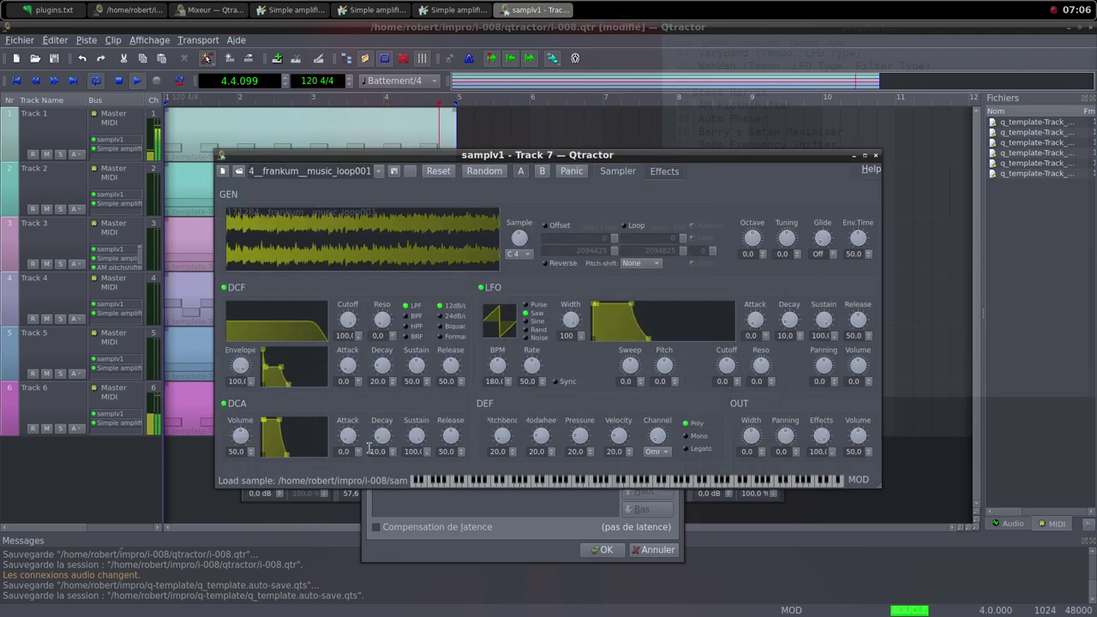
Set samplv1's DCA volume and OUT volume to 100, close its window and confirm the new track.
{"action": "left_click_drag", "start_coordinate": [248, 441], "coordinate": [343, 429]}
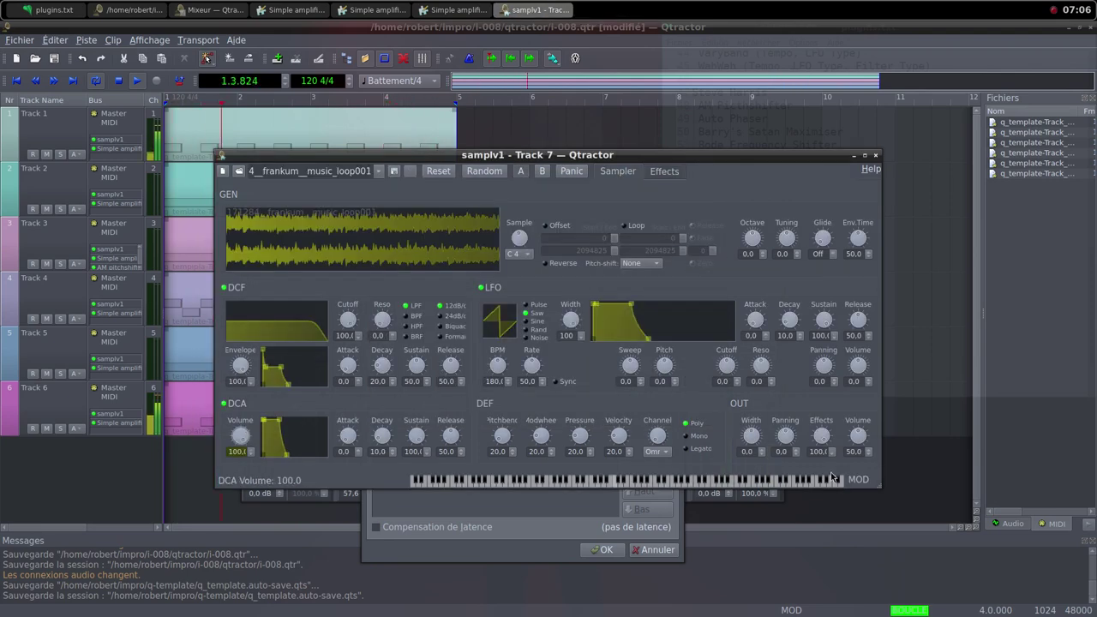
{"action": "left_click_drag", "start_coordinate": [861, 439], "coordinate": [863, 459]}
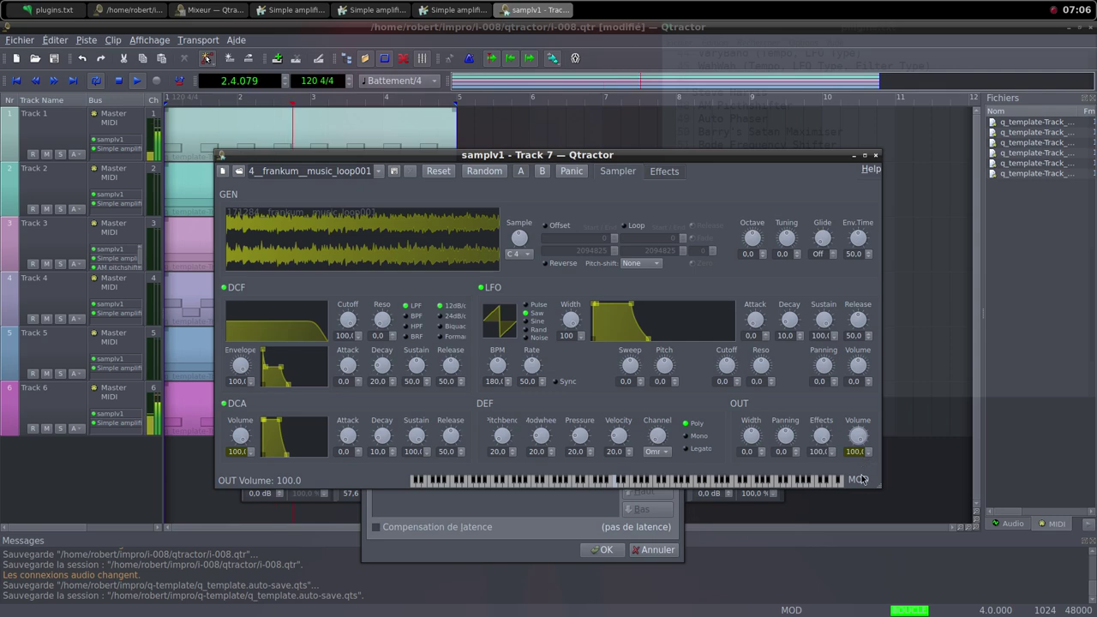
{"action": "left_click", "coordinate": [875, 155]}
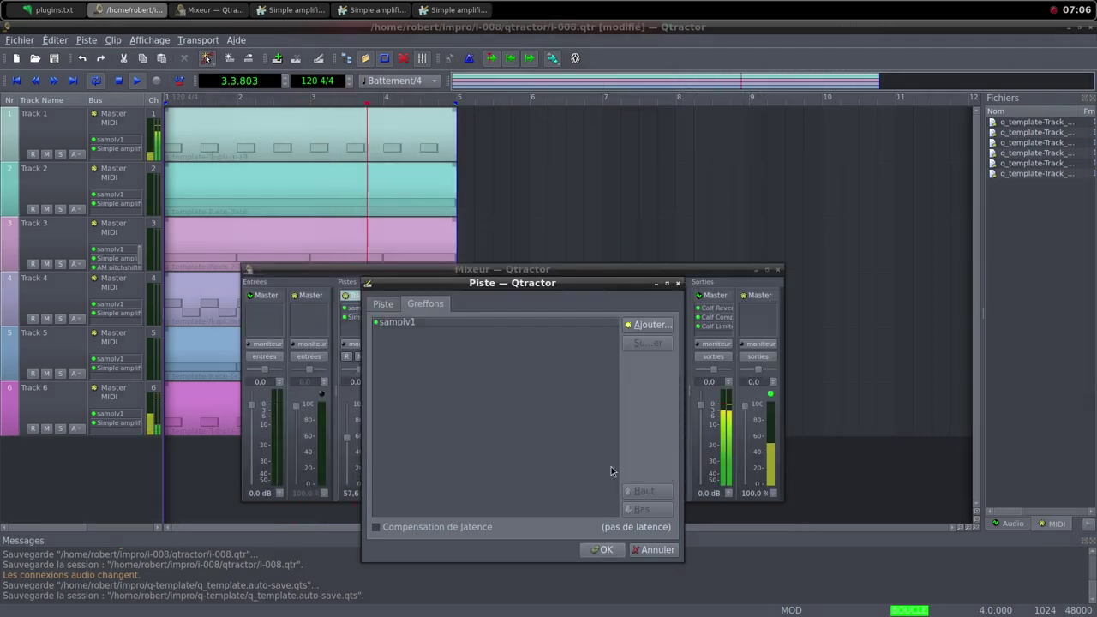
{"action": "left_click", "coordinate": [611, 551]}
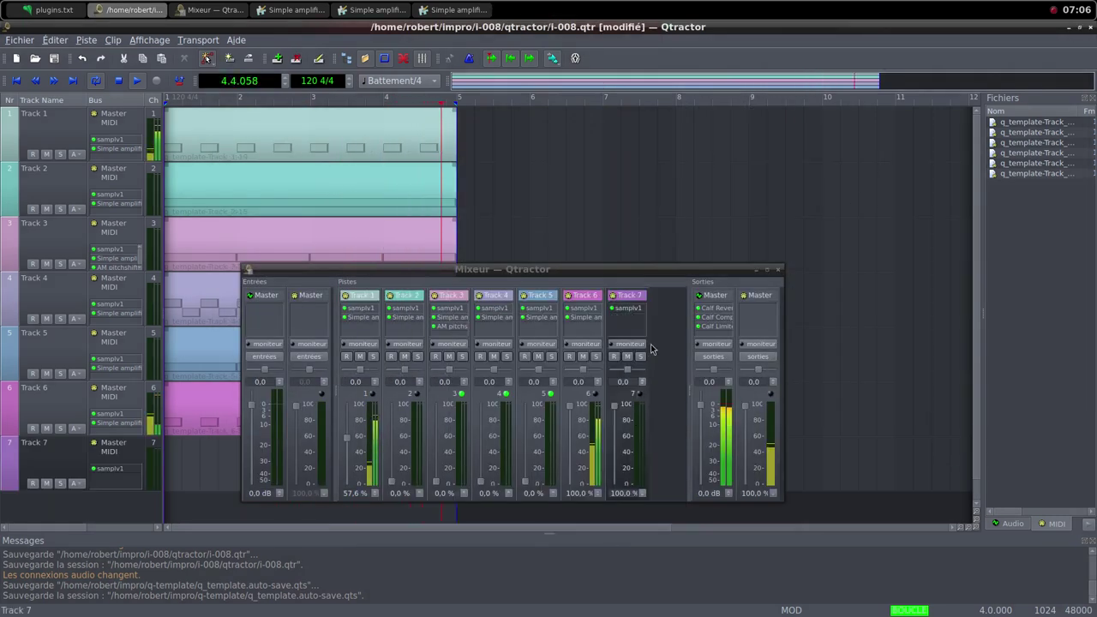
Lower Track 7's mixer volume to 0 % and create a new MIDI clip on that track.
{"action": "left_click_drag", "start_coordinate": [614, 404], "coordinate": [624, 498]}
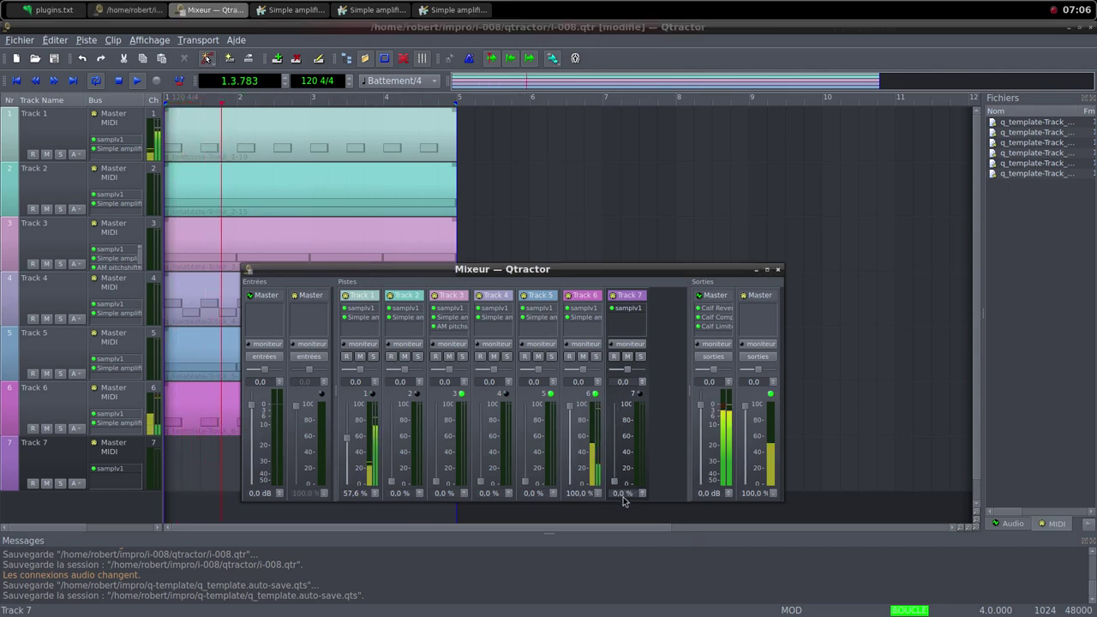
{"action": "right_click", "coordinate": [199, 462]}
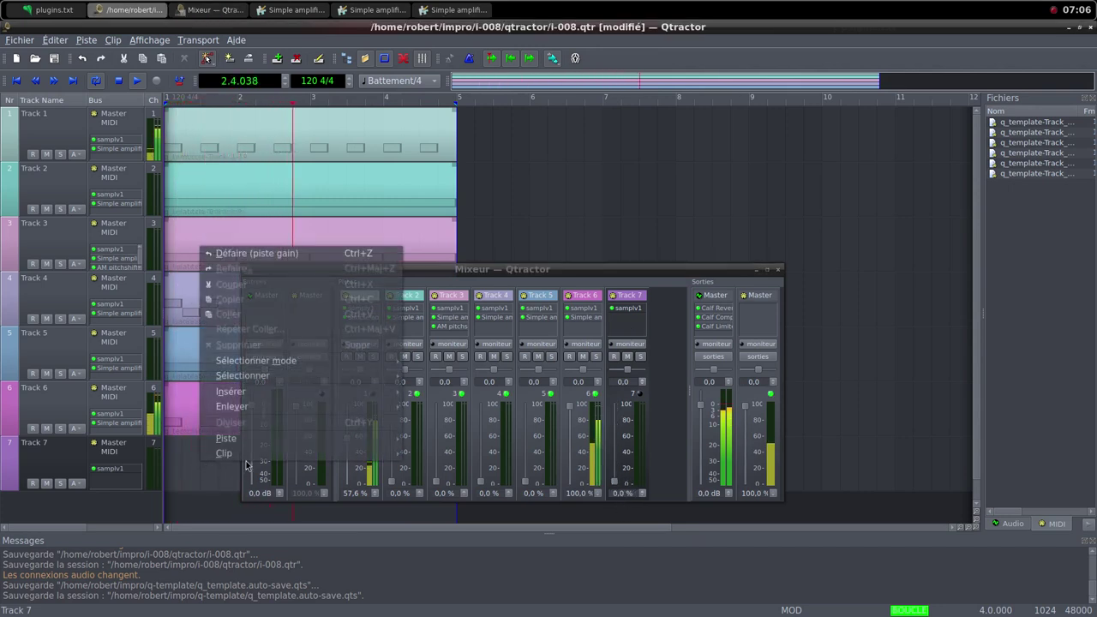
{"action": "mouse_move", "coordinate": [227, 454]}
{"action": "left_click", "coordinate": [433, 397]}
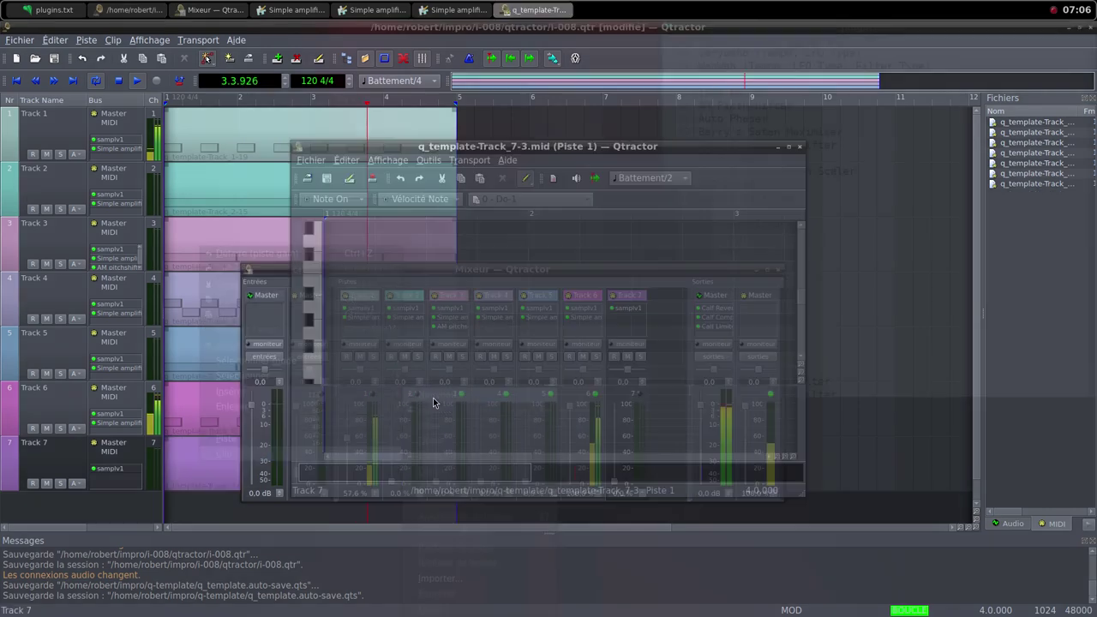
Raise the mixer volumes of Tracks 3, 2 and 5 to 100 %.
{"action": "left_click", "coordinate": [275, 274]}
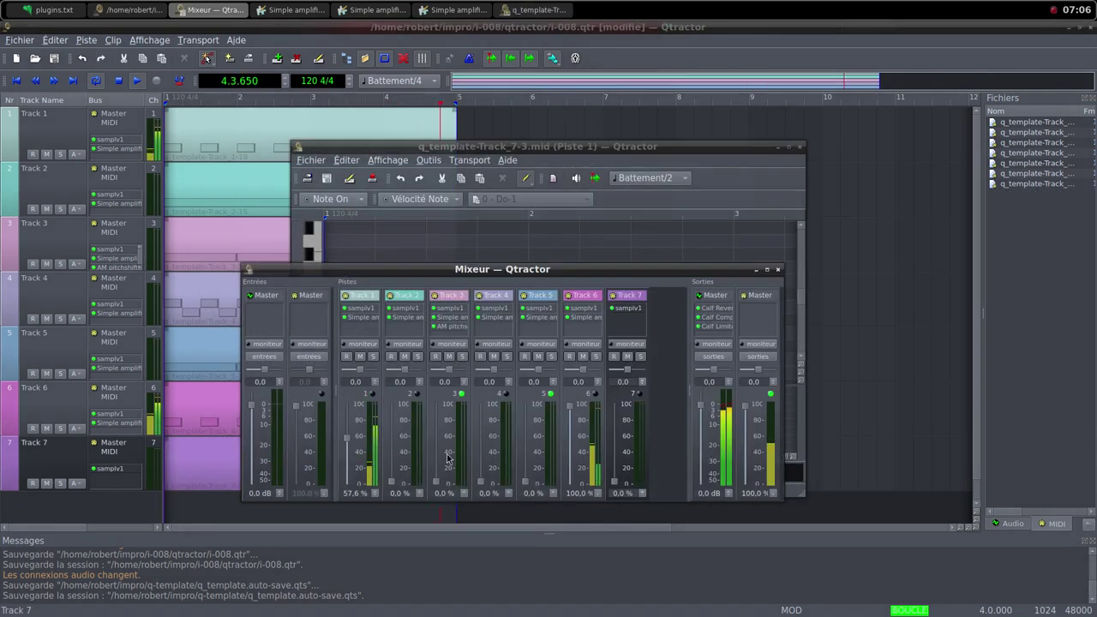
{"action": "left_click_drag", "start_coordinate": [436, 483], "coordinate": [432, 409]}
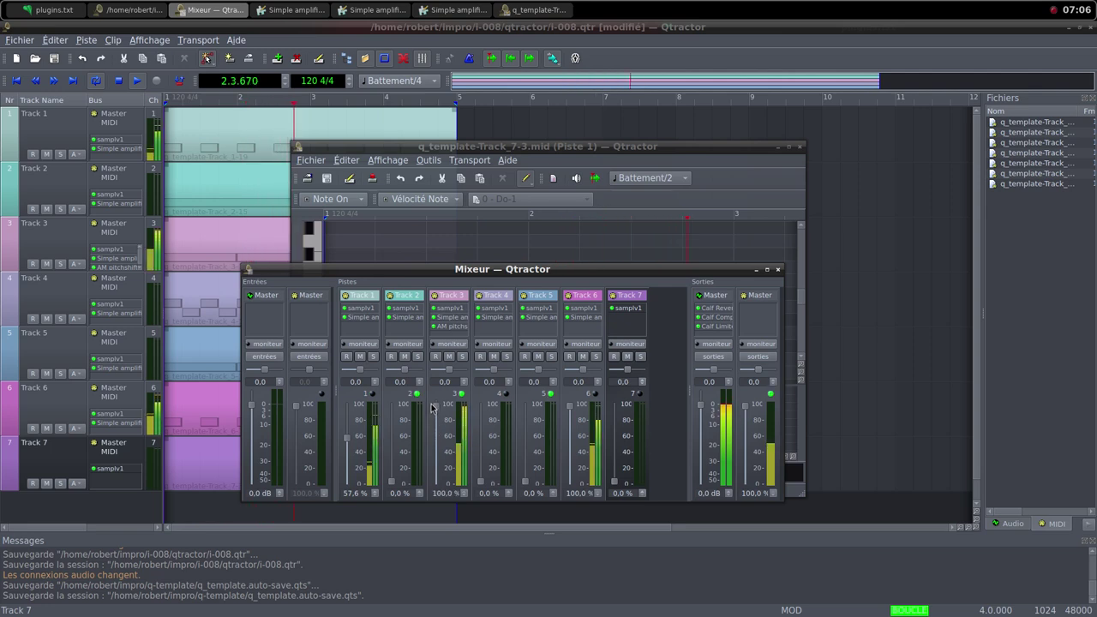
{"action": "left_click_drag", "start_coordinate": [390, 483], "coordinate": [398, 415]}
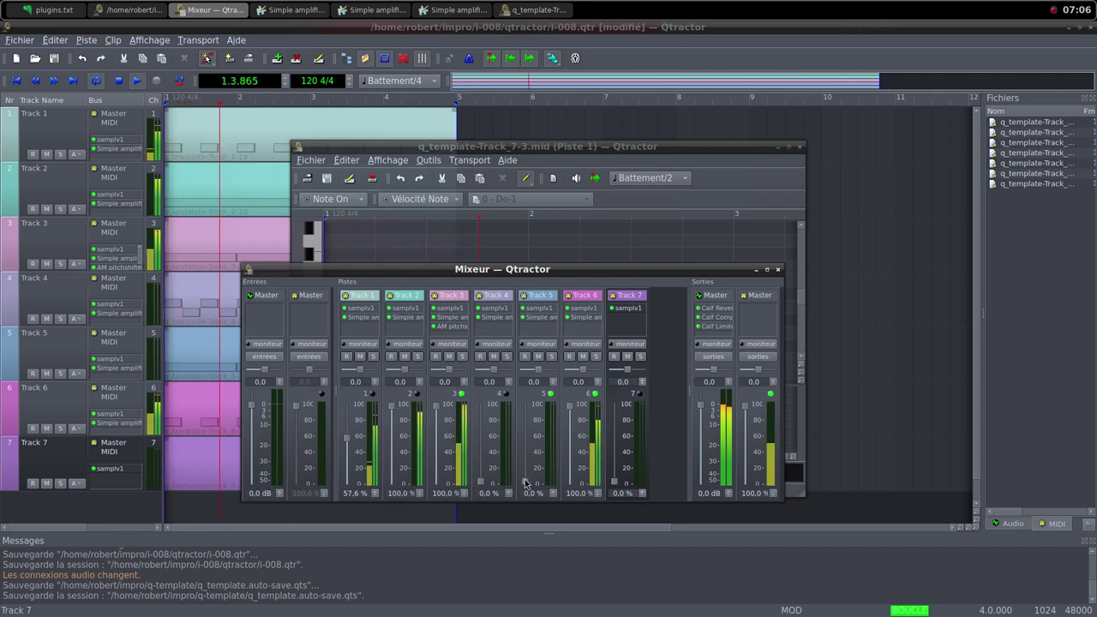
{"action": "left_click_drag", "start_coordinate": [525, 483], "coordinate": [525, 410]}
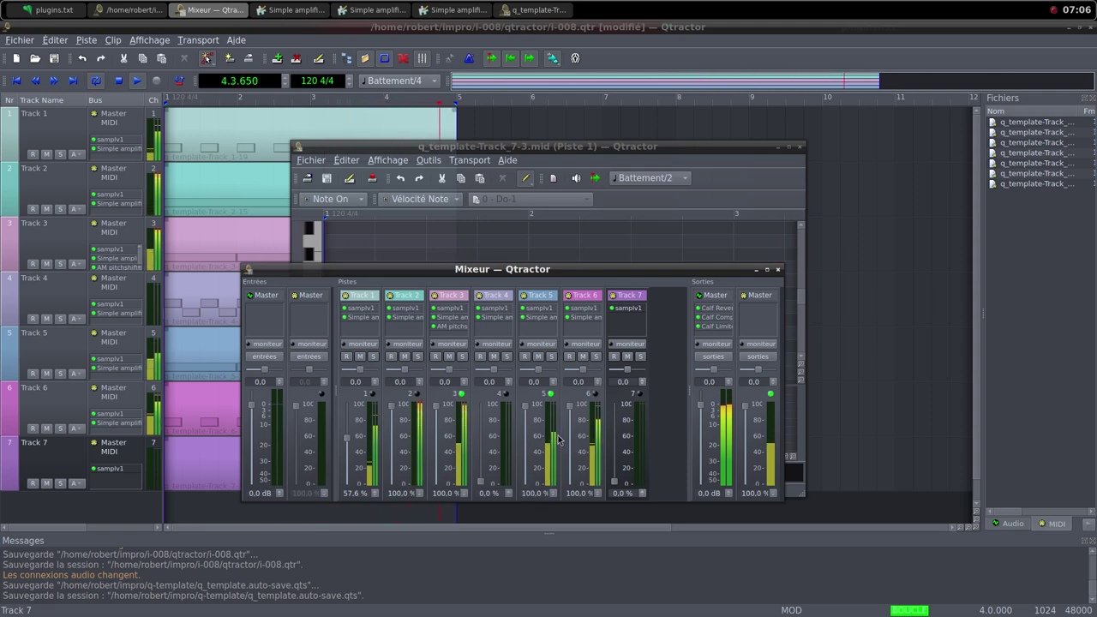
Look up the length of MUSIC_LOOP001.wav on its Freesound page in Firefox and return to Track 7's clip editor in Qtractor.
{"action": "left_click", "coordinate": [613, 154]}
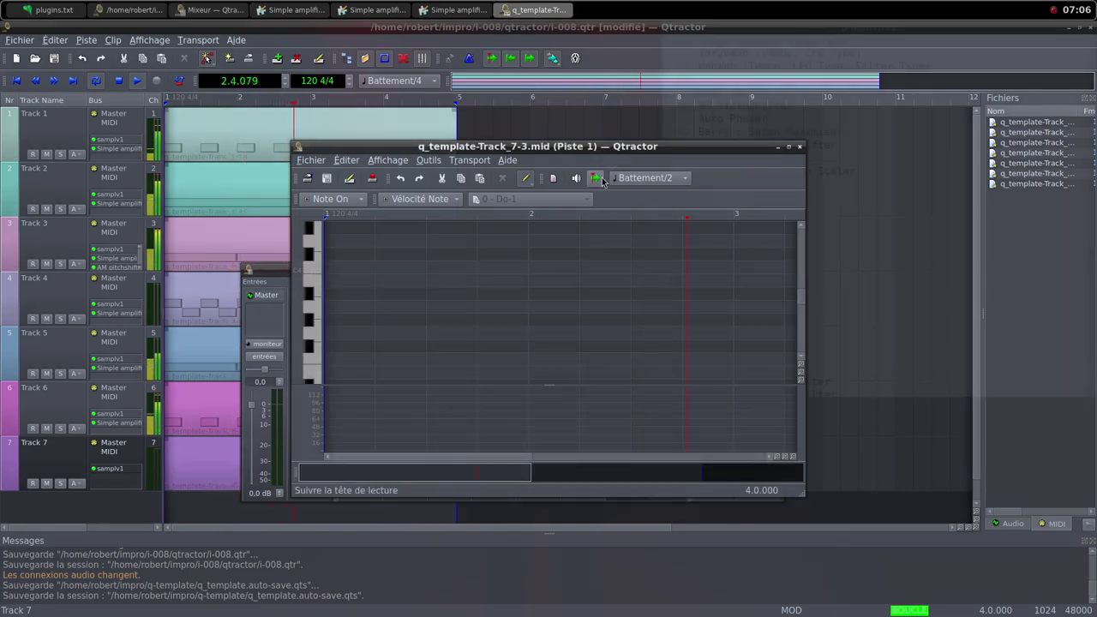
{"action": "left_click", "coordinate": [612, 6]}
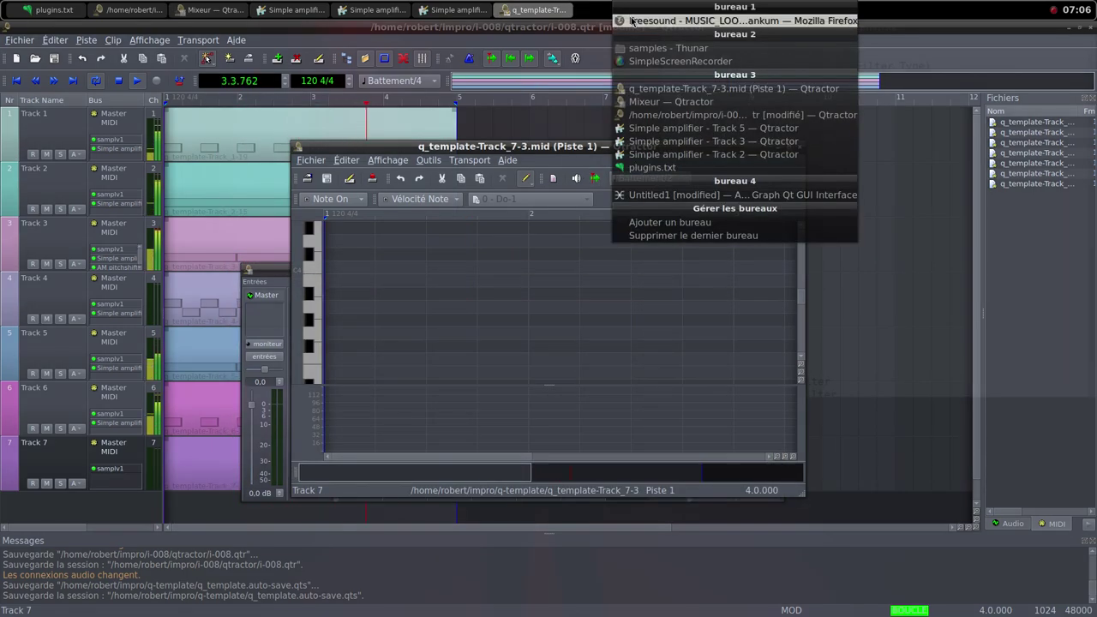
{"action": "left_click", "coordinate": [673, 22]}
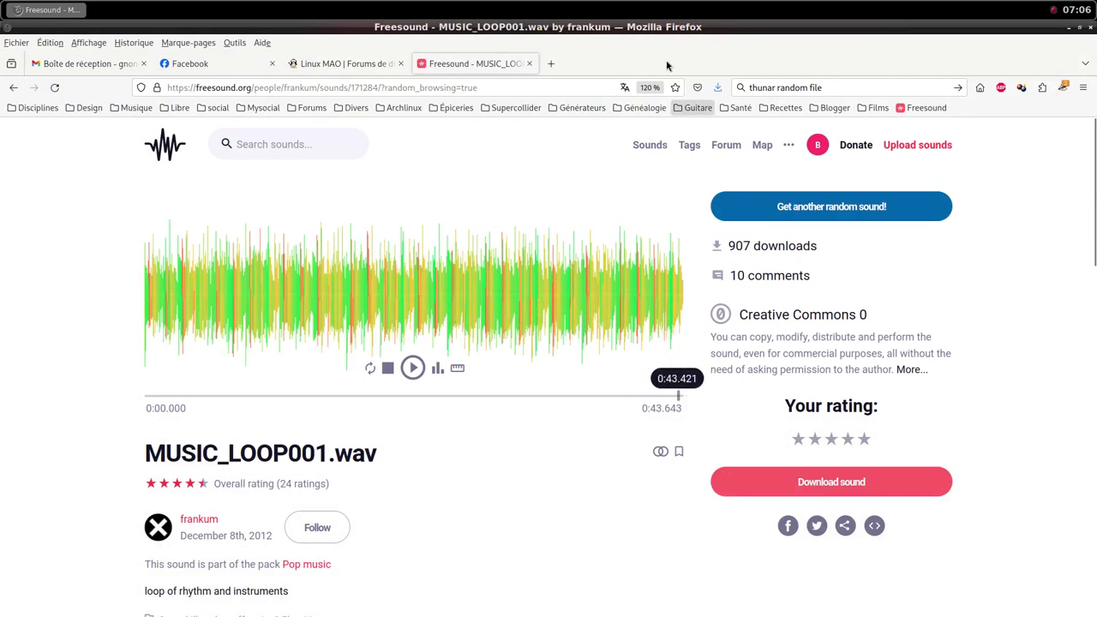
{"action": "left_click", "coordinate": [630, 6]}
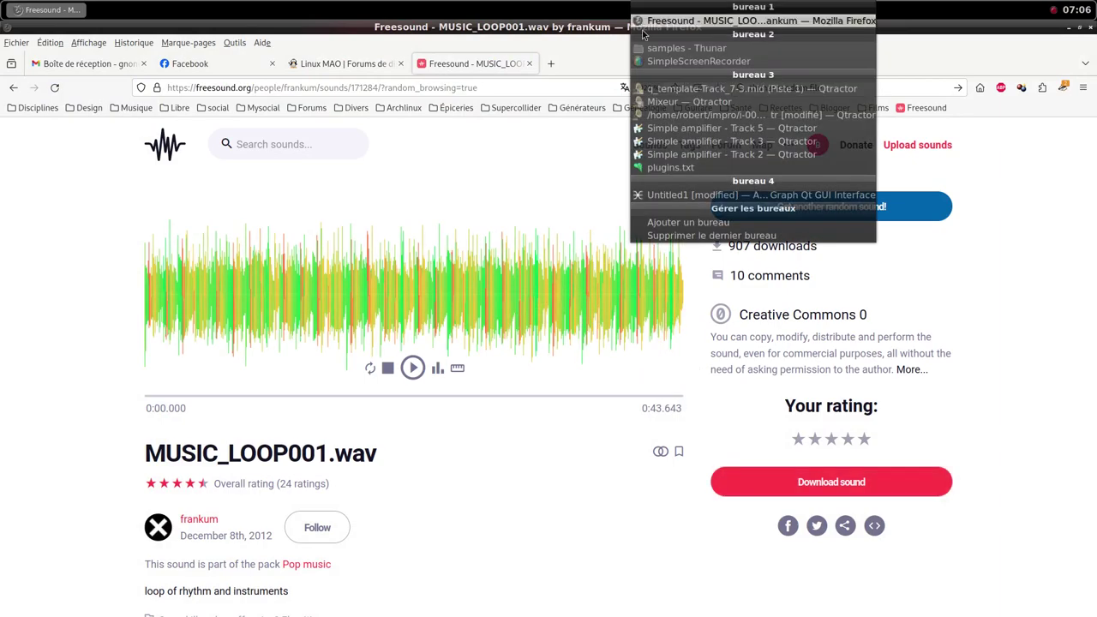
{"action": "left_click", "coordinate": [664, 90]}
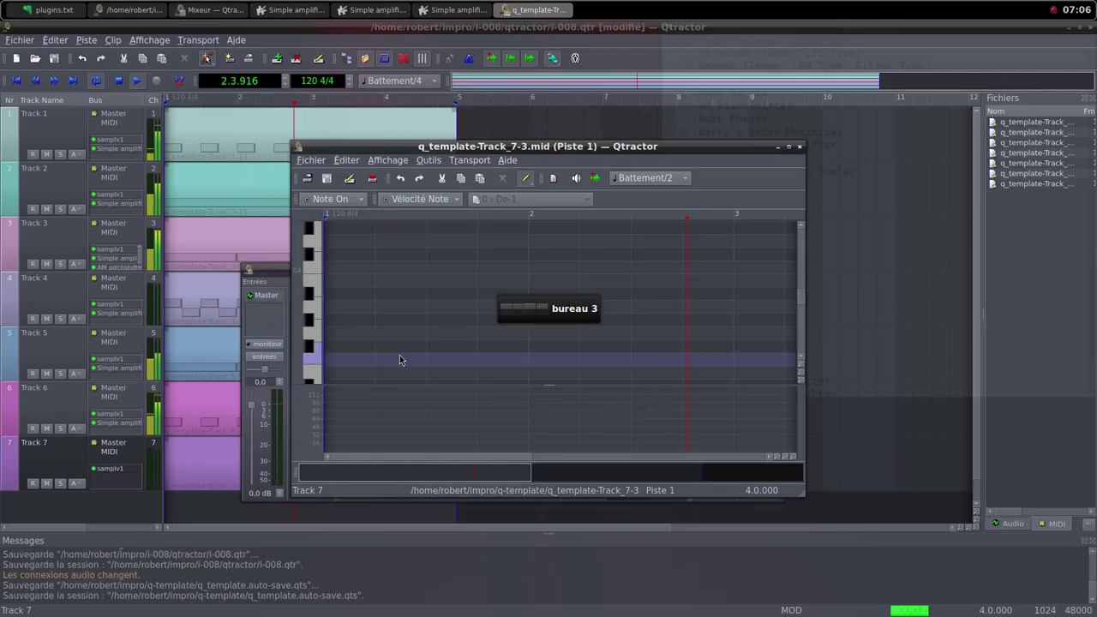
Draw a single C4 note spanning bars 1 to 4 in Track 7's maximized clip editor and close the editor.
{"action": "left_click", "coordinate": [788, 147]}
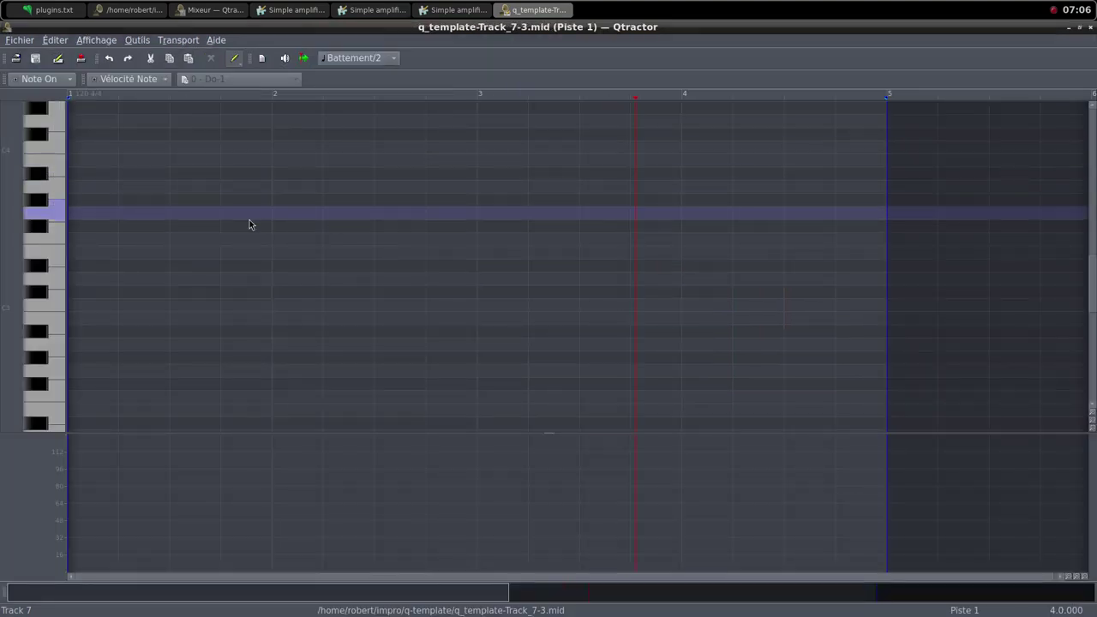
{"action": "scroll", "coordinate": [96, 180], "scroll_direction": "up", "scroll_amount": 3}
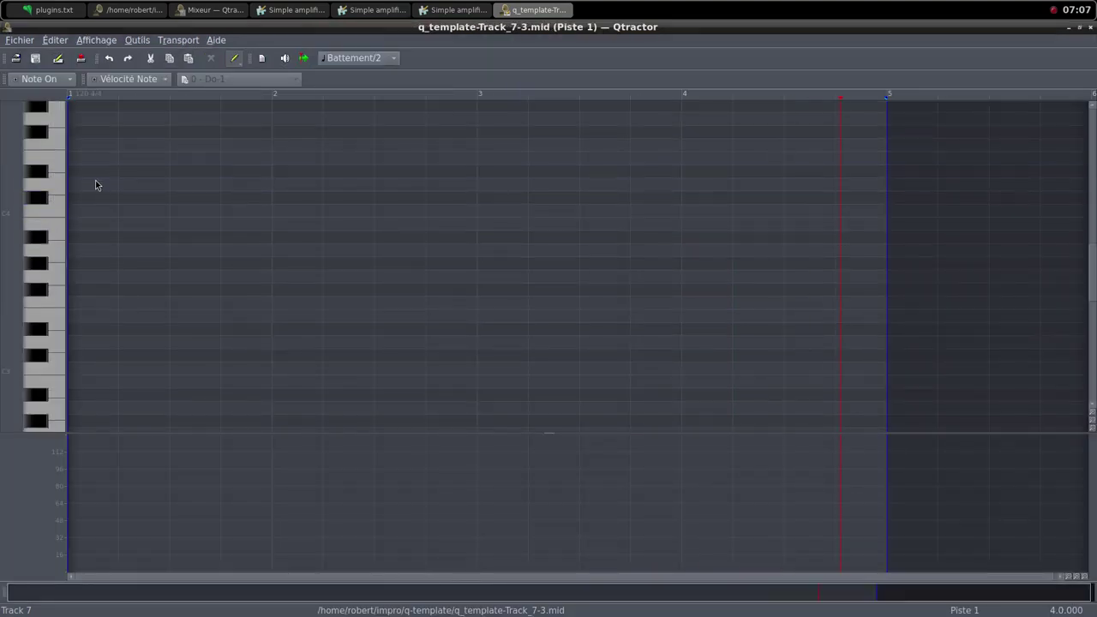
{"action": "left_click_drag", "start_coordinate": [81, 216], "coordinate": [880, 207]}
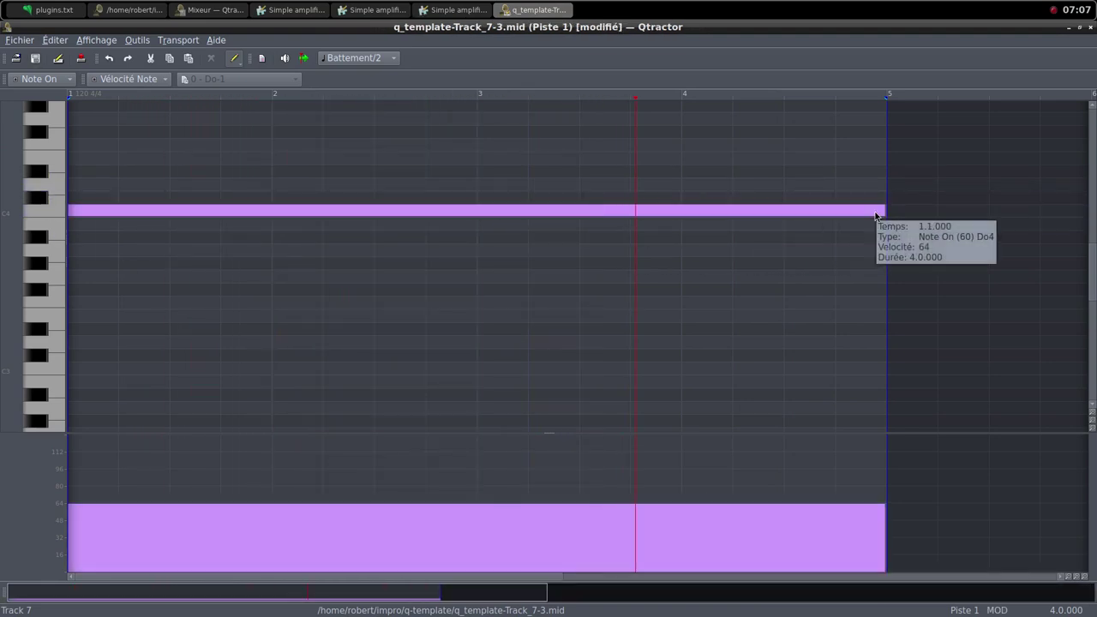
{"action": "left_click", "coordinate": [1081, 29]}
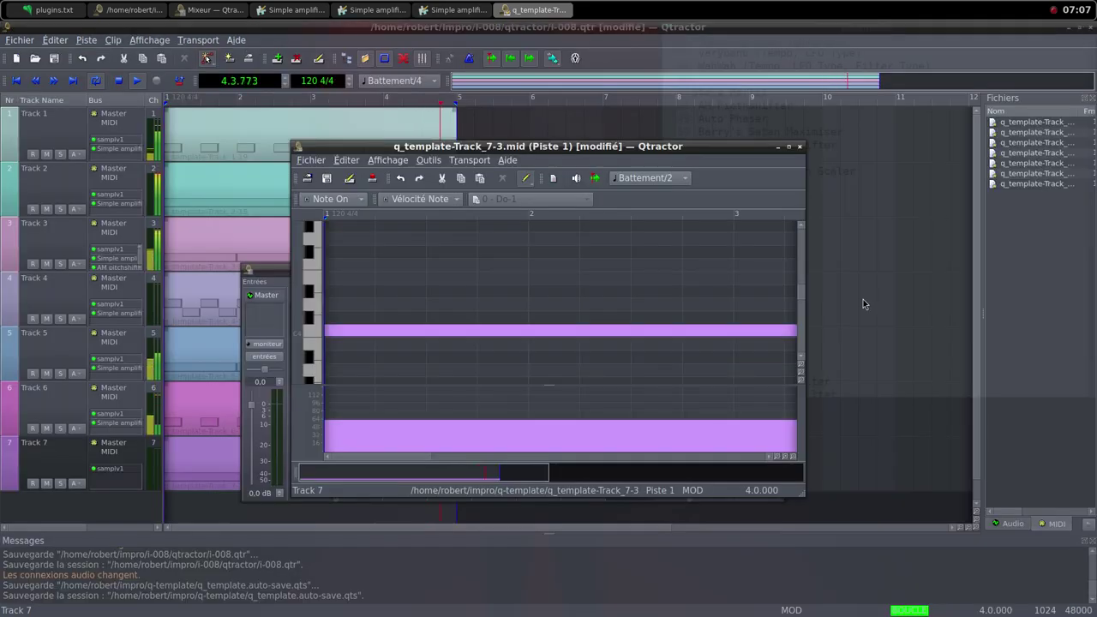
{"action": "left_click", "coordinate": [799, 146]}
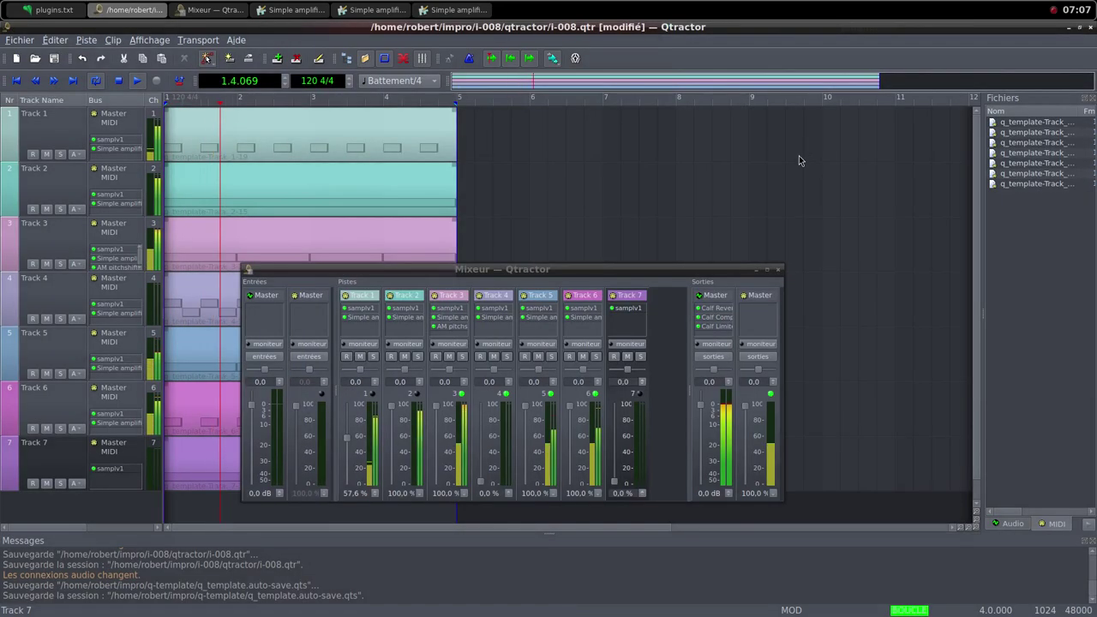
Raise Track 7's mixer volume to 100 % and add the Simple amplifier plugin to it with a gain of about 8.1 dB.
{"action": "left_click_drag", "start_coordinate": [614, 482], "coordinate": [621, 406]}
{"action": "right_click", "coordinate": [630, 318]}
{"action": "left_click", "coordinate": [644, 326]}
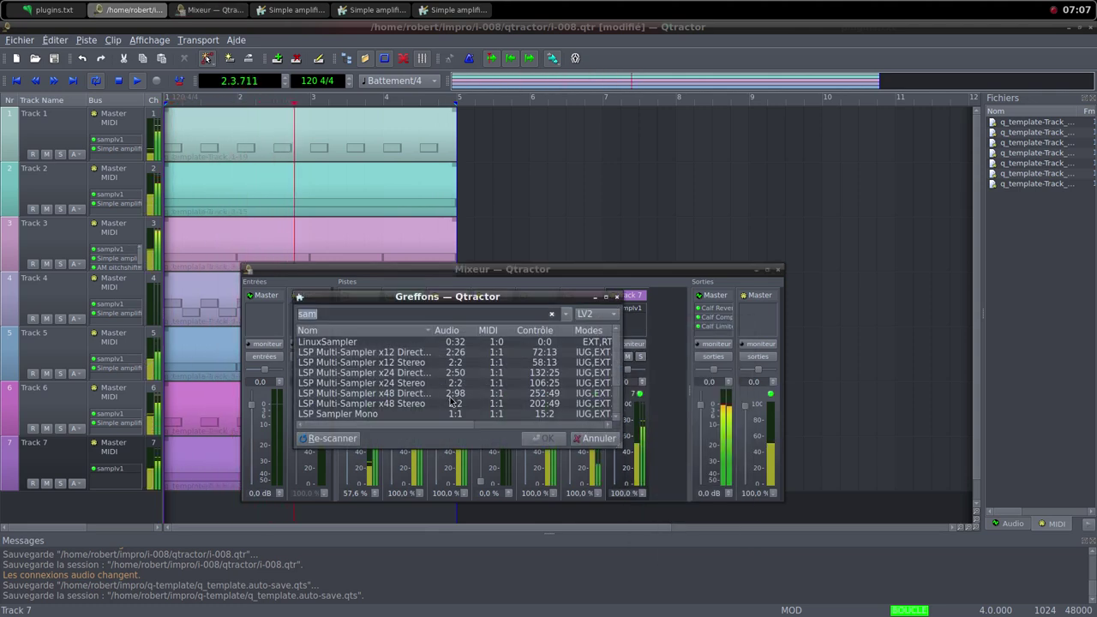
{"action": "type", "text": "sim"}
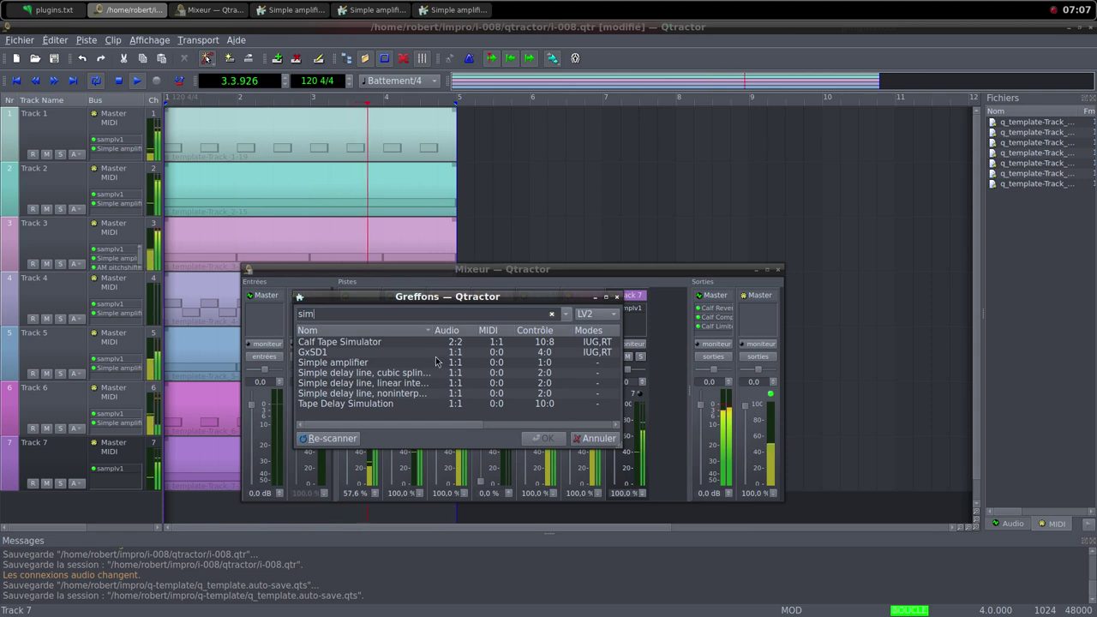
{"action": "double_click", "coordinate": [379, 362]}
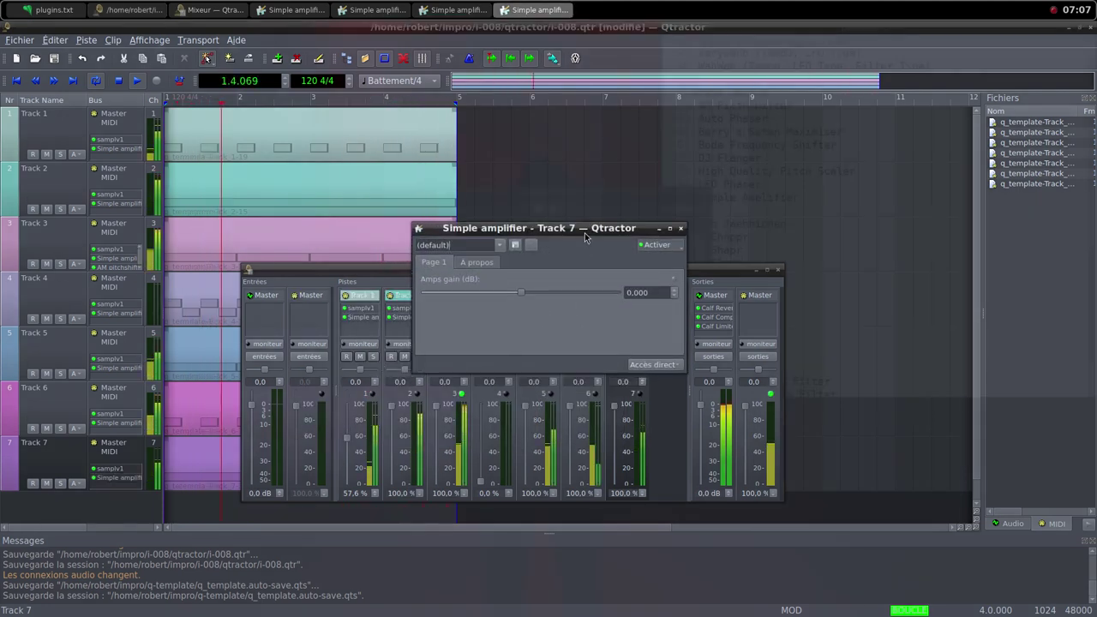
{"action": "left_click_drag", "start_coordinate": [531, 292], "coordinate": [532, 300]}
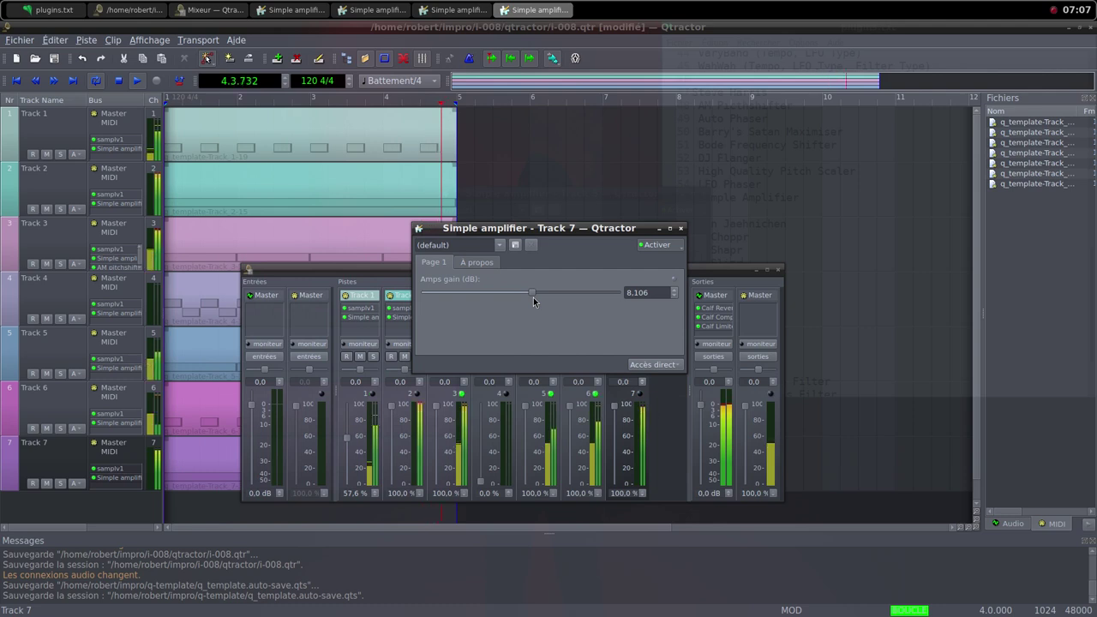
Lower the mixer volumes of Tracks 6, 5, 3 and 2 to 0 %.
{"action": "left_click_drag", "start_coordinate": [570, 404], "coordinate": [568, 490]}
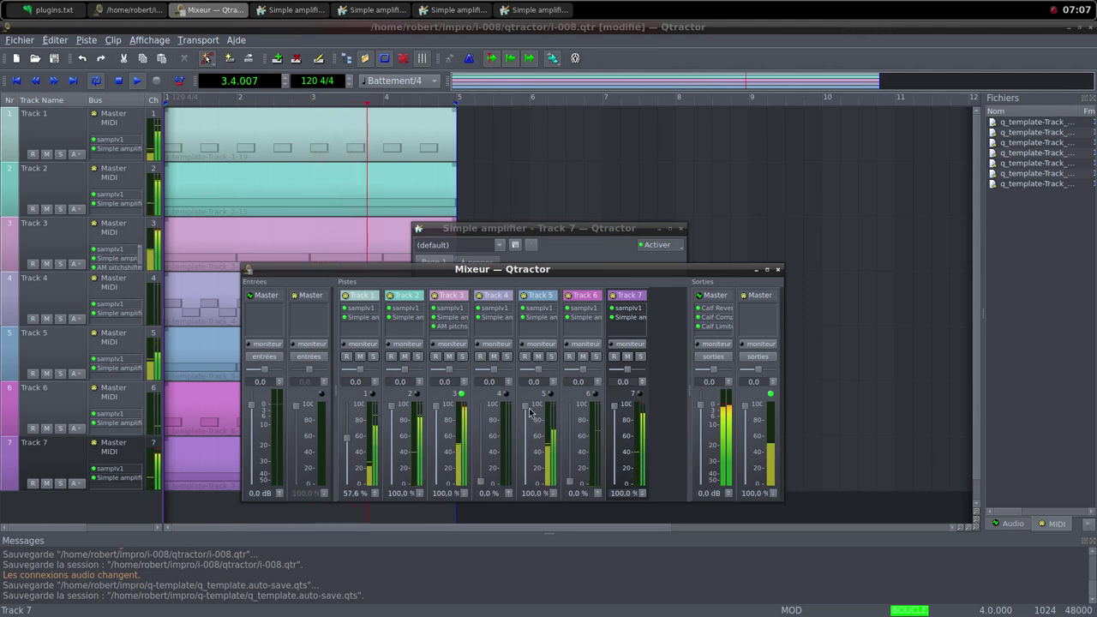
{"action": "left_click_drag", "start_coordinate": [528, 413], "coordinate": [523, 481]}
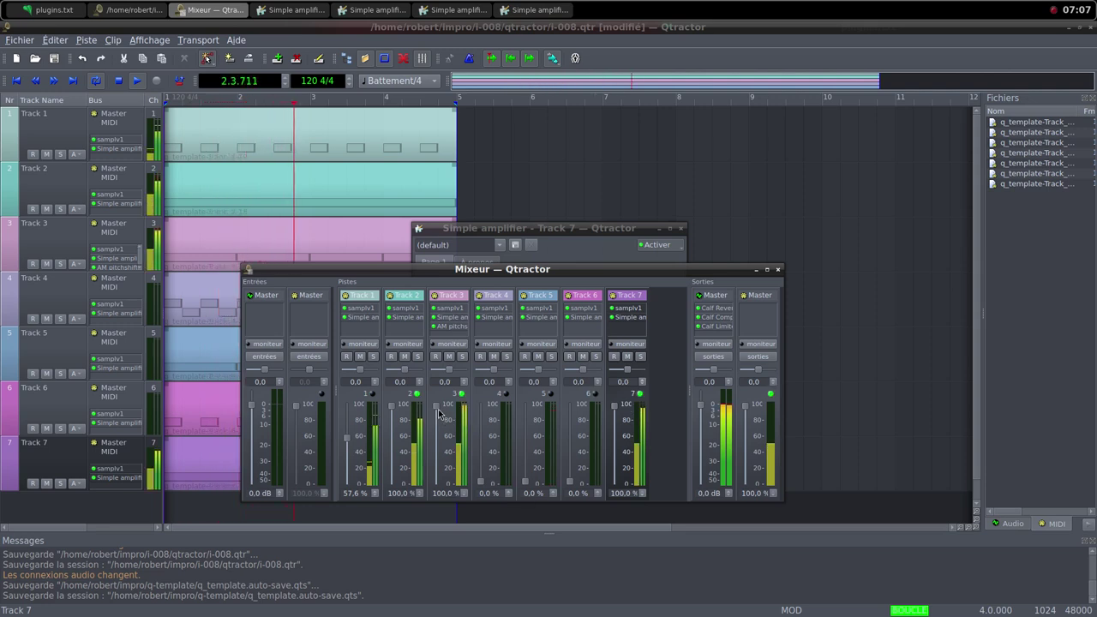
{"action": "left_click_drag", "start_coordinate": [436, 421], "coordinate": [439, 494]}
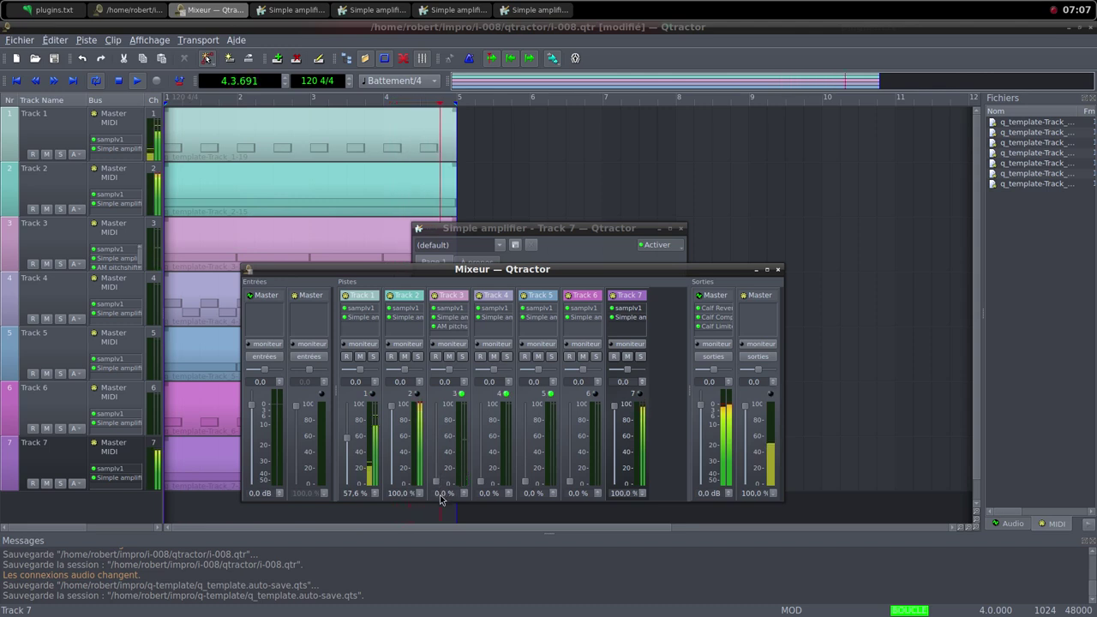
{"action": "left_click_drag", "start_coordinate": [392, 408], "coordinate": [396, 472]}
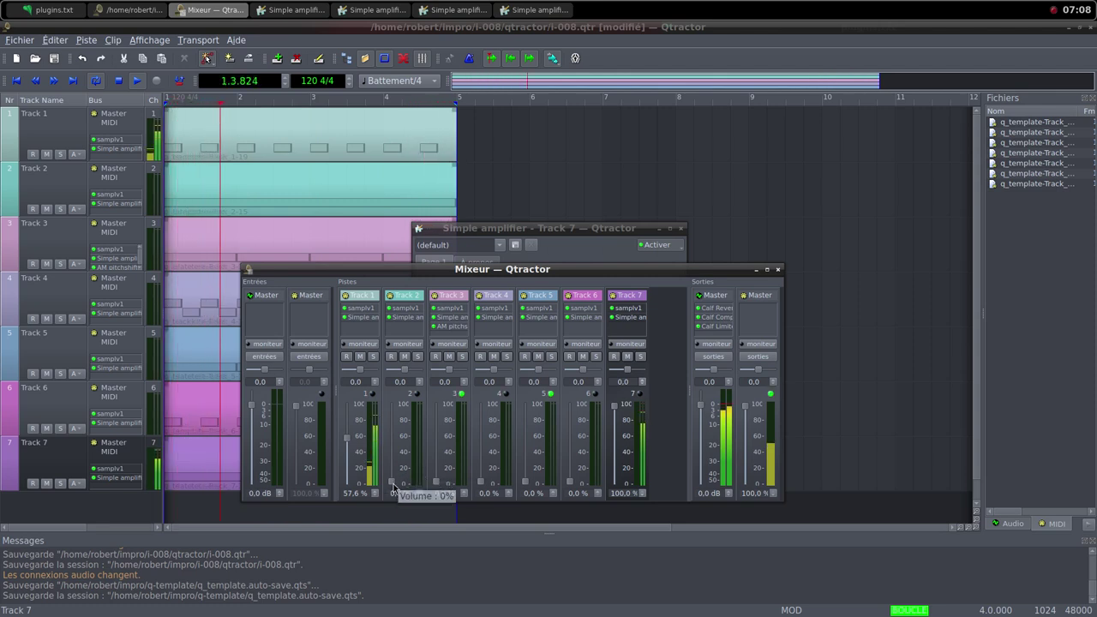
Raise Track 2's mixer volume to 100 % and insert the AM pitchshifter plugin on that track.
{"action": "left_click_drag", "start_coordinate": [393, 482], "coordinate": [392, 473]}
{"action": "left_click_drag", "start_coordinate": [395, 456], "coordinate": [395, 422]}
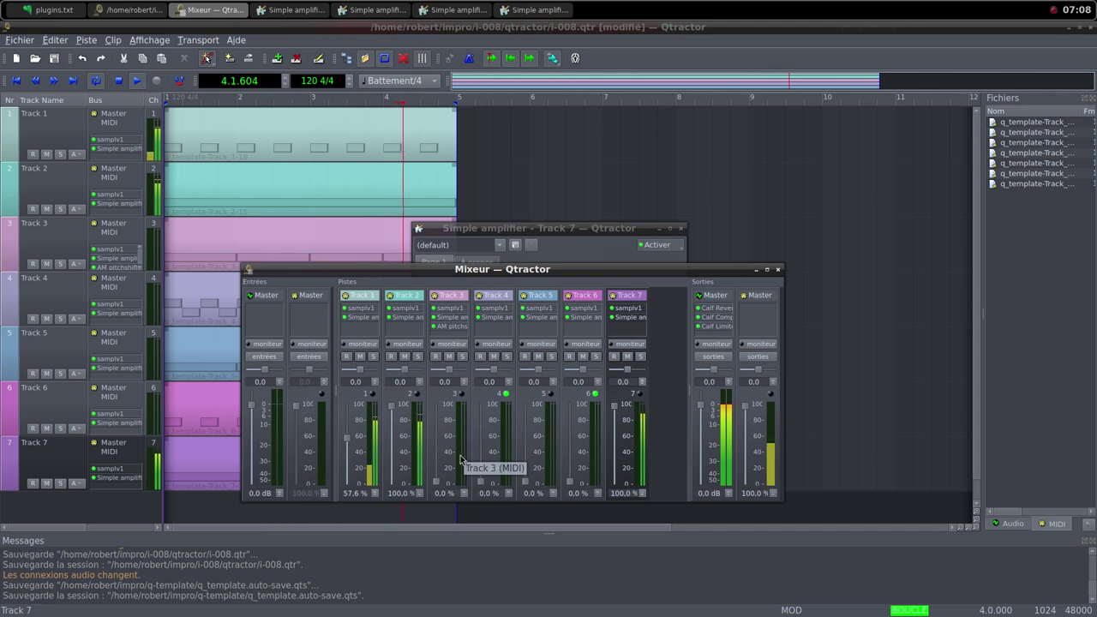
{"action": "right_click", "coordinate": [401, 328]}
{"action": "left_click", "coordinate": [418, 334]}
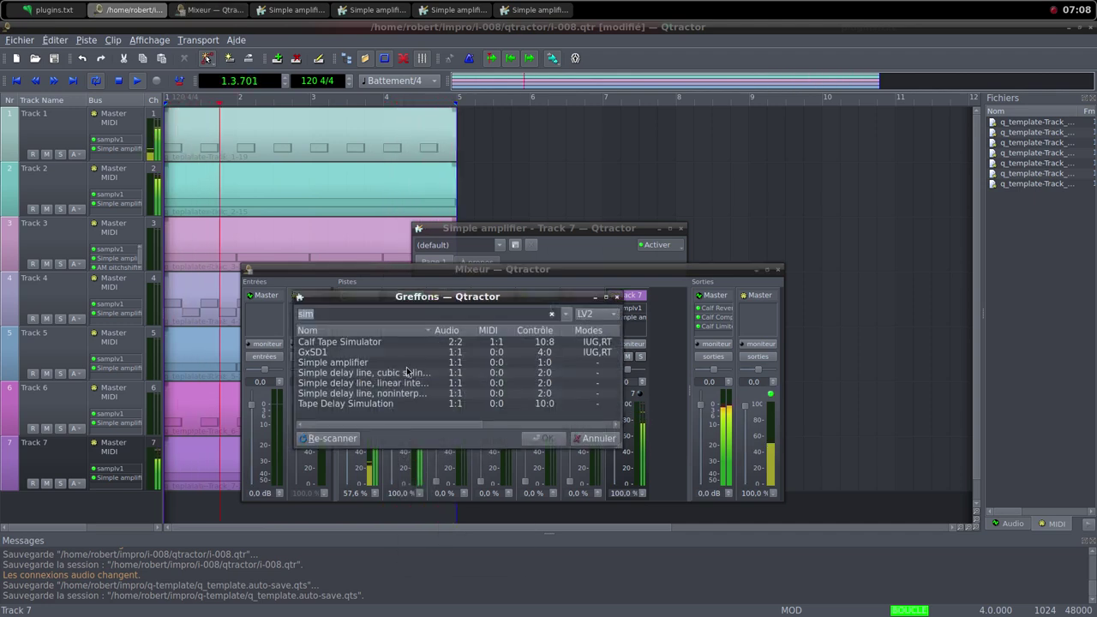
{"action": "type", "text": "pit"}
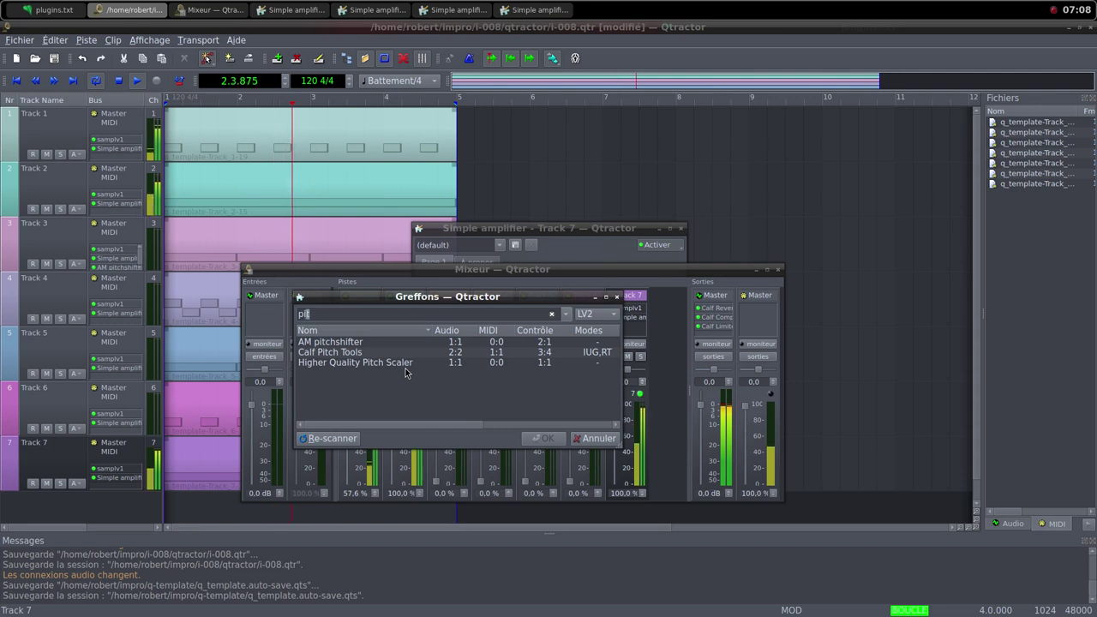
{"action": "double_click", "coordinate": [377, 342]}
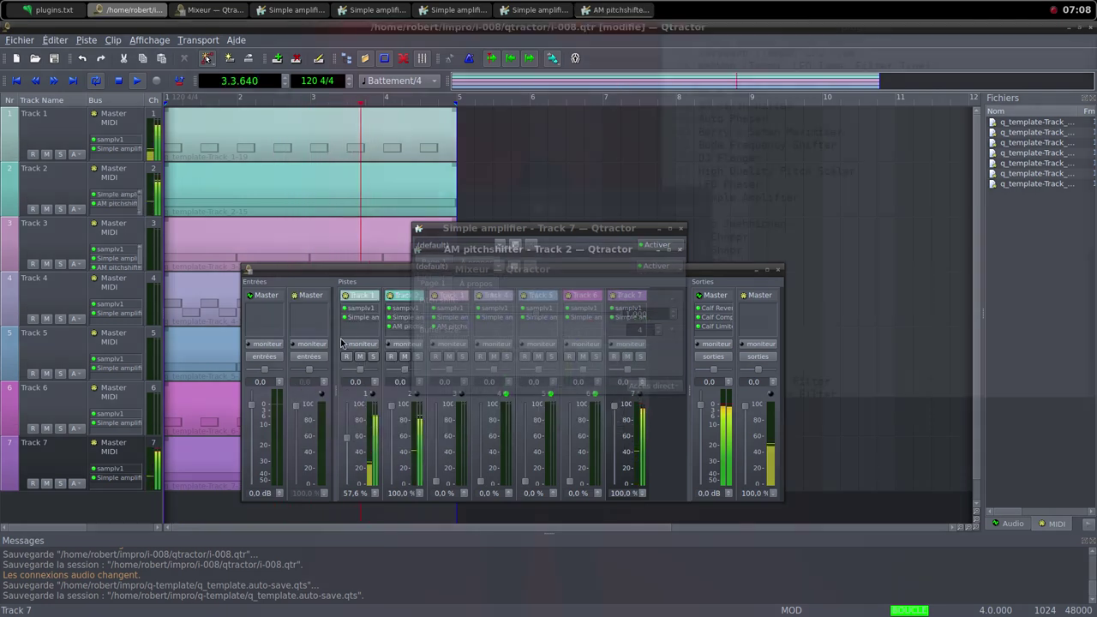
Close Track 7's Simple amplifier window and set the pitch shift of Track 2's AM pitchshifter to about 0.415.
{"action": "left_click_drag", "start_coordinate": [586, 228], "coordinate": [618, 135]}
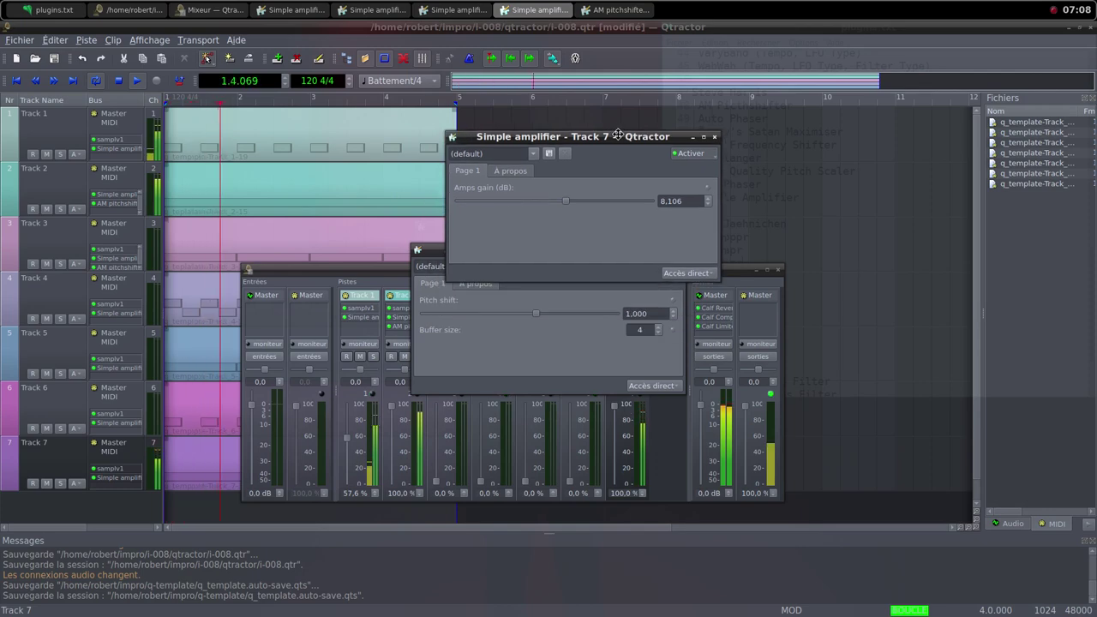
{"action": "left_click", "coordinate": [714, 137]}
{"action": "left_click_drag", "start_coordinate": [617, 252], "coordinate": [671, 185]}
{"action": "left_click_drag", "start_coordinate": [591, 251], "coordinate": [546, 252]}
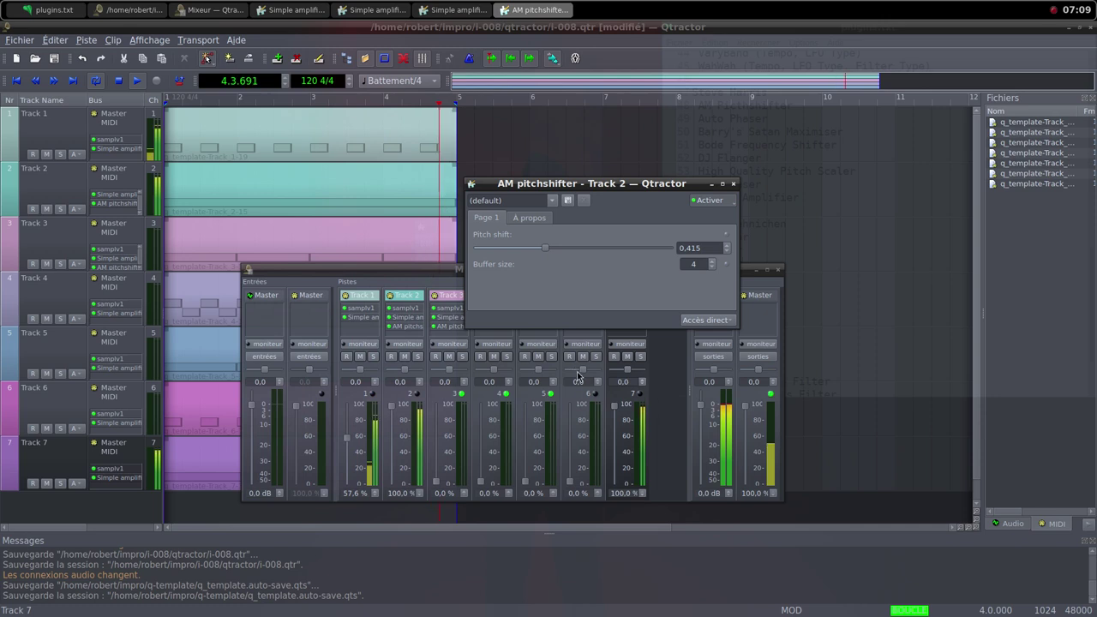
Set the mixer volumes to 0 % for Tracks 7 and 2, about 31 % for Track 1 and 100 % for Track 3.
{"action": "left_click_drag", "start_coordinate": [614, 406], "coordinate": [616, 486]}
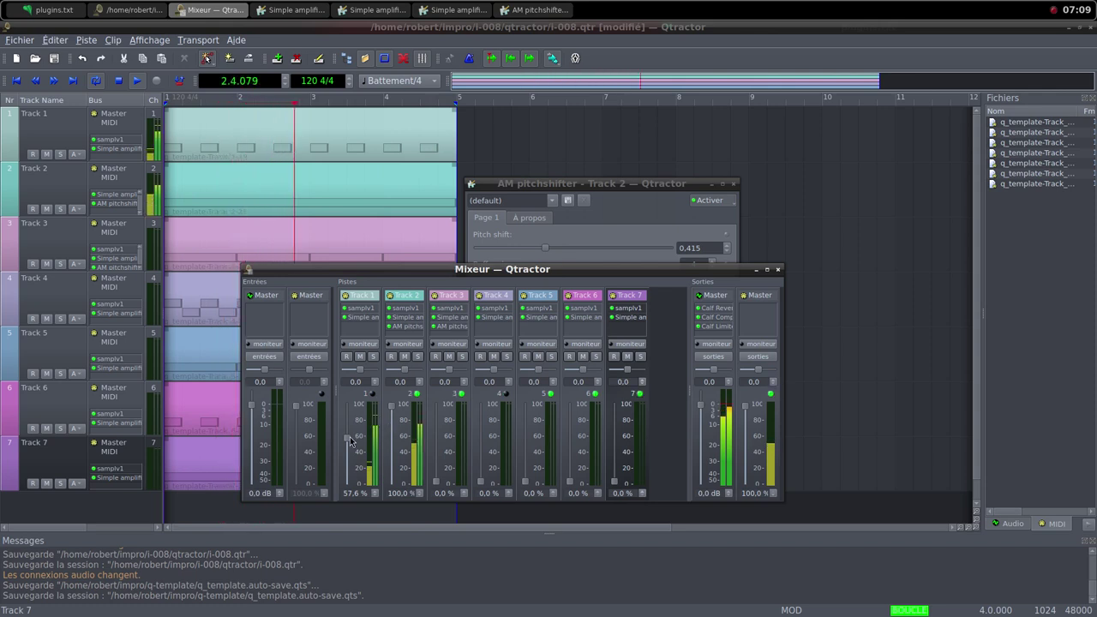
{"action": "left_click_drag", "start_coordinate": [347, 438], "coordinate": [348, 454]}
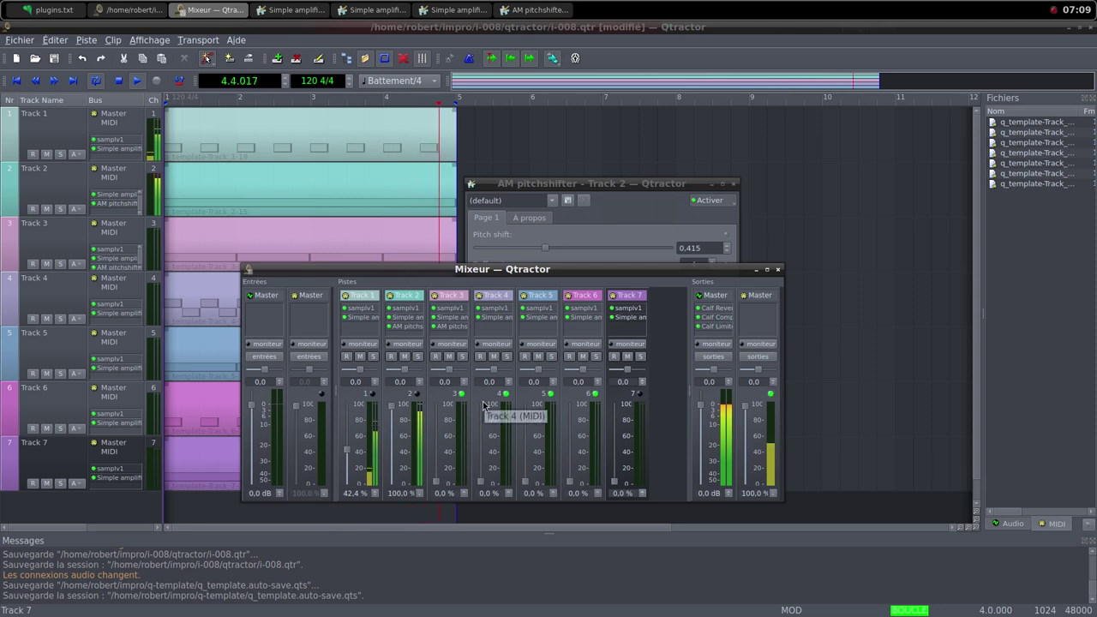
{"action": "left_click_drag", "start_coordinate": [348, 451], "coordinate": [349, 463]}
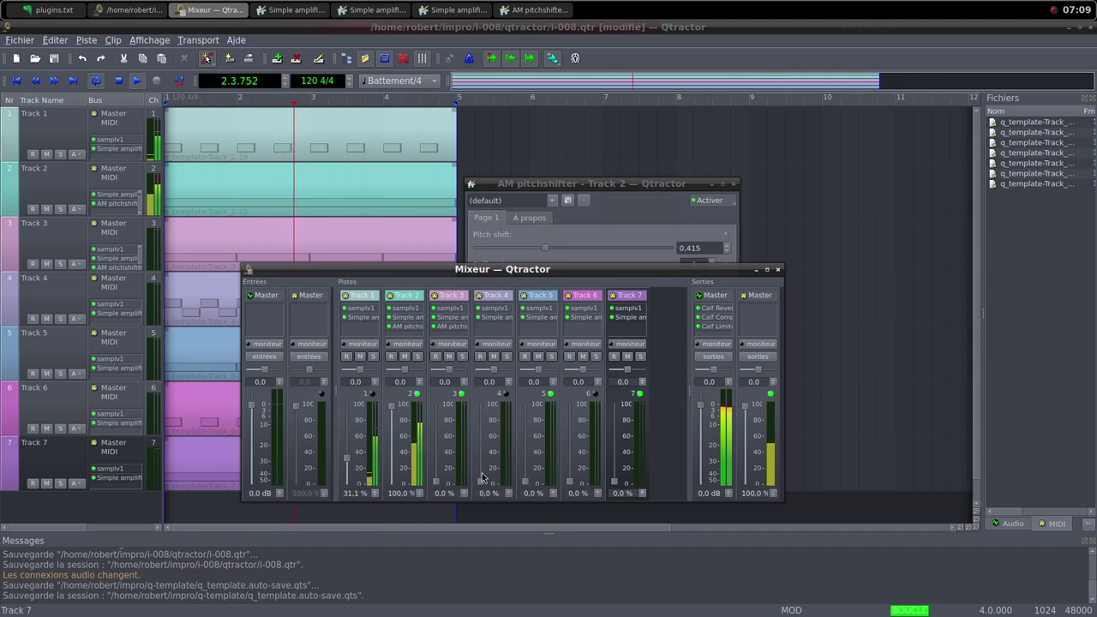
{"action": "left_click_drag", "start_coordinate": [442, 490], "coordinate": [444, 410]}
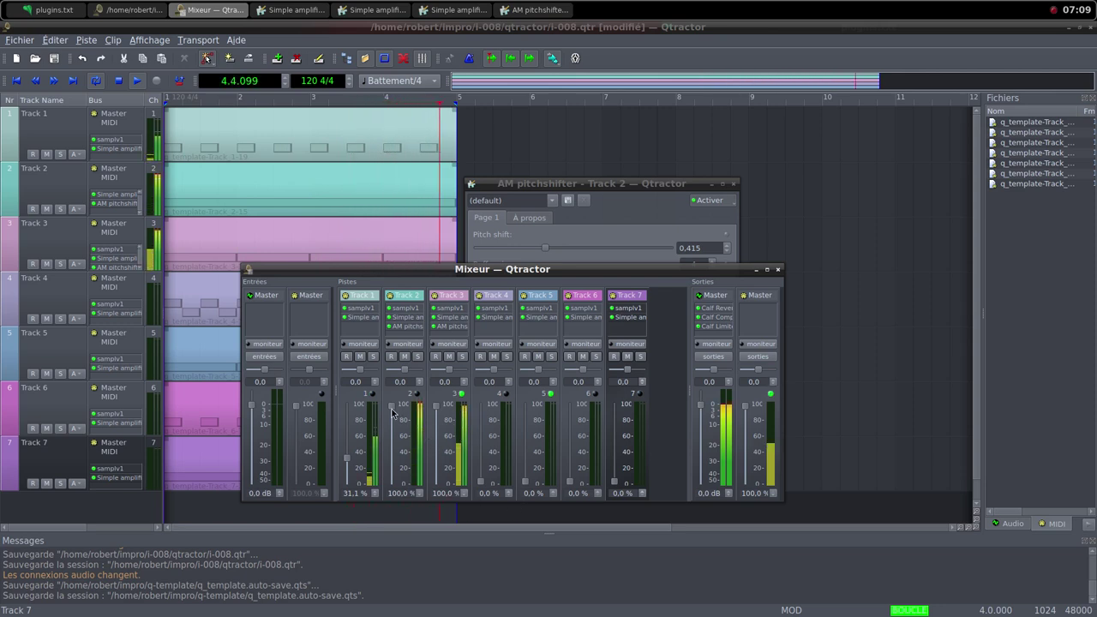
{"action": "left_click_drag", "start_coordinate": [395, 415], "coordinate": [399, 489]}
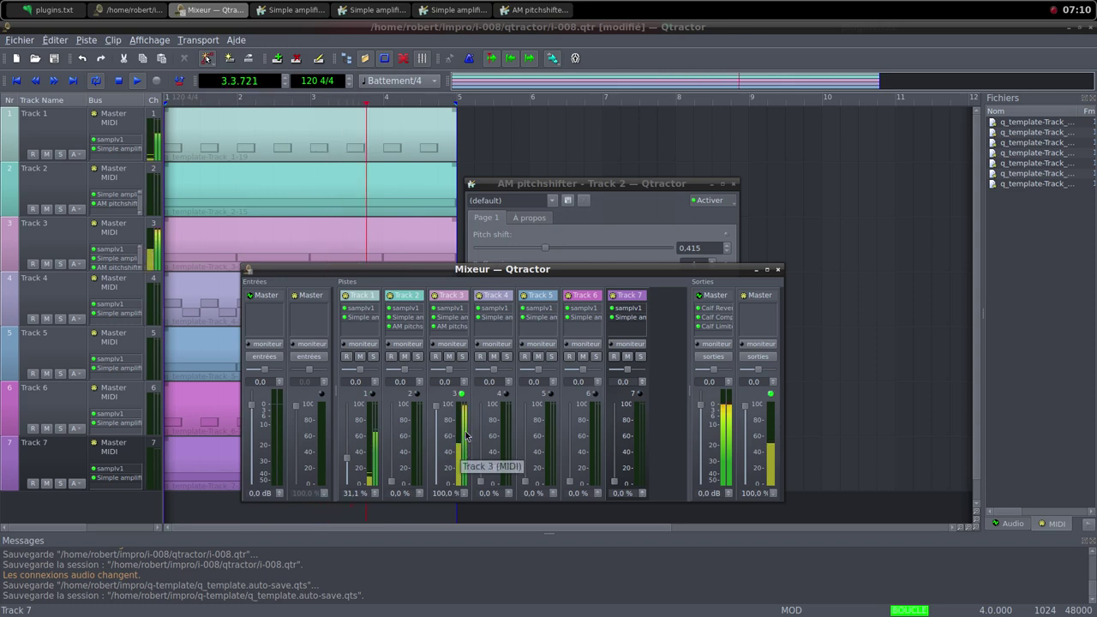
Try pitch shifts of 4.000 and 0.250 in Track 3's AM pitchshifter and lower Track 3's mixer volume to 0 %.
{"action": "double_click", "coordinate": [449, 326]}
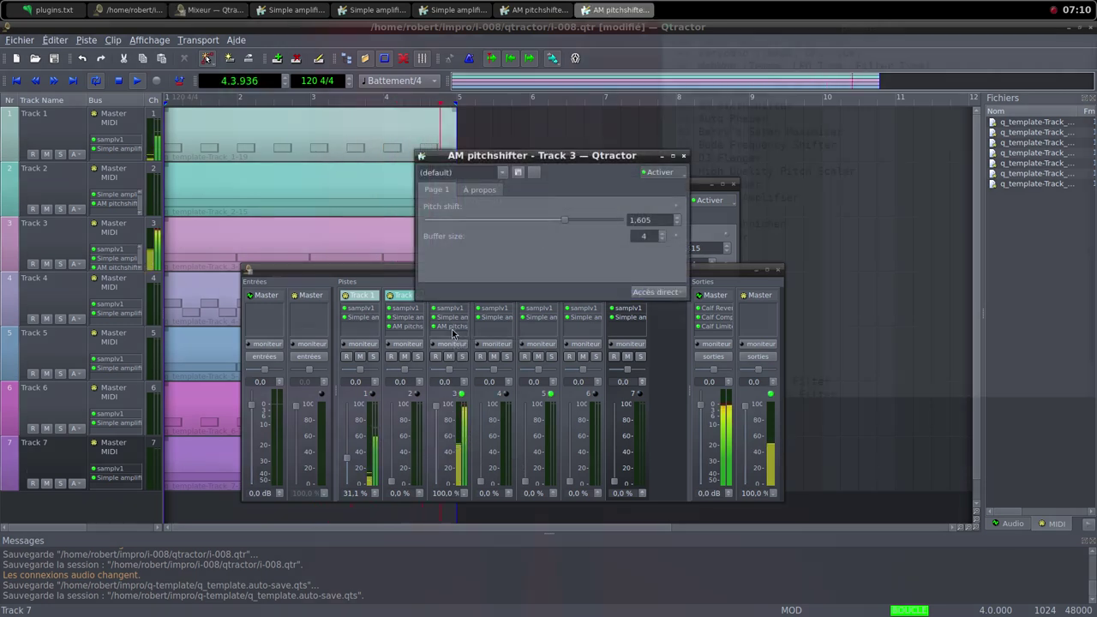
{"action": "left_click_drag", "start_coordinate": [564, 219], "coordinate": [622, 247]}
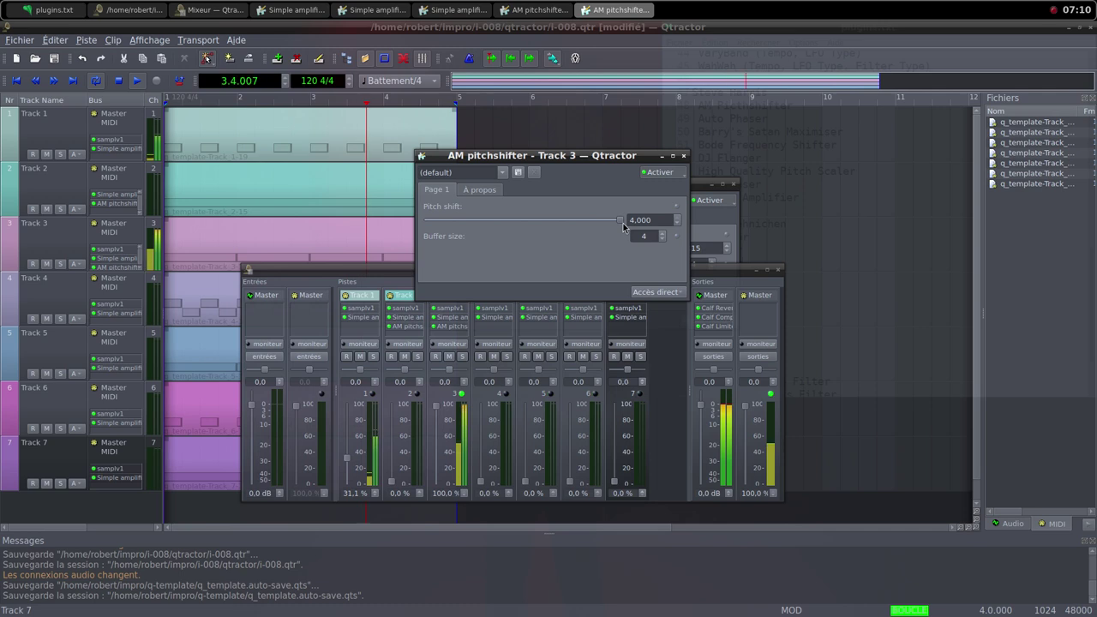
{"action": "left_click_drag", "start_coordinate": [620, 220], "coordinate": [456, 221]}
{"action": "left_click_drag", "start_coordinate": [391, 194], "coordinate": [224, 184]}
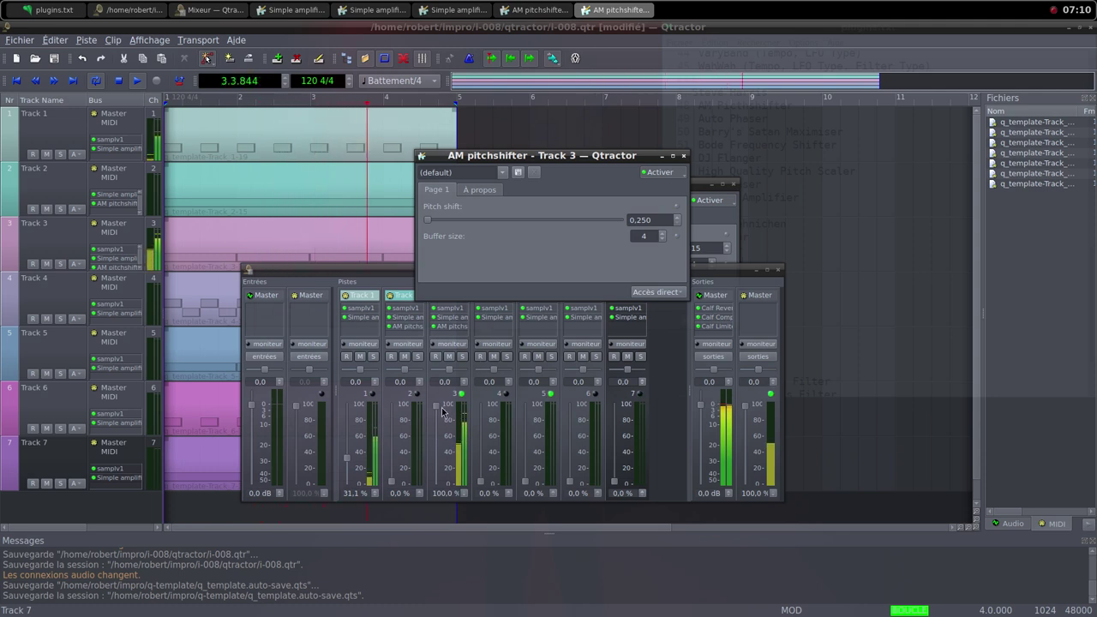
{"action": "left_click_drag", "start_coordinate": [435, 404], "coordinate": [438, 482]}
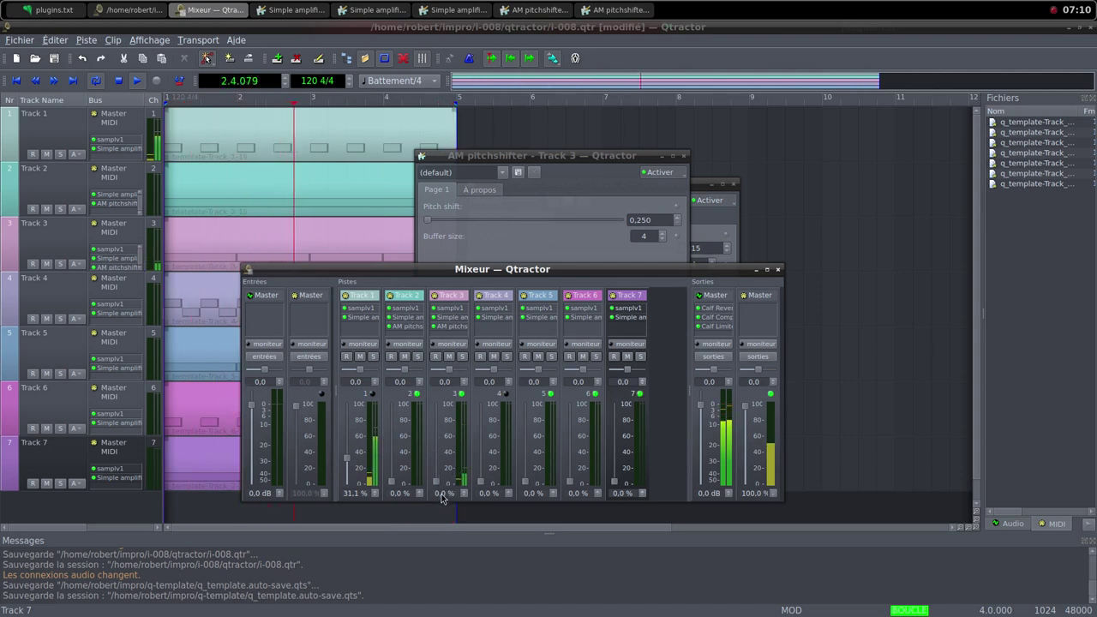
Set the pitch shift of Track 3's AM pitchshifter to about 1.046 and close its window.
{"action": "left_click", "coordinate": [483, 210]}
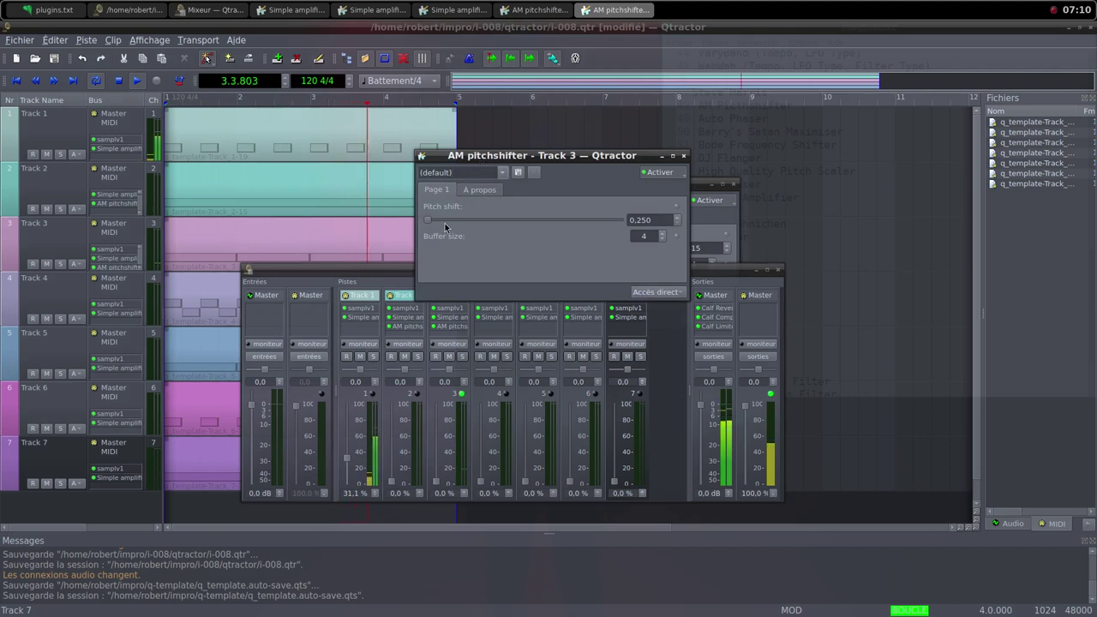
{"action": "left_click_drag", "start_coordinate": [427, 224], "coordinate": [438, 226]}
{"action": "left_click_drag", "start_coordinate": [509, 229], "coordinate": [539, 232]}
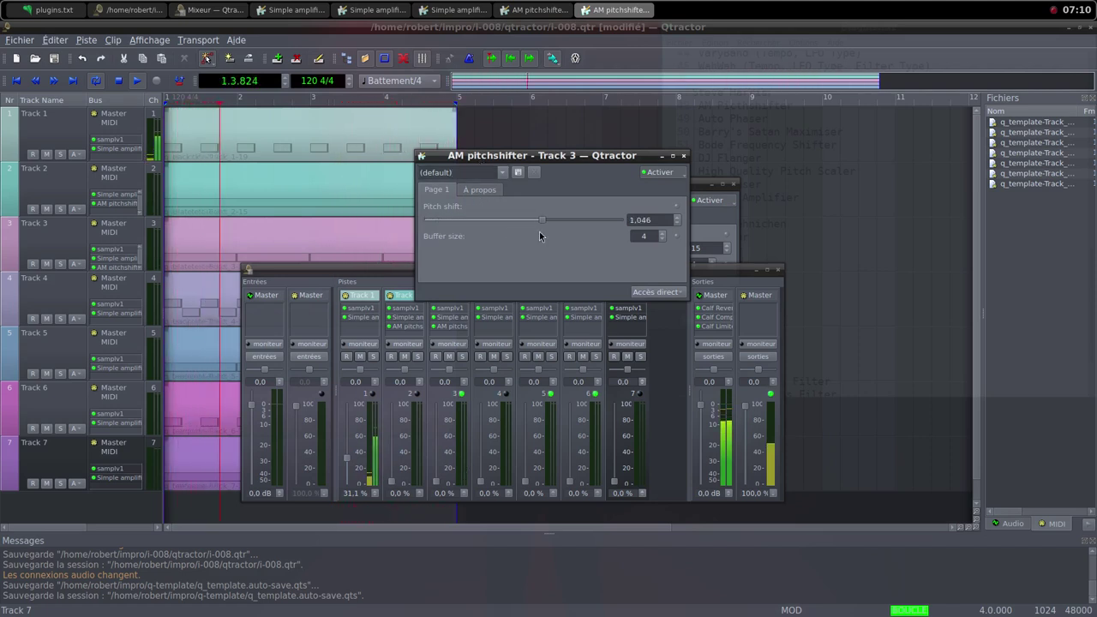
{"action": "left_click", "coordinate": [683, 157]}
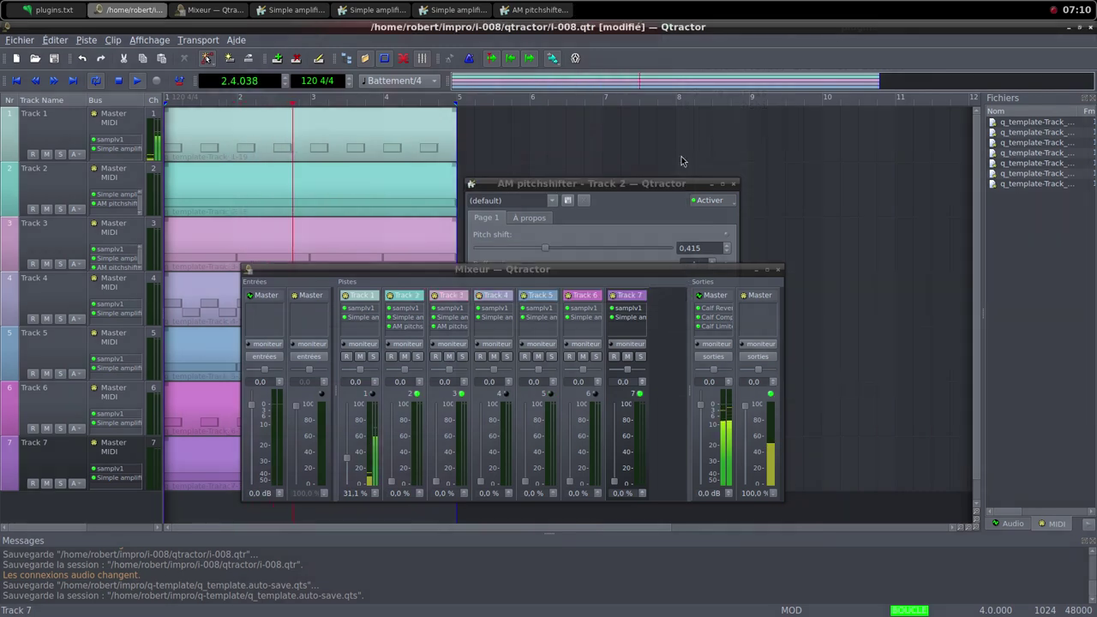
Raise Track 4's mixer volume to about 64 % and the volumes of Tracks 5 and 6 to 100 %.
{"action": "left_click_drag", "start_coordinate": [480, 487], "coordinate": [485, 440]}
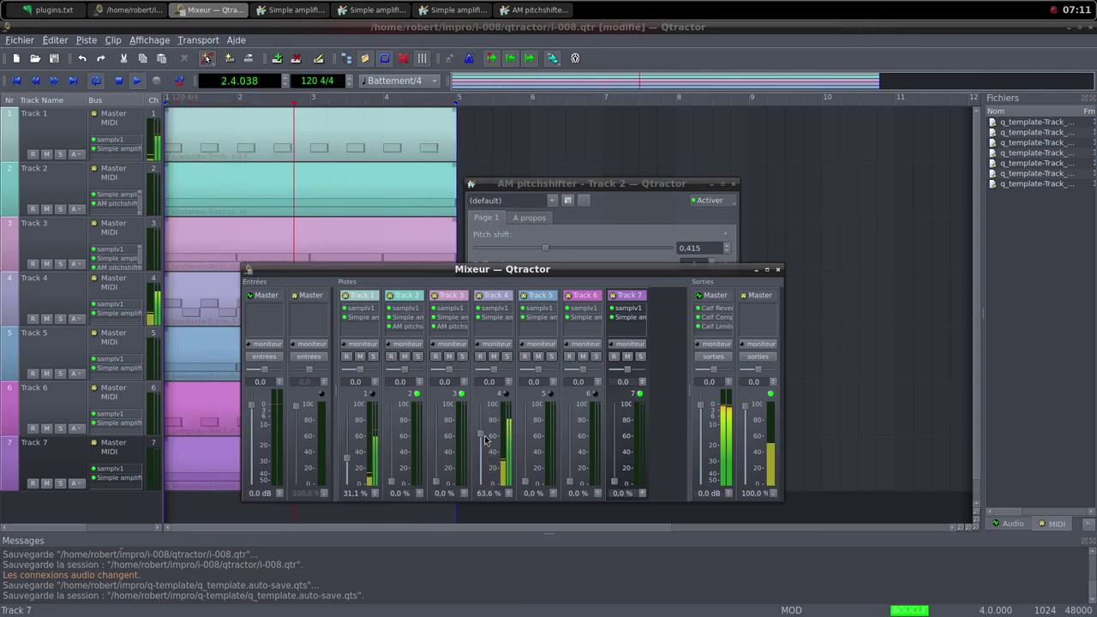
{"action": "left_click_drag", "start_coordinate": [526, 484], "coordinate": [537, 400]}
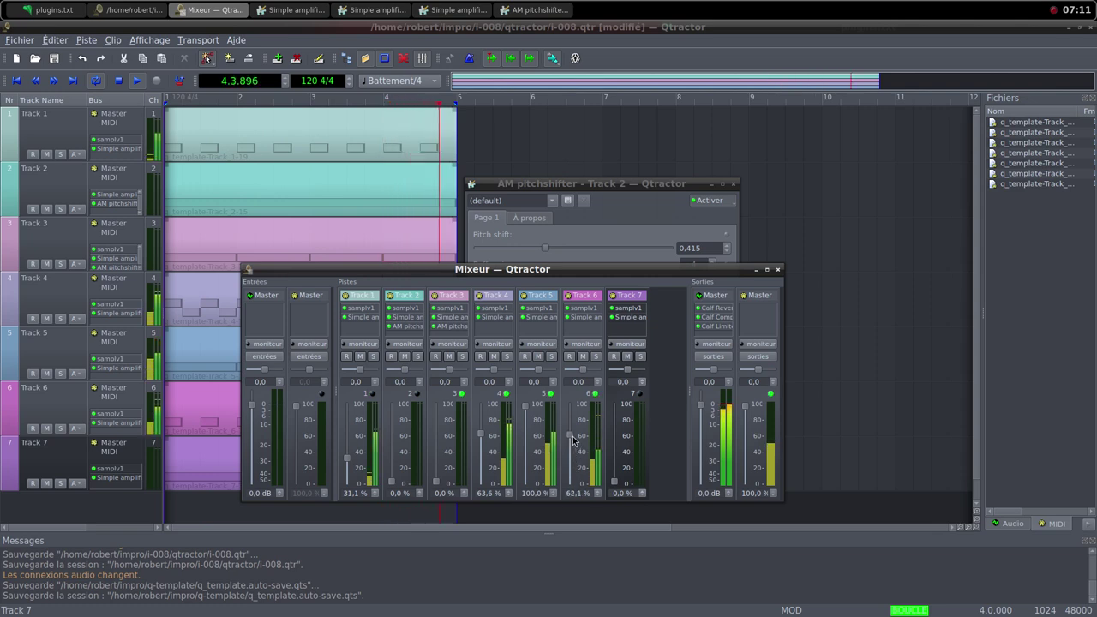
{"action": "left_click_drag", "start_coordinate": [575, 433], "coordinate": [575, 414]}
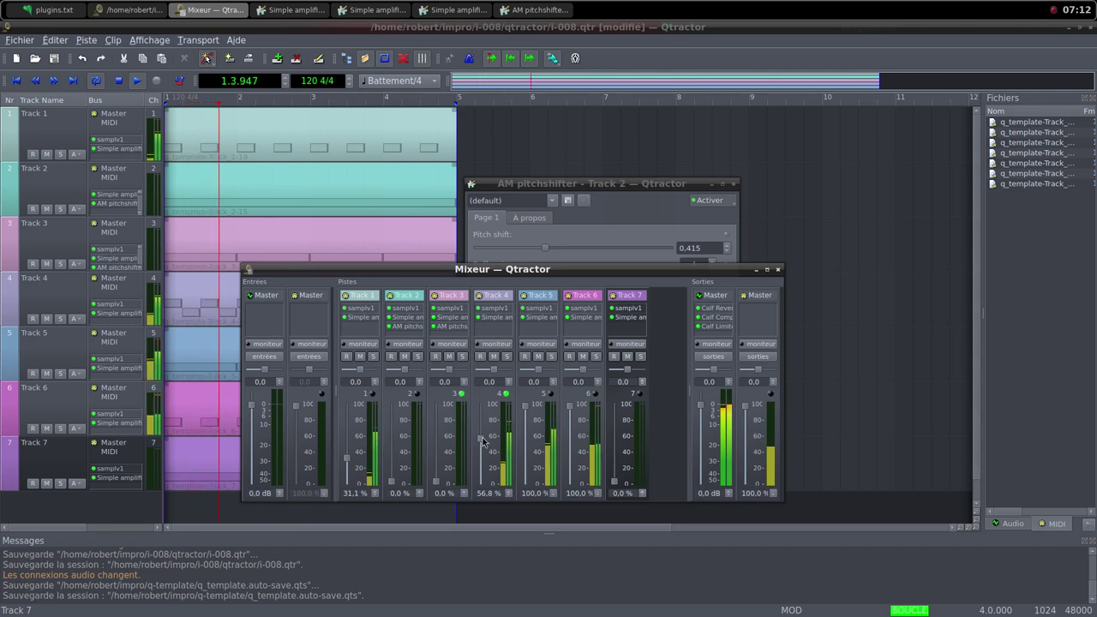
Lower Track 4's mixer volume to 0 % and raise Track 7's to 100 %.
{"action": "left_click_drag", "start_coordinate": [481, 438], "coordinate": [484, 447]}
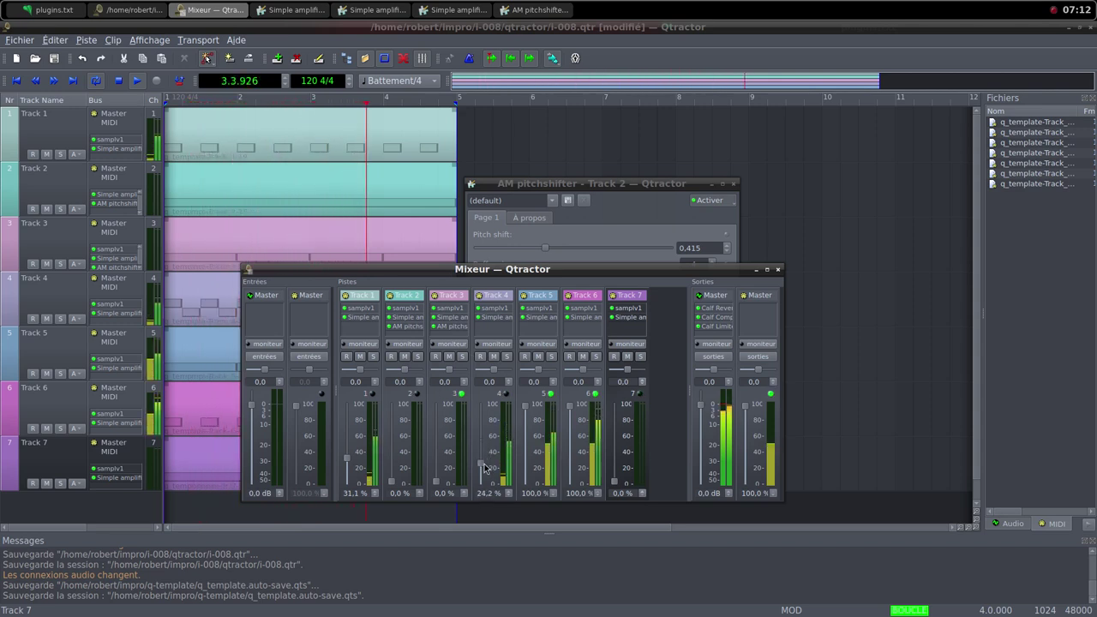
{"action": "left_click_drag", "start_coordinate": [486, 477], "coordinate": [486, 488]}
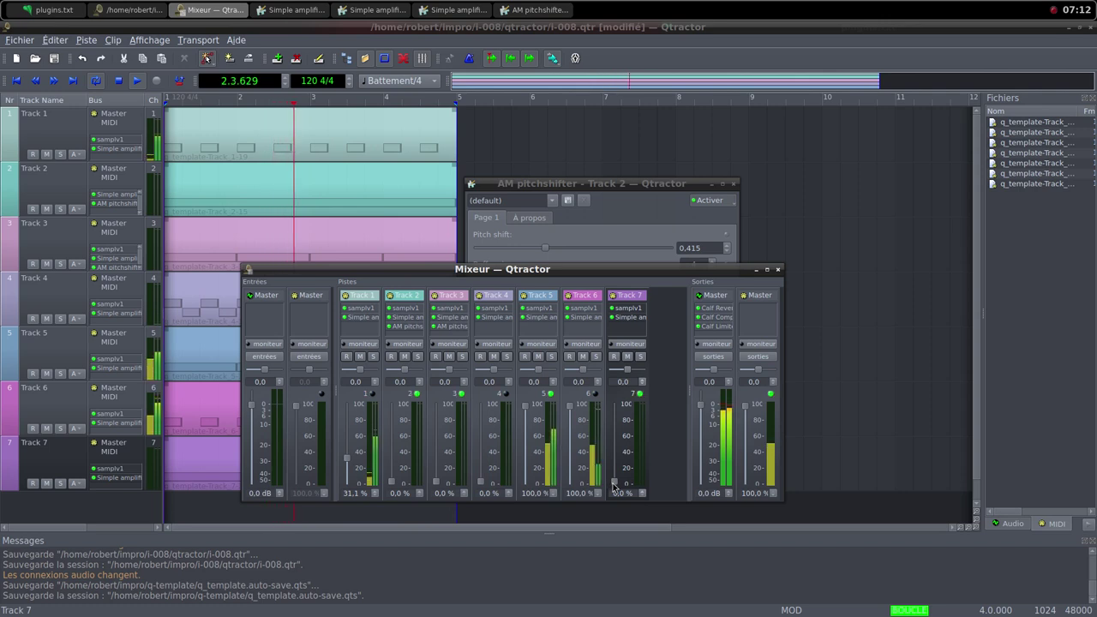
{"action": "left_click_drag", "start_coordinate": [614, 485], "coordinate": [615, 341]}
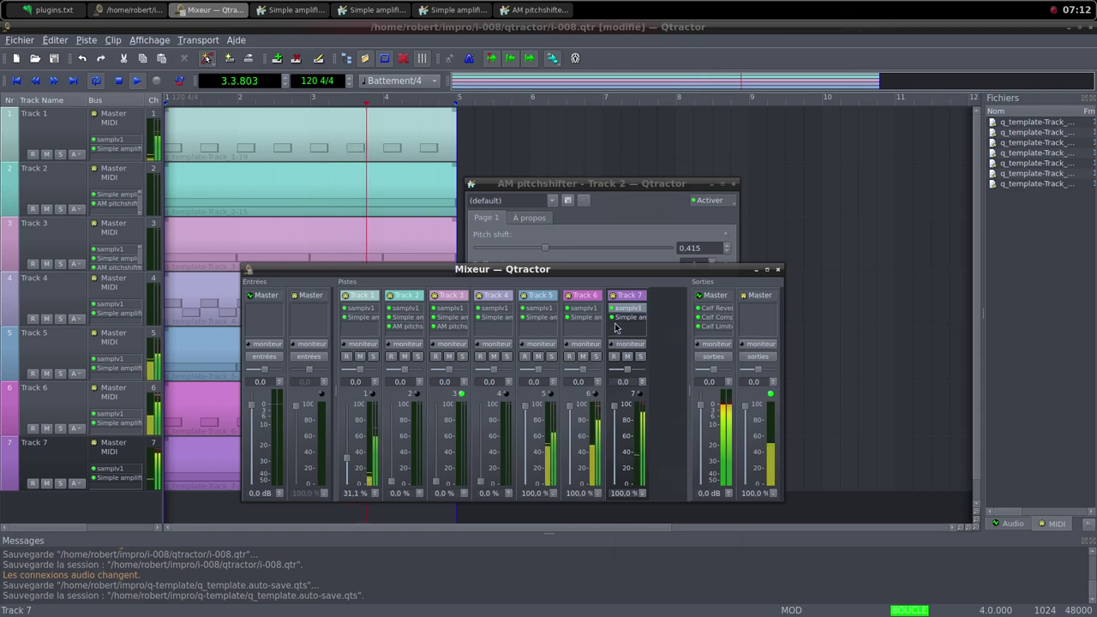
Insert the AM pitchshifter plugin on Track 7 and move its window clear of the mixer's volume faders.
{"action": "right_click", "coordinate": [615, 322]}
{"action": "left_click", "coordinate": [651, 329]}
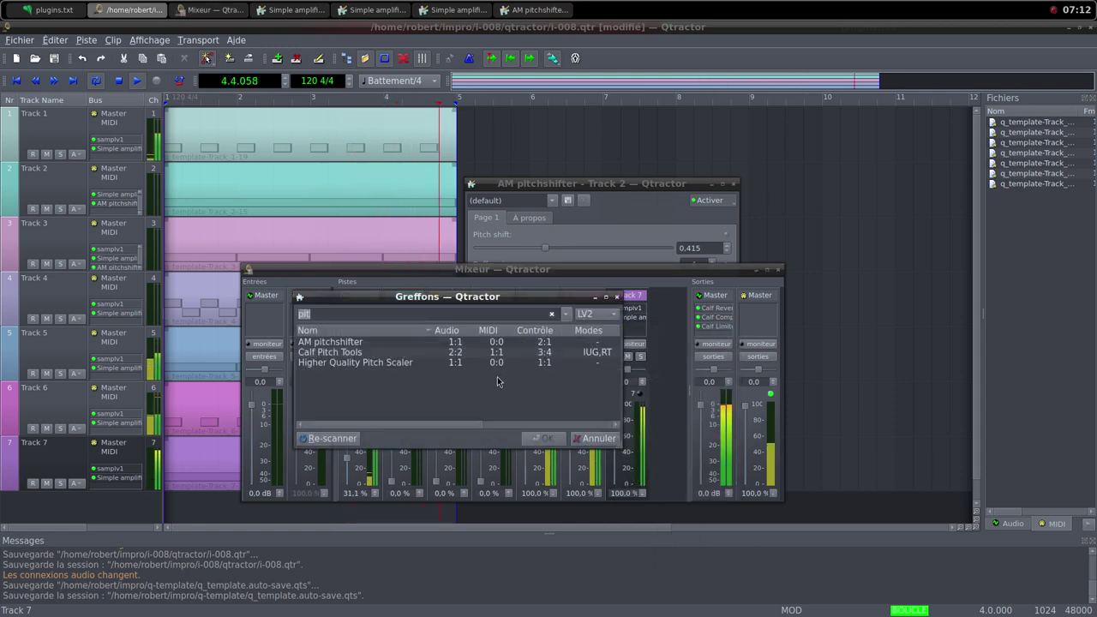
{"action": "double_click", "coordinate": [339, 342]}
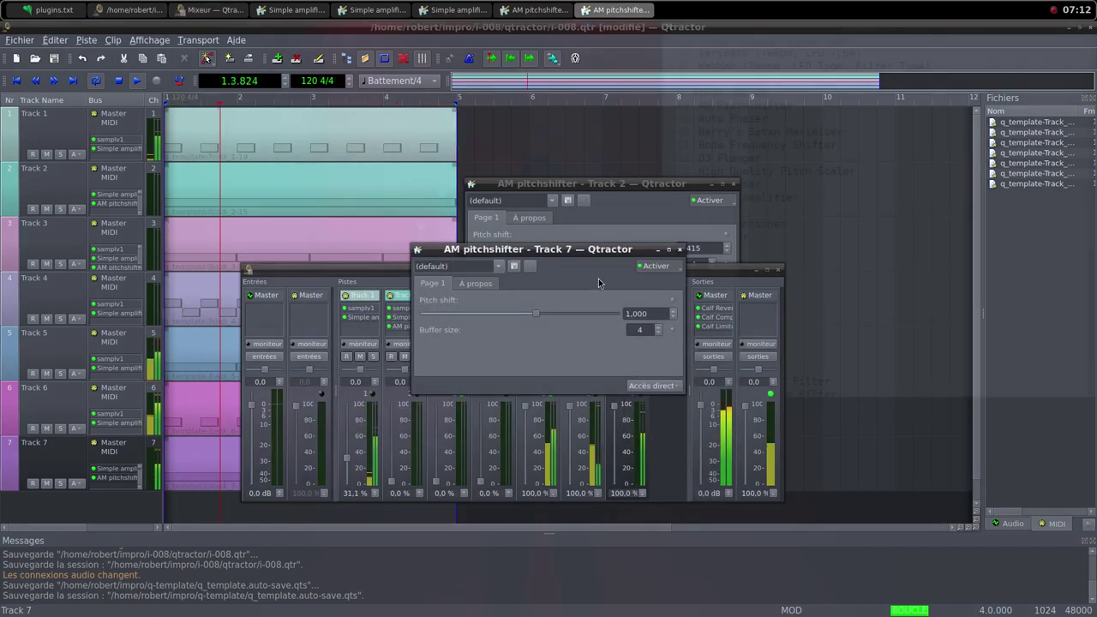
{"action": "left_click_drag", "start_coordinate": [594, 256], "coordinate": [686, 166]}
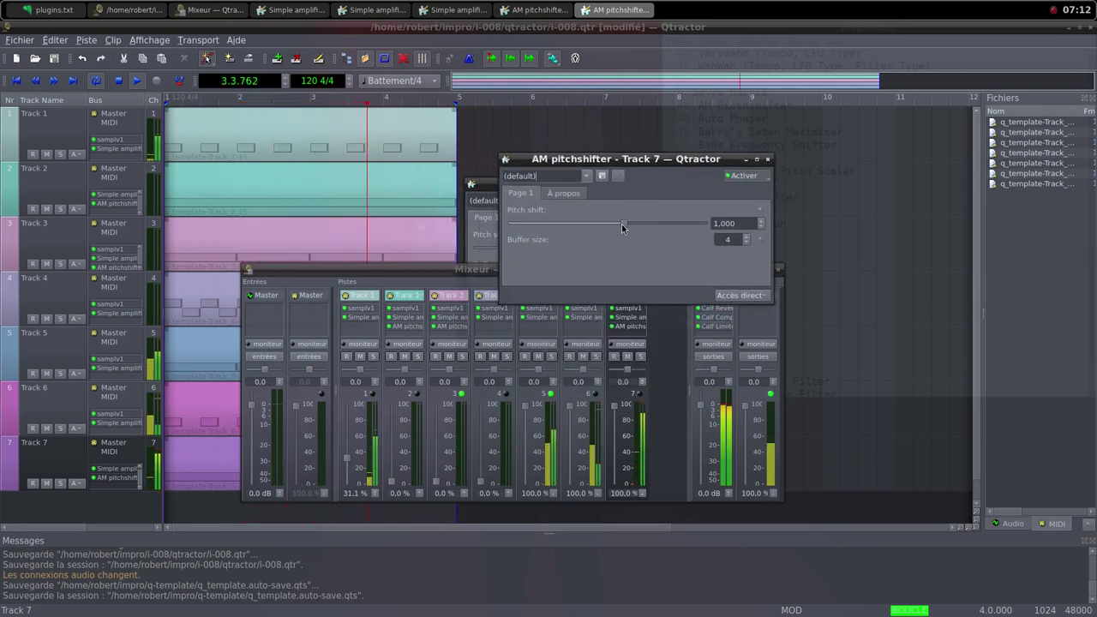
Set the pitch shift of Track 7's AM pitchshifter to about 1.366 and close the Track 7 and Track 2 pitchshifter windows.
{"action": "left_click_drag", "start_coordinate": [623, 225], "coordinate": [637, 232]}
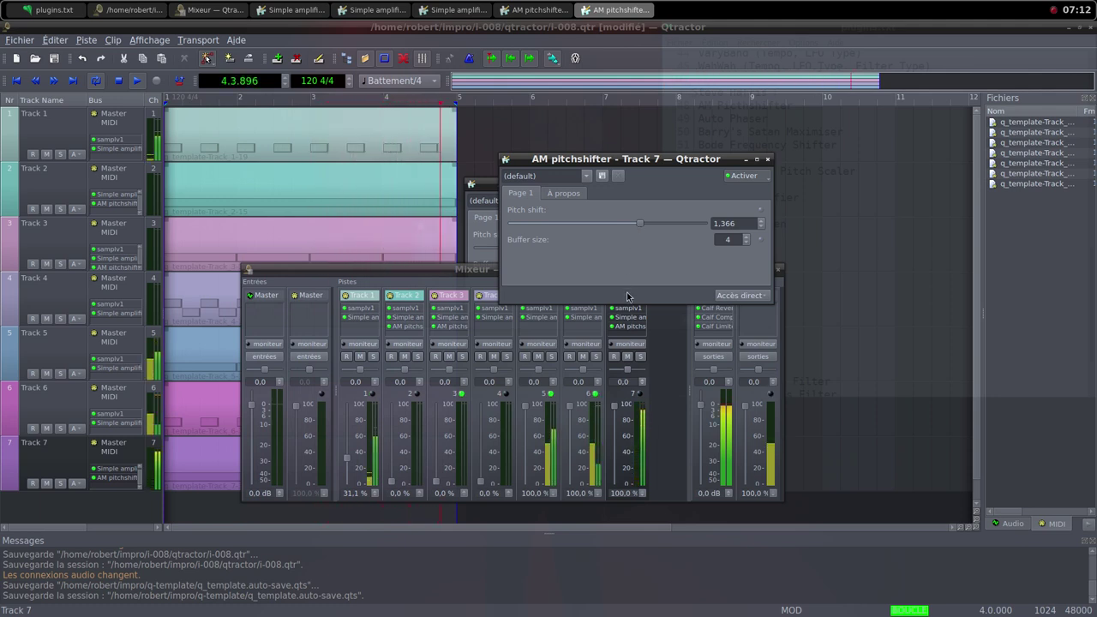
{"action": "left_click", "coordinate": [768, 160]}
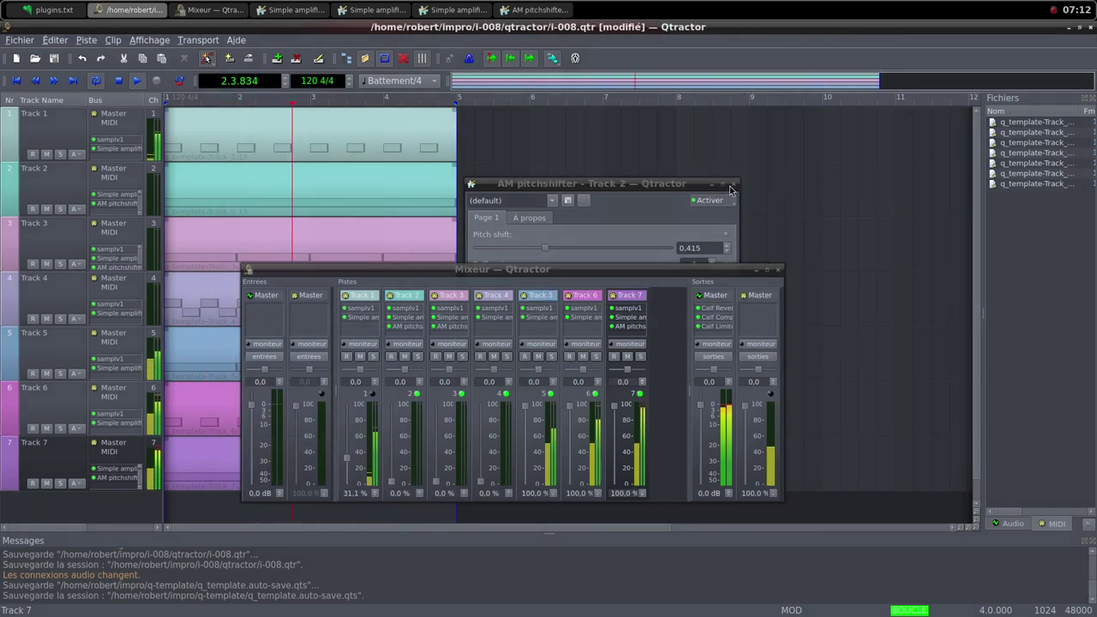
{"action": "left_click", "coordinate": [733, 184]}
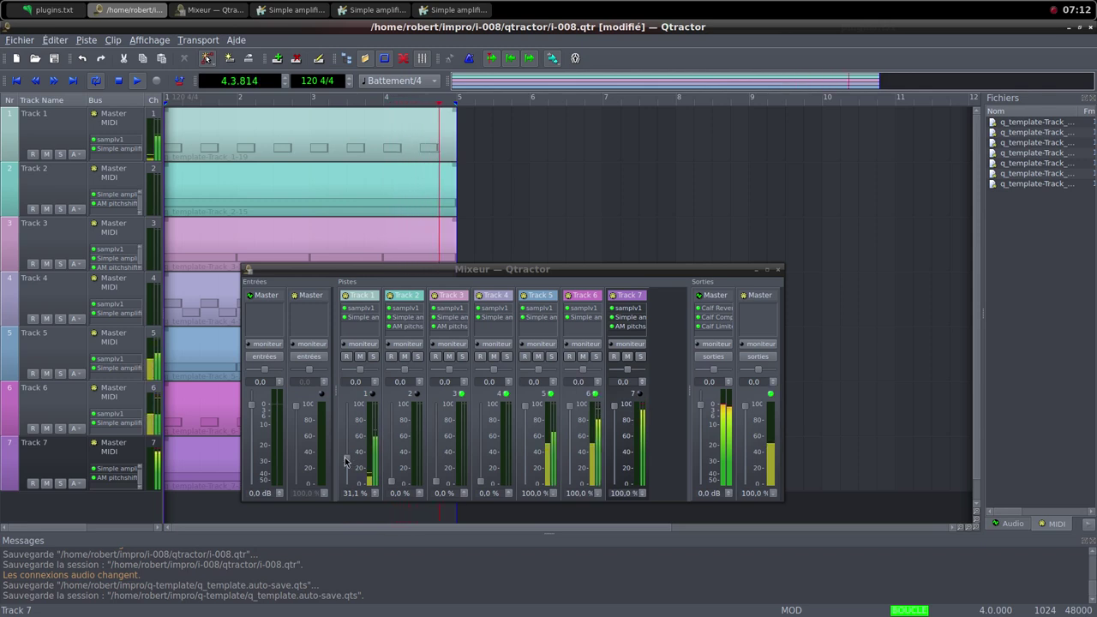
Raise the mixer volumes of Track 1 to about 96 %, Tracks 2 and 3 to 100 %, and Track 4 to about 48 %.
{"action": "mouse_move", "coordinate": [348, 463]}
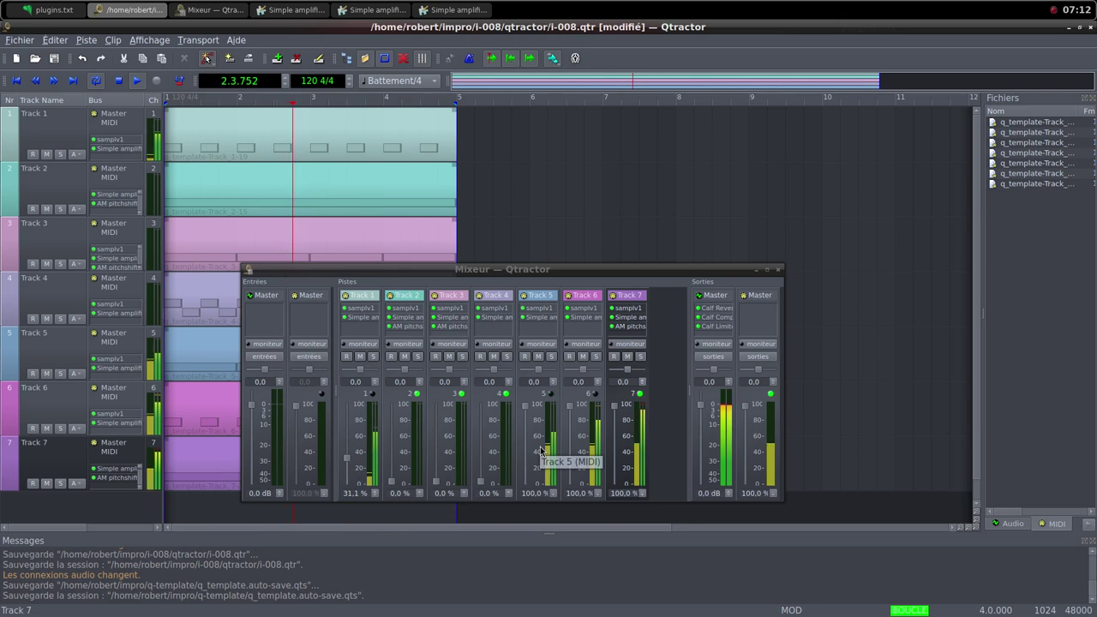
{"action": "left_click_drag", "start_coordinate": [347, 468], "coordinate": [349, 417]}
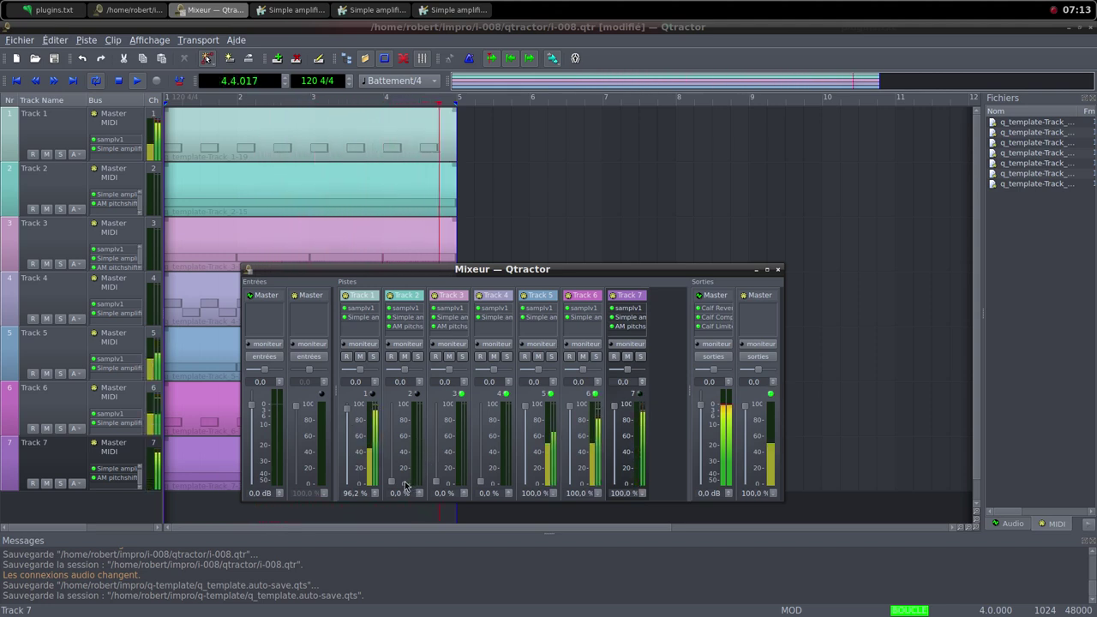
{"action": "left_click_drag", "start_coordinate": [394, 486], "coordinate": [393, 410]}
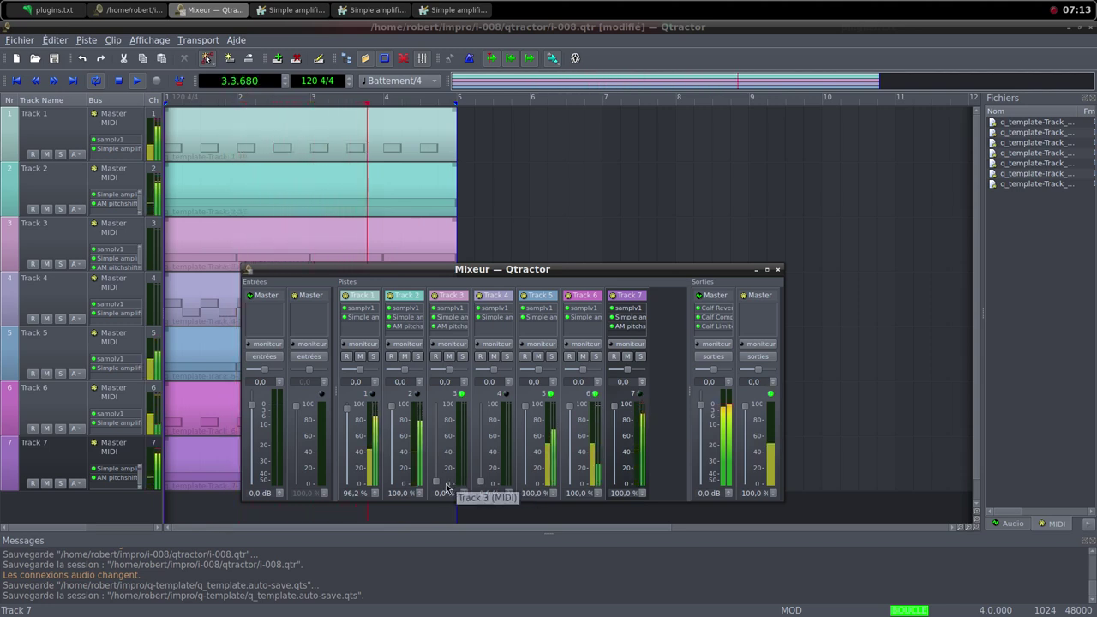
{"action": "left_click_drag", "start_coordinate": [438, 486], "coordinate": [438, 411]}
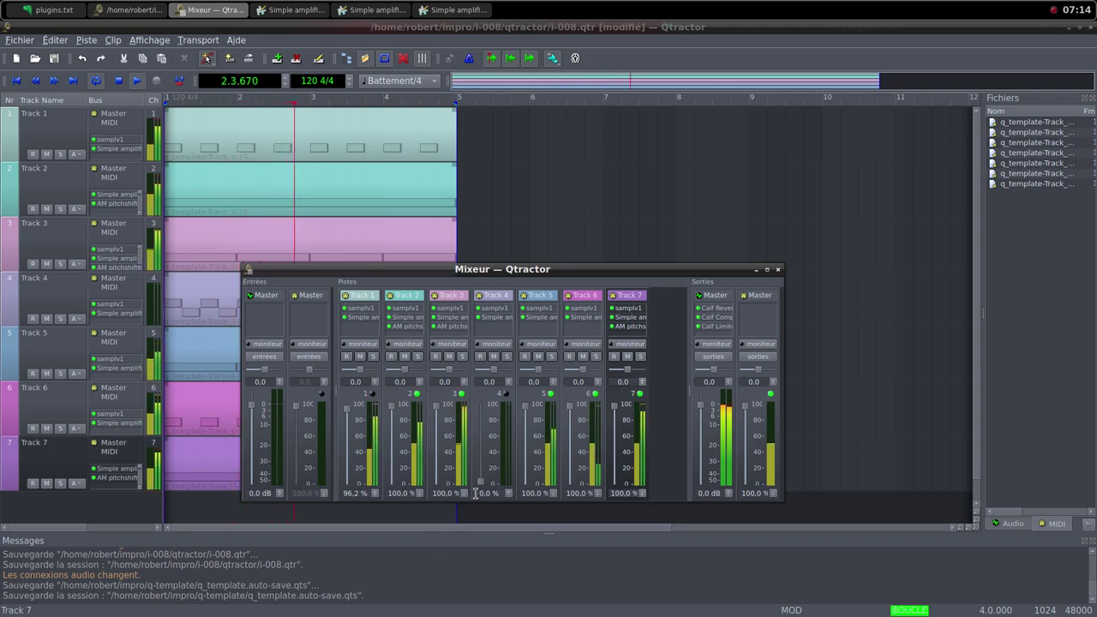
{"action": "left_click_drag", "start_coordinate": [481, 487], "coordinate": [479, 449]}
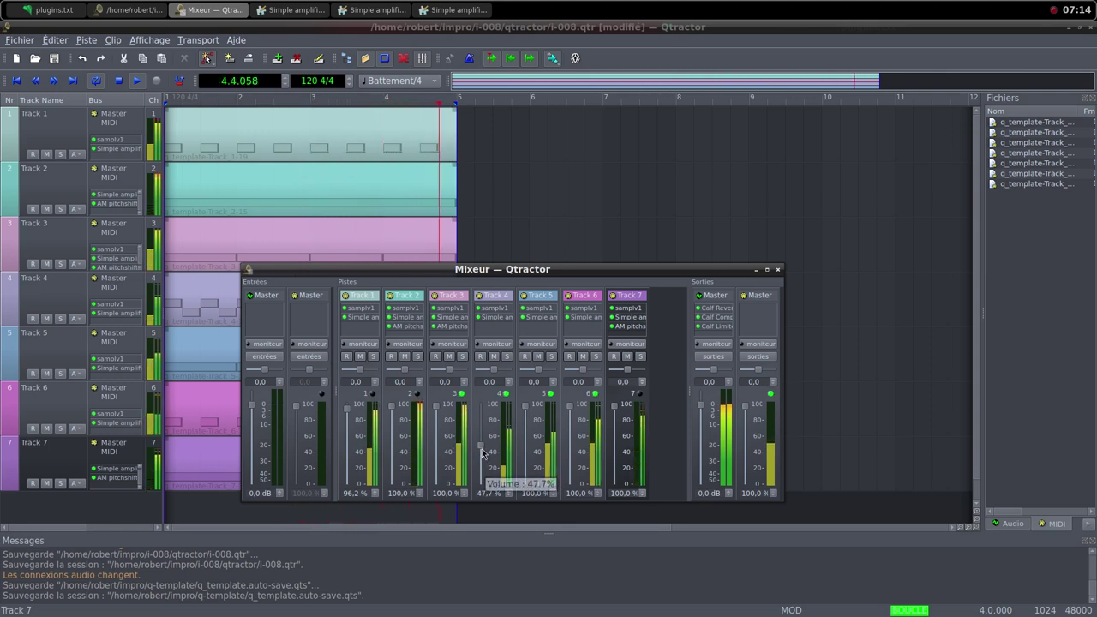
{"action": "left_click_drag", "start_coordinate": [482, 453], "coordinate": [480, 450]}
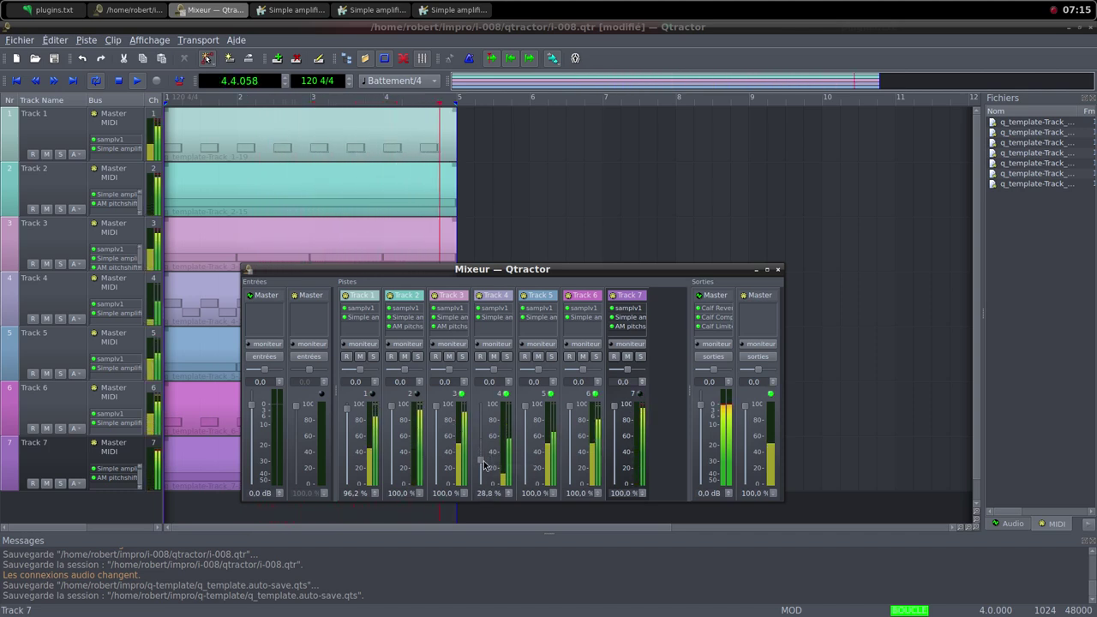
Fade out Tracks 4, 3, 2, 5, 1 and 6 in that order by lowering each mixer volume to 0 %.
{"action": "left_click_drag", "start_coordinate": [484, 471], "coordinate": [486, 486]}
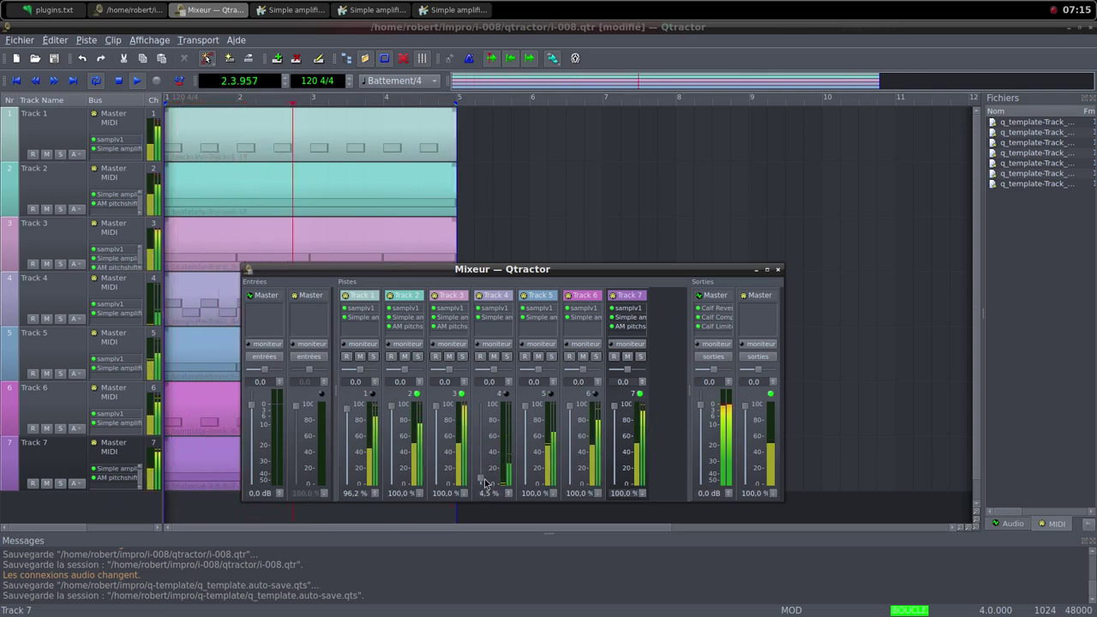
{"action": "left_click_drag", "start_coordinate": [437, 408], "coordinate": [437, 486]}
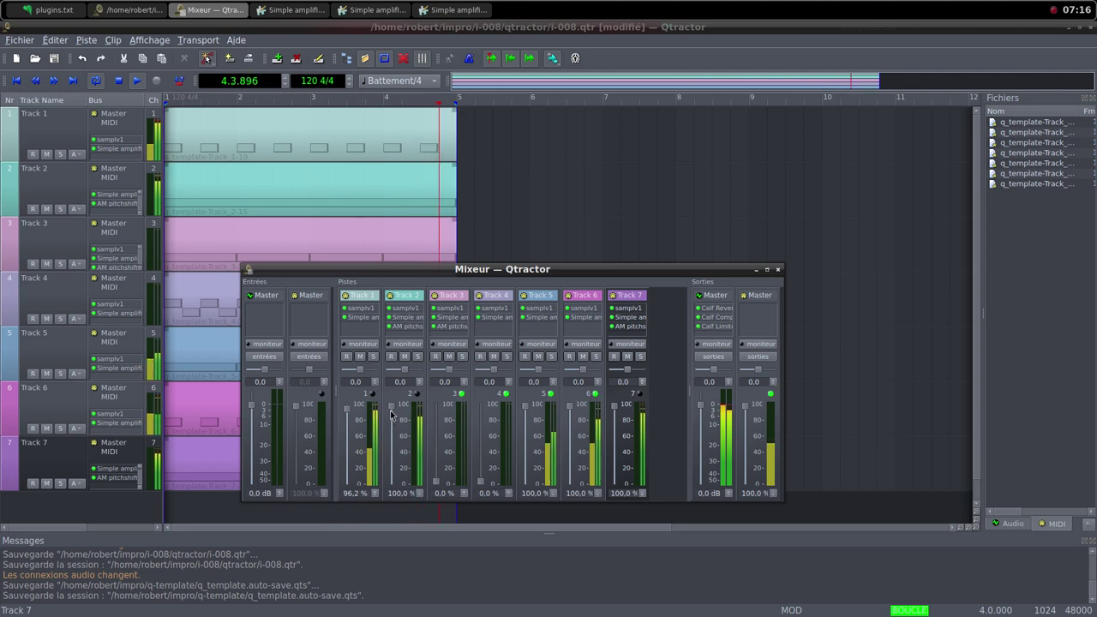
{"action": "left_click_drag", "start_coordinate": [391, 407], "coordinate": [399, 485]}
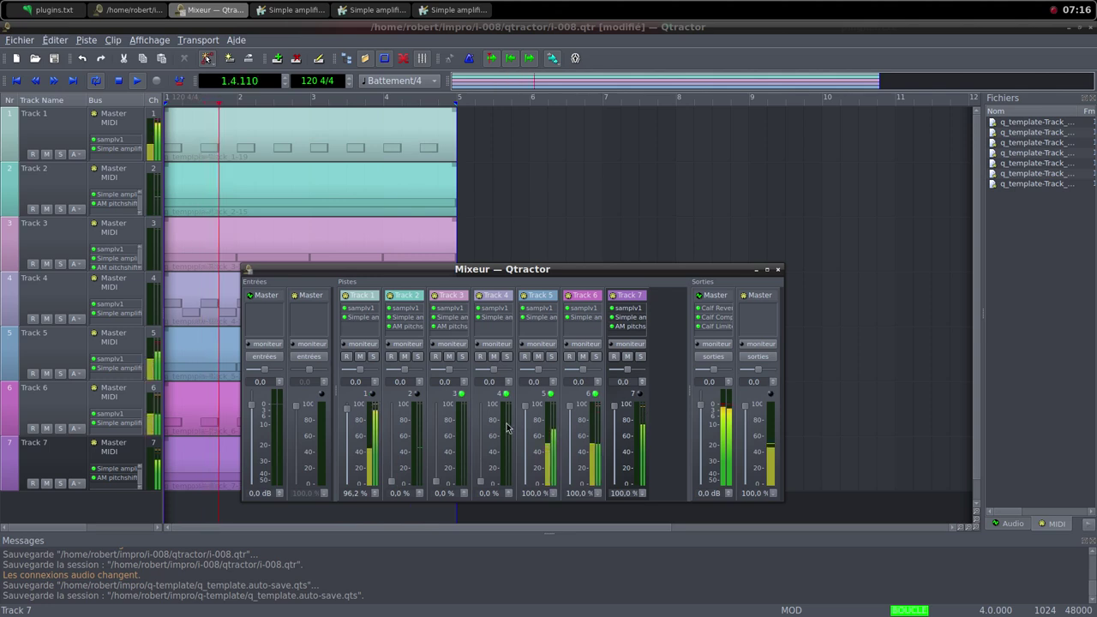
{"action": "left_click_drag", "start_coordinate": [527, 415], "coordinate": [521, 489]}
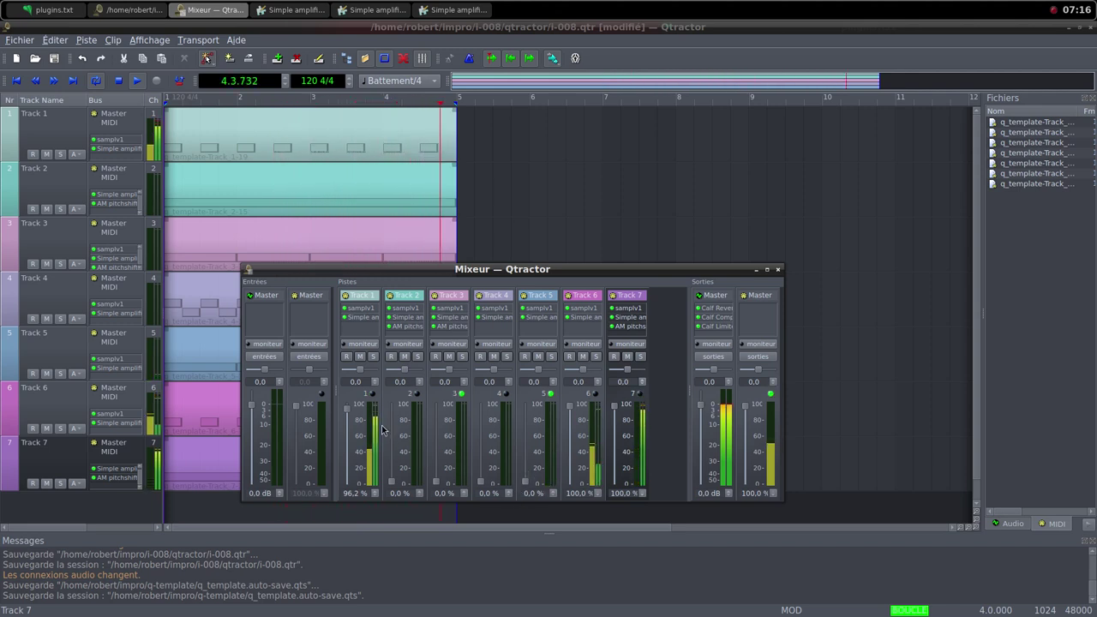
{"action": "left_click_drag", "start_coordinate": [352, 410], "coordinate": [371, 487]}
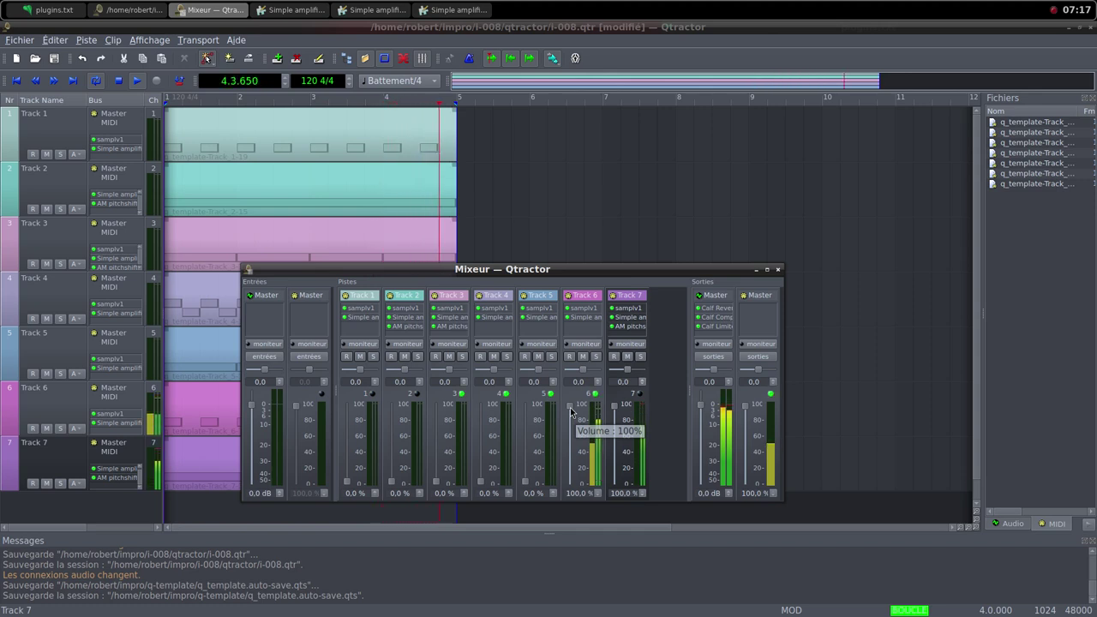
{"action": "left_click_drag", "start_coordinate": [571, 412], "coordinate": [582, 491]}
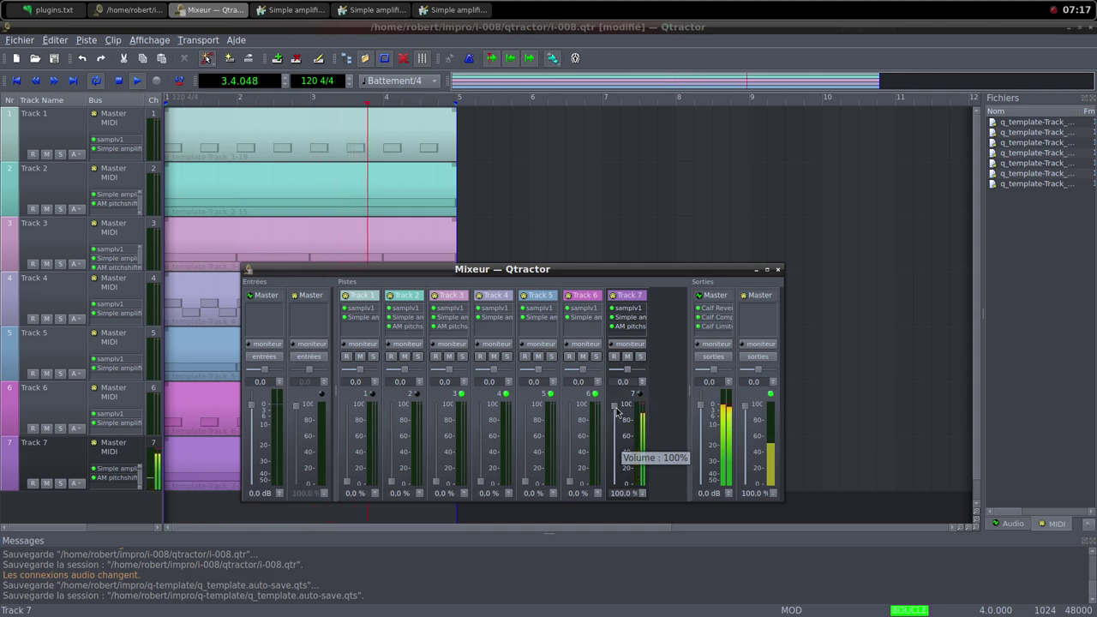
Fade out Track 7 gradually, lowering its mixer volume to about 46 %, then about 16 %, and finally 0 %.
{"action": "left_click_drag", "start_coordinate": [616, 412], "coordinate": [623, 450]}
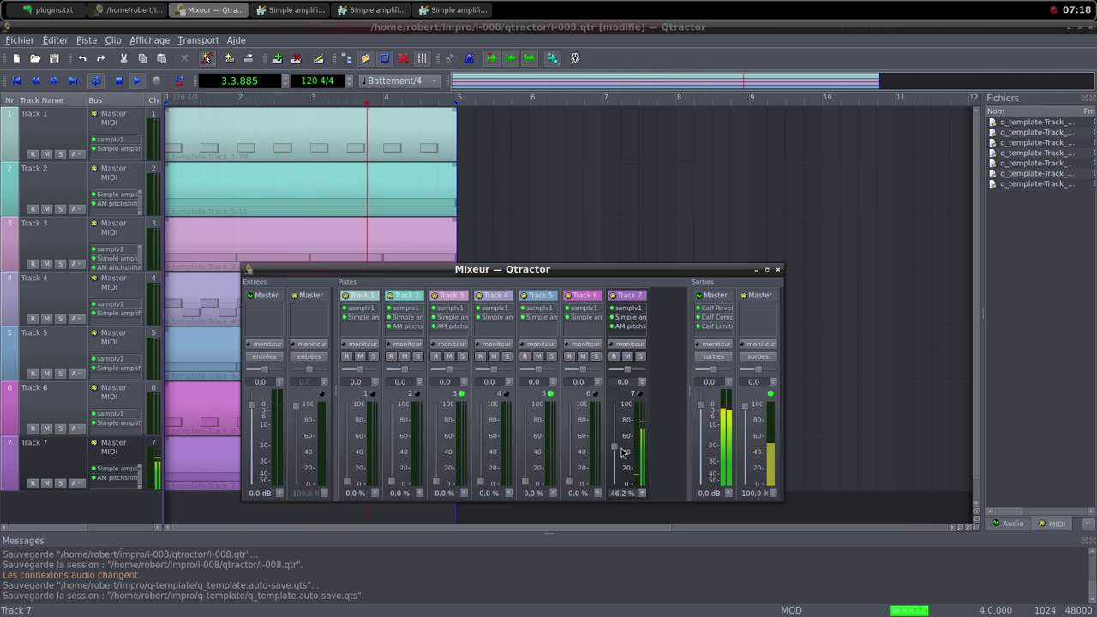
{"action": "left_click_drag", "start_coordinate": [622, 454], "coordinate": [624, 472]}
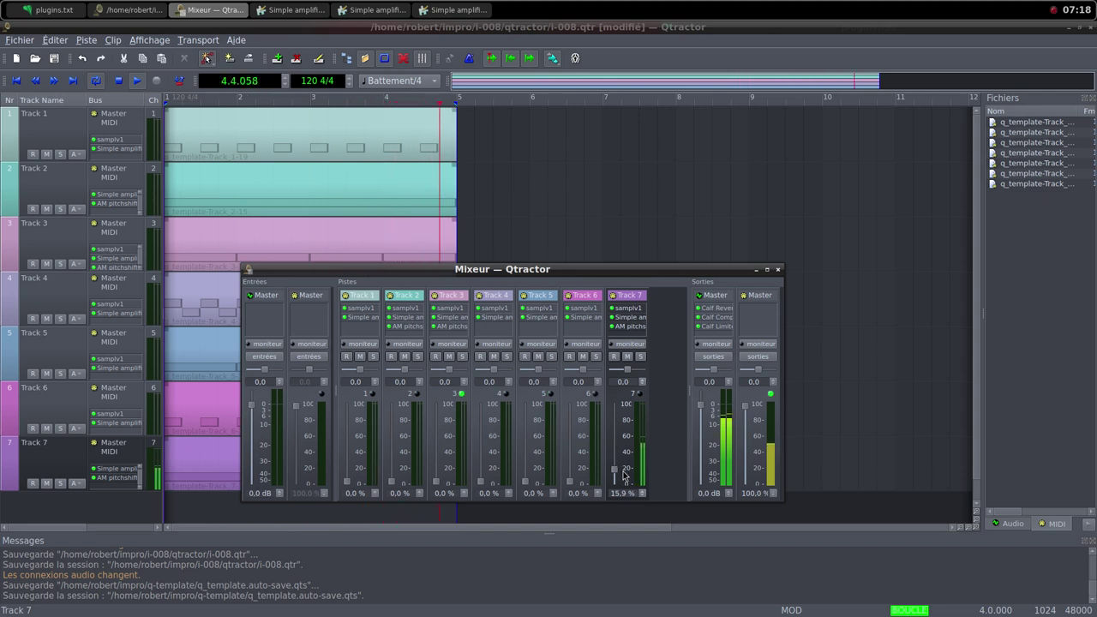
{"action": "left_click_drag", "start_coordinate": [624, 476], "coordinate": [624, 494]}
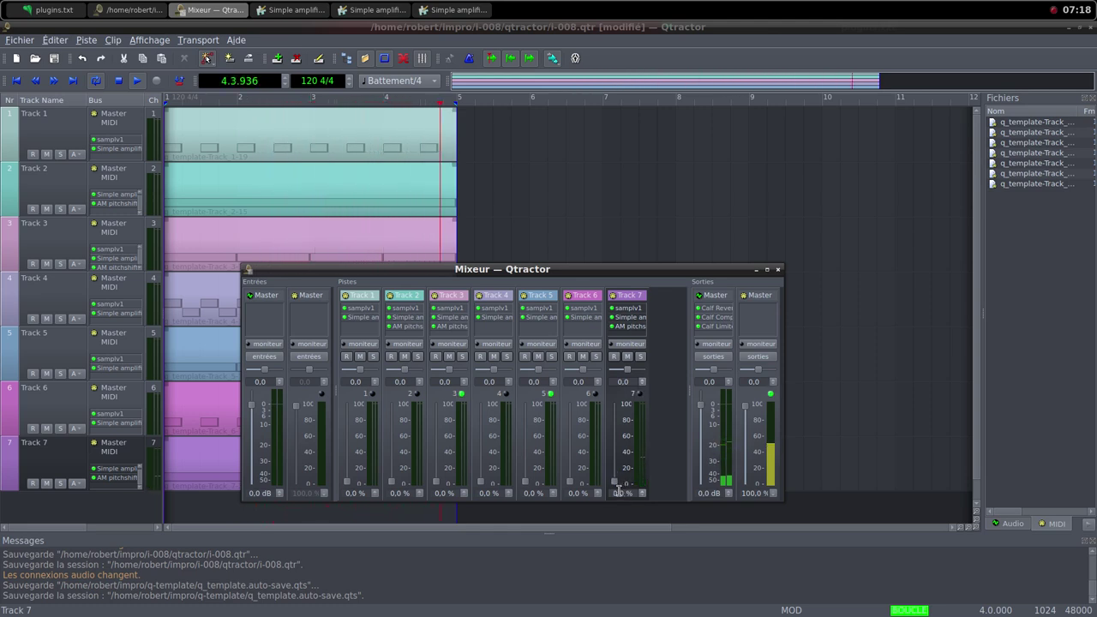